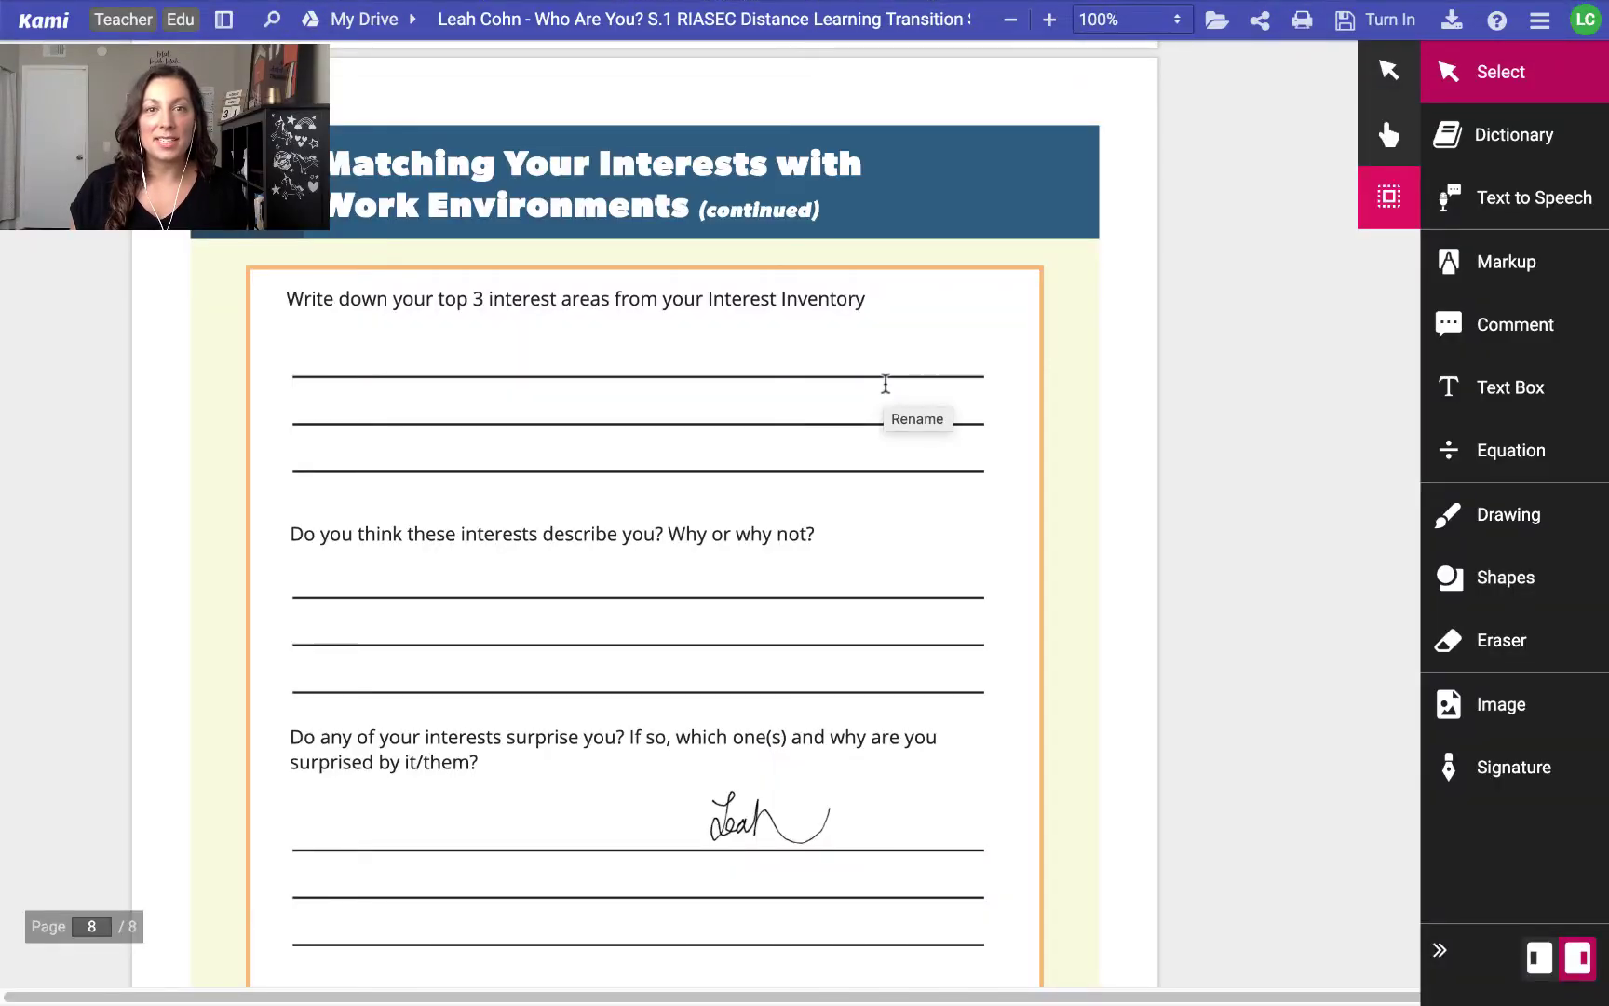
Scroll up from page 8 toward the cover, then back down to page 2's Four Key Questions box
{"action": "scroll", "coordinate": [886, 384], "scroll_direction": "up", "scroll_amount": 15}
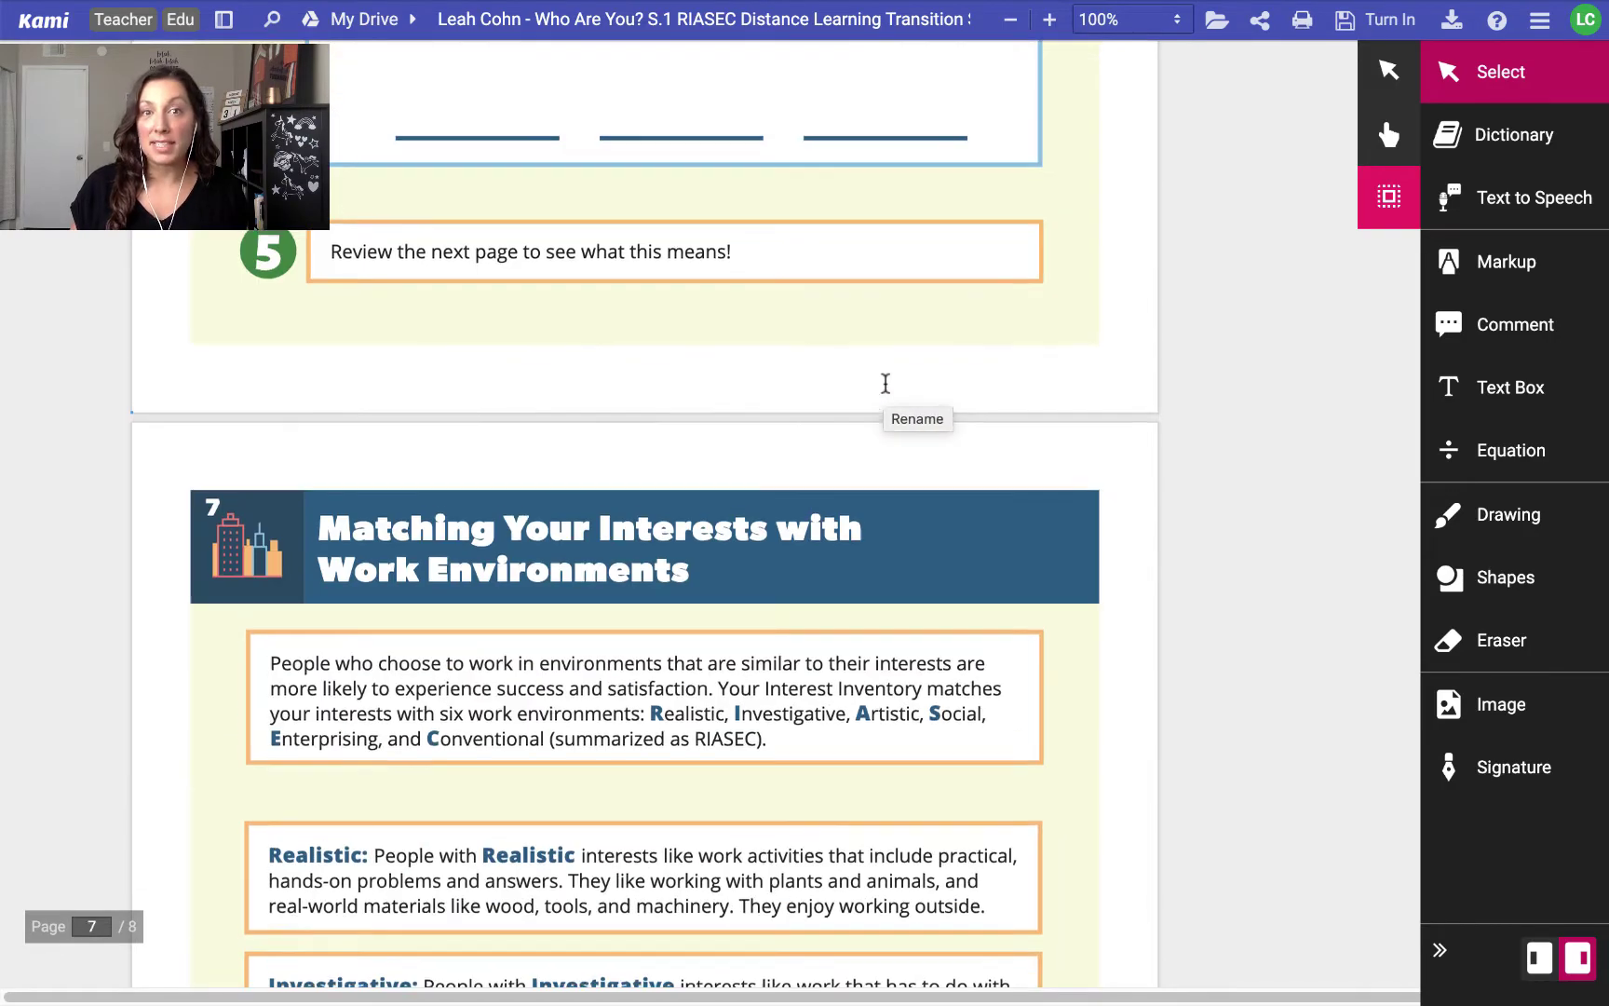
{"action": "scroll", "coordinate": [886, 384], "scroll_direction": "up", "scroll_amount": 20}
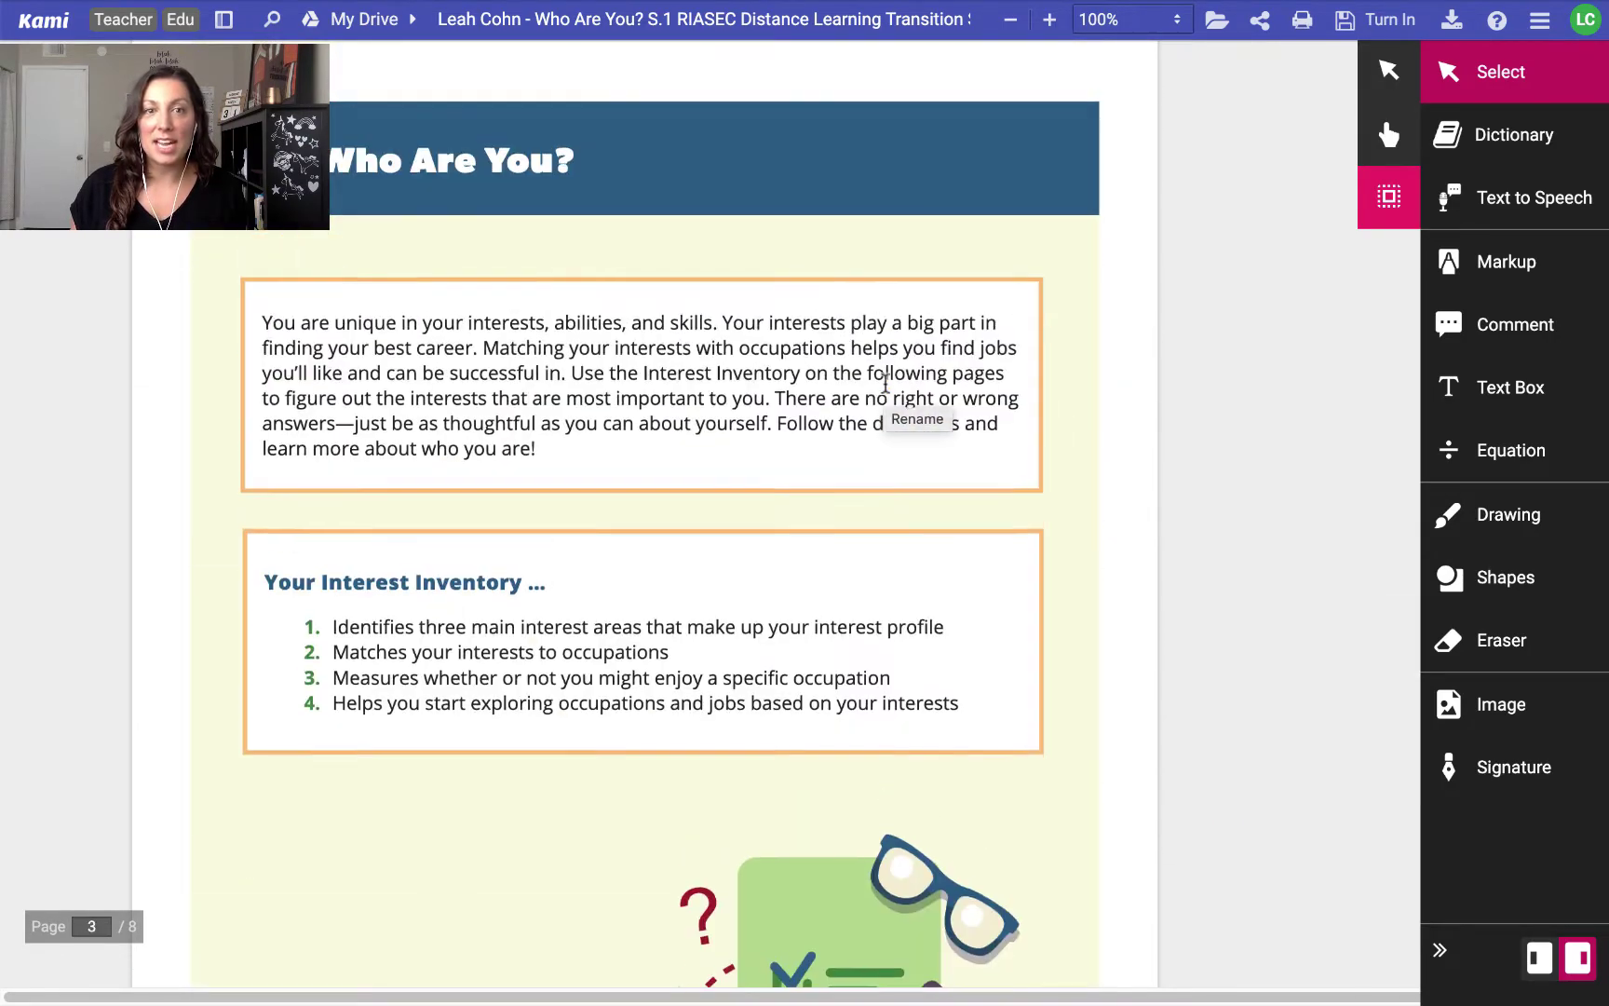
{"action": "scroll", "coordinate": [886, 384], "scroll_direction": "up", "scroll_amount": 15}
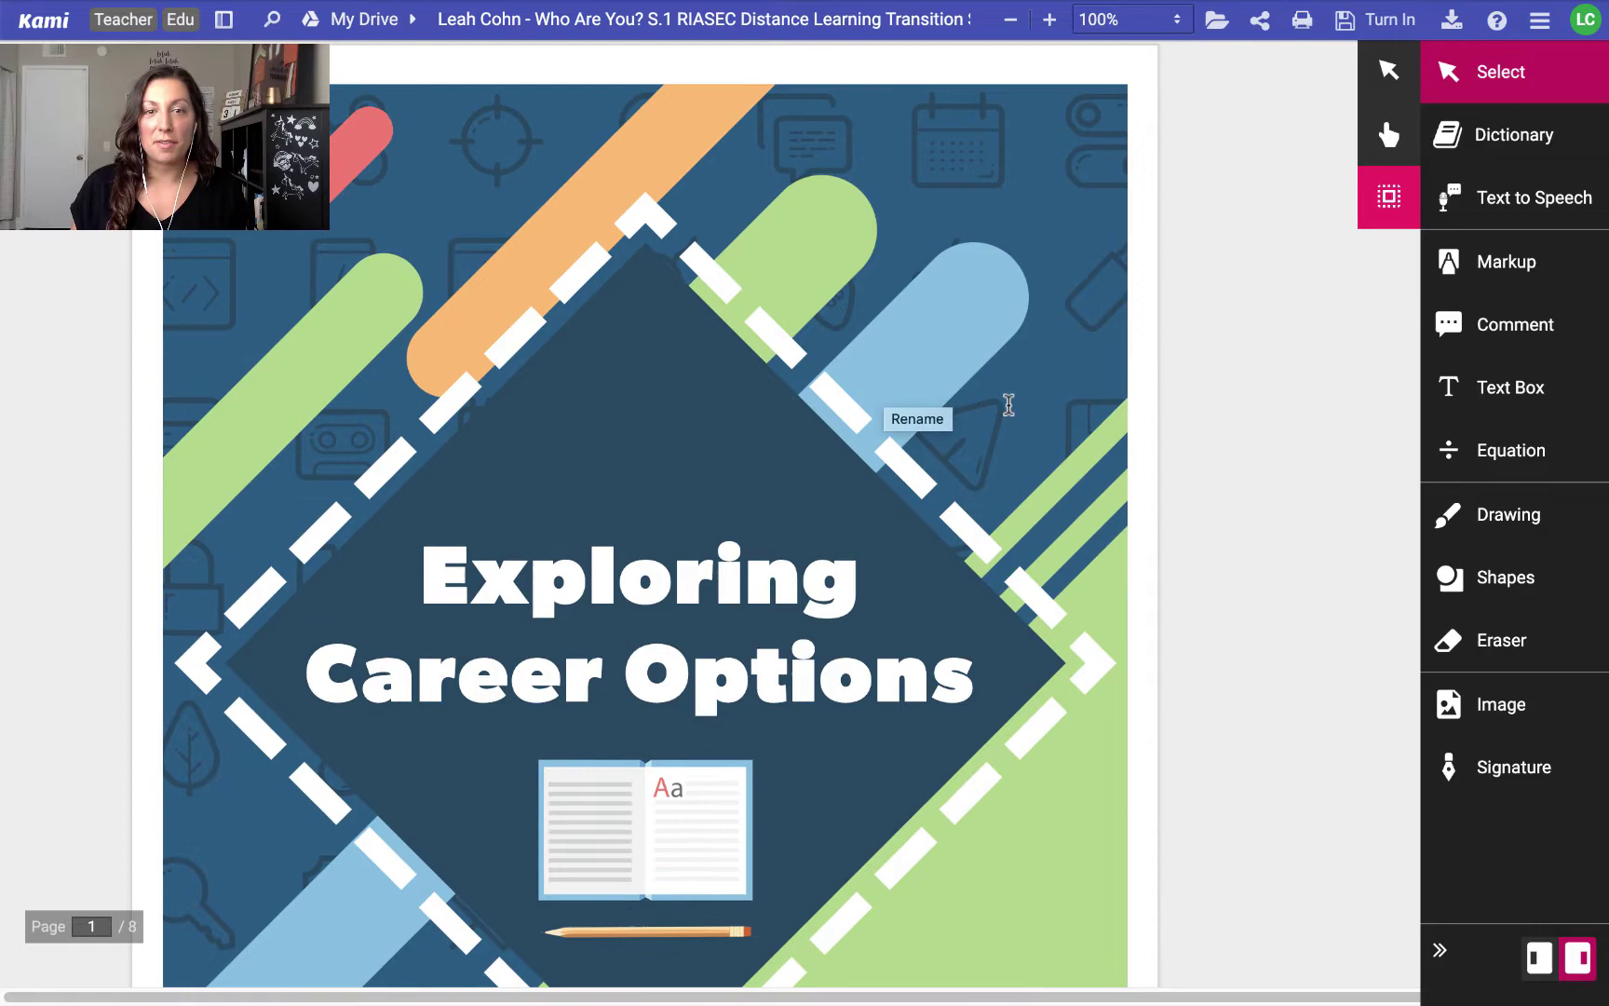
{"action": "scroll", "coordinate": [1009, 404], "scroll_direction": "down", "scroll_amount": 10}
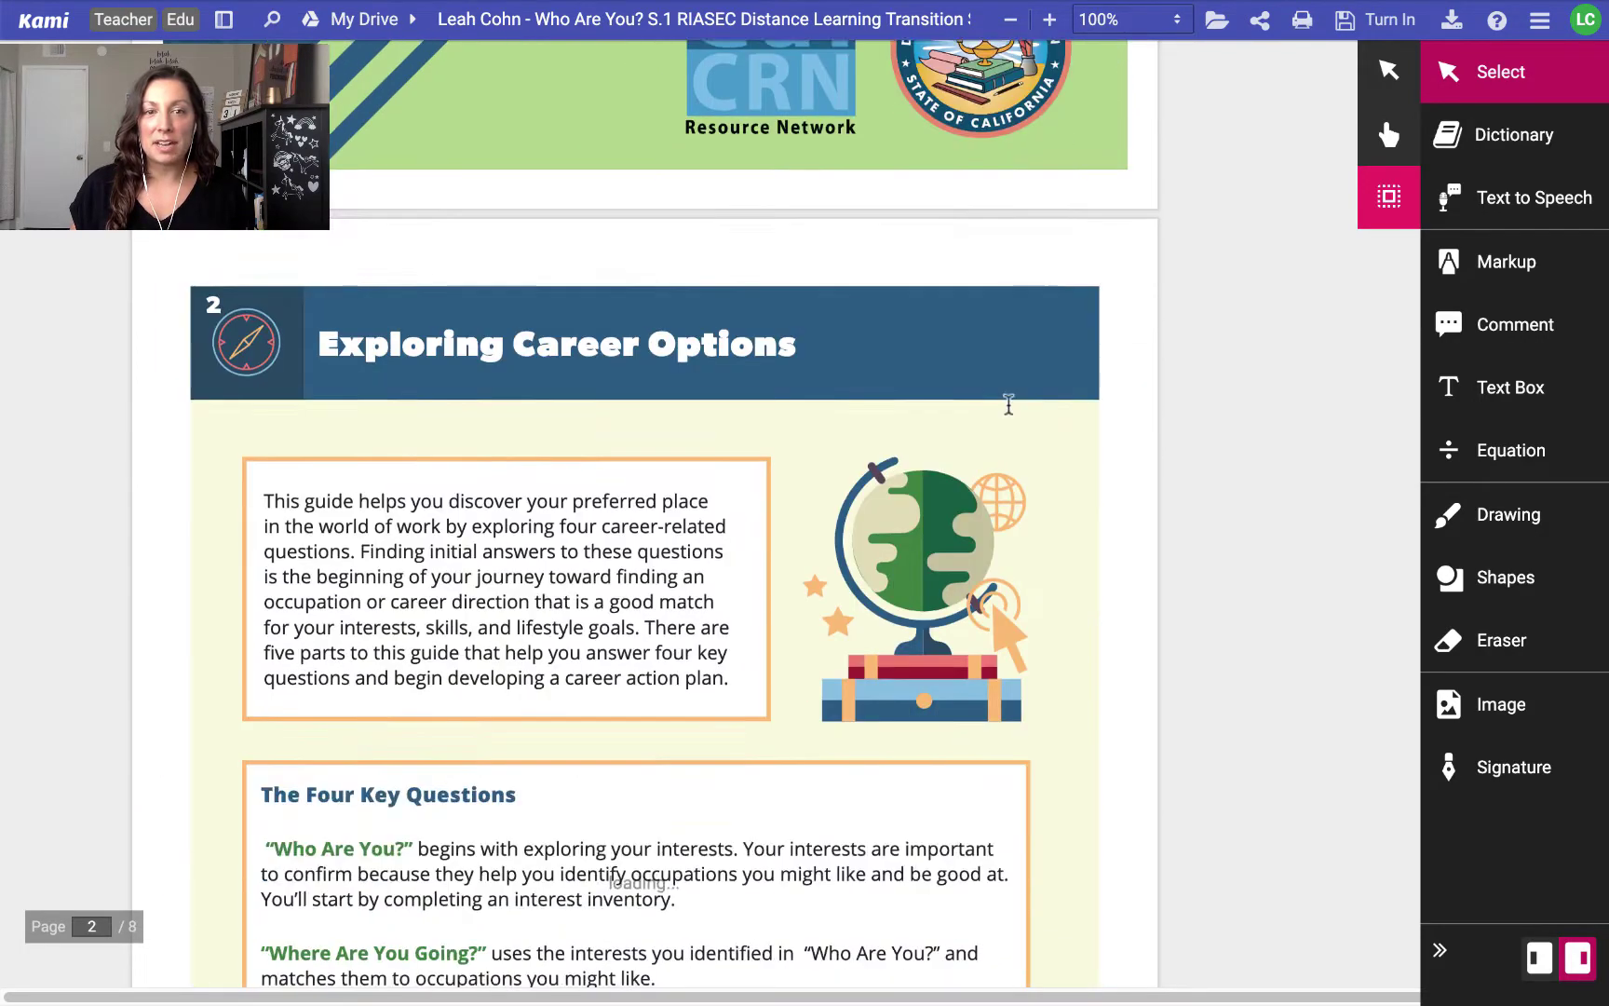
{"action": "scroll", "coordinate": [1009, 404], "scroll_direction": "down", "scroll_amount": 4}
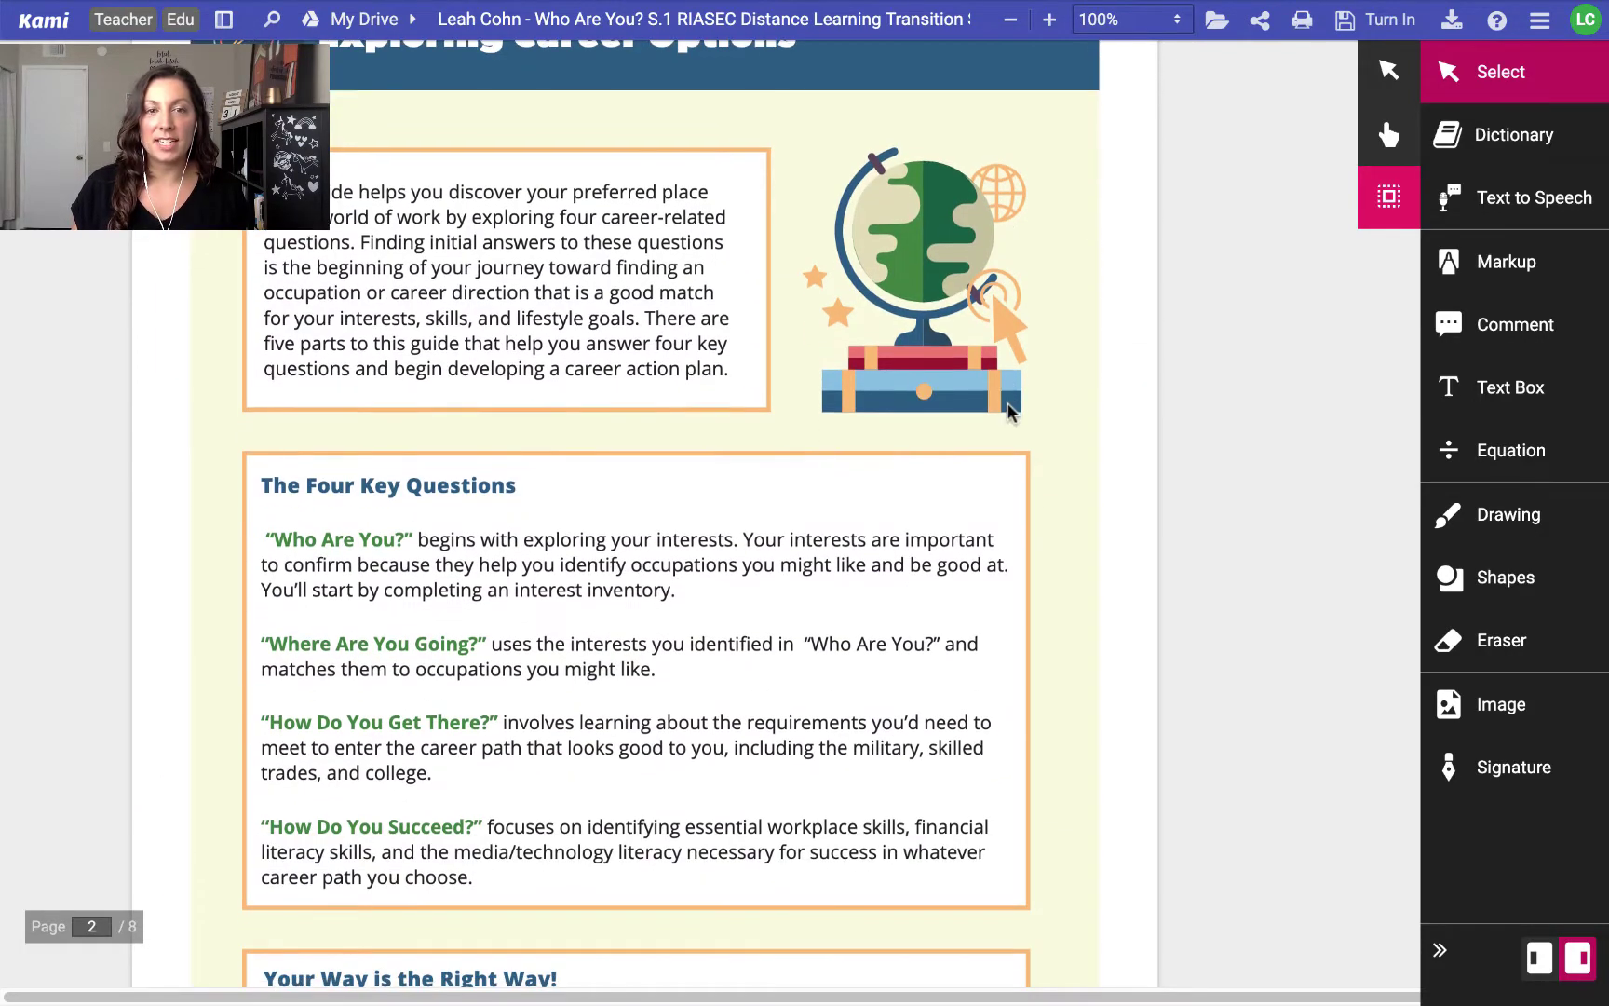
{"action": "scroll", "coordinate": [1009, 408], "scroll_direction": "down", "scroll_amount": 1}
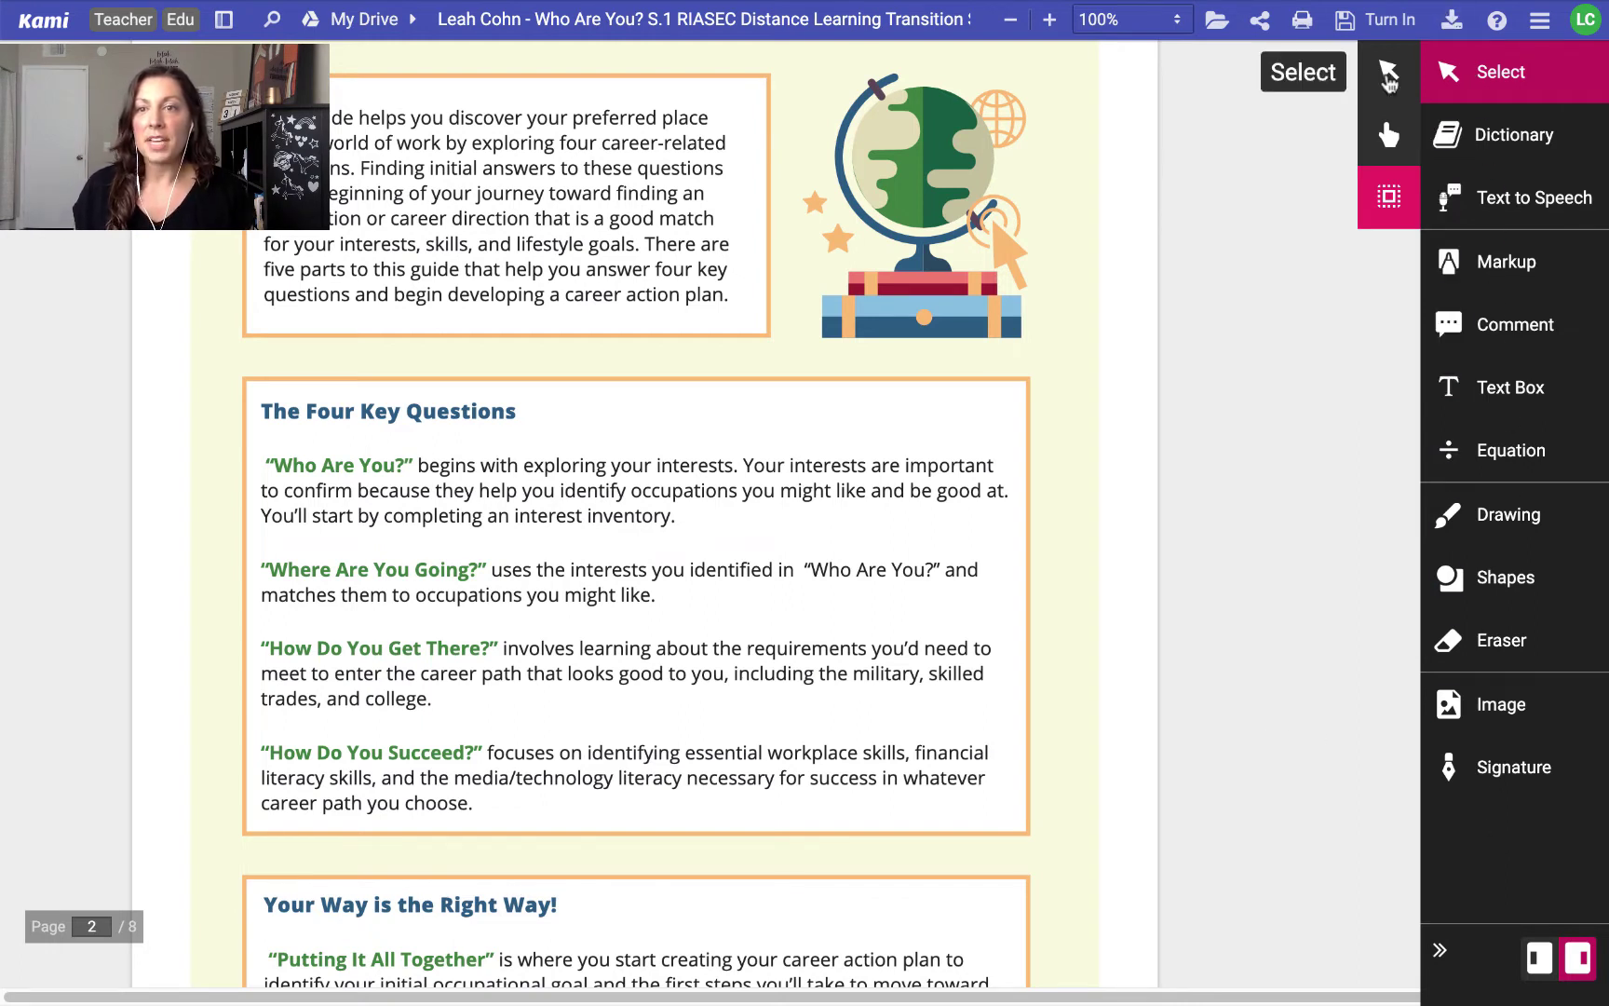
Try the Select tool, then pan the page up and down with the Hand tool
{"action": "left_click", "coordinate": [1389, 80]}
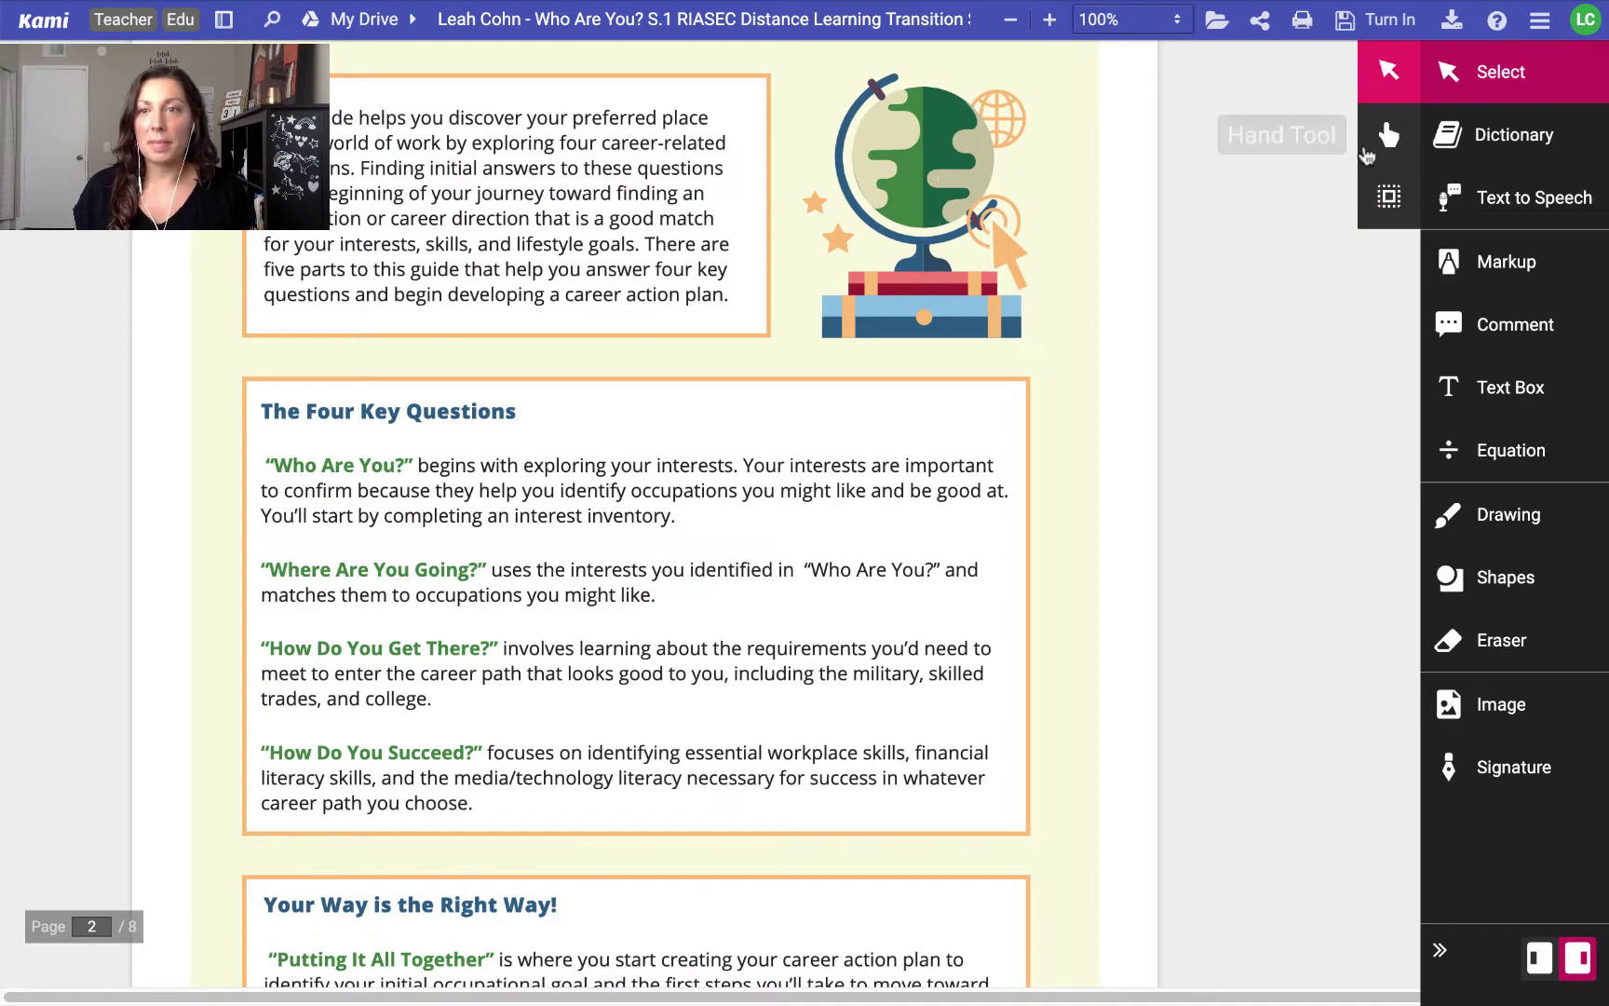
{"action": "left_click", "coordinate": [1371, 149]}
{"action": "scroll", "coordinate": [885, 323], "scroll_direction": "up", "scroll_amount": 2}
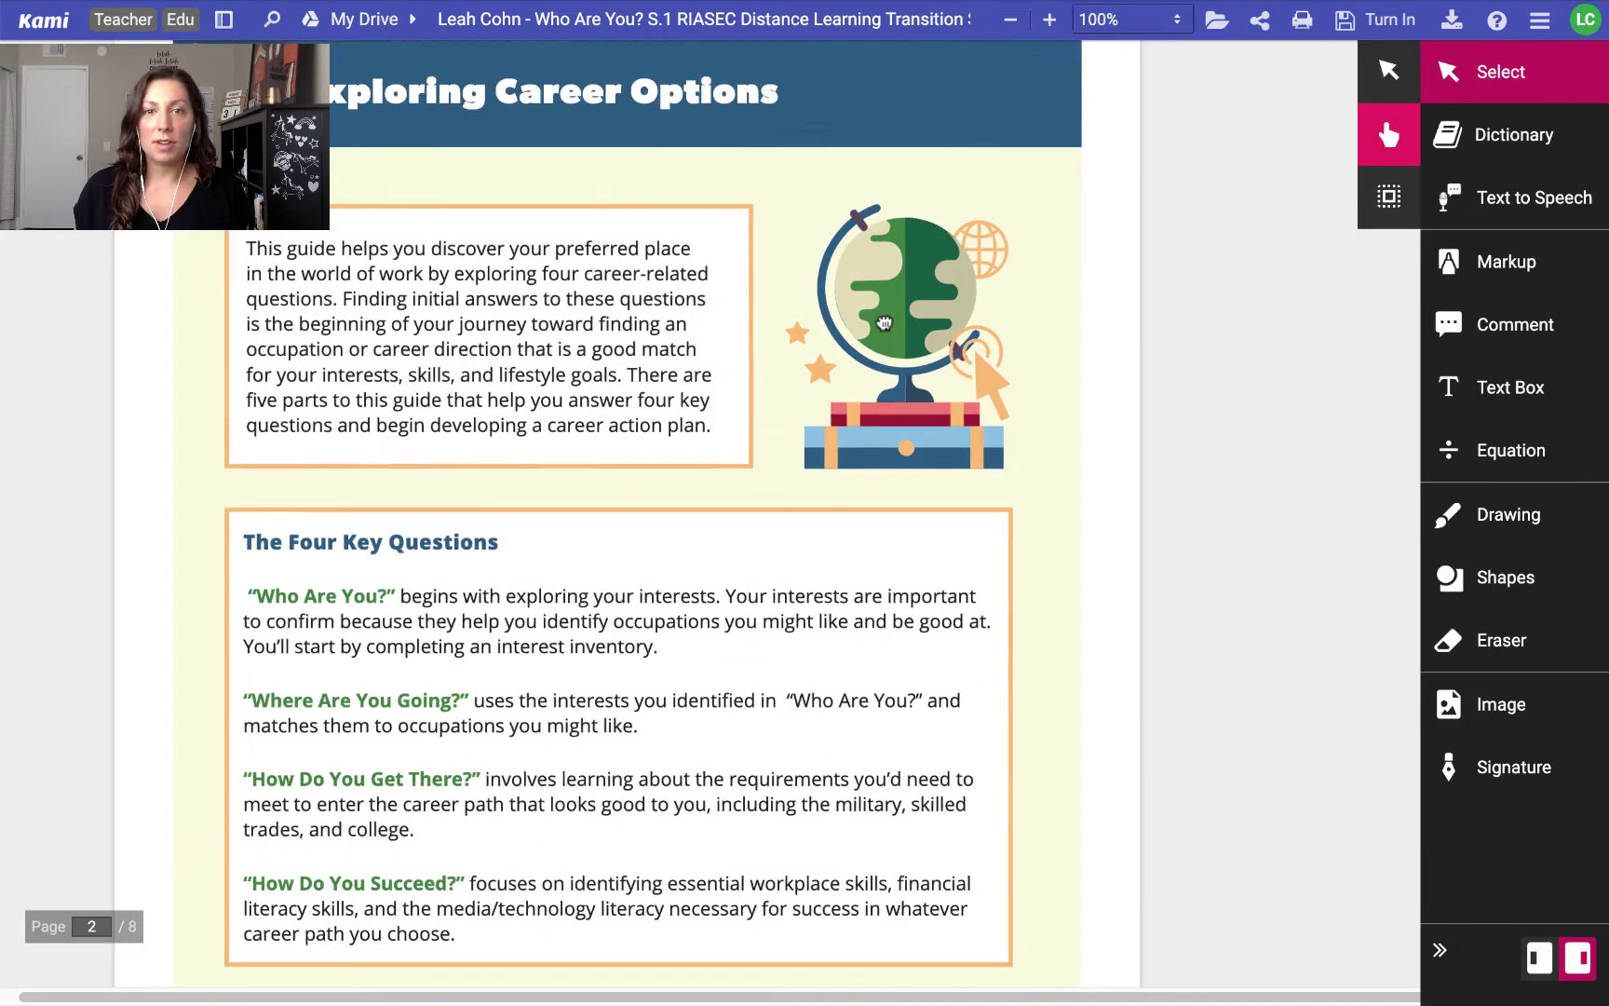
{"action": "scroll", "coordinate": [885, 323], "scroll_direction": "up", "scroll_amount": 3}
{"action": "scroll", "coordinate": [1074, 772], "scroll_direction": "down", "scroll_amount": 5}
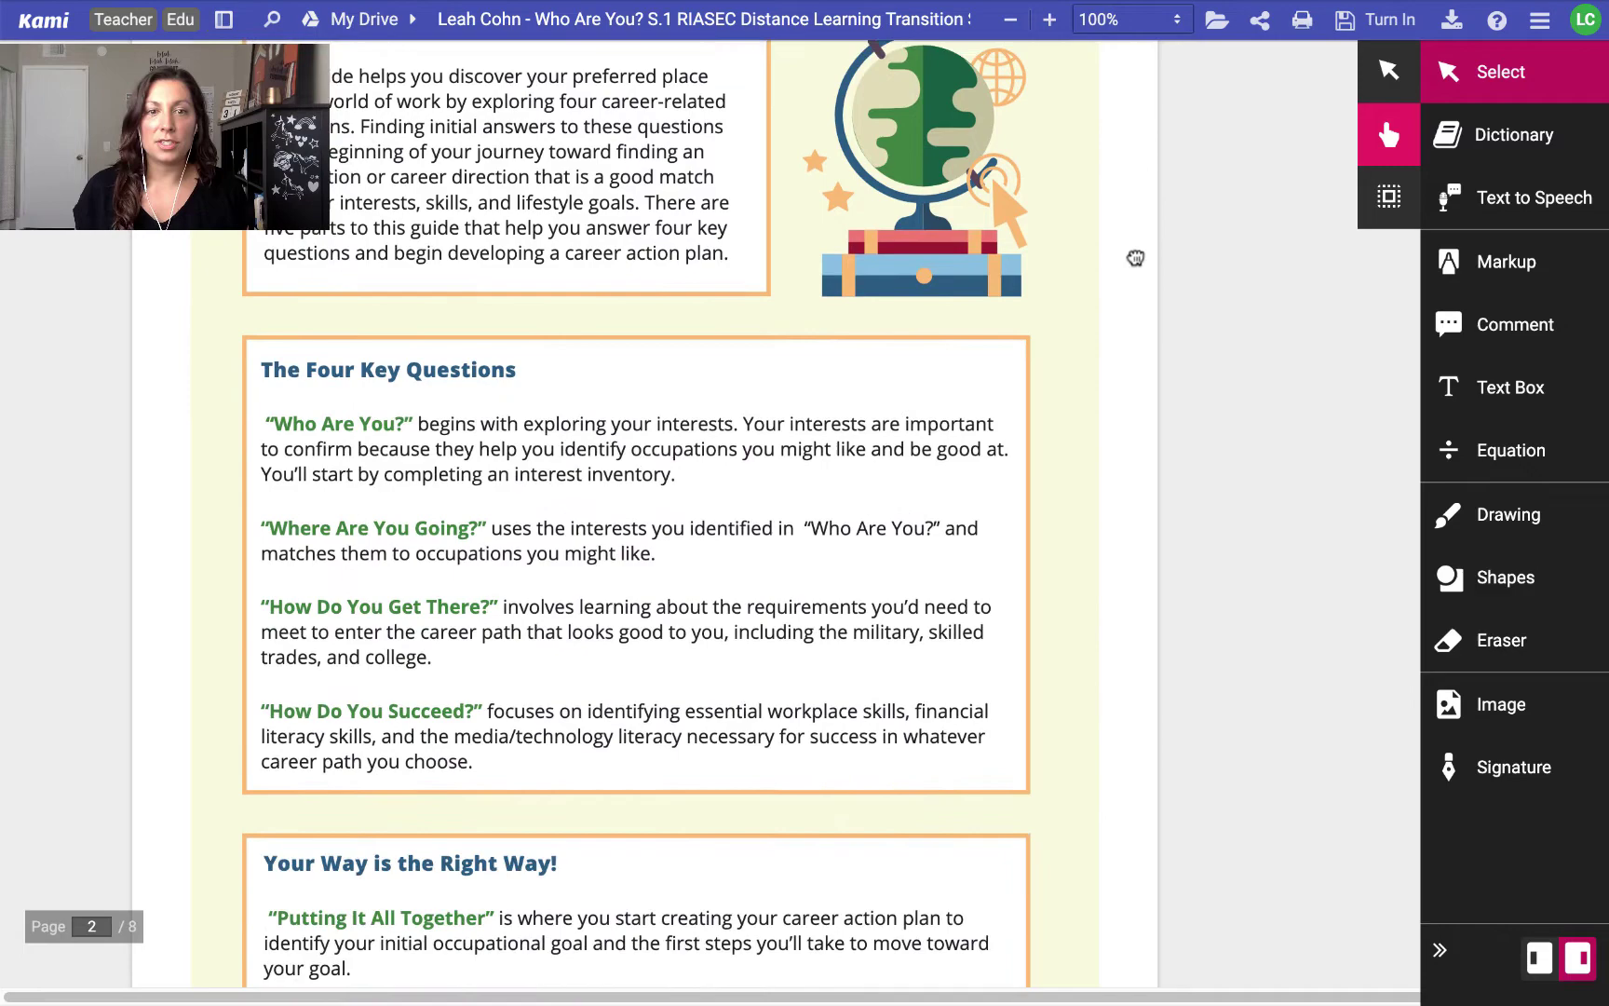
{"action": "scroll", "coordinate": [1035, 625], "scroll_direction": "down", "scroll_amount": 3}
{"action": "scroll", "coordinate": [1106, 614], "scroll_direction": "up", "scroll_amount": 3}
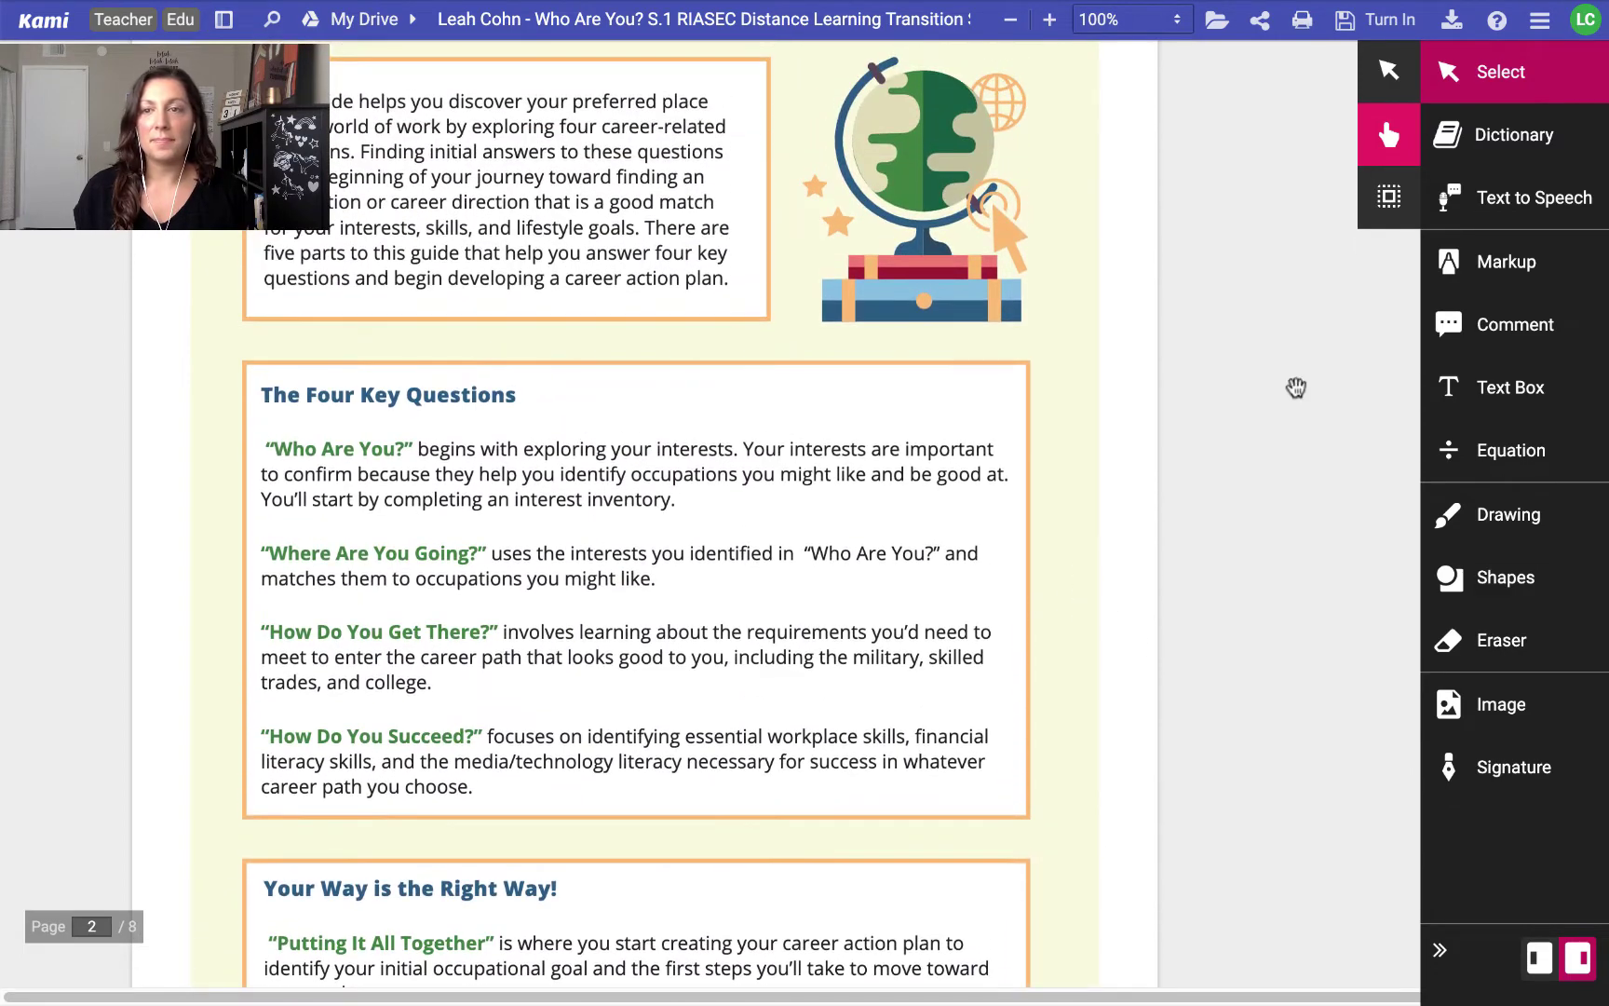
Switch to Select Annotations and scroll to the Interest Inventory checklist on page 4
{"action": "left_click", "coordinate": [1387, 195]}
{"action": "scroll", "coordinate": [963, 416], "scroll_direction": "down", "scroll_amount": 10}
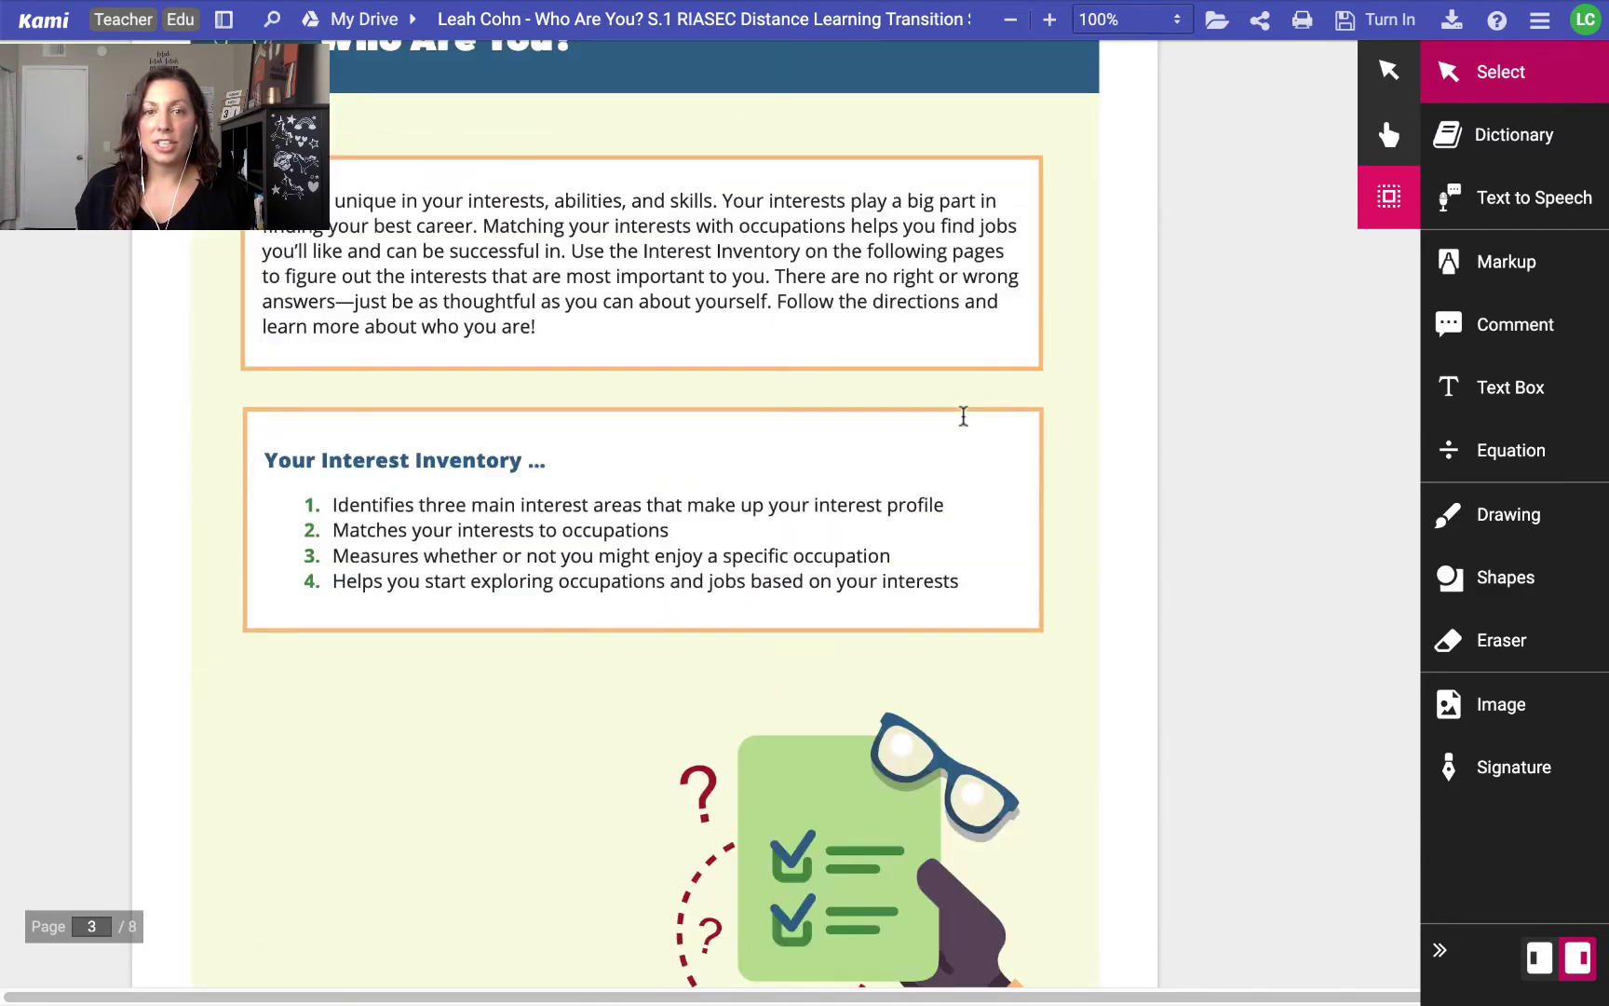
{"action": "scroll", "coordinate": [963, 416], "scroll_direction": "down", "scroll_amount": 15}
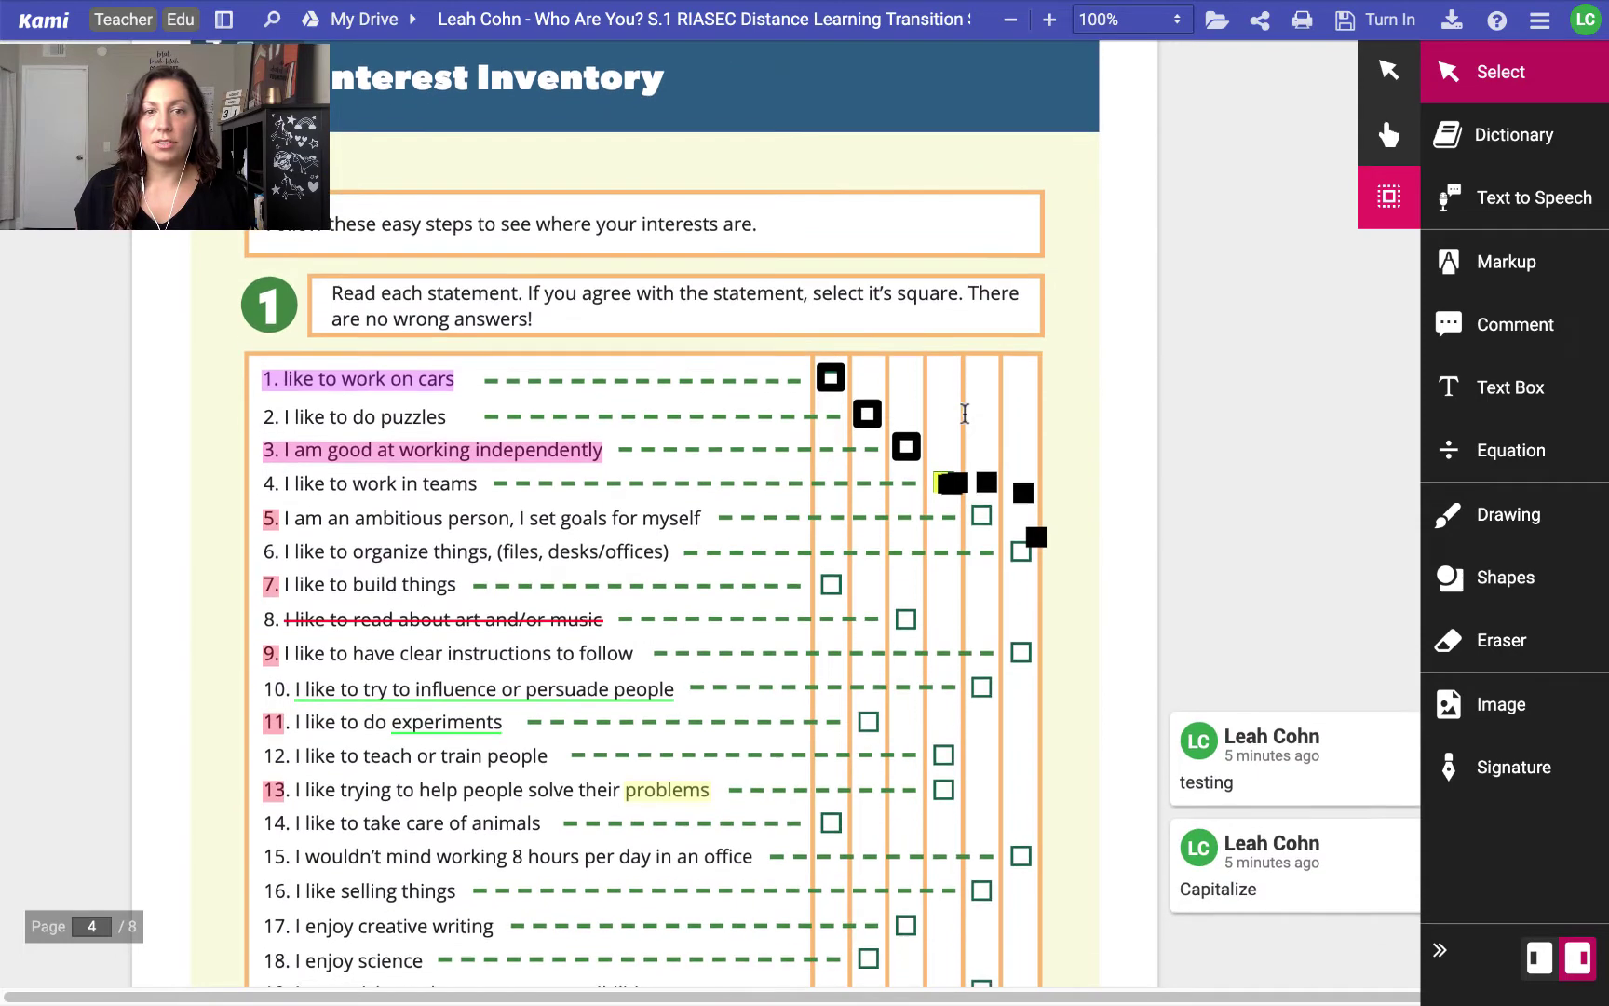
{"action": "scroll", "coordinate": [965, 413], "scroll_direction": "down", "scroll_amount": 3}
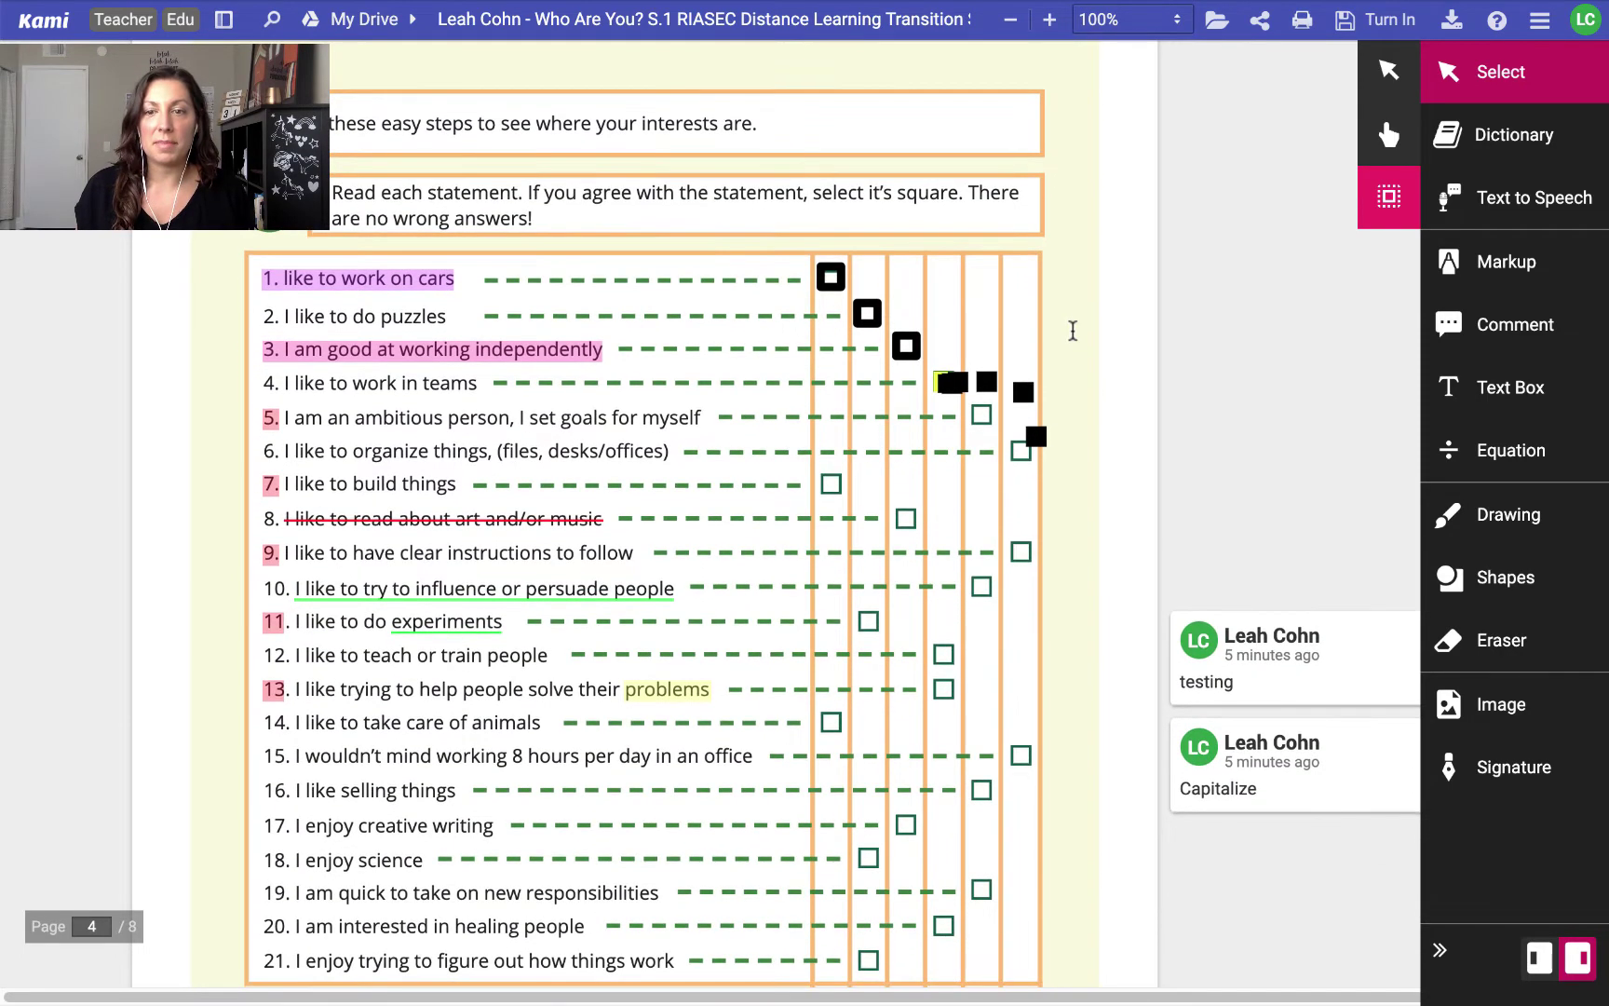
{"action": "scroll", "coordinate": [1071, 326], "scroll_direction": "down", "scroll_amount": 2}
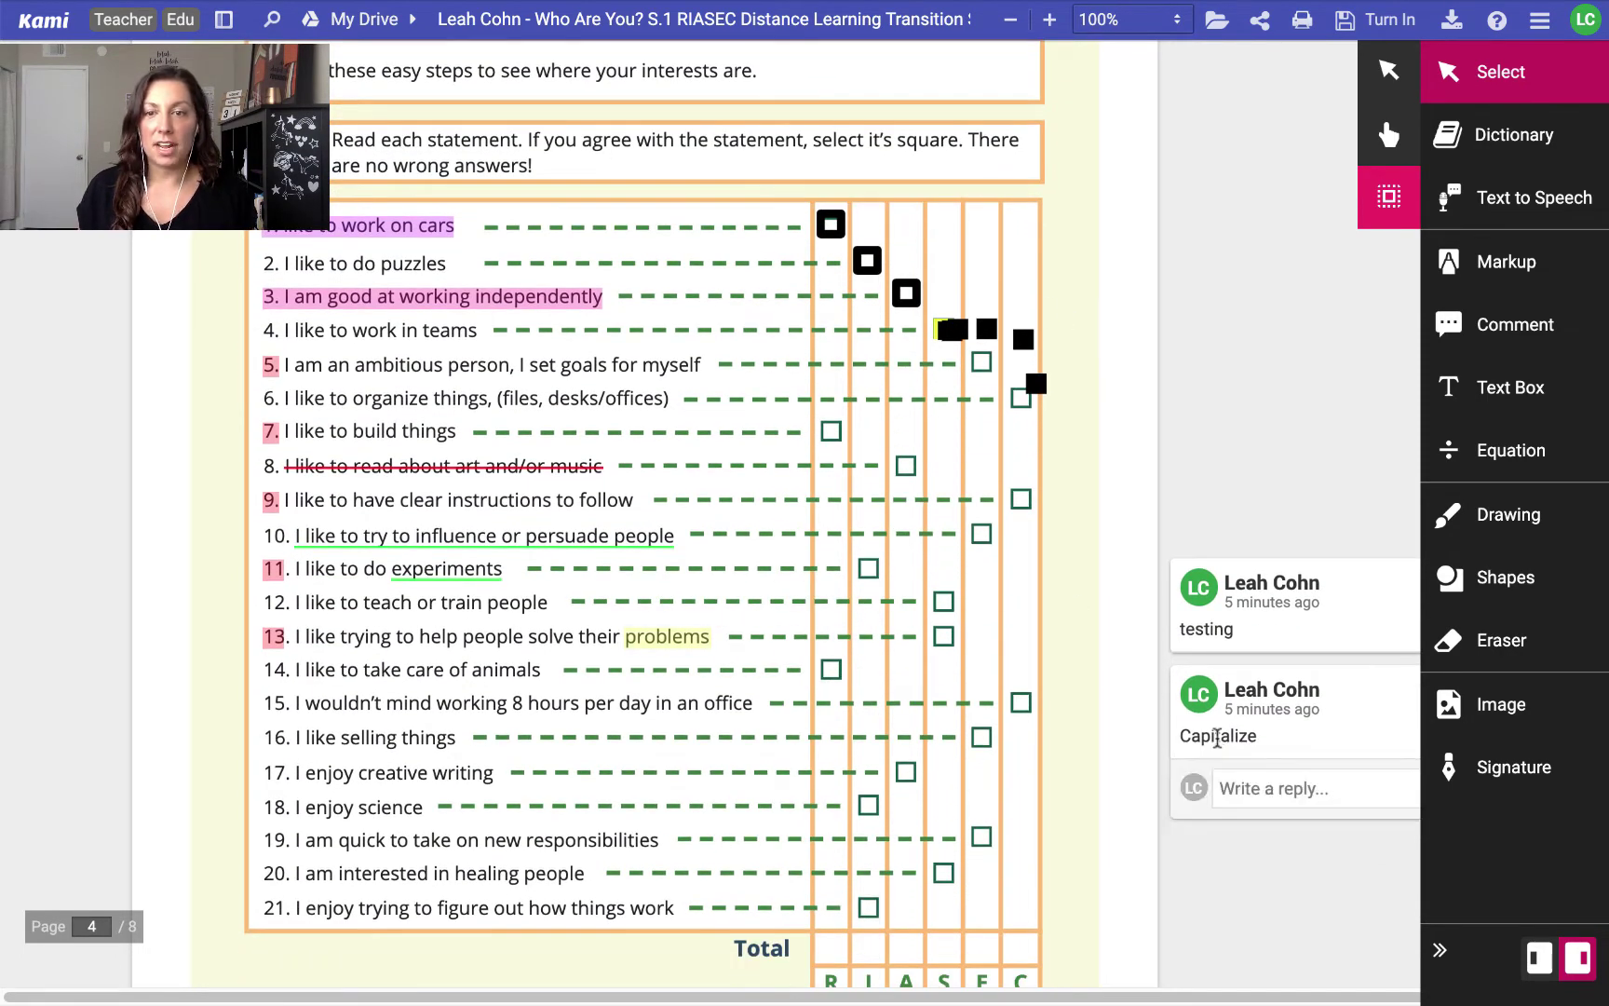
{"action": "scroll", "coordinate": [687, 272], "scroll_direction": "up", "scroll_amount": 2}
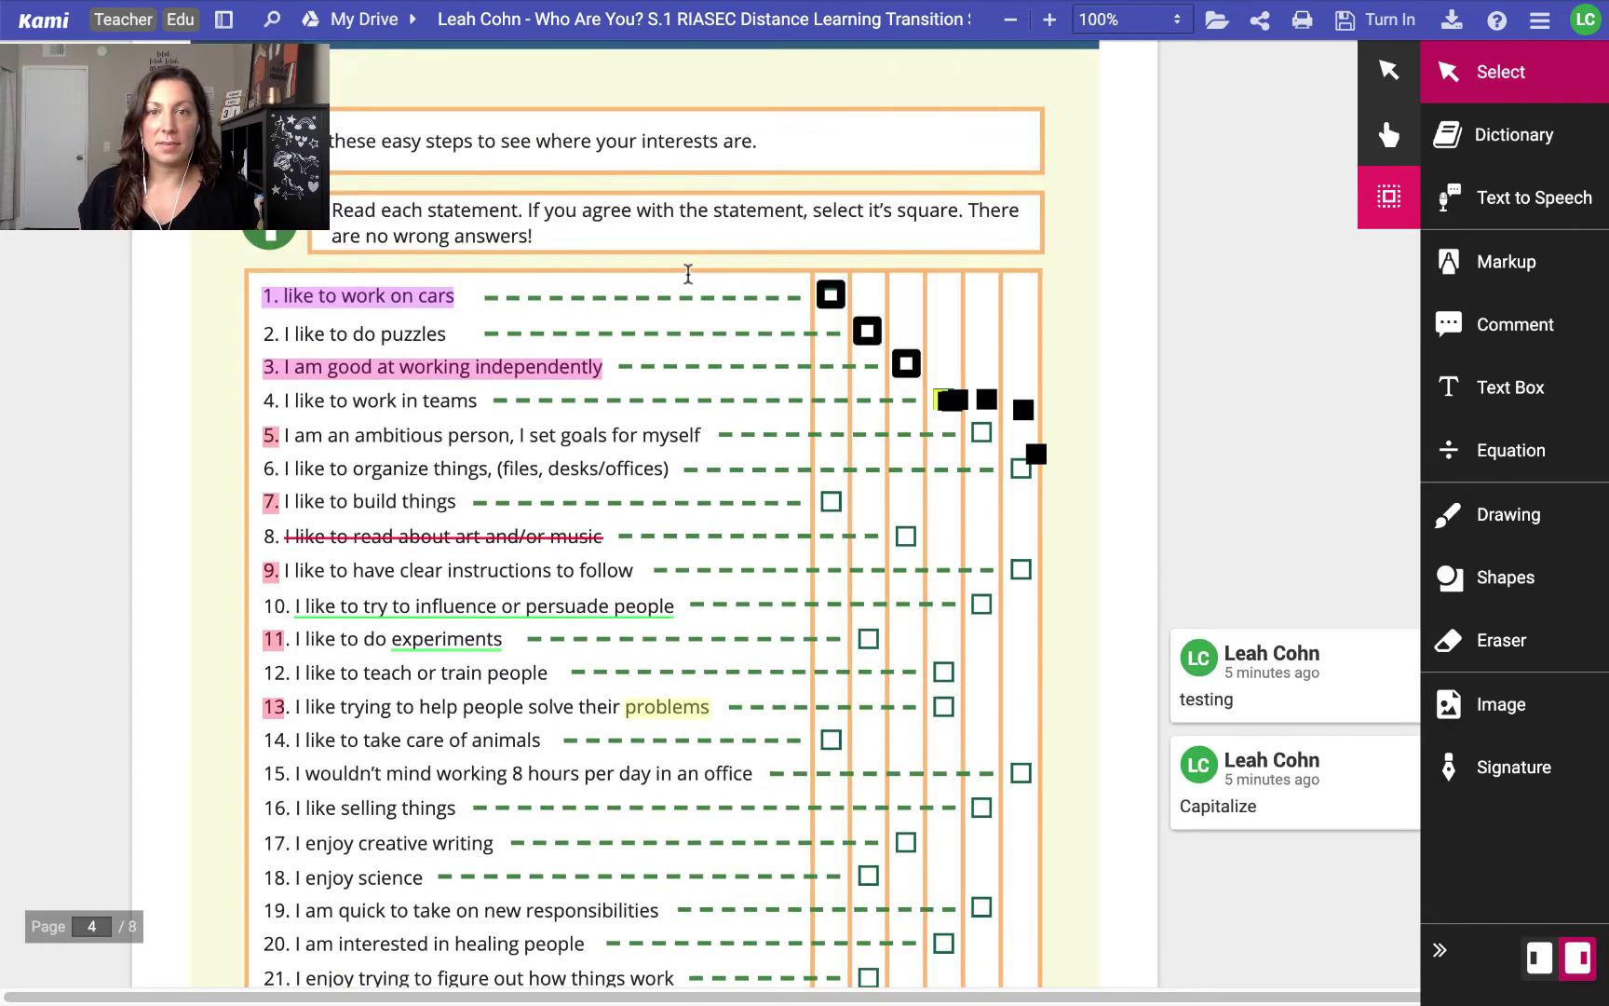
Select the stray squares beside rows 4–6 and recolour them red, then deselect
{"action": "left_click_drag", "start_coordinate": [933, 349], "coordinate": [1088, 518]}
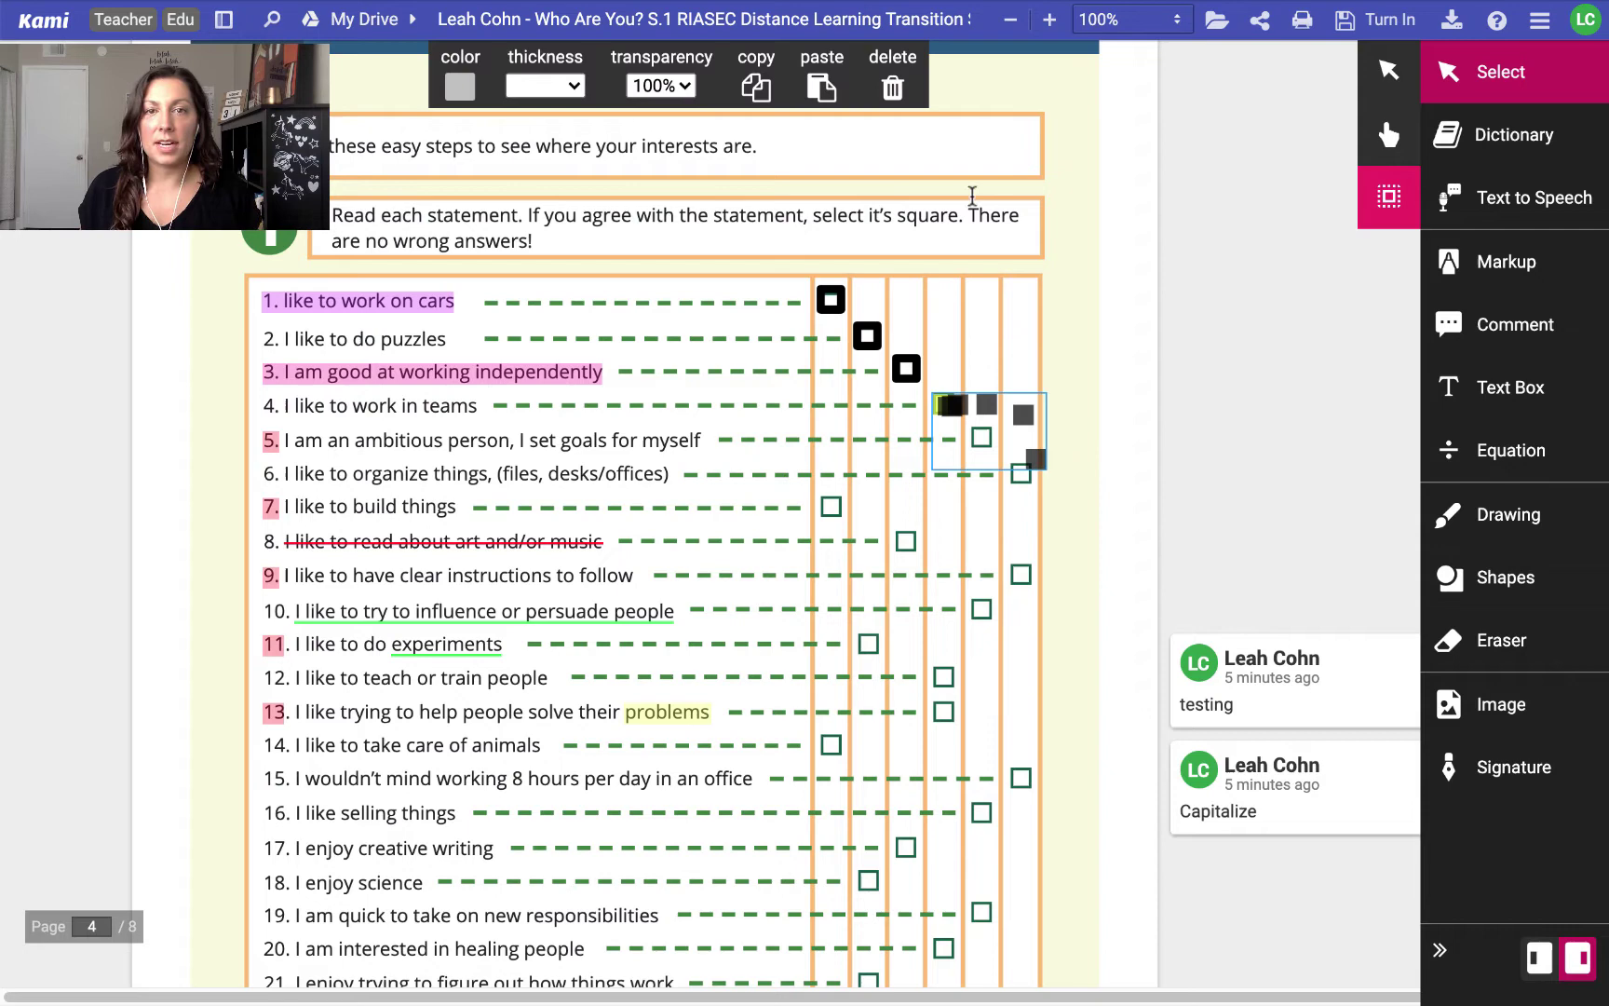
{"action": "left_click", "coordinate": [460, 87]}
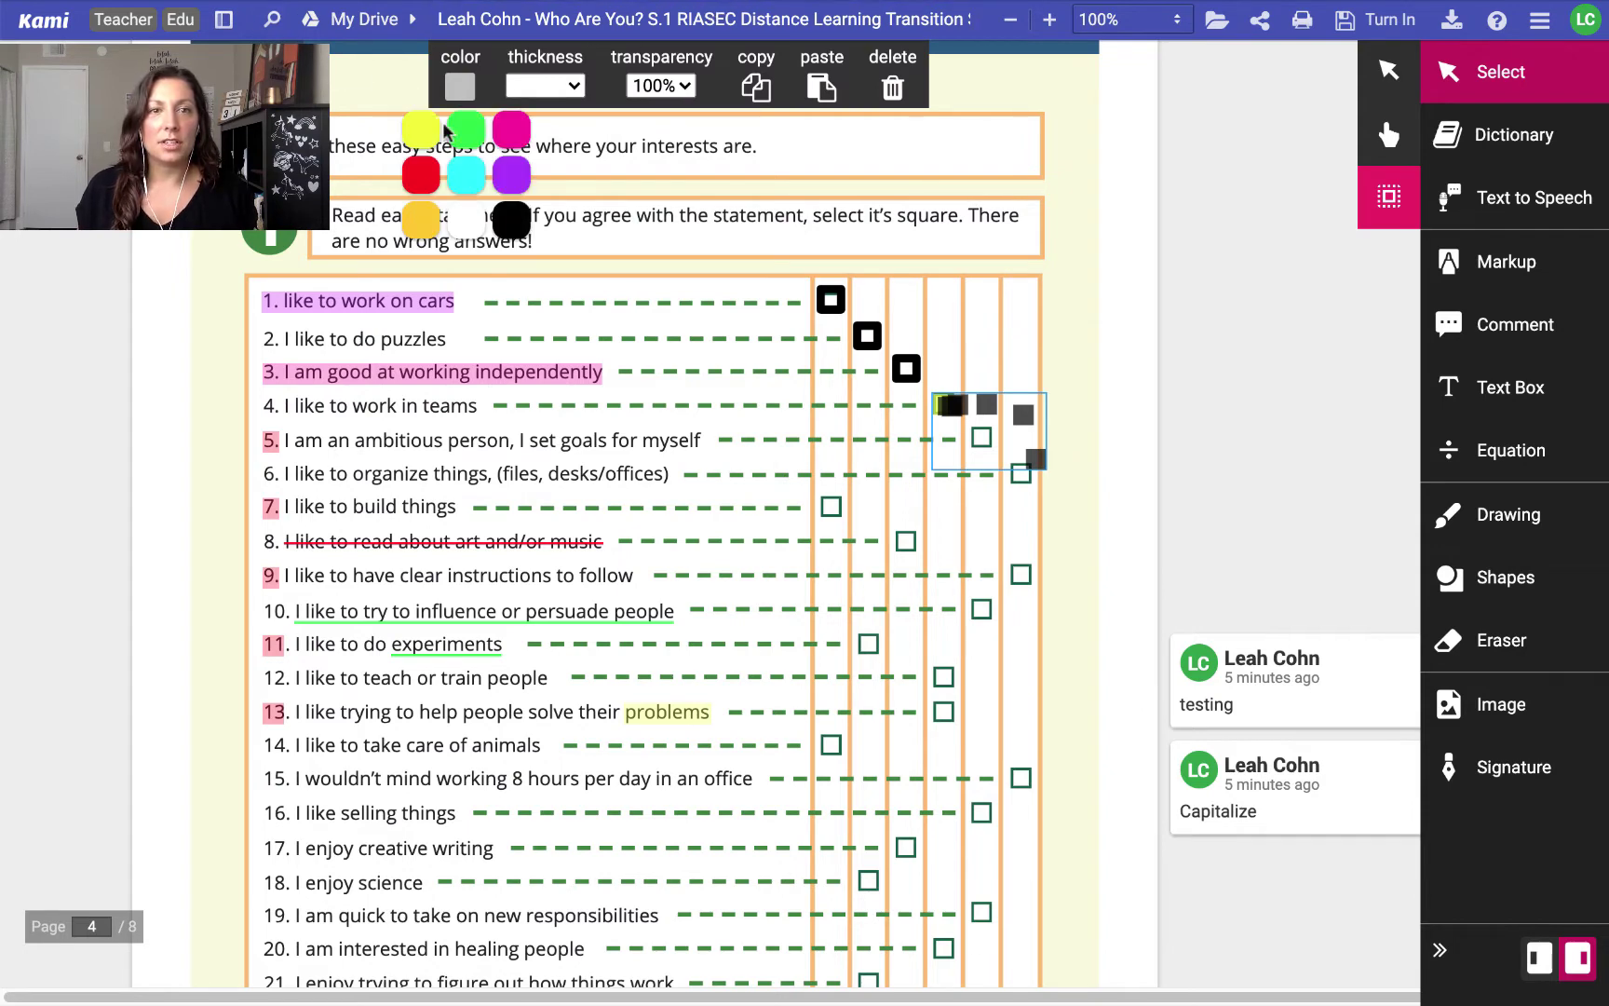
{"action": "left_click", "coordinate": [422, 189]}
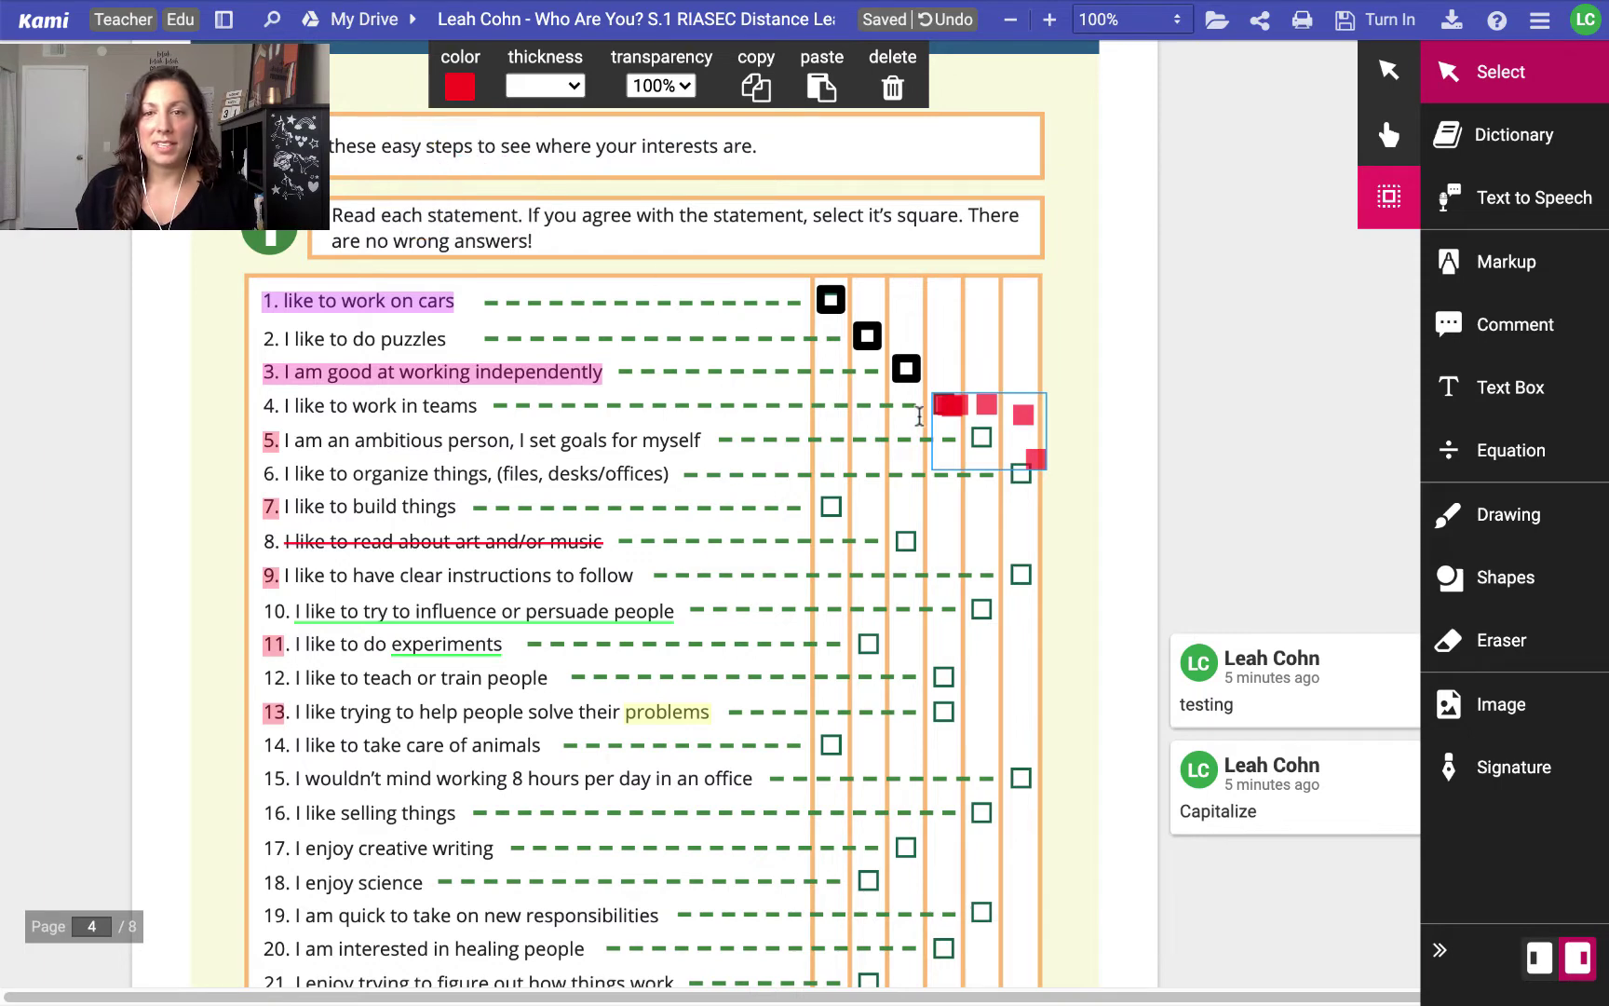
{"action": "left_click", "coordinate": [965, 364]}
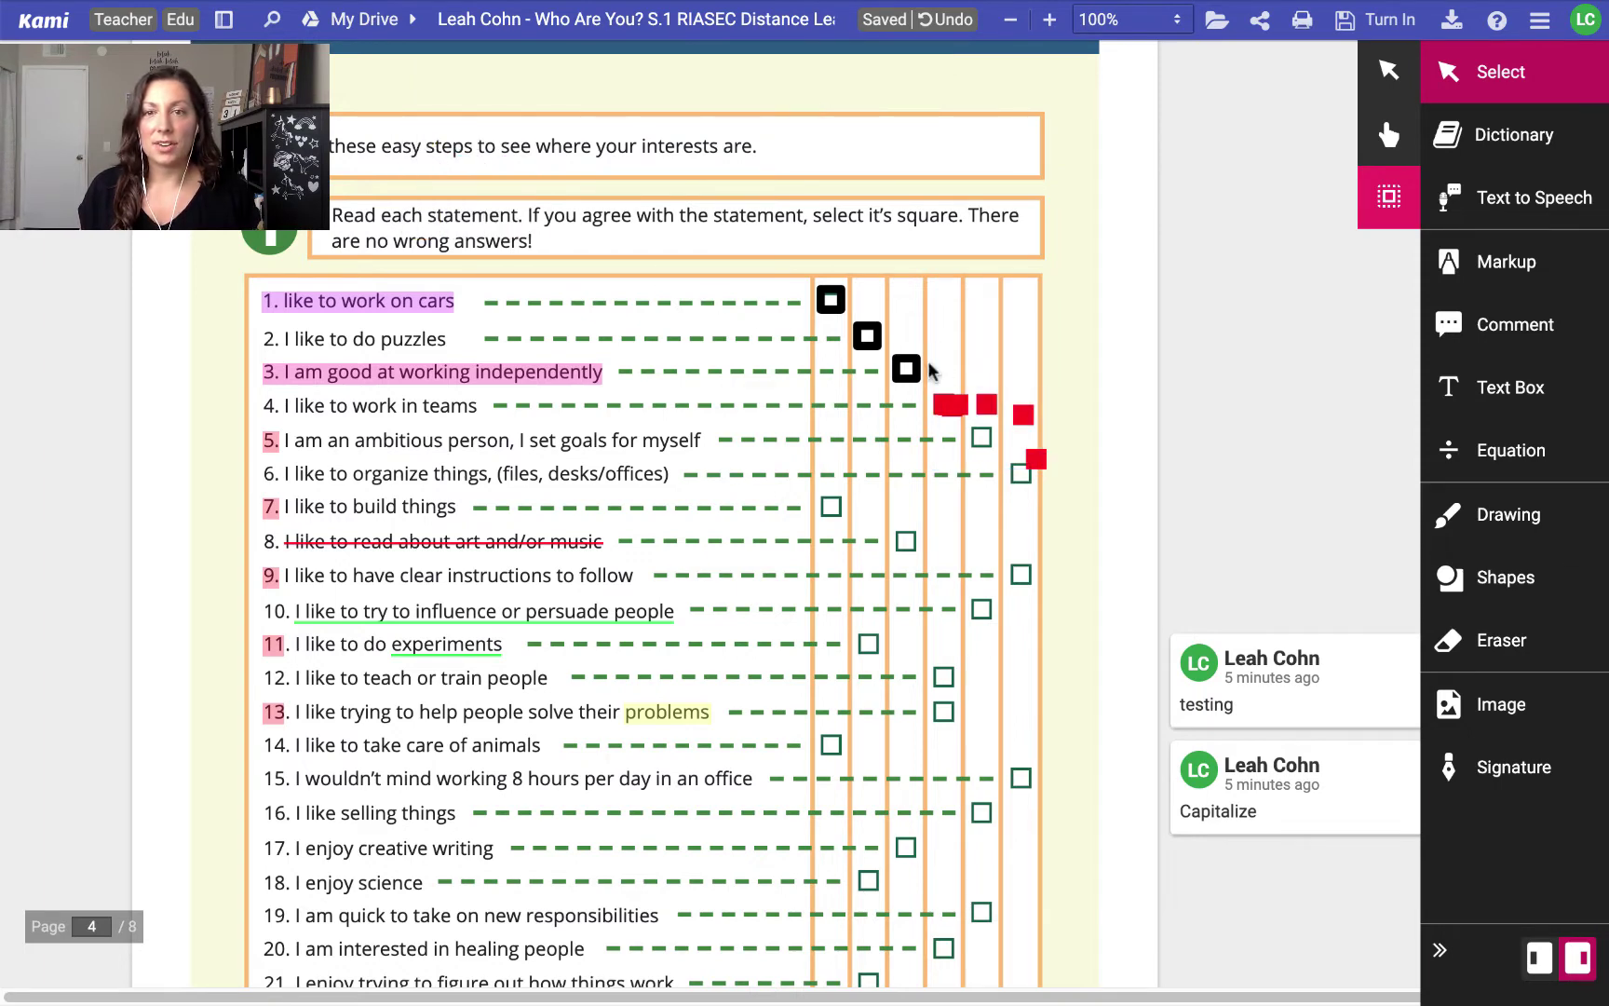
Reselect the squares and set them to green, 8px thickness and 60% transparency
{"action": "mouse_move", "coordinate": [929, 364]}
{"action": "left_mouse_down"}
{"action": "mouse_move", "coordinate": [976, 466]}
{"action": "mouse_move", "coordinate": [1063, 498]}
{"action": "left_mouse_up"}
{"action": "left_click", "coordinate": [459, 85]}
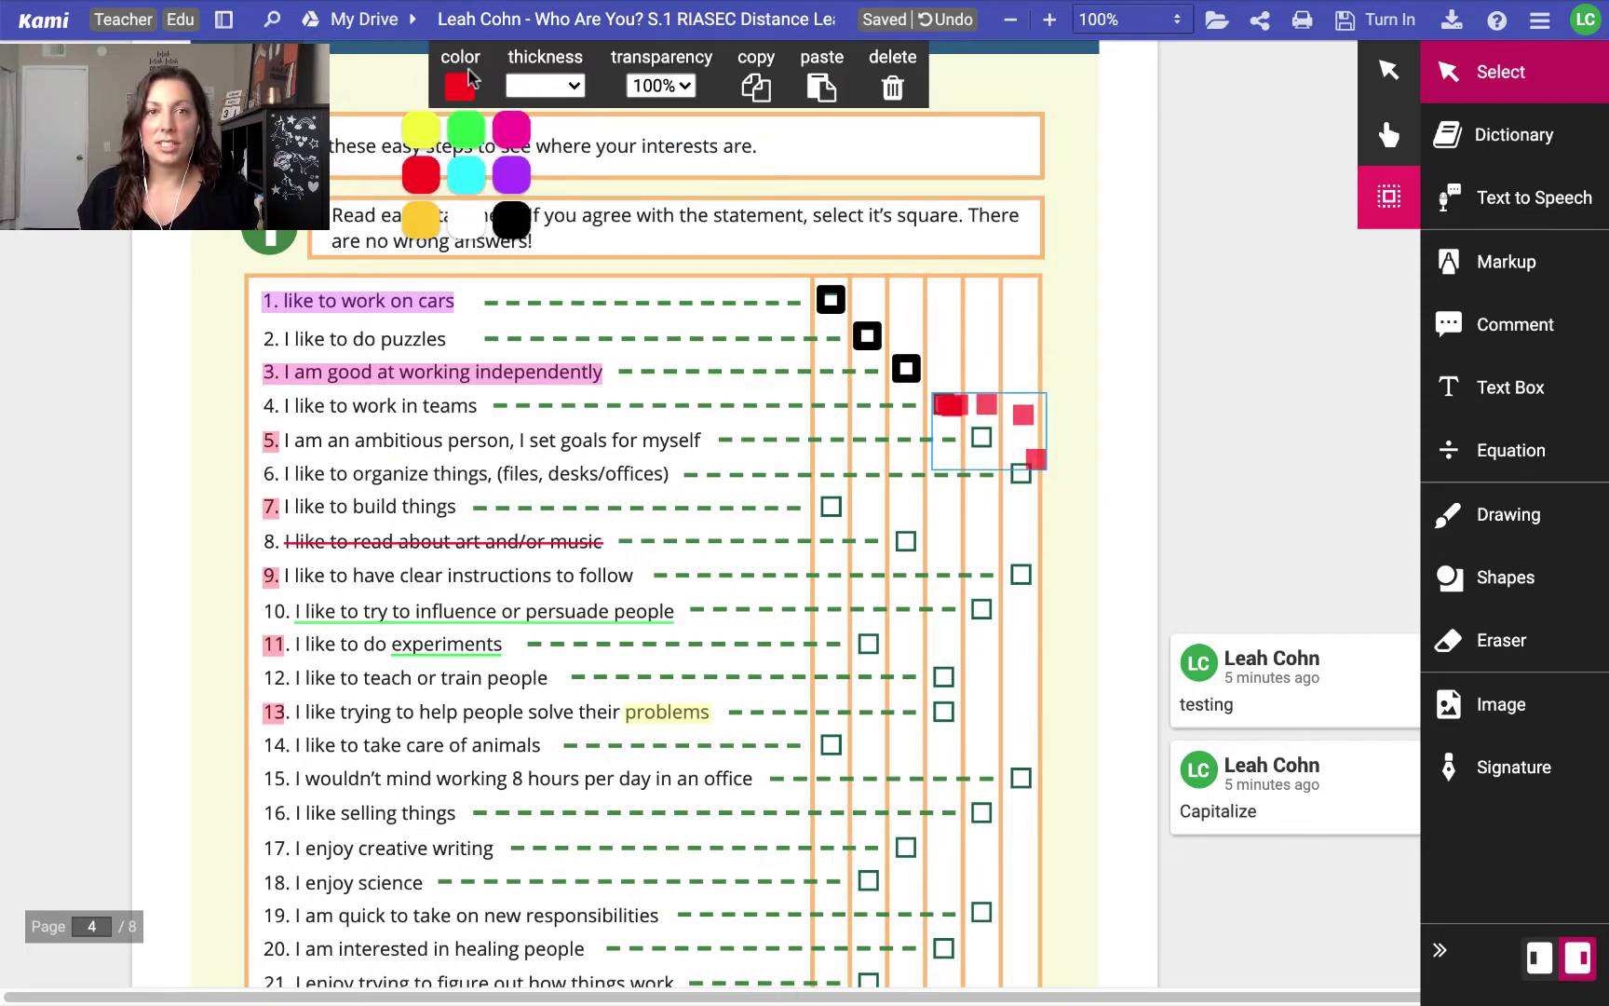
{"action": "left_click", "coordinate": [466, 128]}
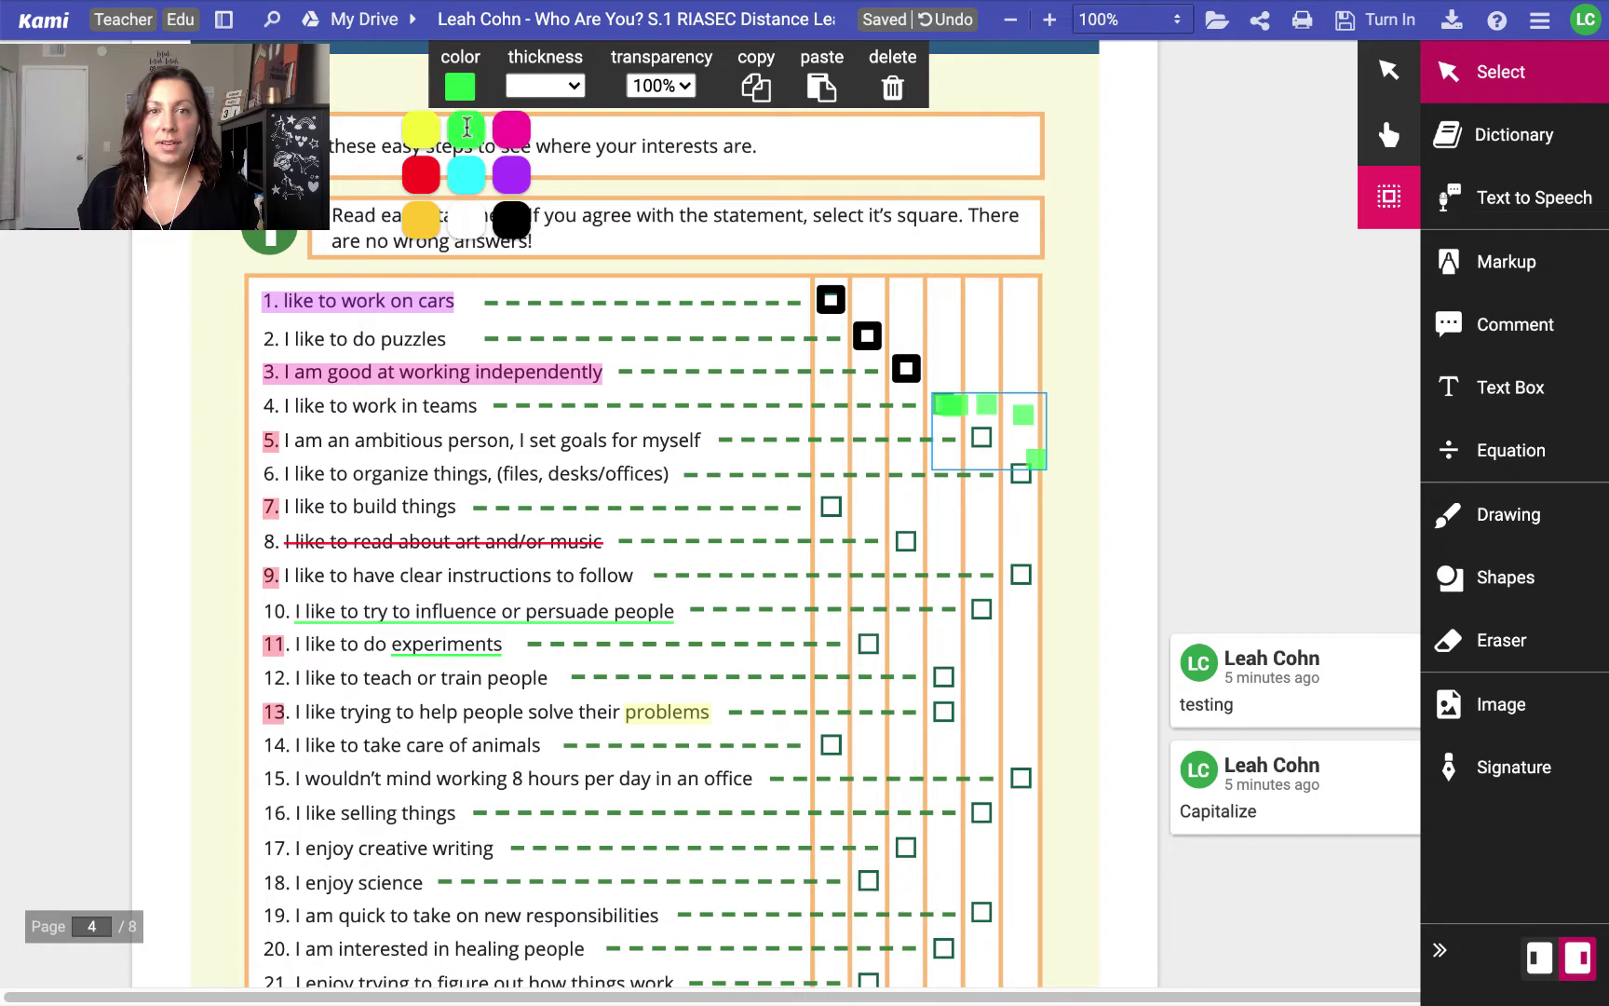
{"action": "left_click", "coordinate": [570, 86]}
{"action": "left_click", "coordinate": [575, 274]}
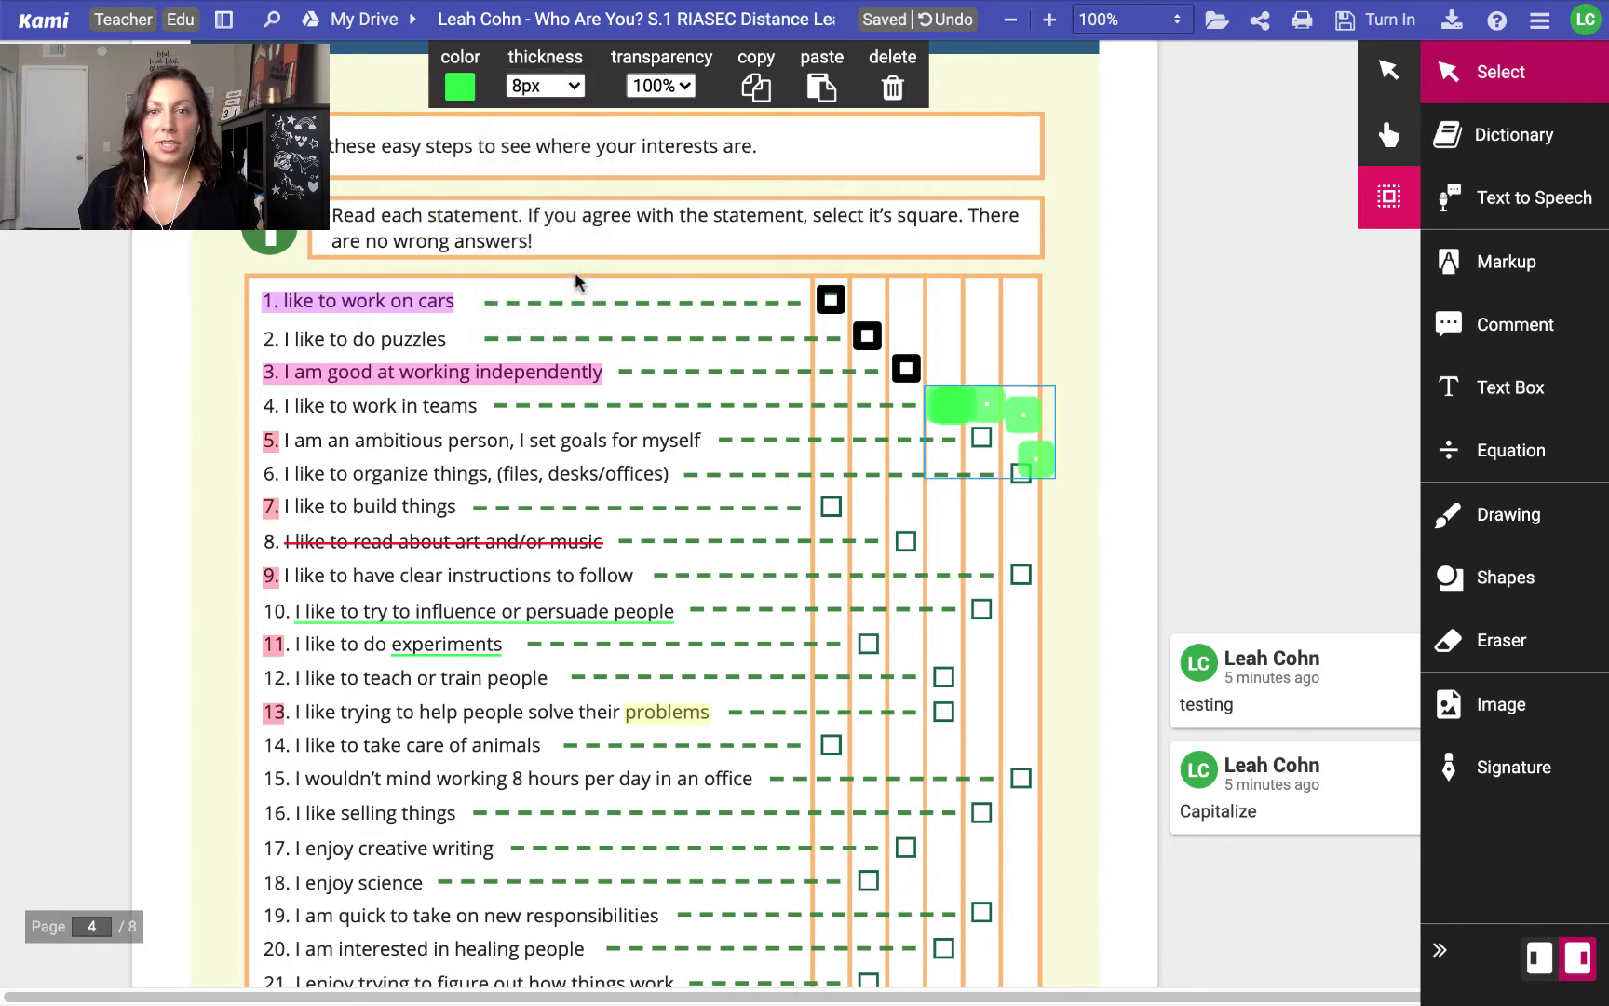
{"action": "left_click", "coordinate": [675, 86]}
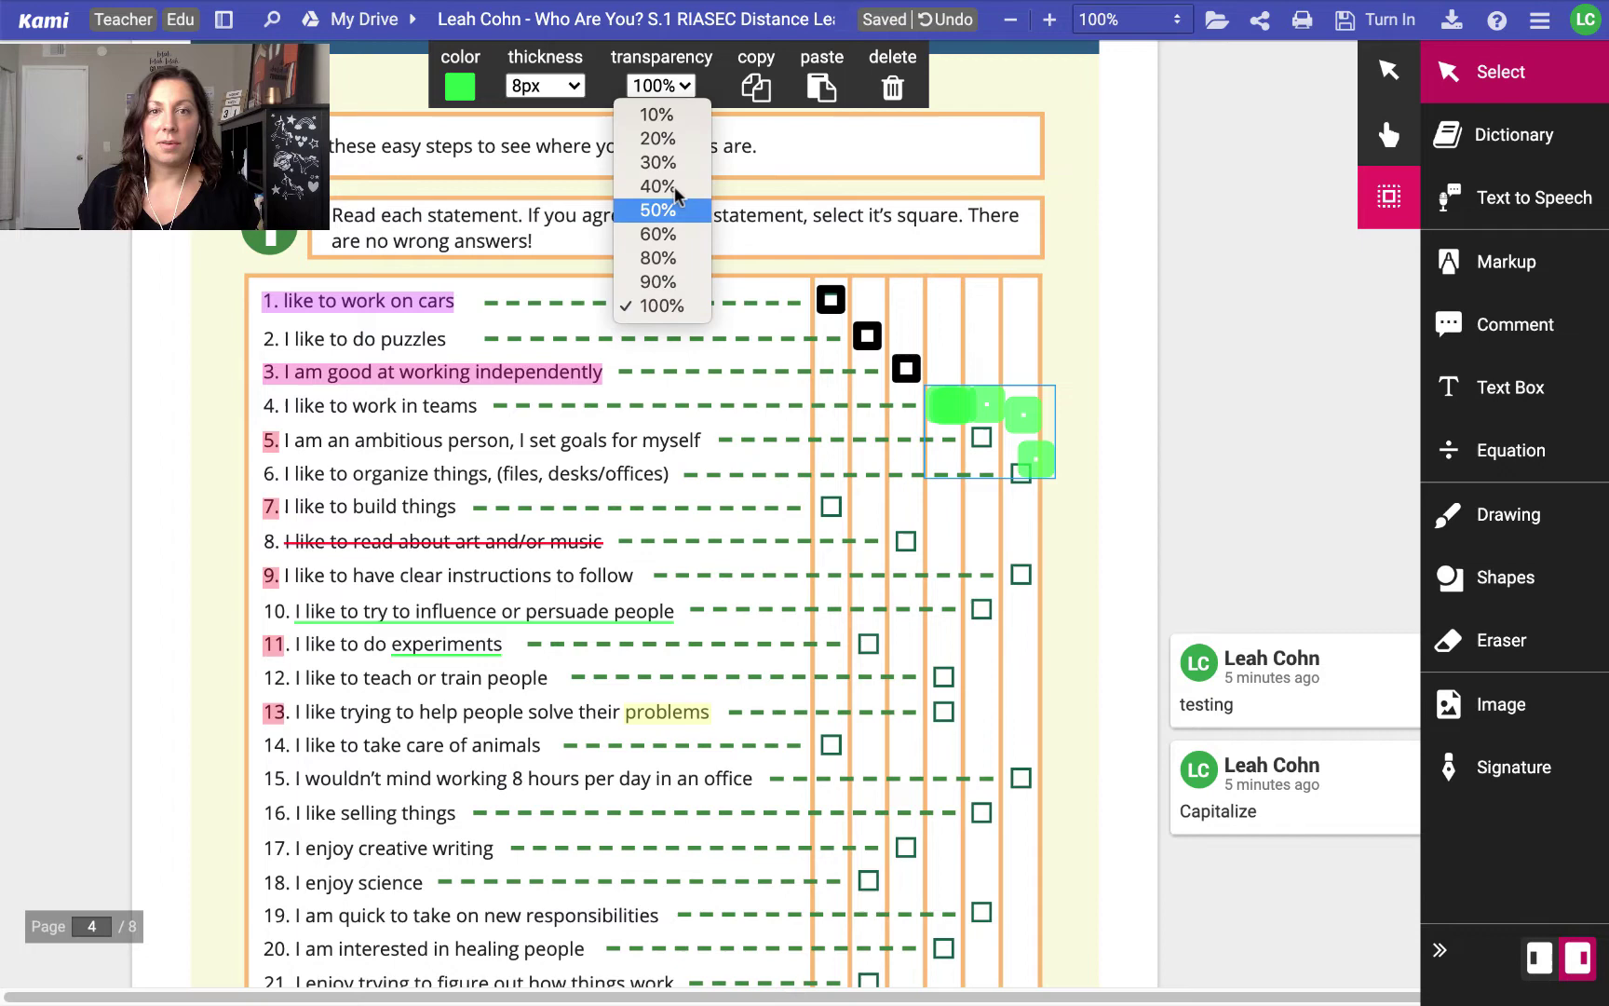
{"action": "left_click", "coordinate": [683, 235]}
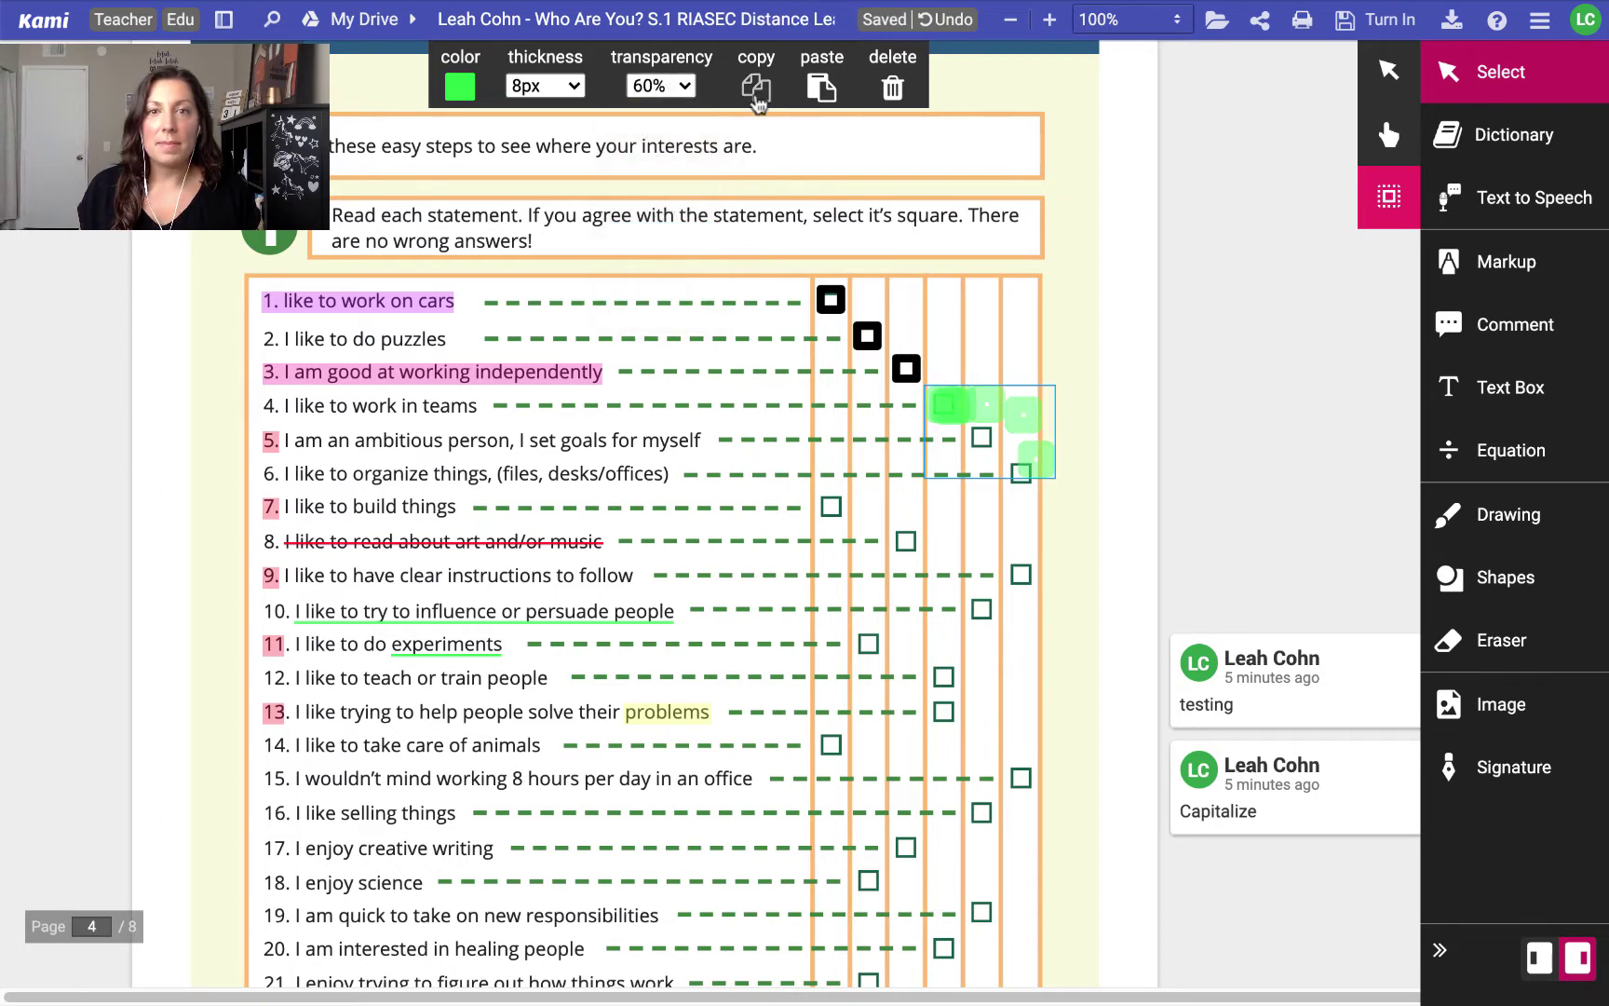
Copy the three checked boxes from rows 1–3 and place the pasted copy over rows 4–6
{"action": "left_click", "coordinate": [911, 277]}
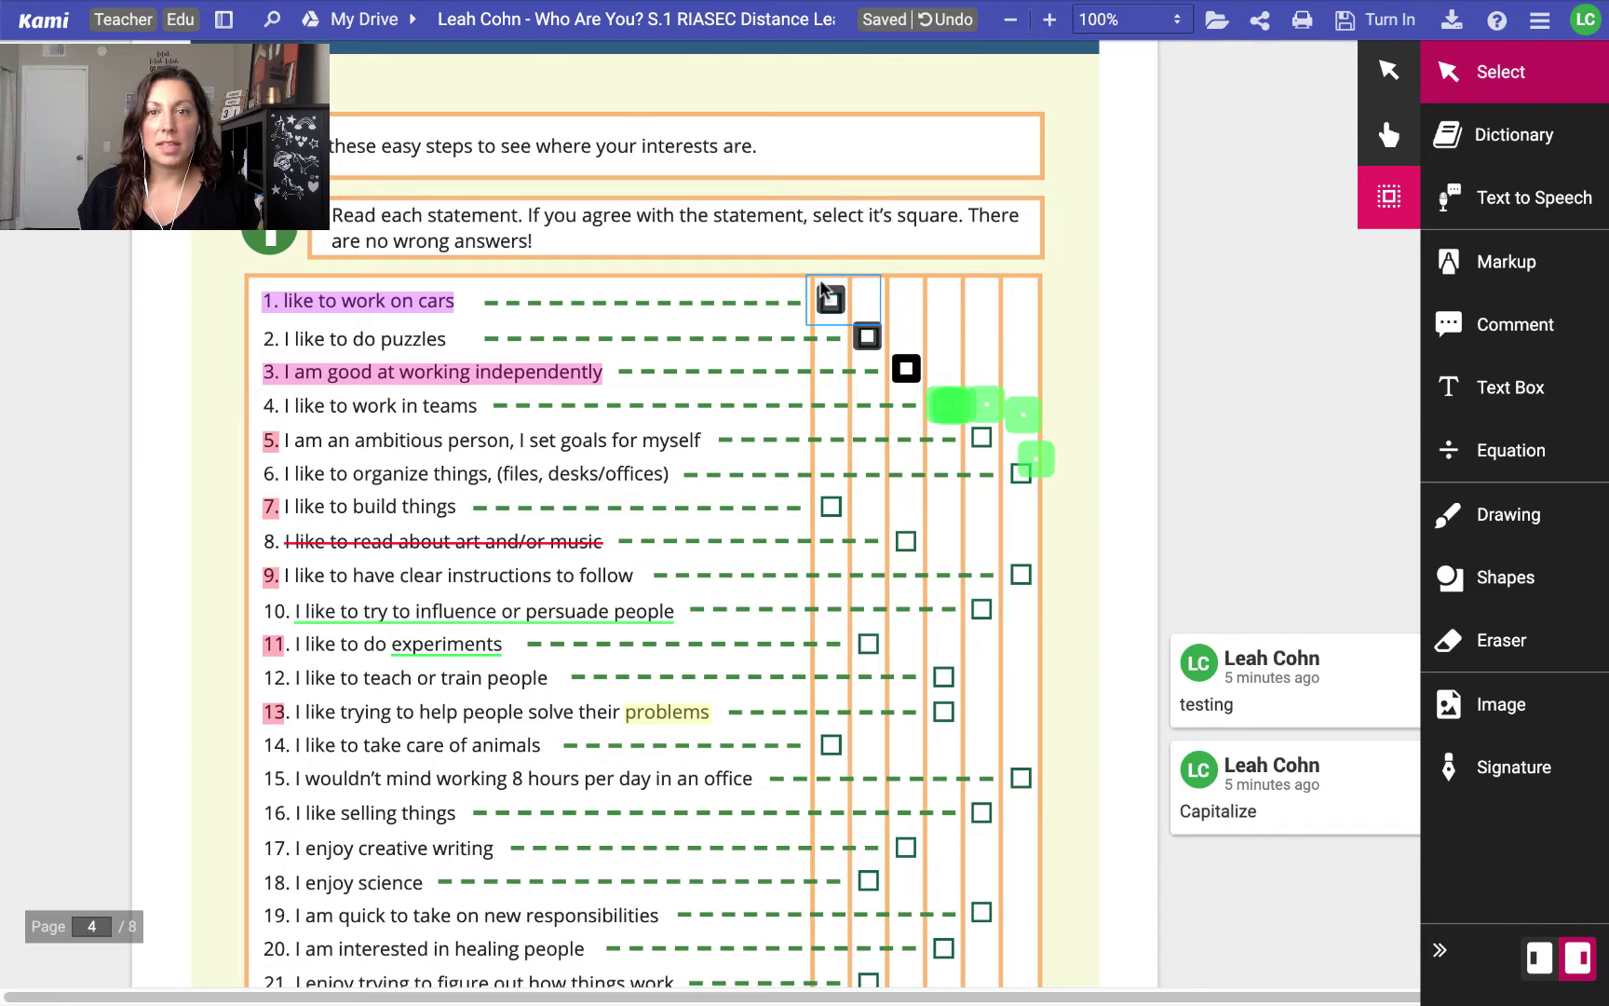
{"action": "left_click_drag", "start_coordinate": [820, 289], "coordinate": [926, 389]}
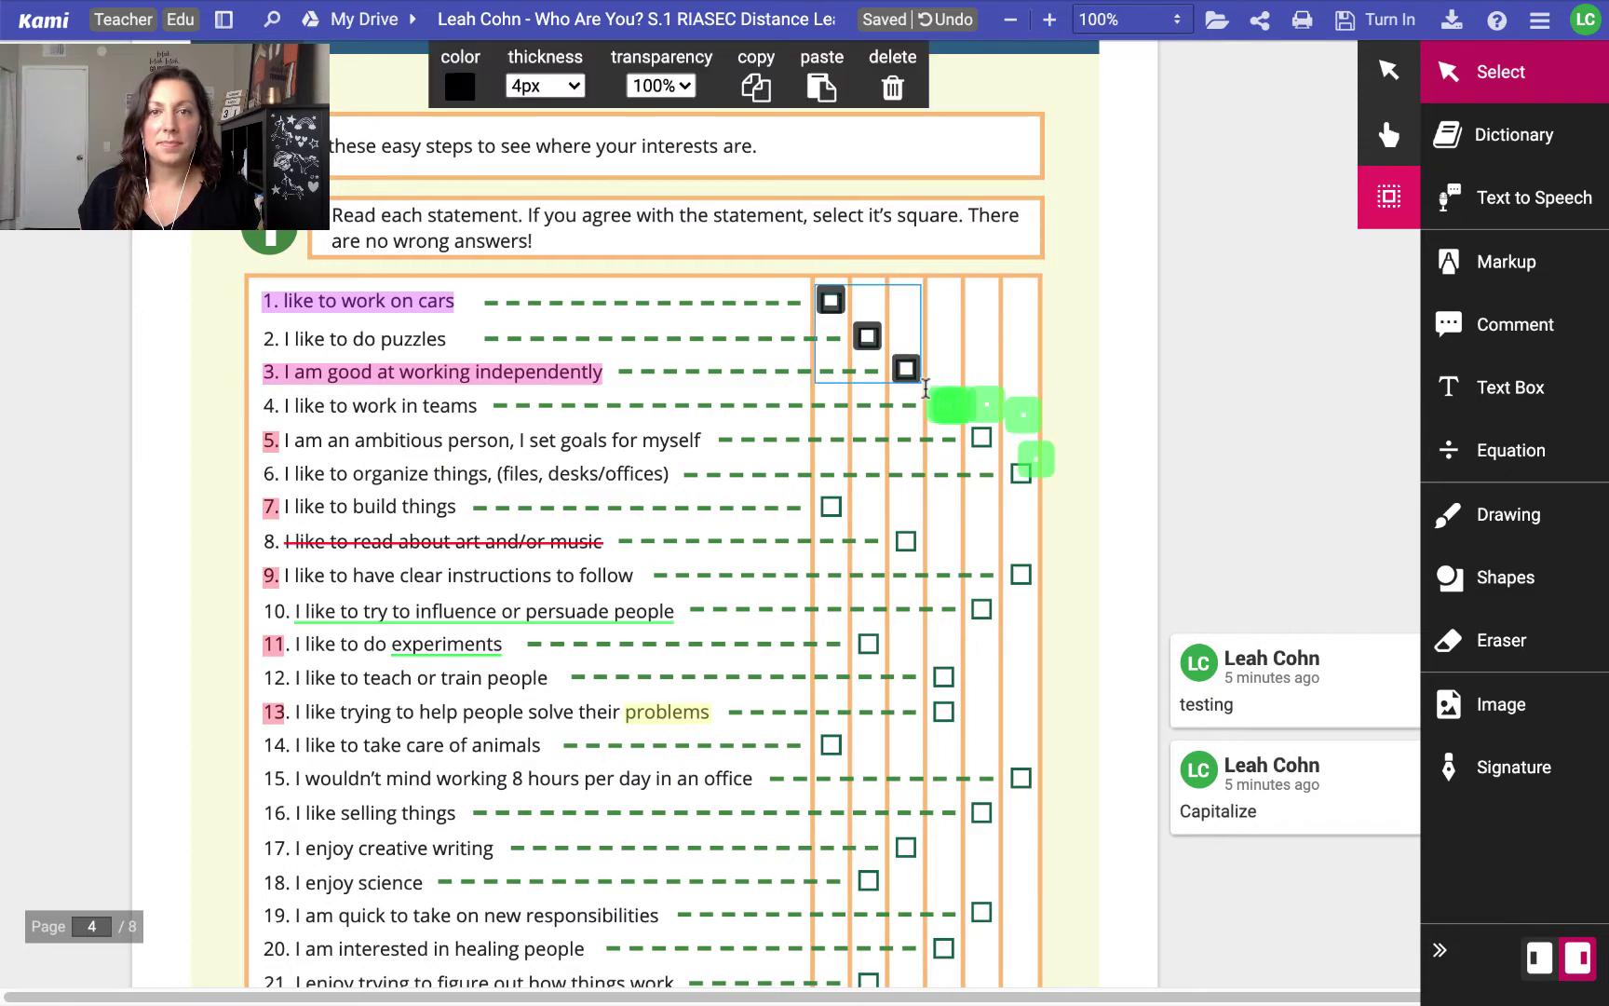
{"action": "left_click", "coordinate": [762, 93]}
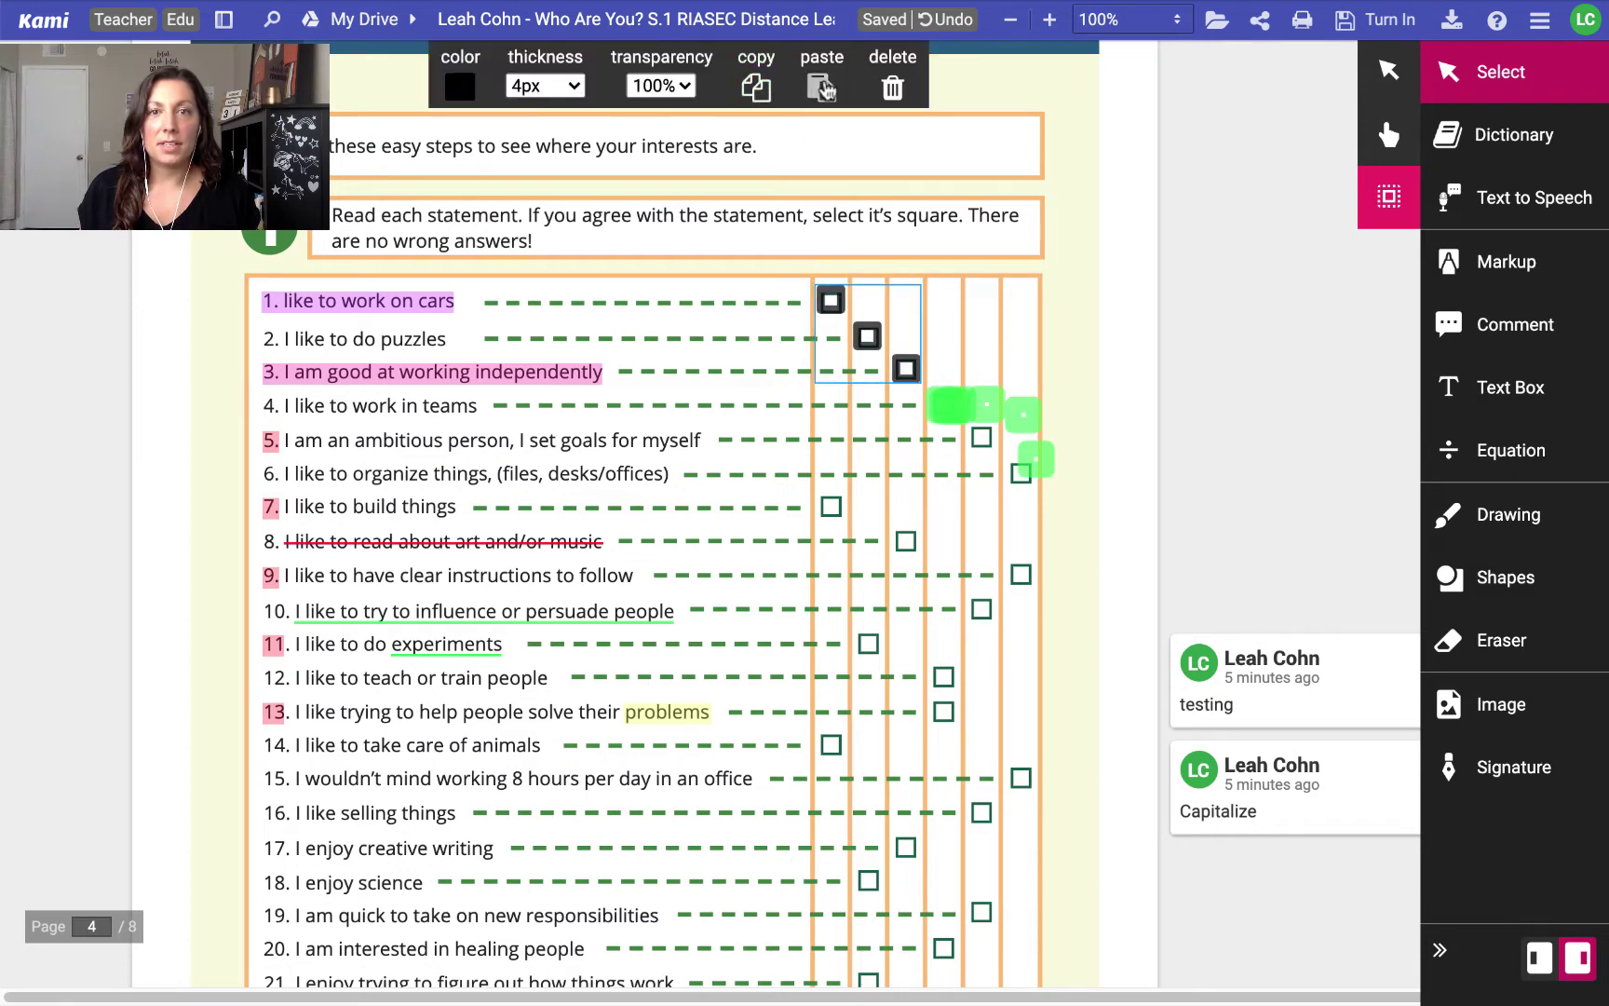
{"action": "left_click", "coordinate": [821, 88]}
{"action": "left_click_drag", "start_coordinate": [785, 486], "coordinate": [984, 445]}
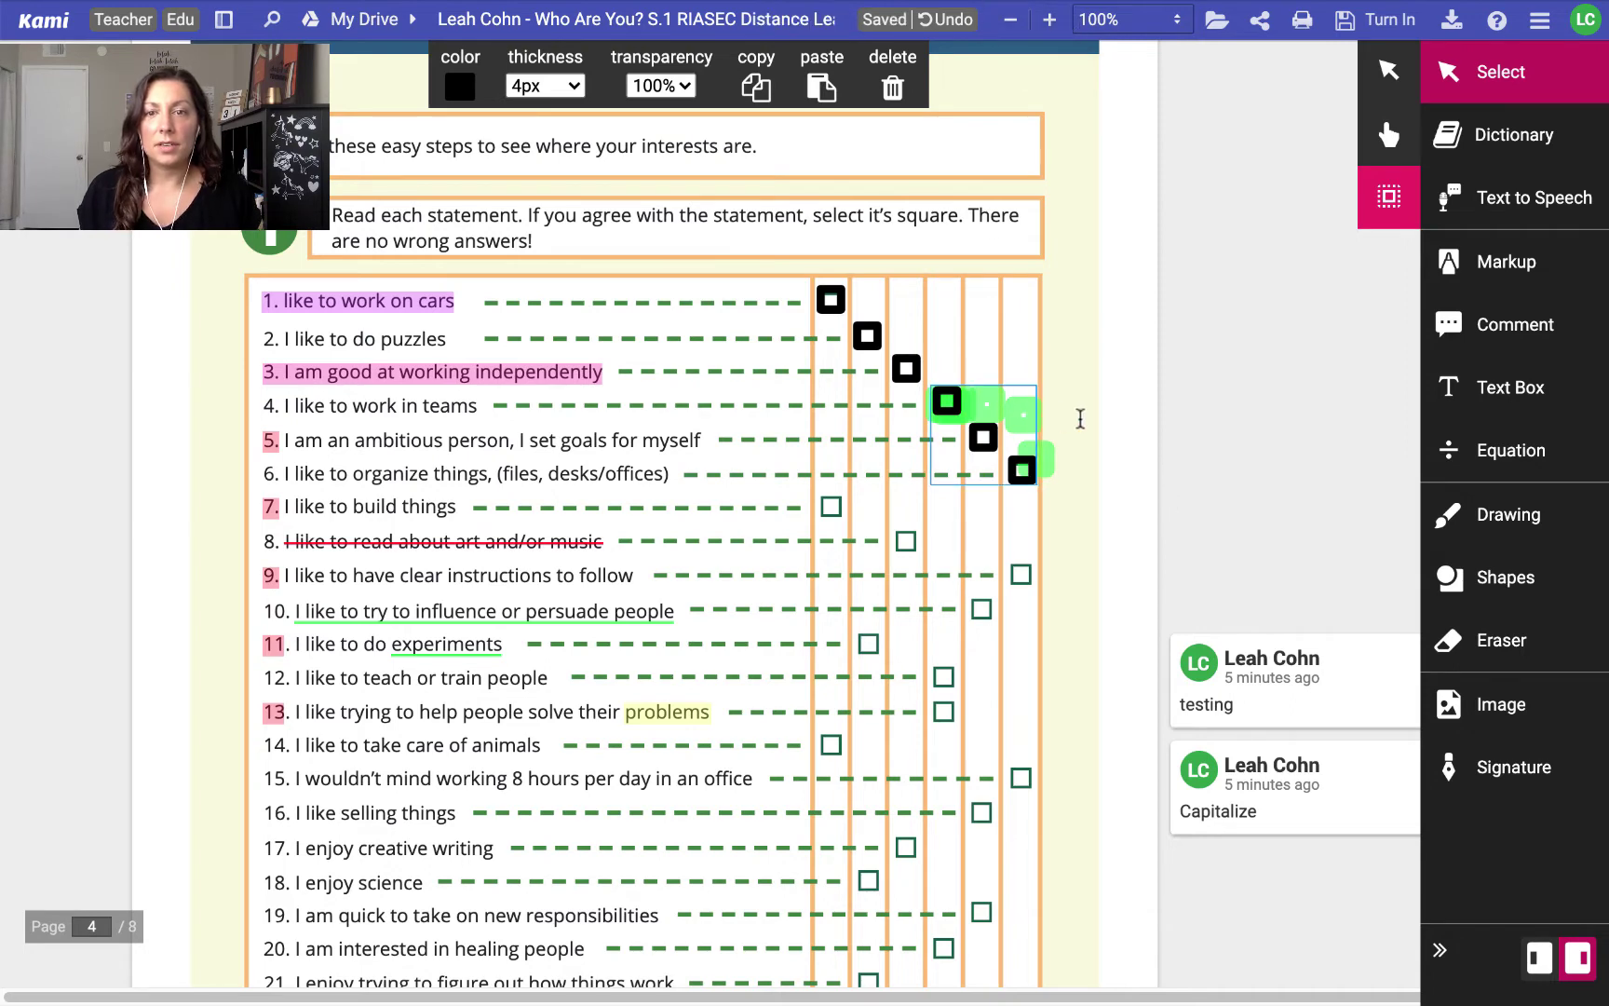
Select all the marks on rows 4–6 and delete them
{"action": "left_click", "coordinate": [1049, 446]}
{"action": "left_click", "coordinate": [1045, 456]}
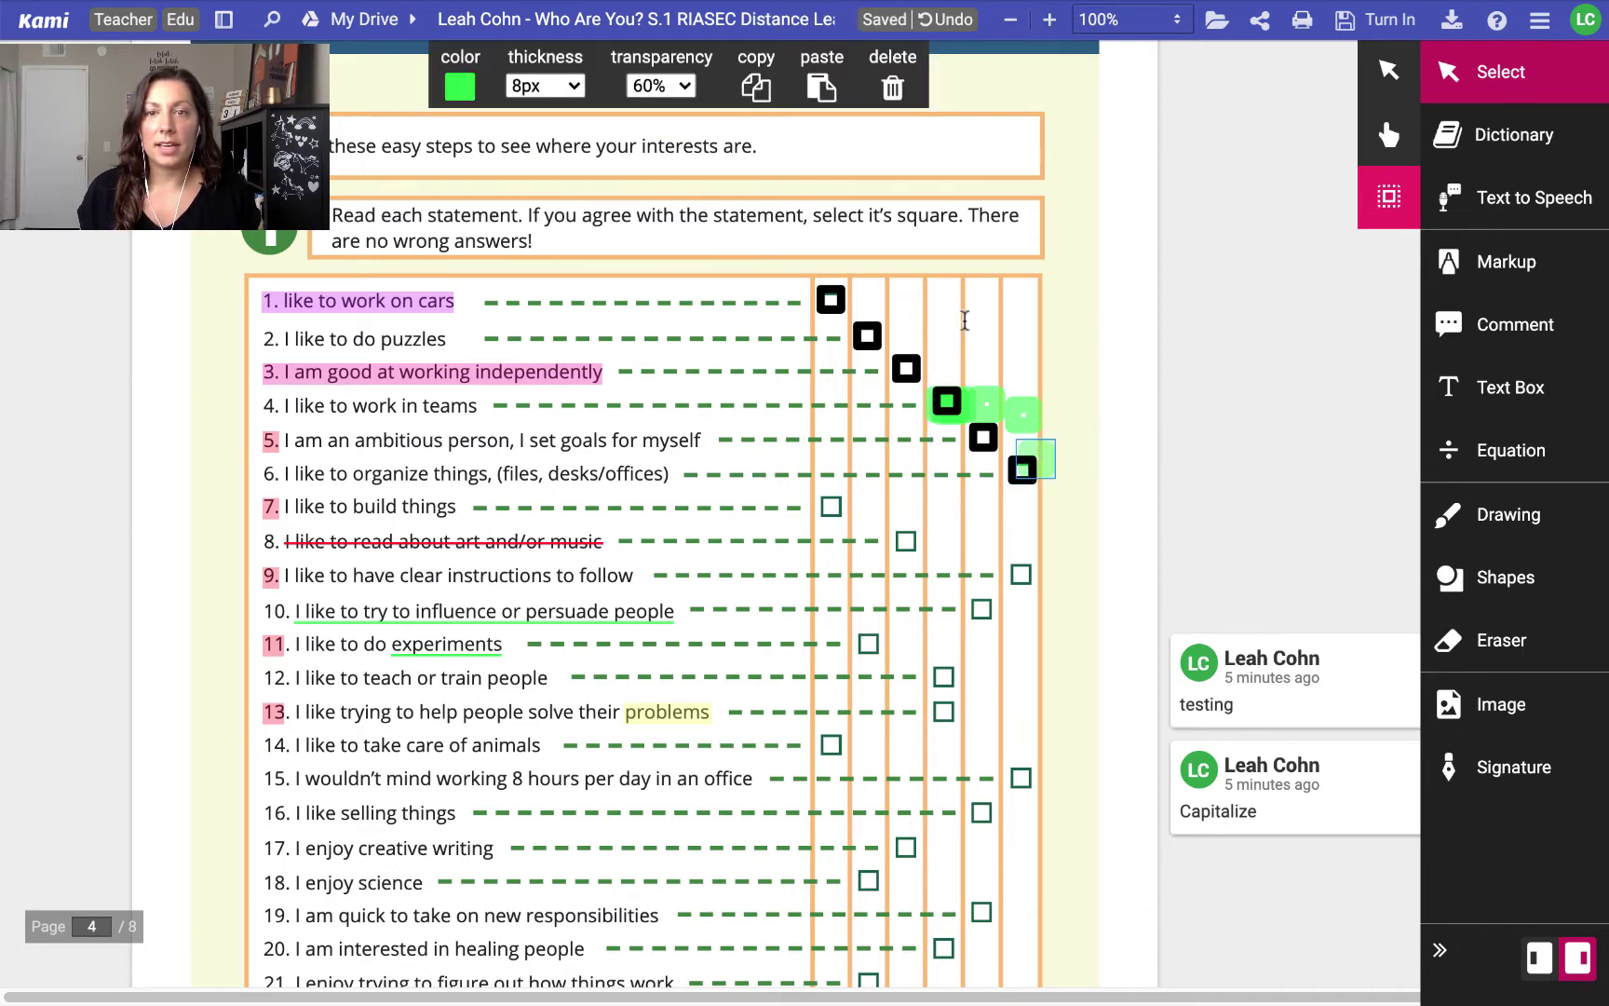
{"action": "left_click_drag", "start_coordinate": [923, 345], "coordinate": [1116, 551]}
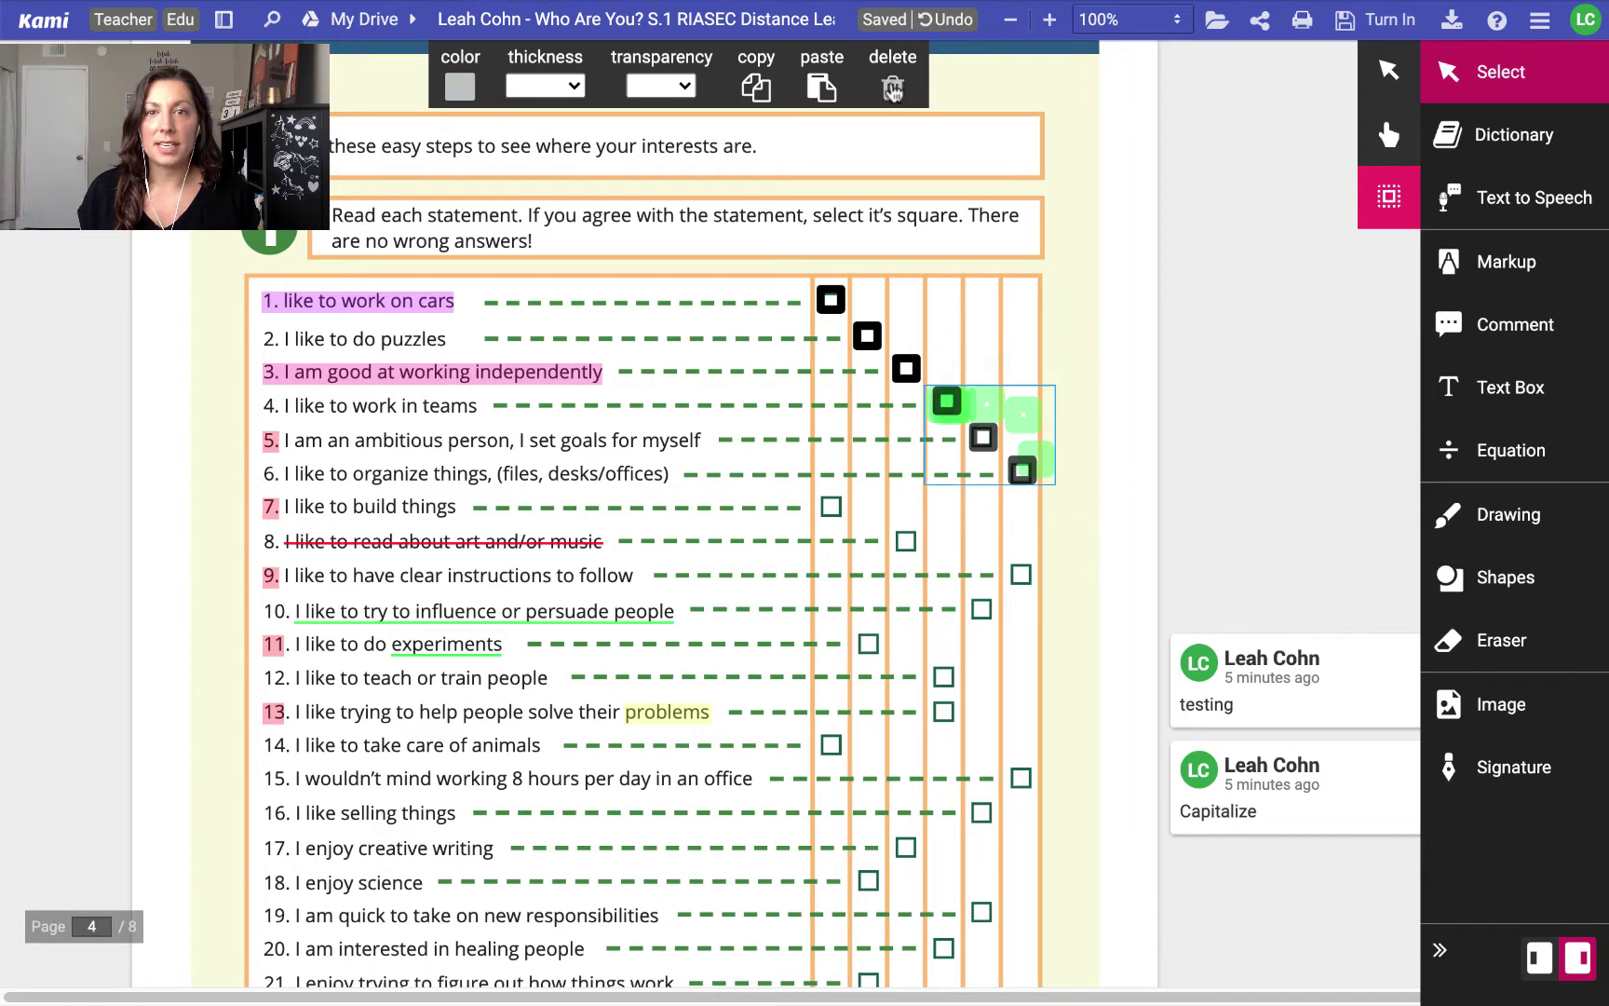
{"action": "left_click", "coordinate": [893, 89]}
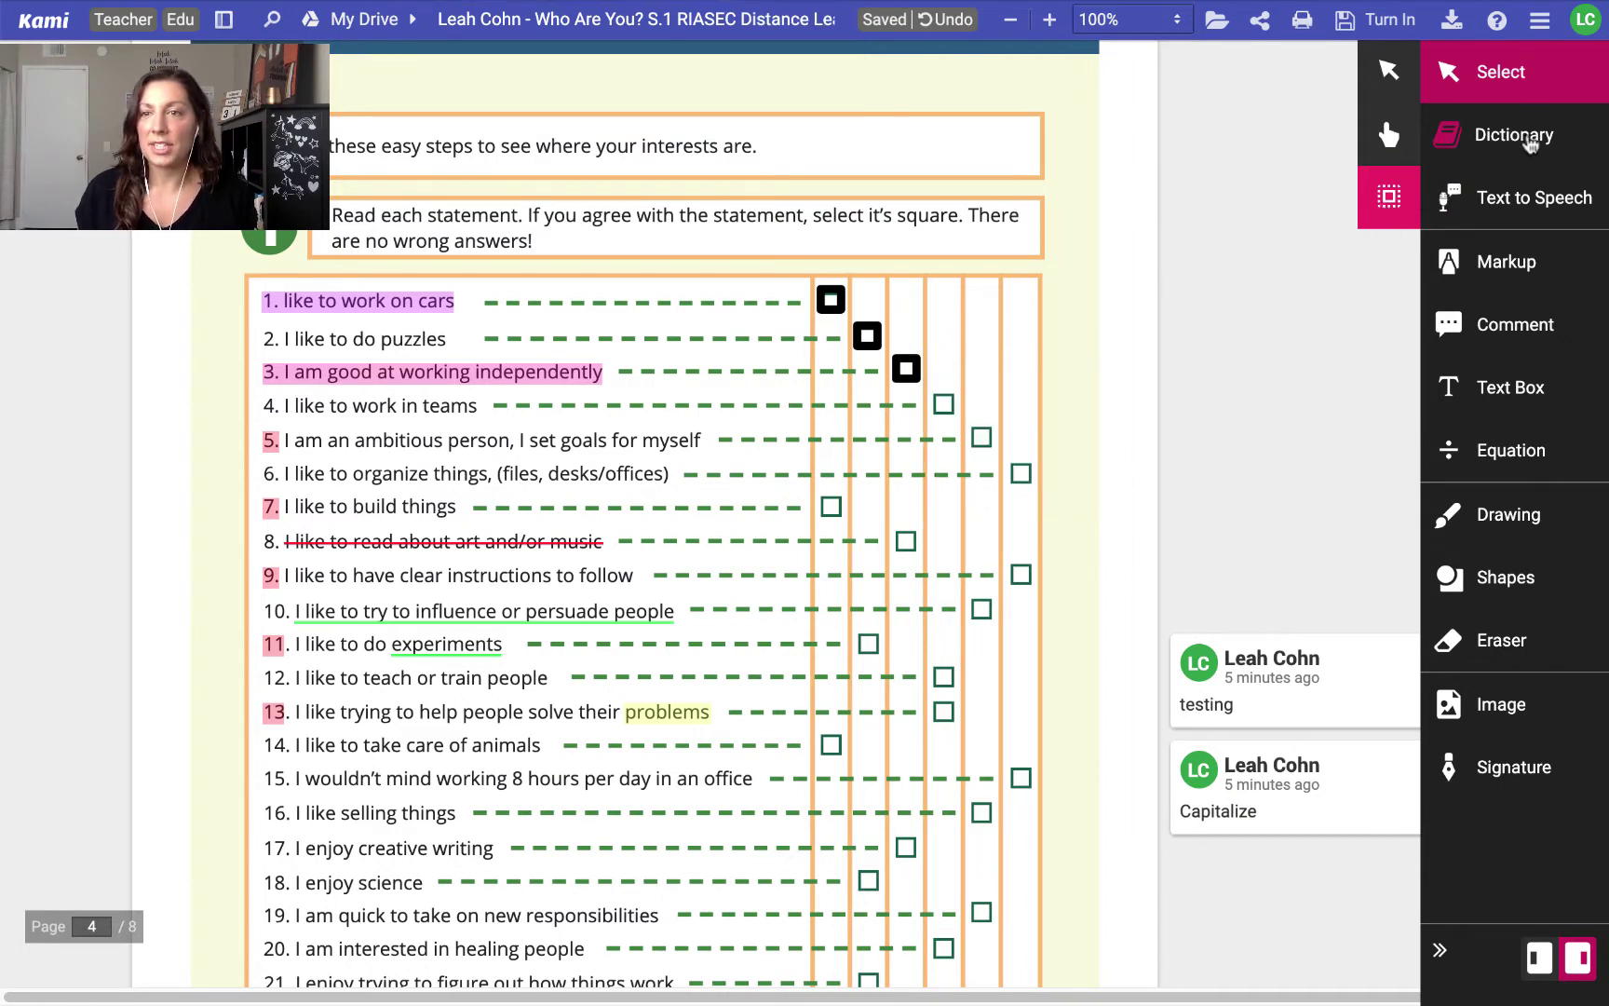
Look up 'square' in the instructions with the Dictionary tool, then close the definition
{"action": "left_click", "coordinate": [1515, 147]}
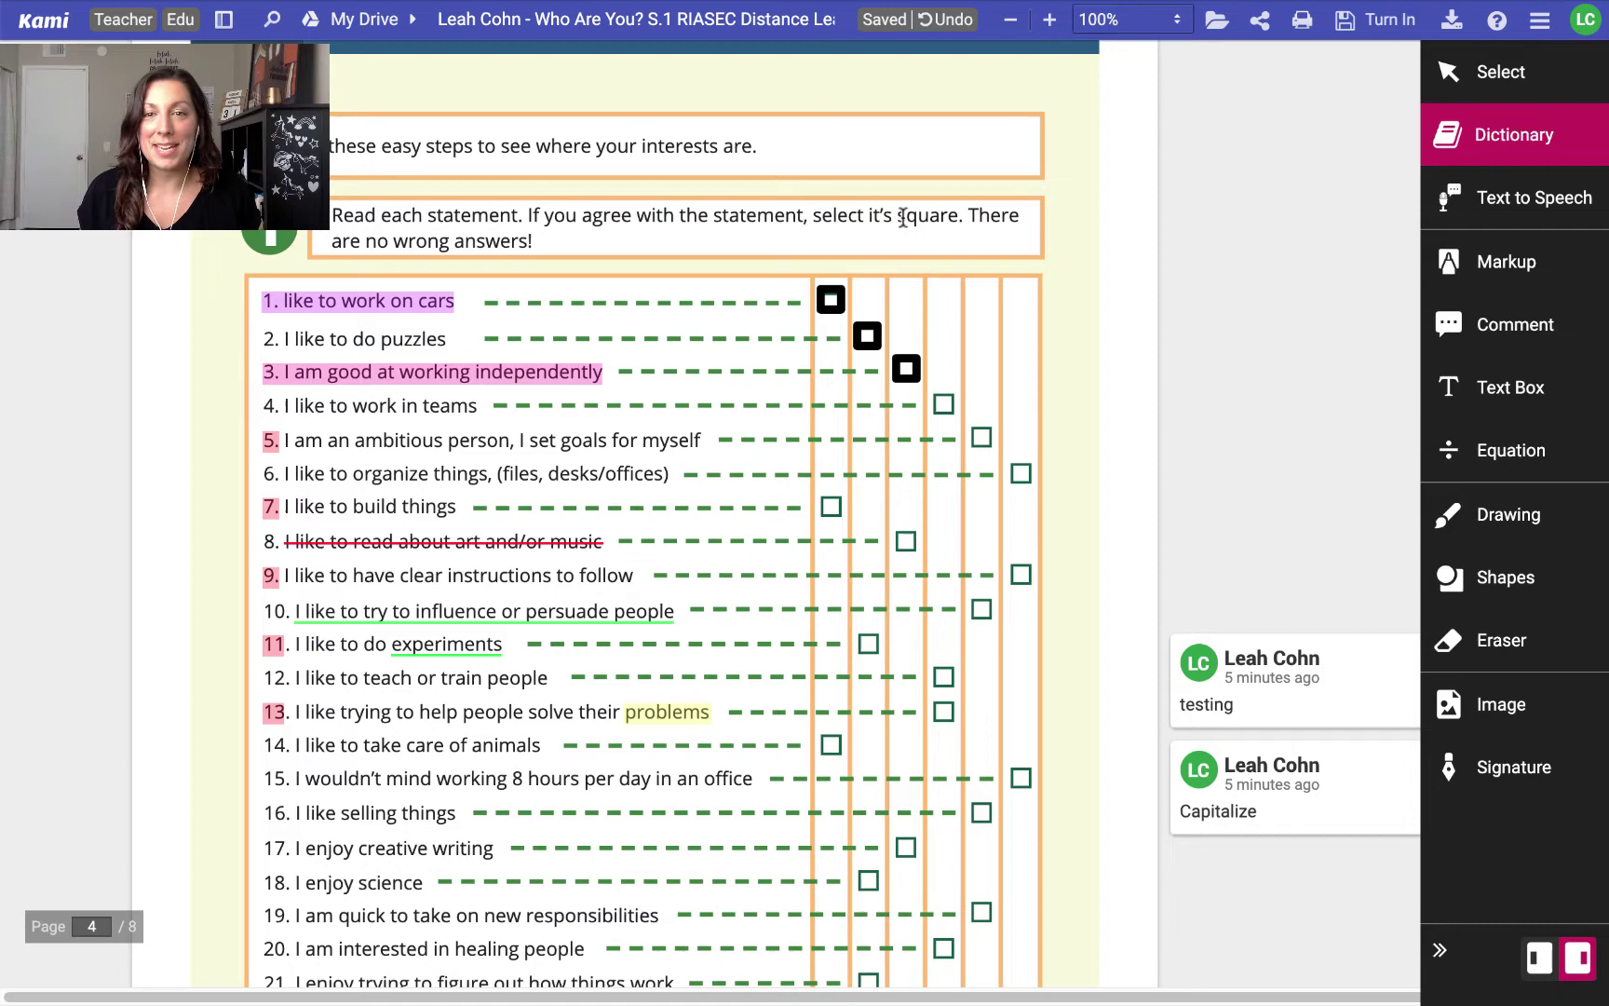
{"action": "left_click_drag", "start_coordinate": [905, 218], "coordinate": [964, 224]}
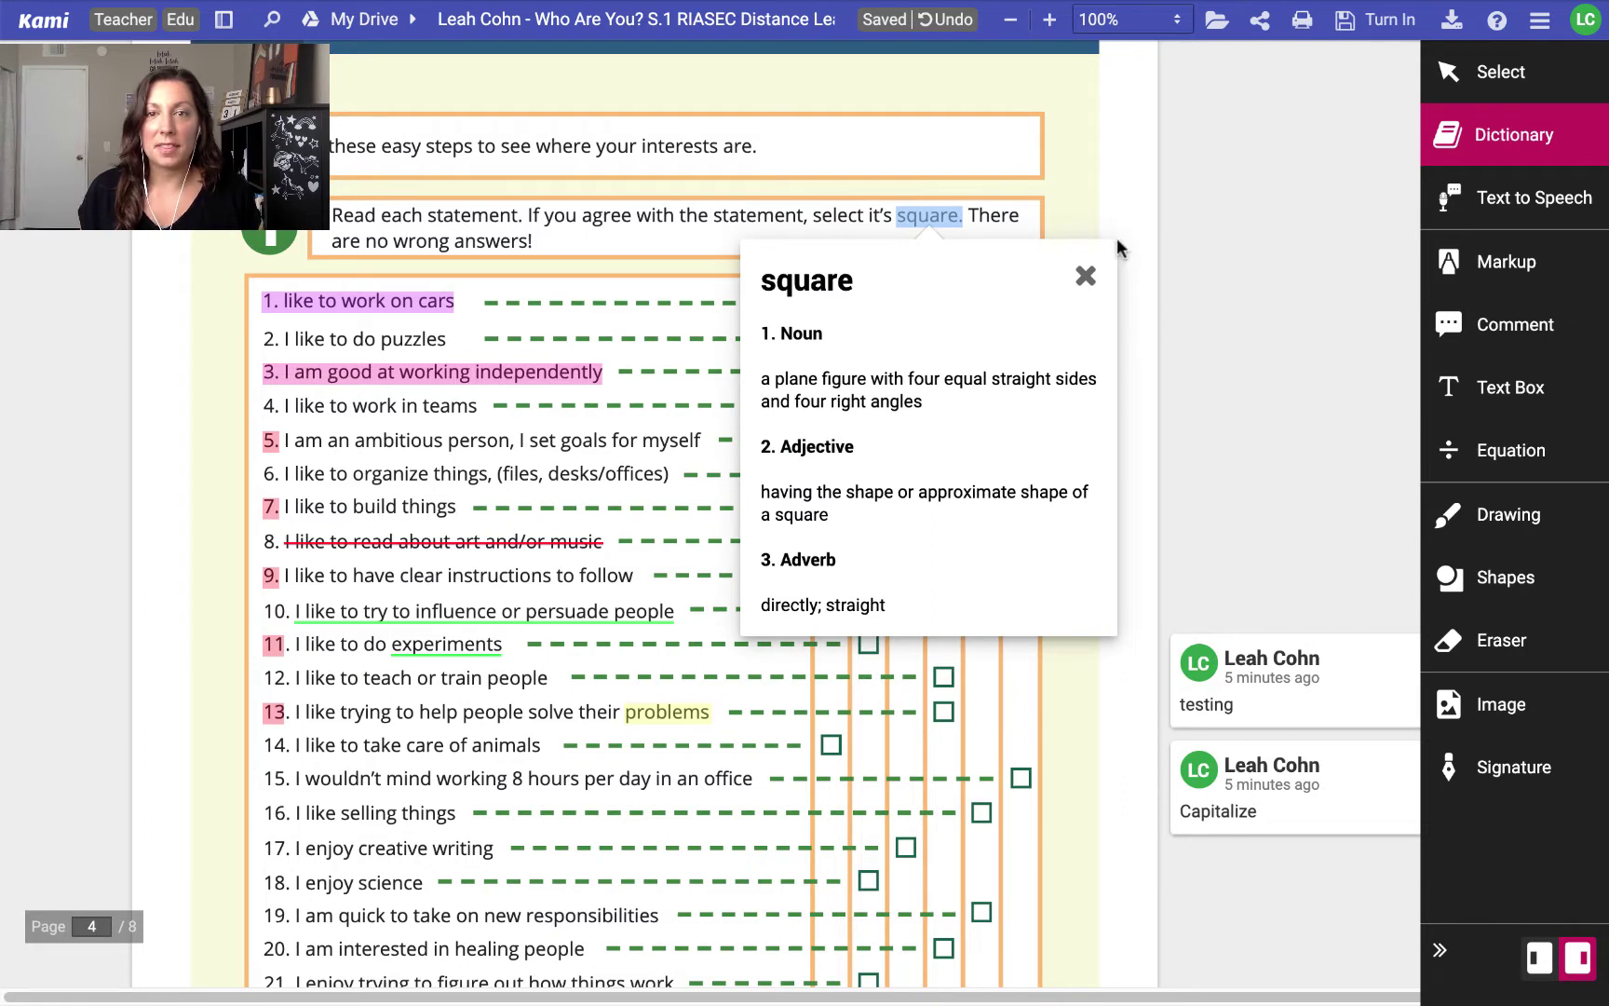
{"action": "left_click", "coordinate": [1086, 276]}
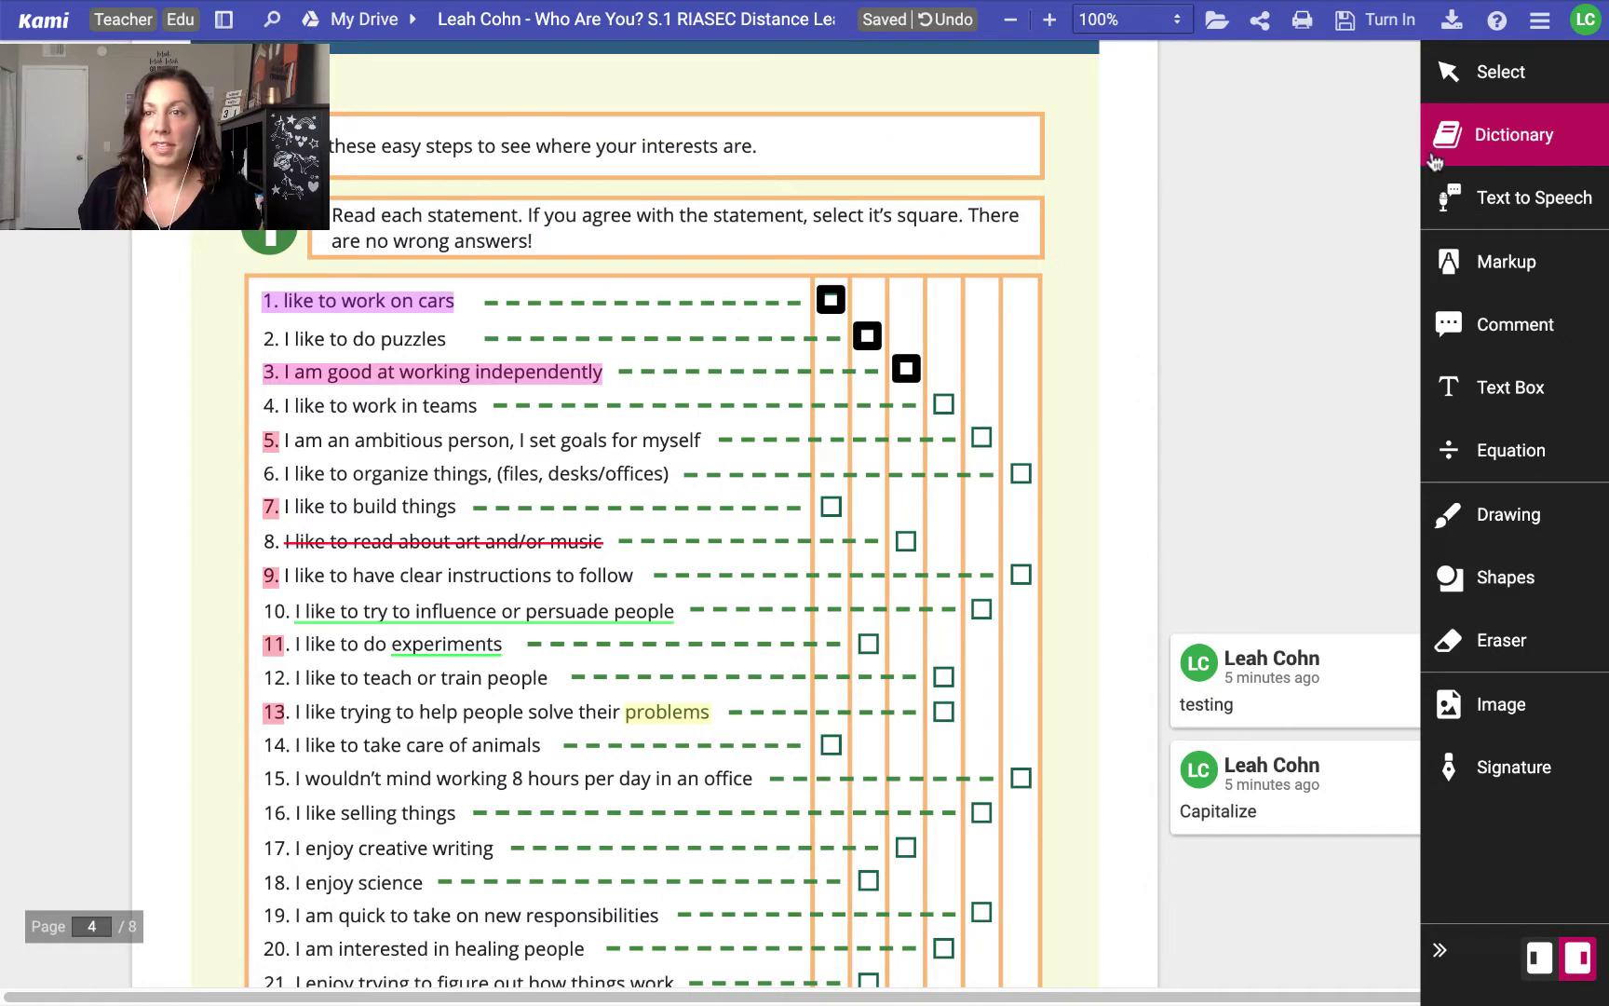
With Text to Speech on Default Voice, have the instruction paragraph read aloud
{"action": "left_click", "coordinate": [1579, 200]}
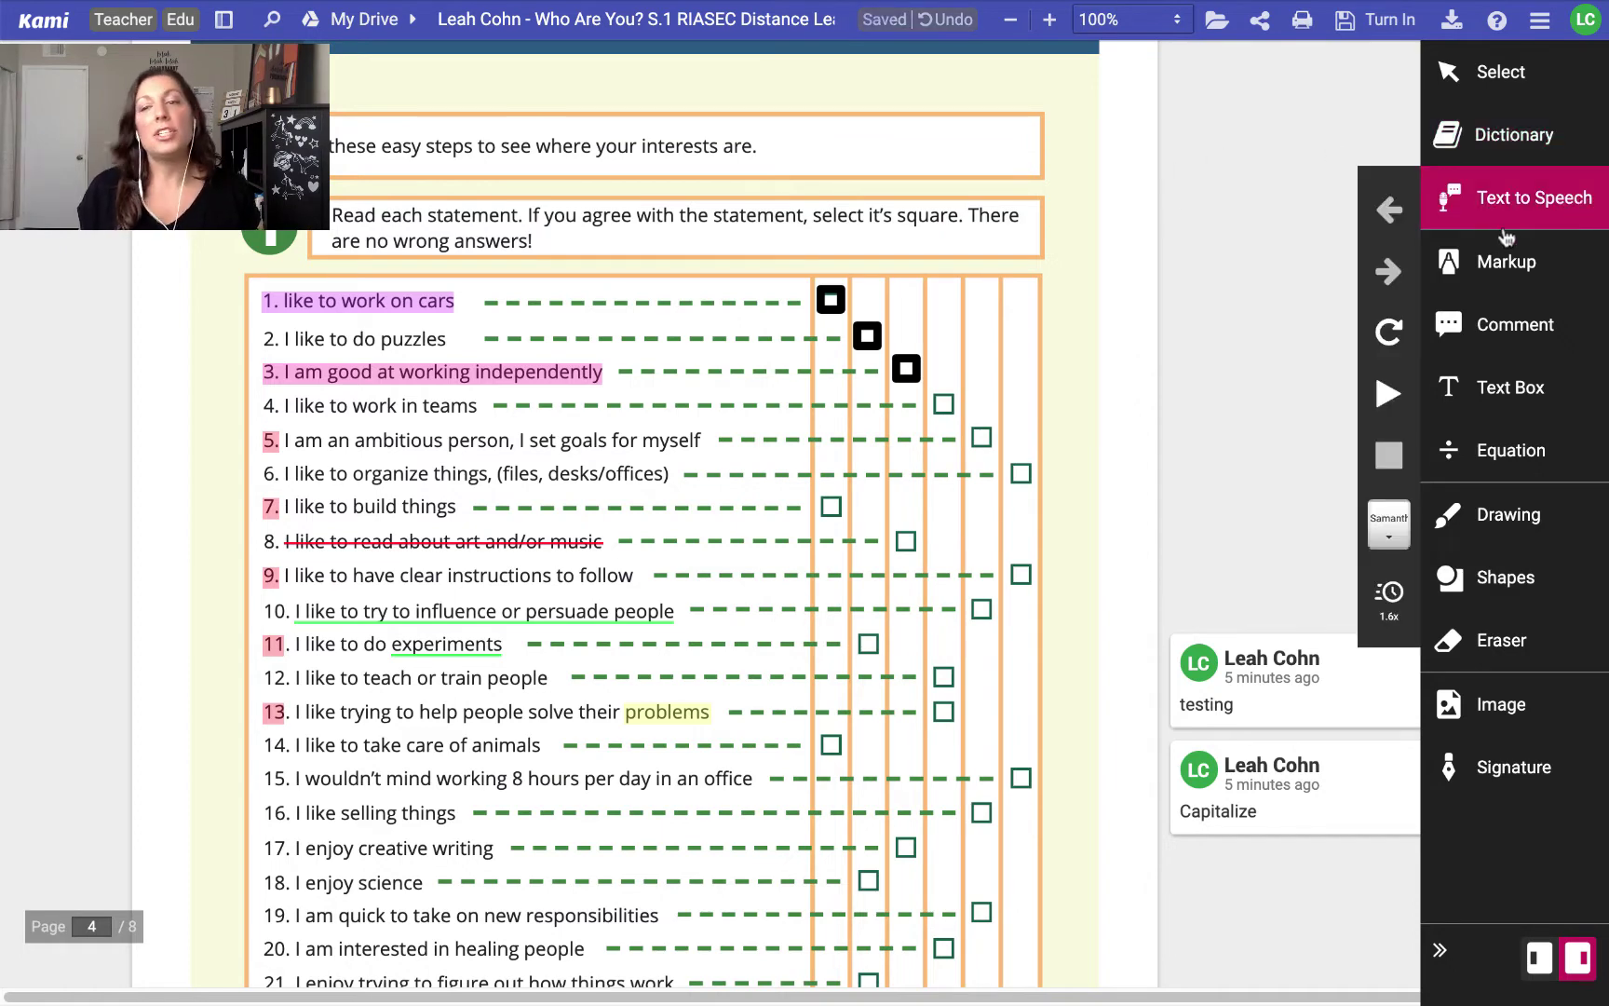
{"action": "left_click", "coordinate": [1394, 529]}
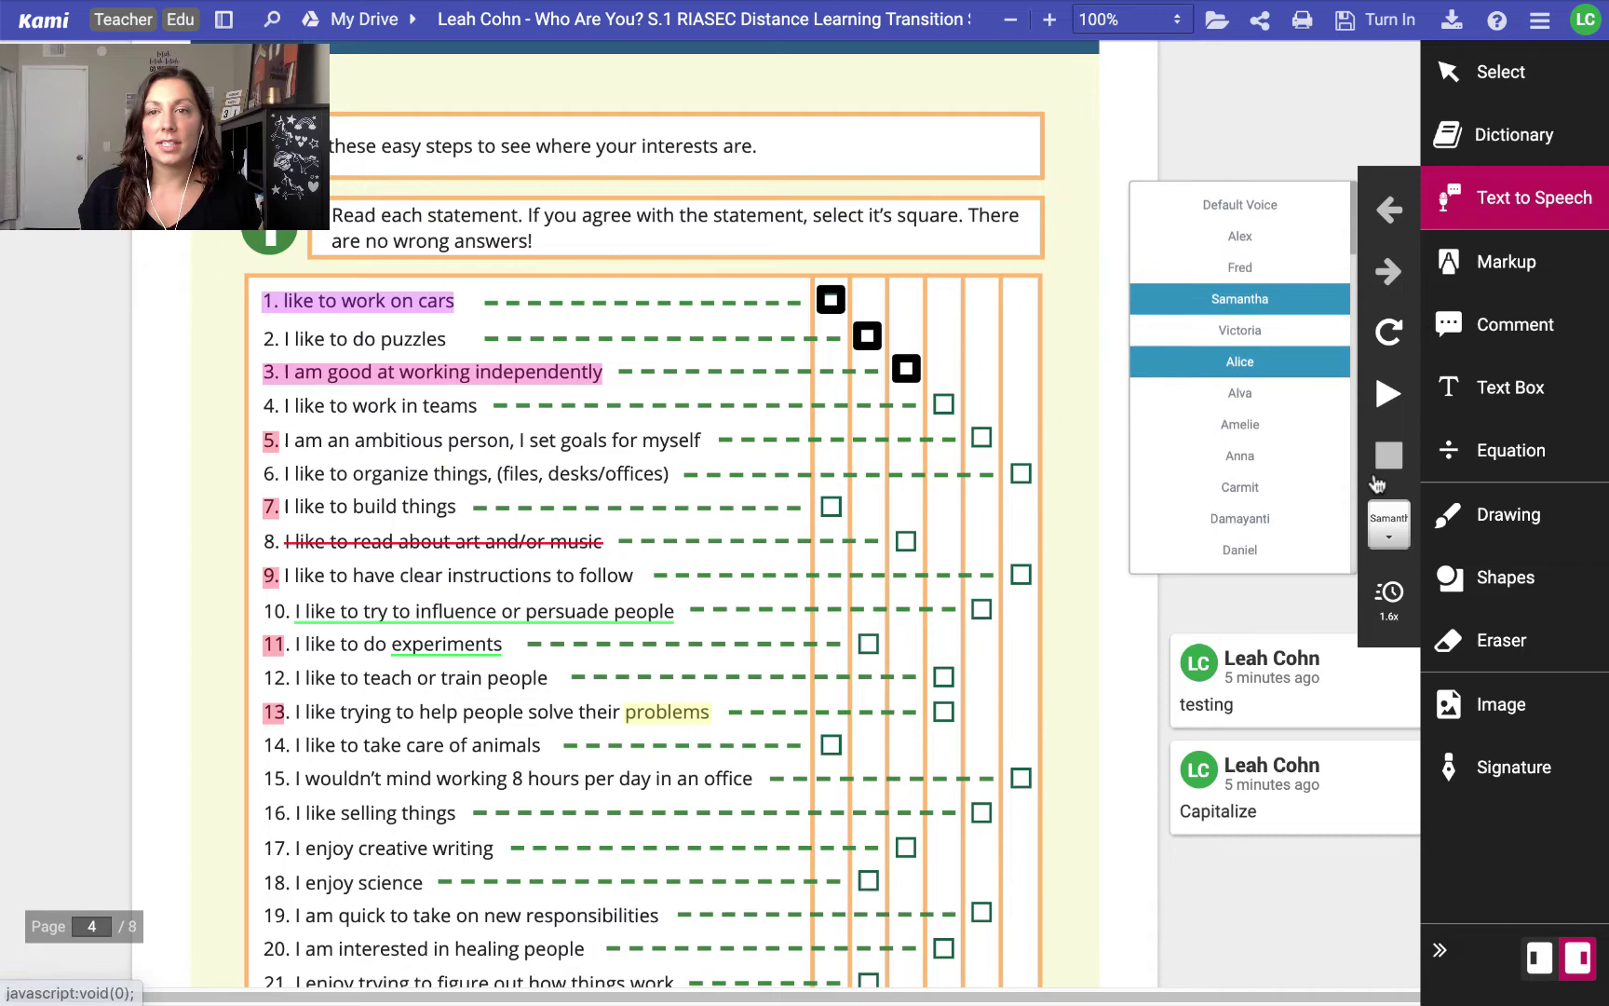
{"action": "left_click", "coordinate": [1260, 206]}
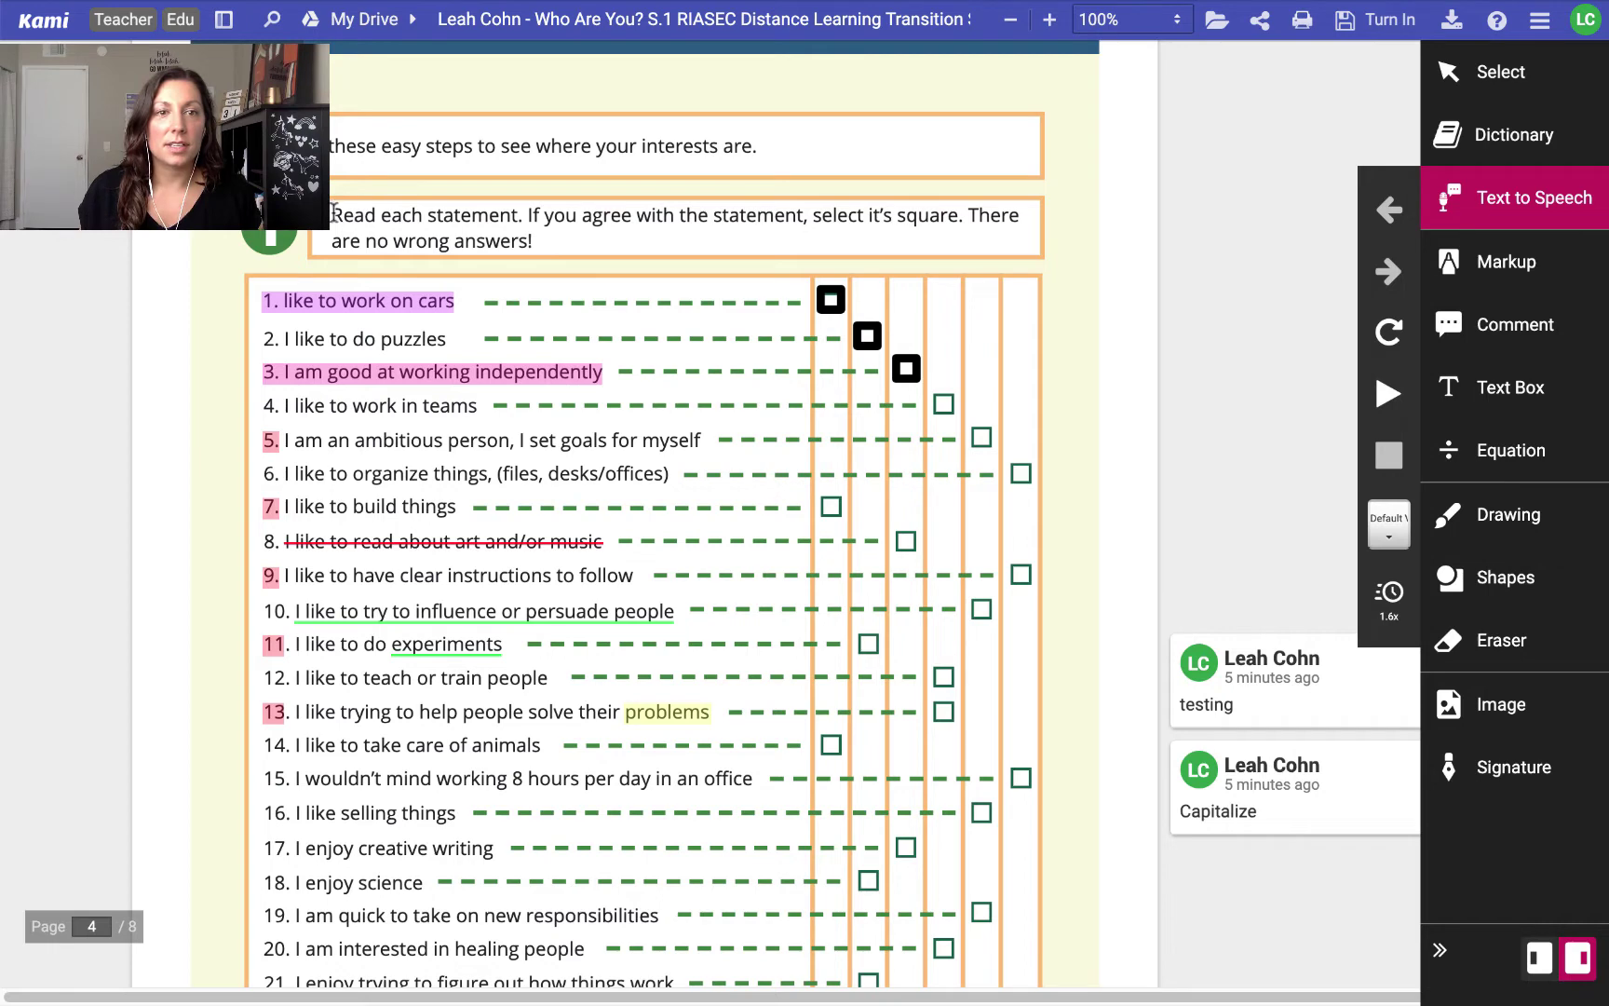
{"action": "left_click_drag", "start_coordinate": [332, 214], "coordinate": [549, 241]}
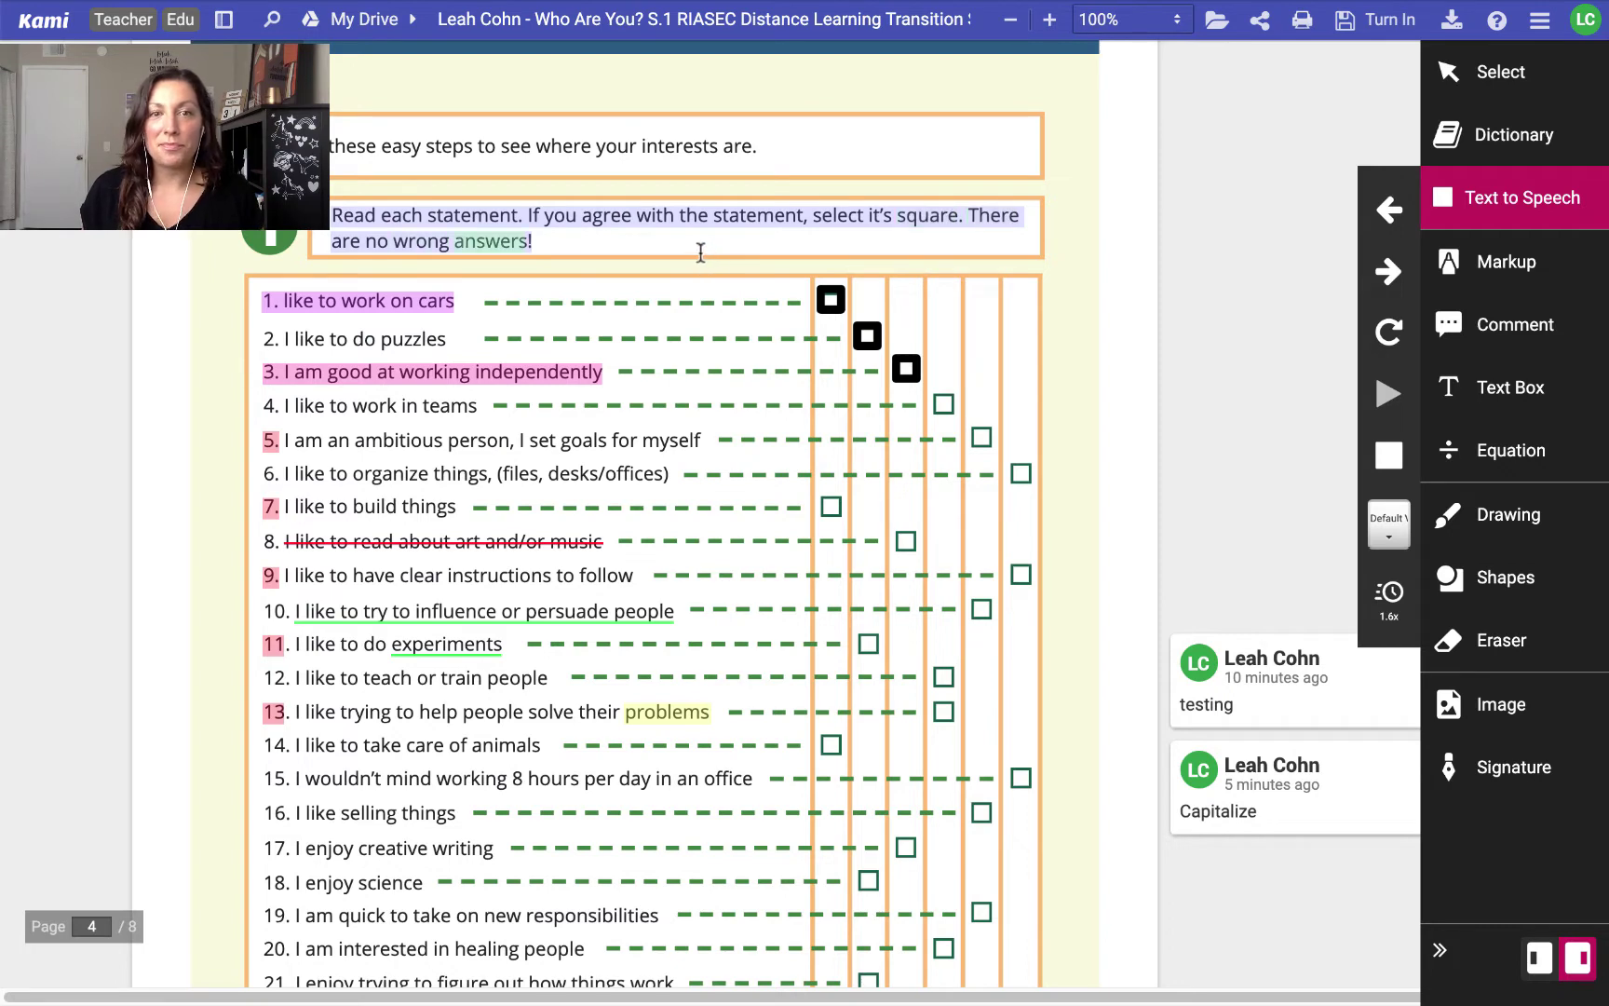
Browse the voice list, lower the reading speed from 1.6x to 0.8x, and toggle Loop
{"action": "left_click", "coordinate": [1394, 534]}
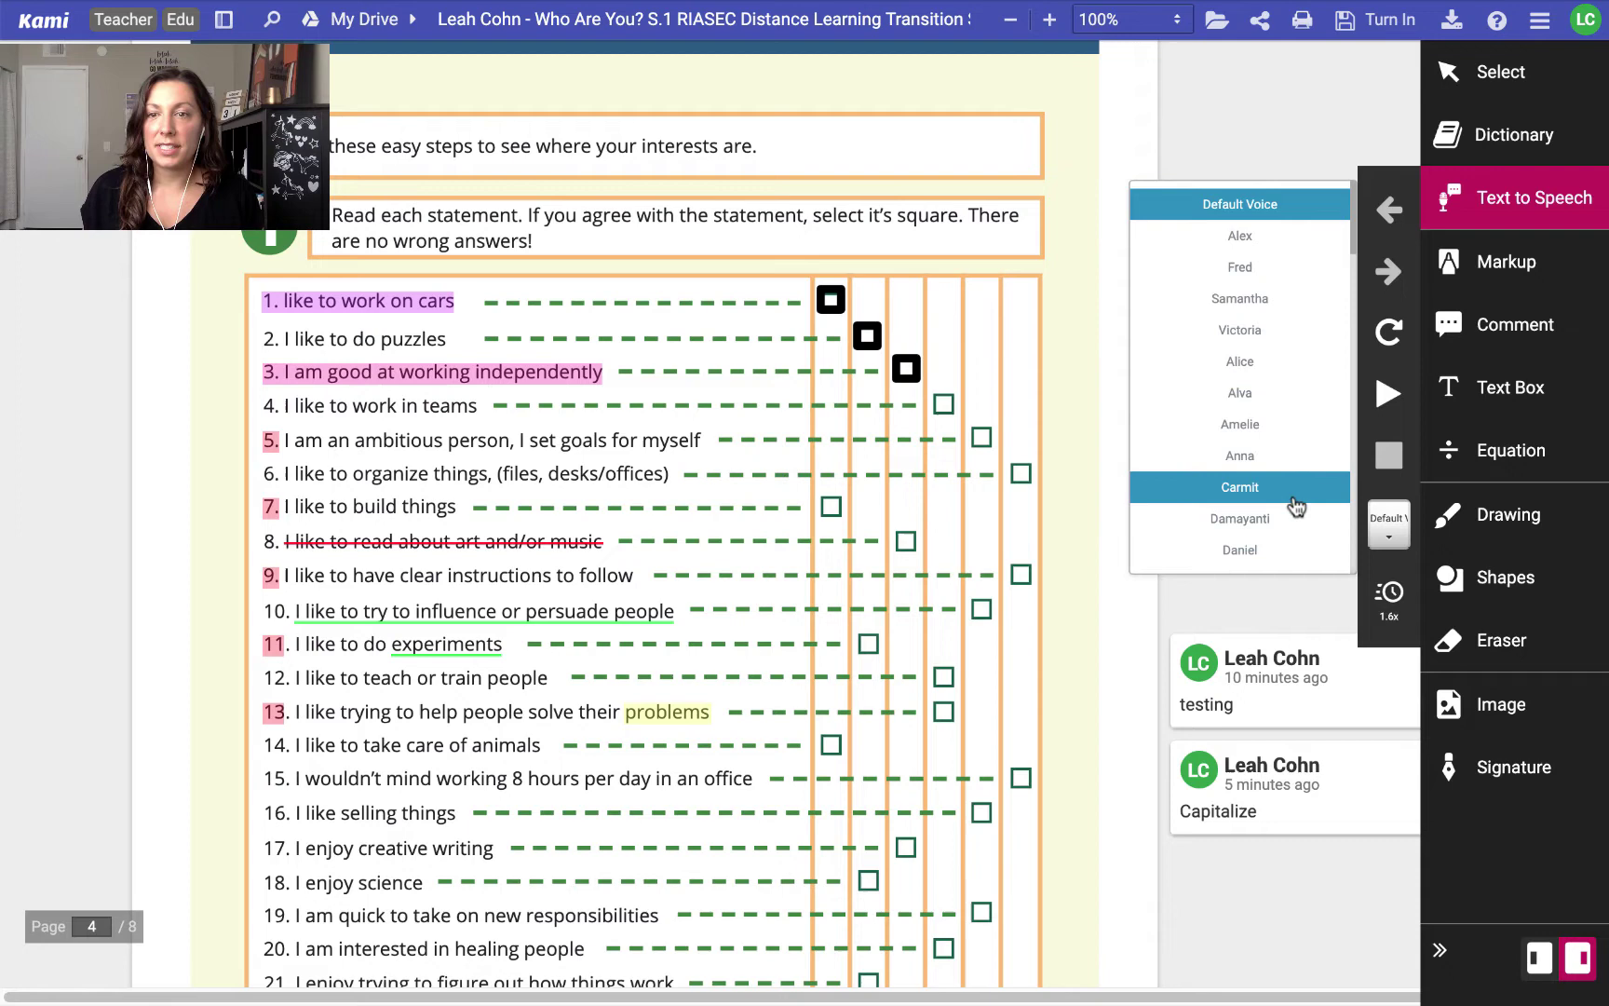
{"action": "scroll", "coordinate": [1294, 484], "scroll_direction": "down", "scroll_amount": 10}
{"action": "scroll", "coordinate": [1293, 493], "scroll_direction": "down", "scroll_amount": 4}
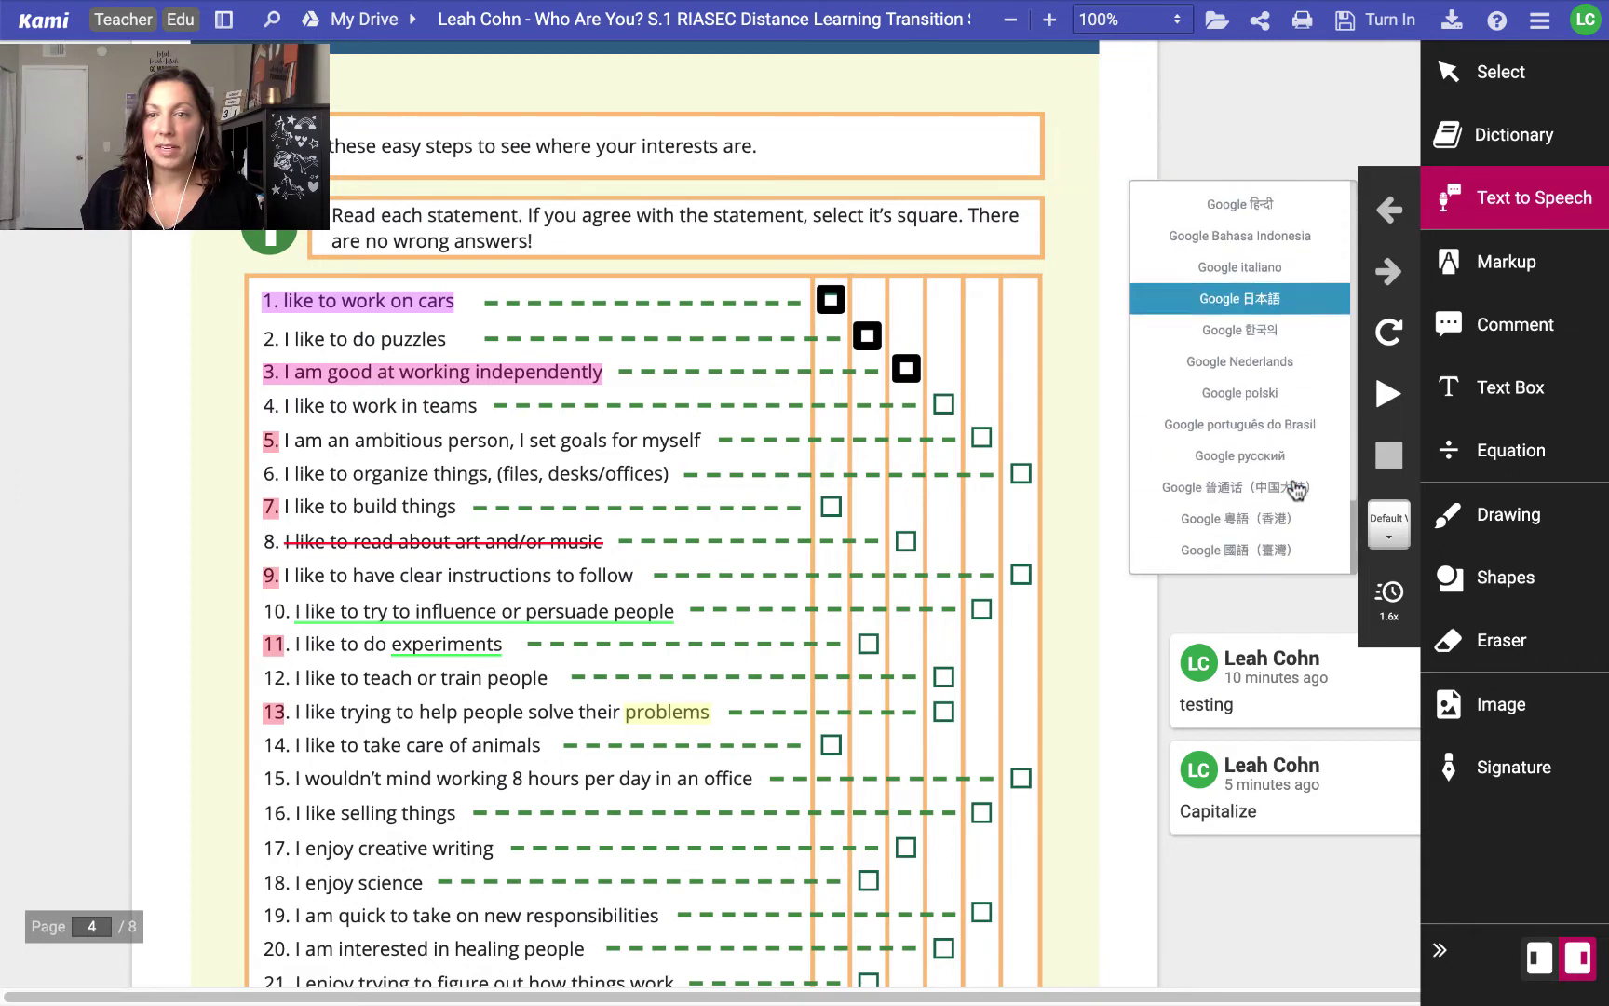
{"action": "scroll", "coordinate": [1272, 377], "scroll_direction": "up", "scroll_amount": 14}
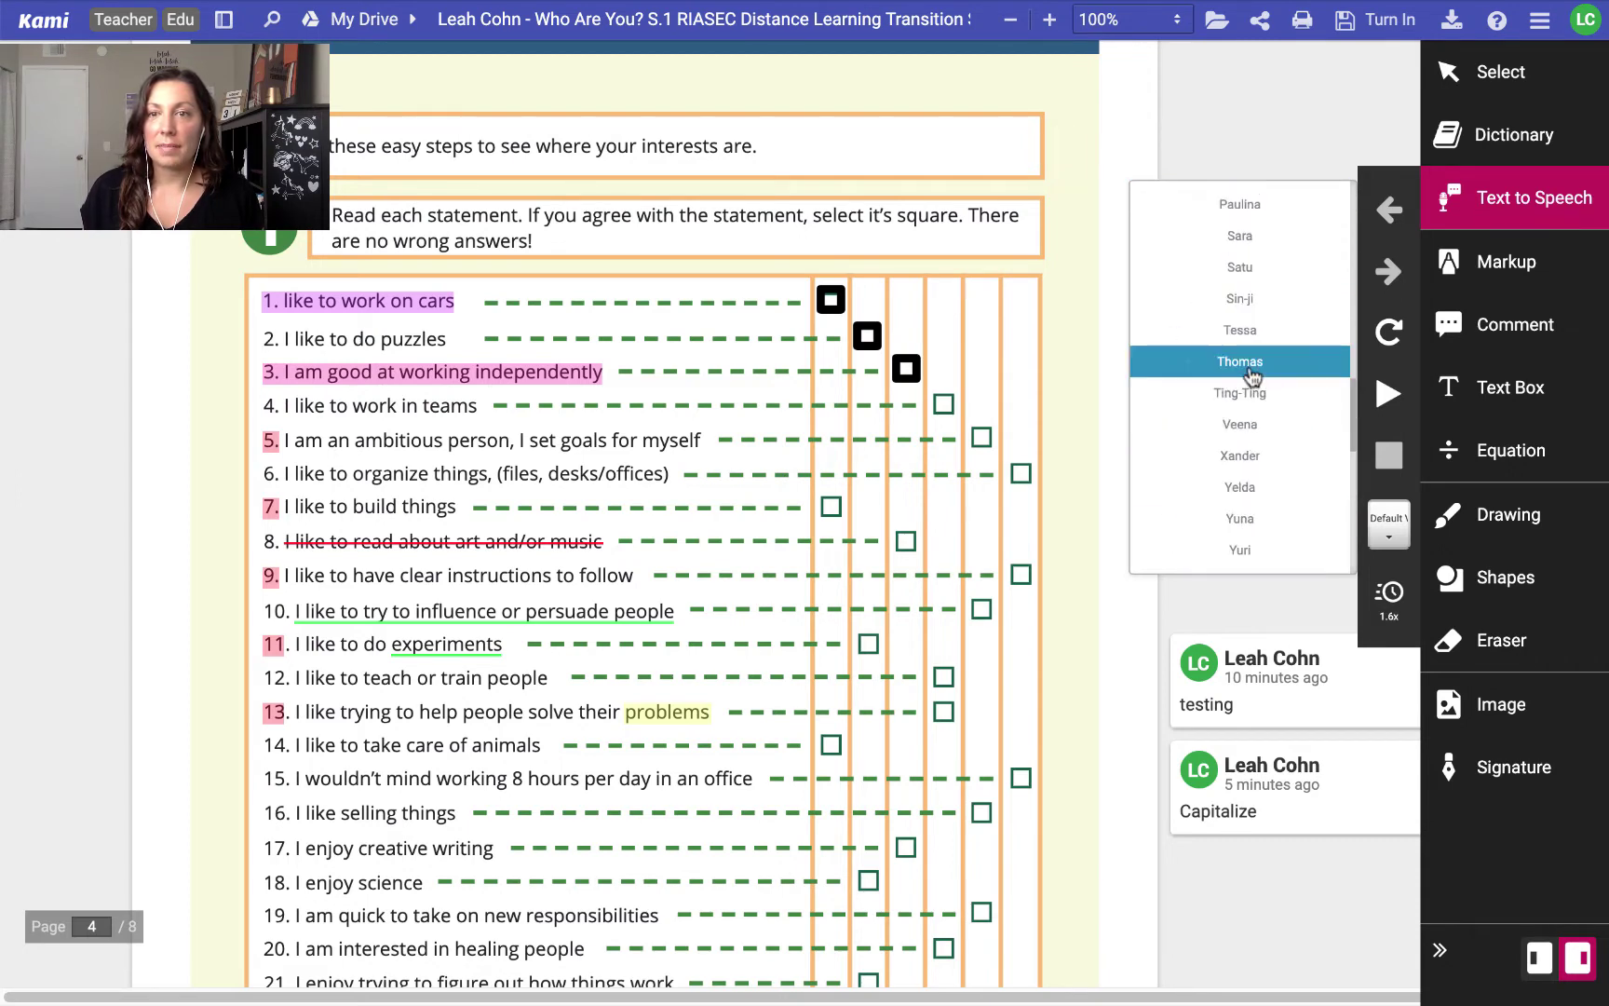
{"action": "left_click", "coordinate": [1388, 596]}
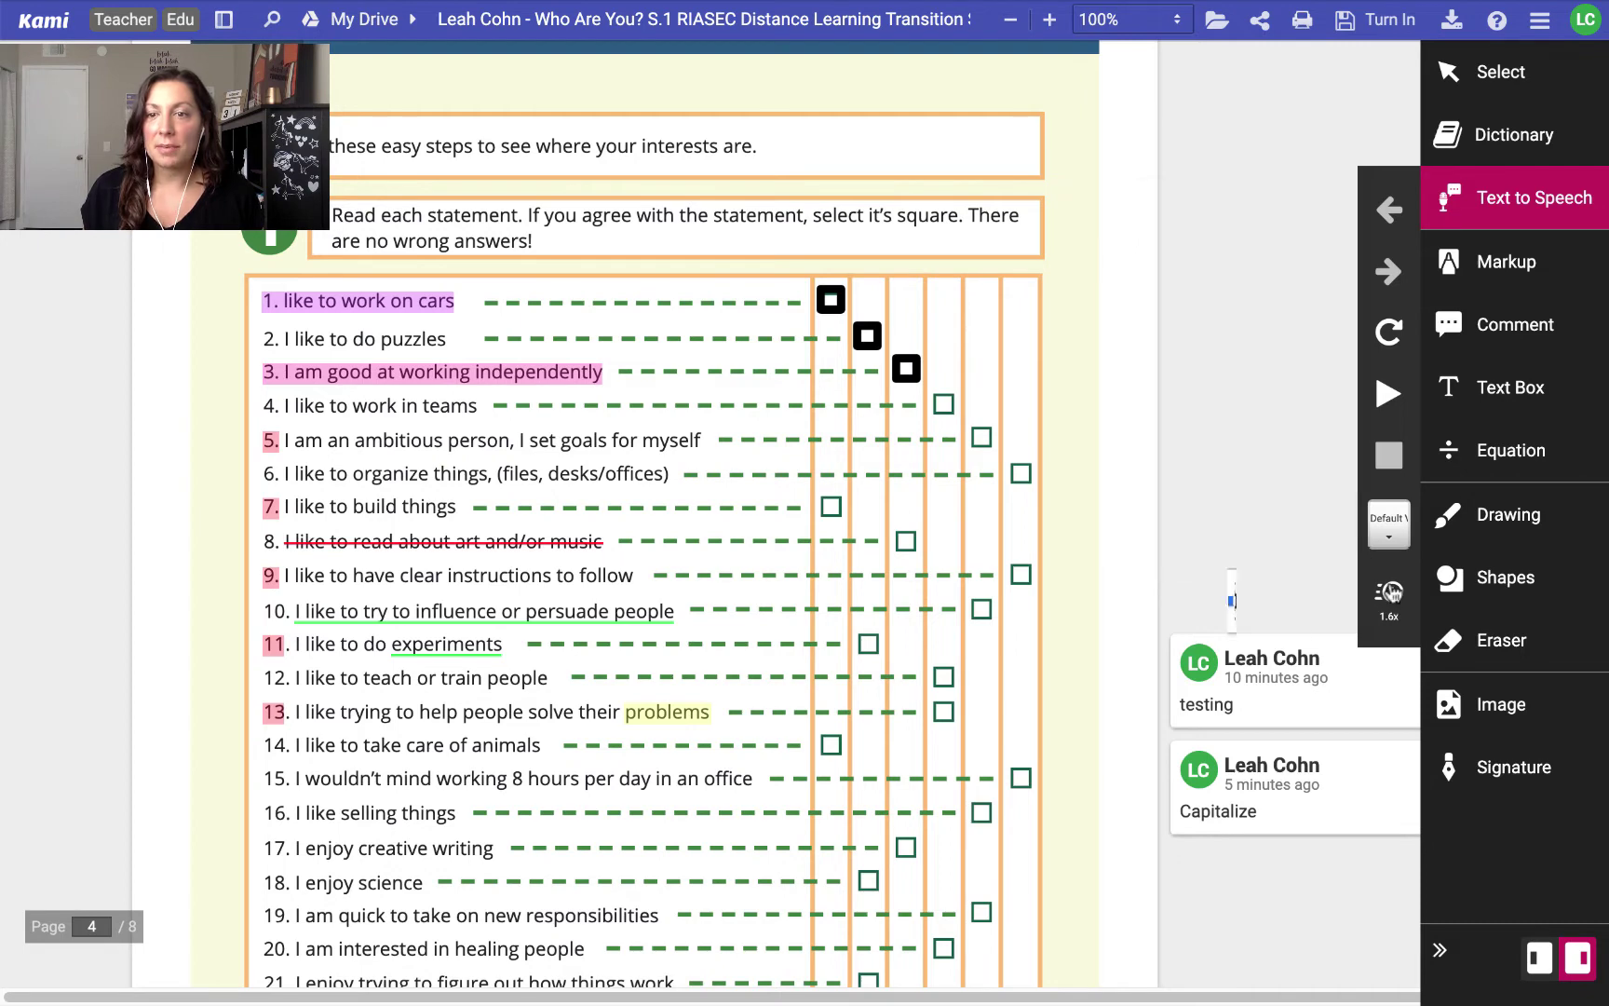
{"action": "left_click_drag", "start_coordinate": [1250, 604], "coordinate": [1190, 604]}
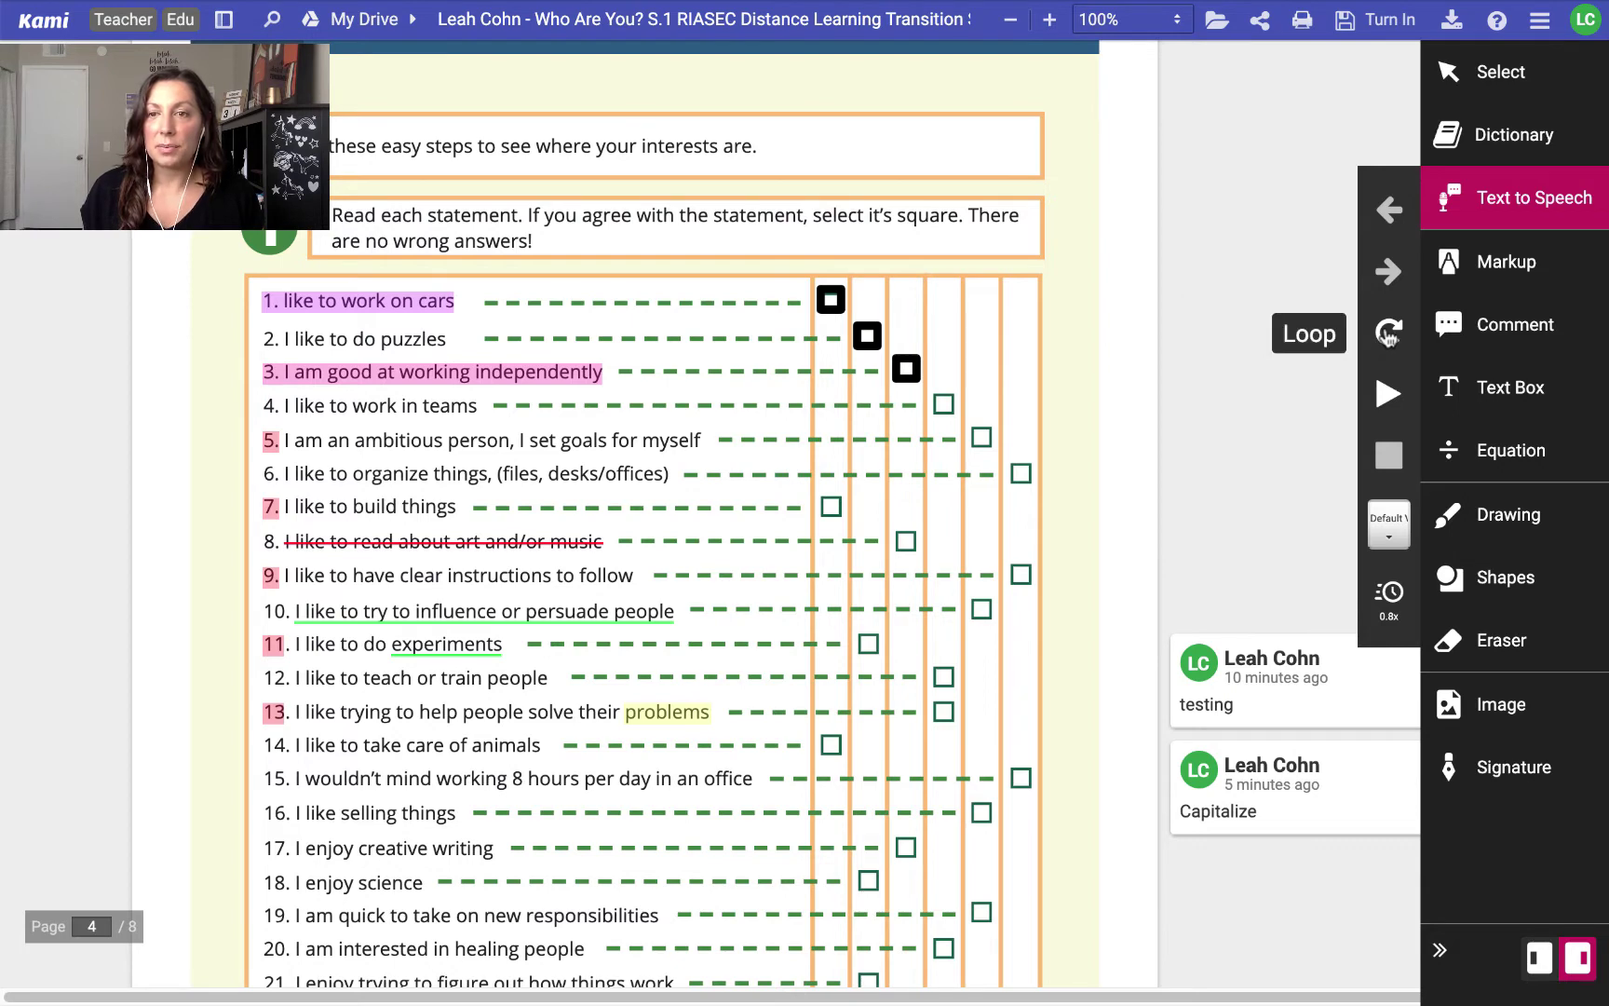
{"action": "left_click", "coordinate": [1389, 333]}
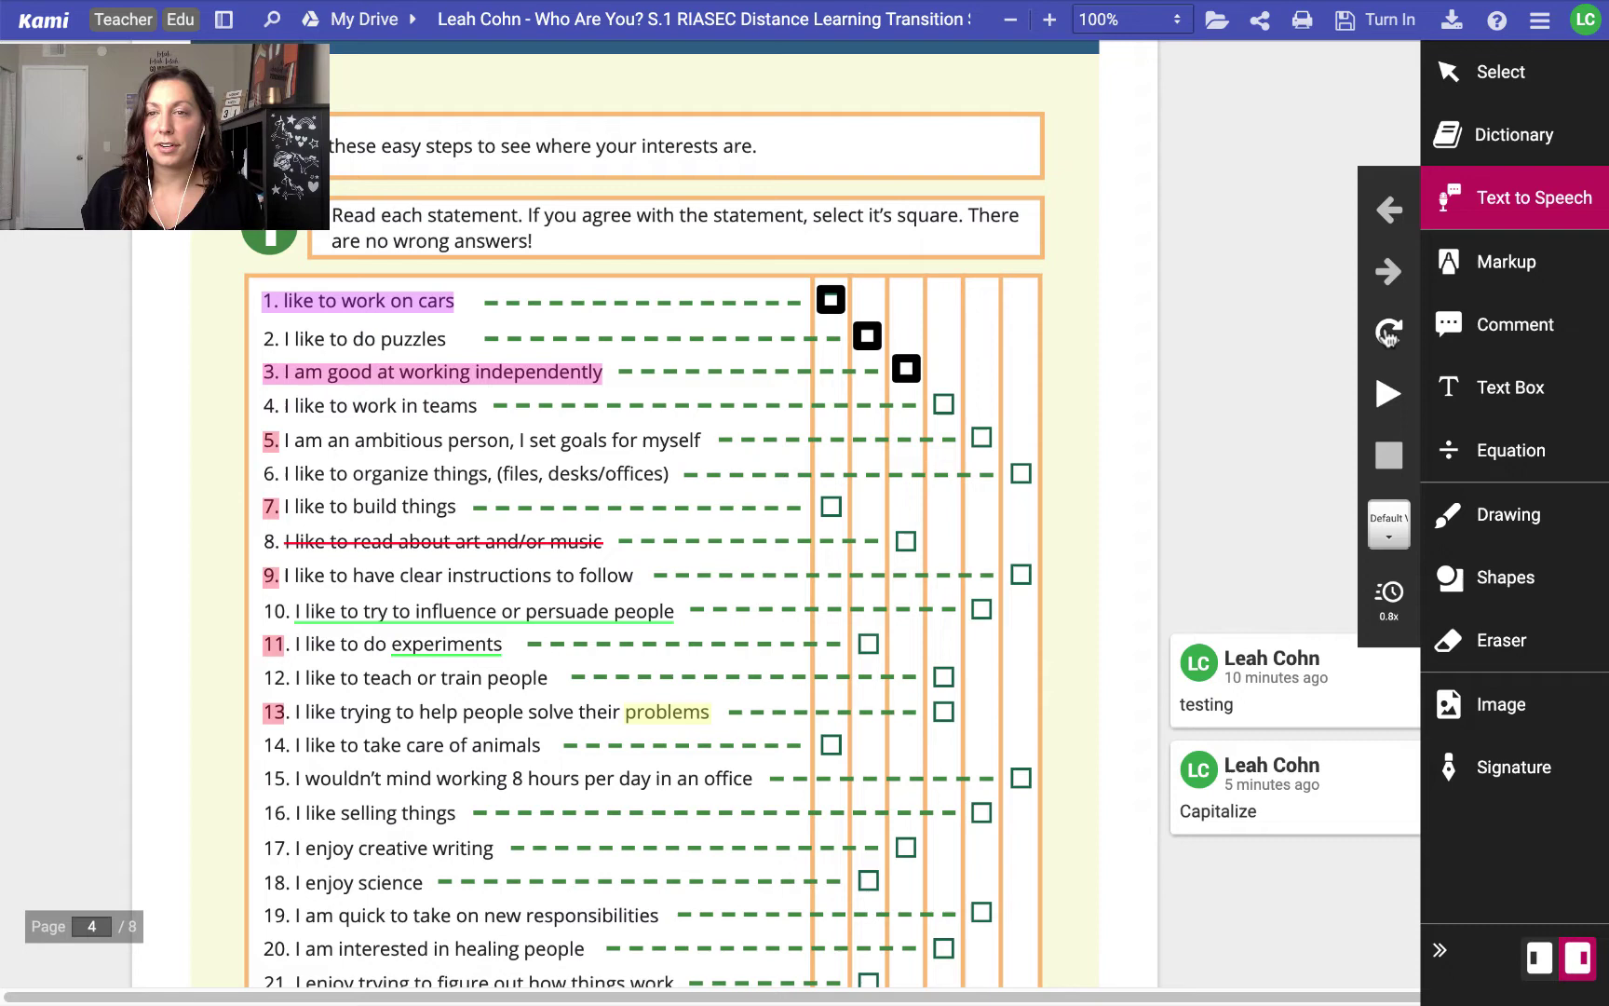
Highlight item 1, swap red for lavender in the custom palette, then highlight item 4 'I like to work in teams'
{"action": "left_click", "coordinate": [1497, 268]}
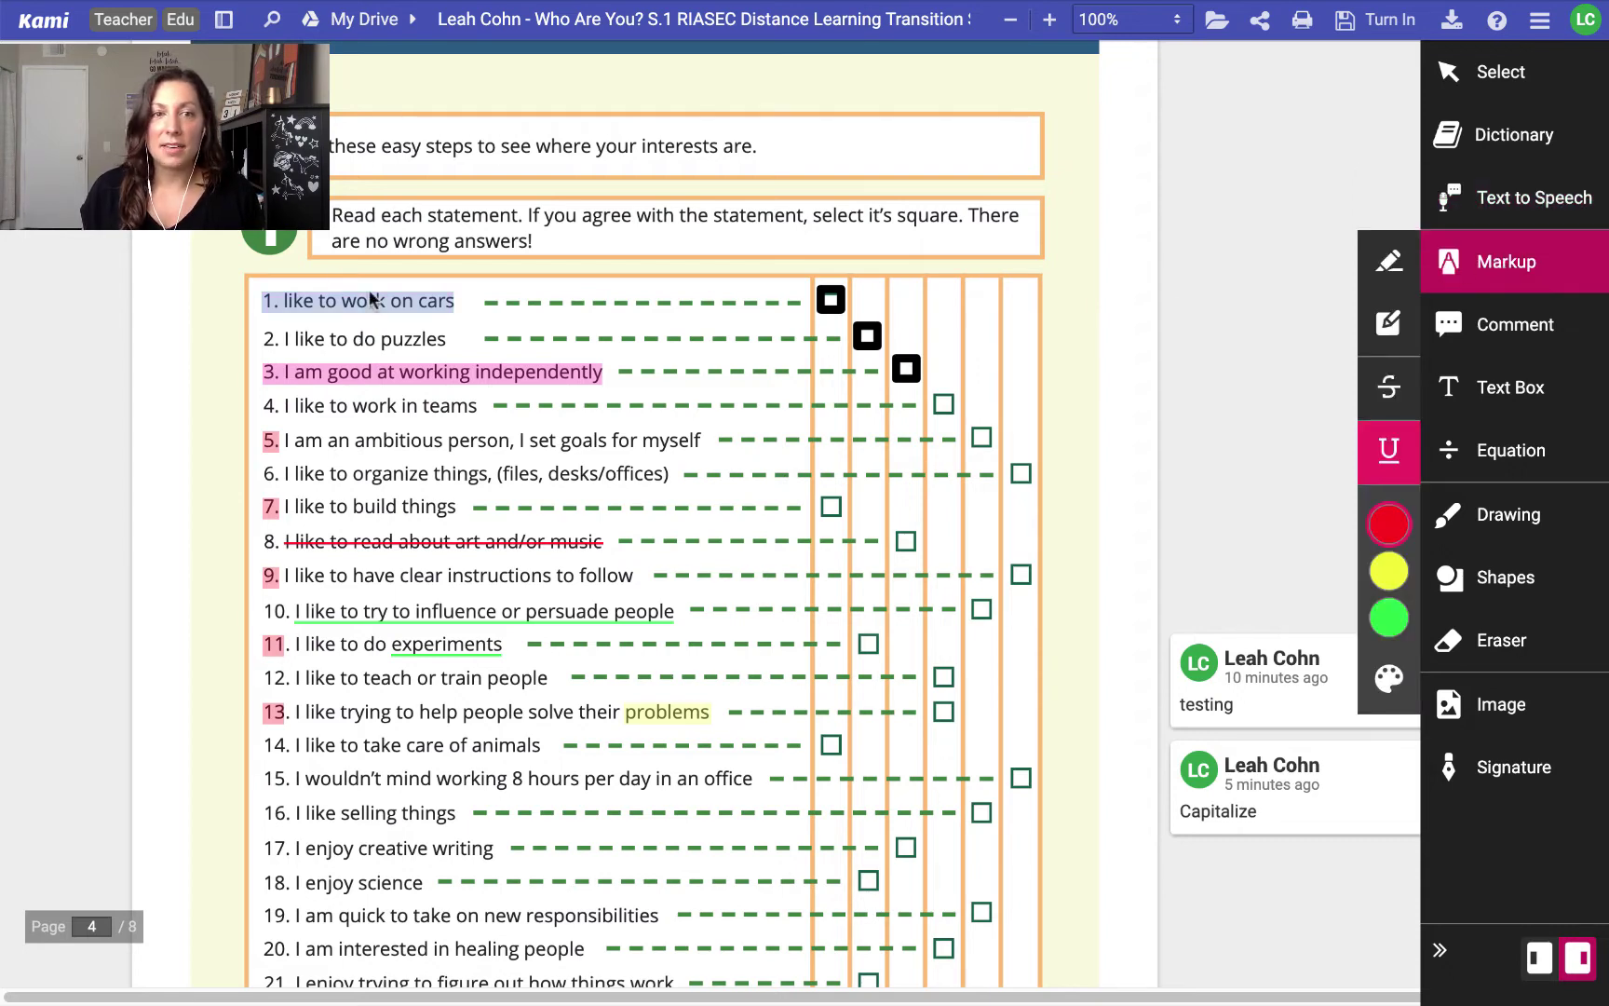
{"action": "left_click_drag", "start_coordinate": [371, 300], "coordinate": [358, 304]}
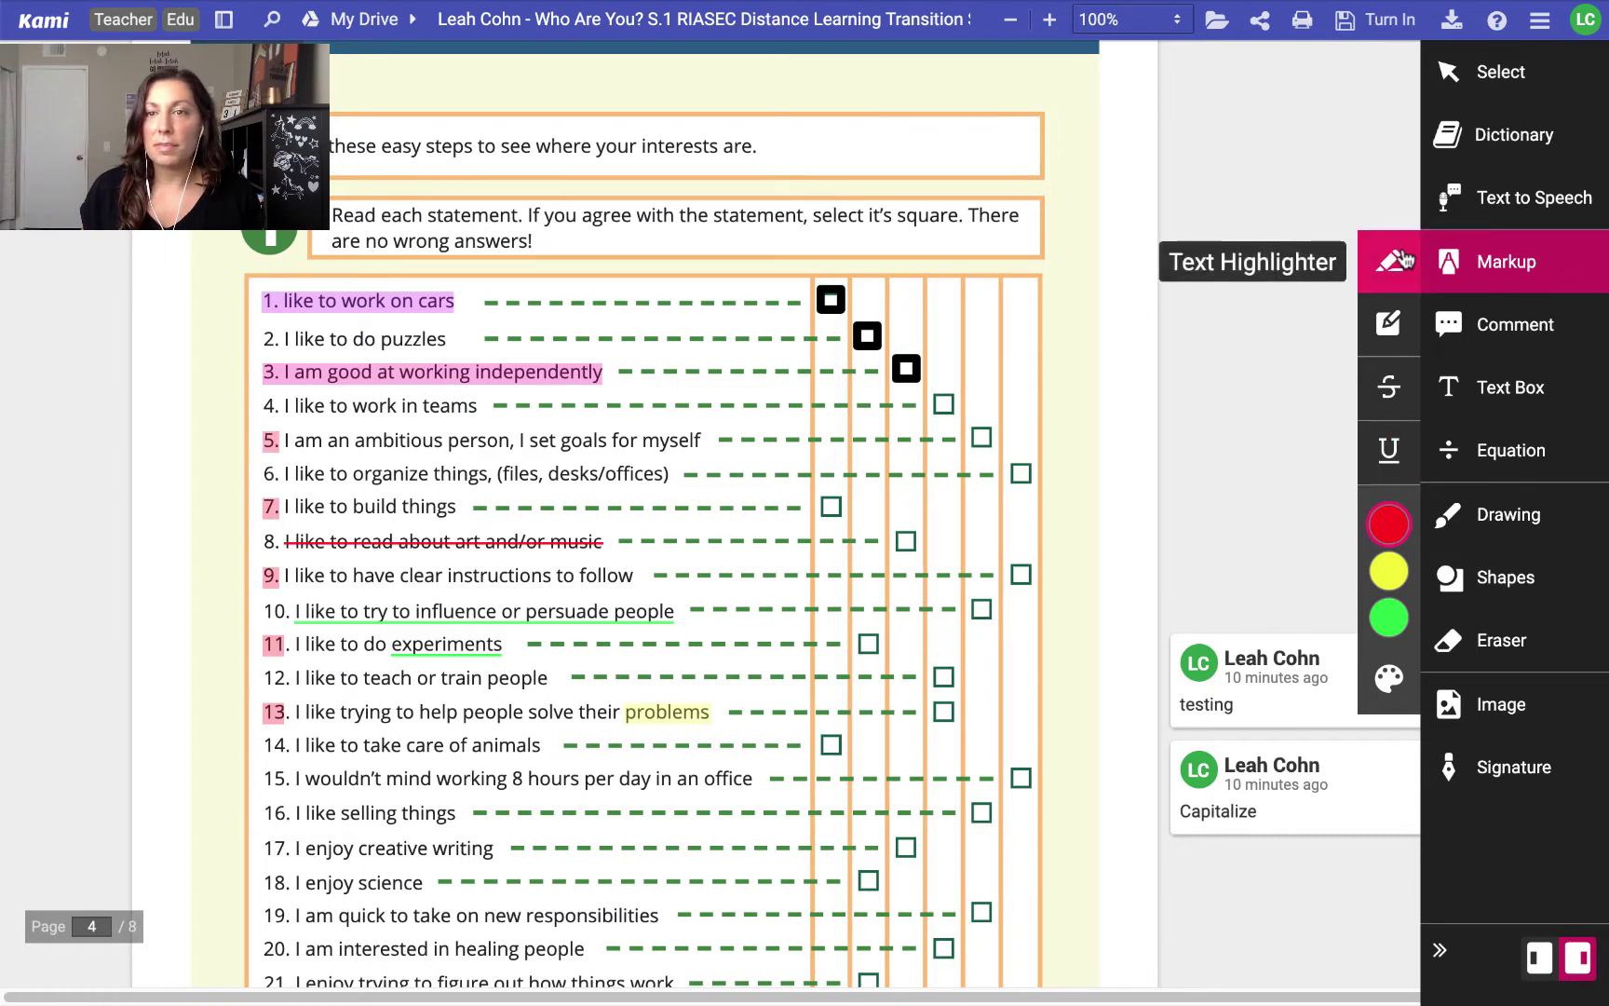
{"action": "left_click", "coordinate": [1391, 684]}
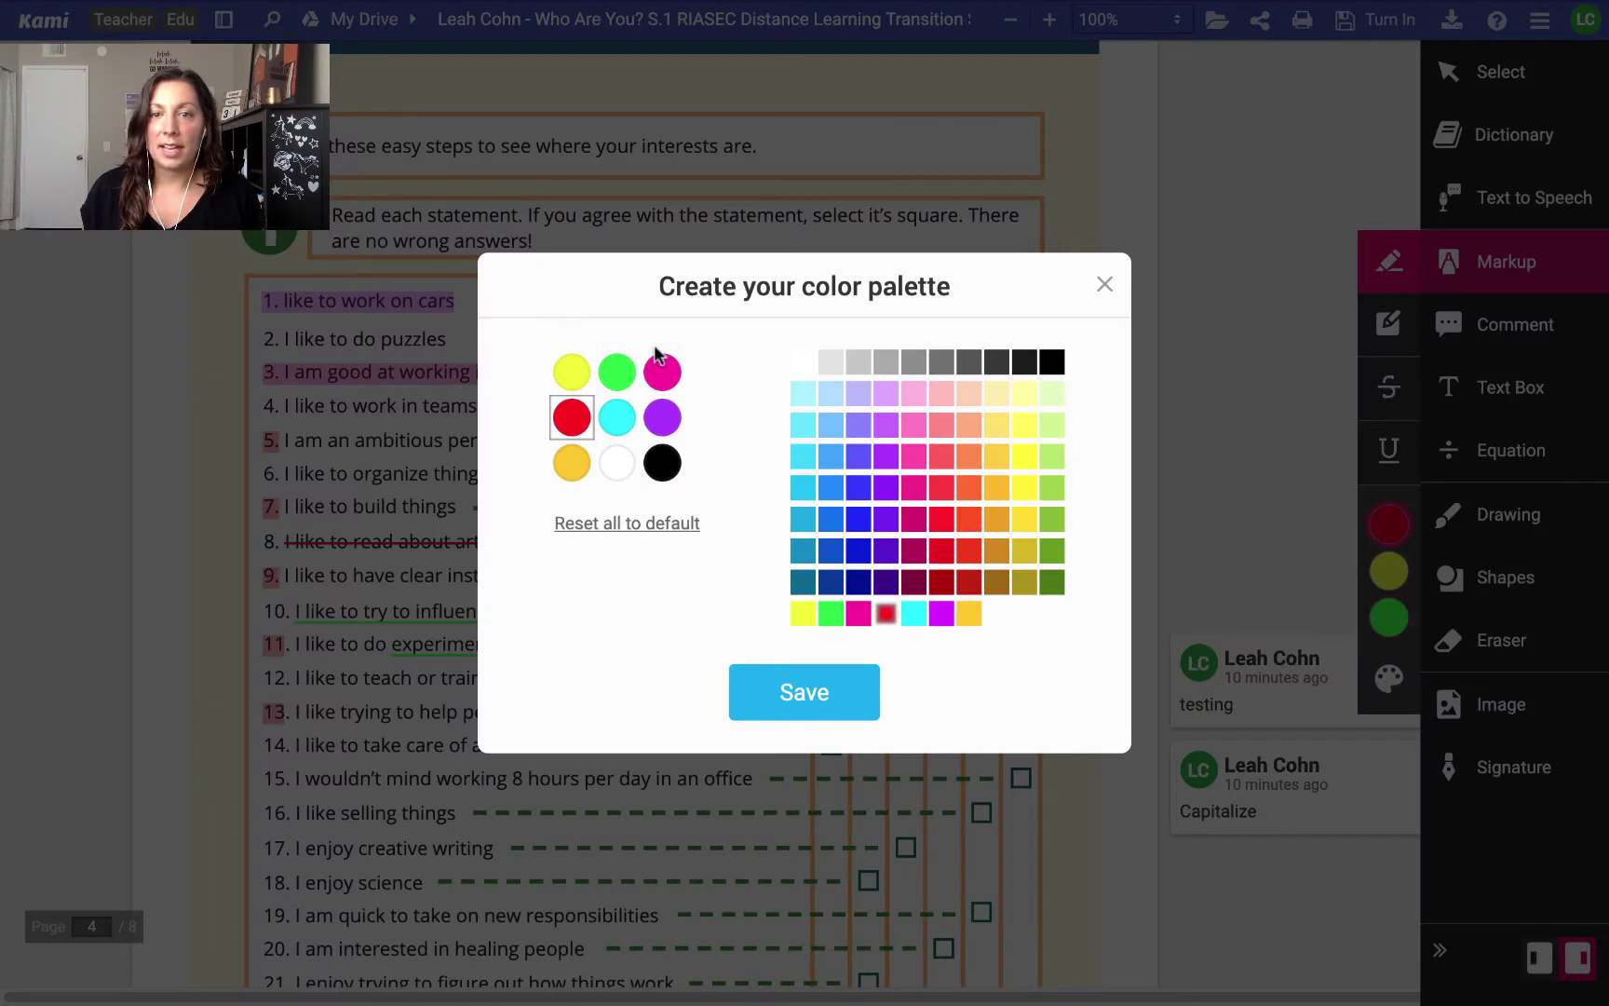
{"action": "left_click", "coordinate": [859, 425]}
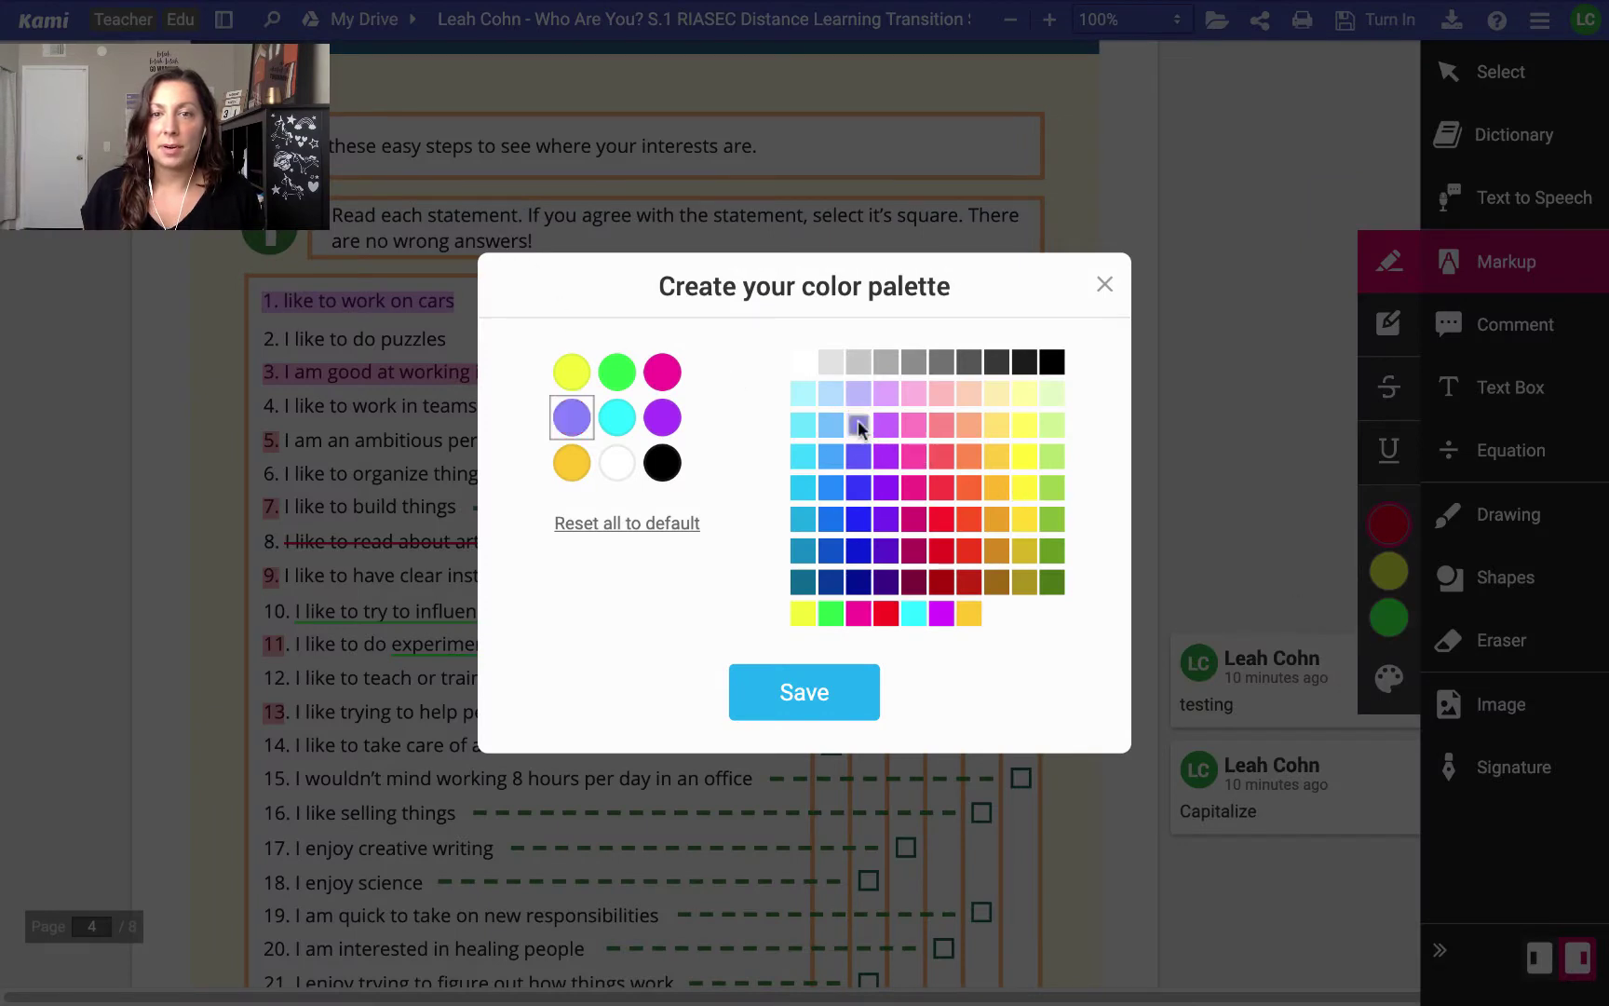
{"action": "left_click", "coordinate": [851, 693]}
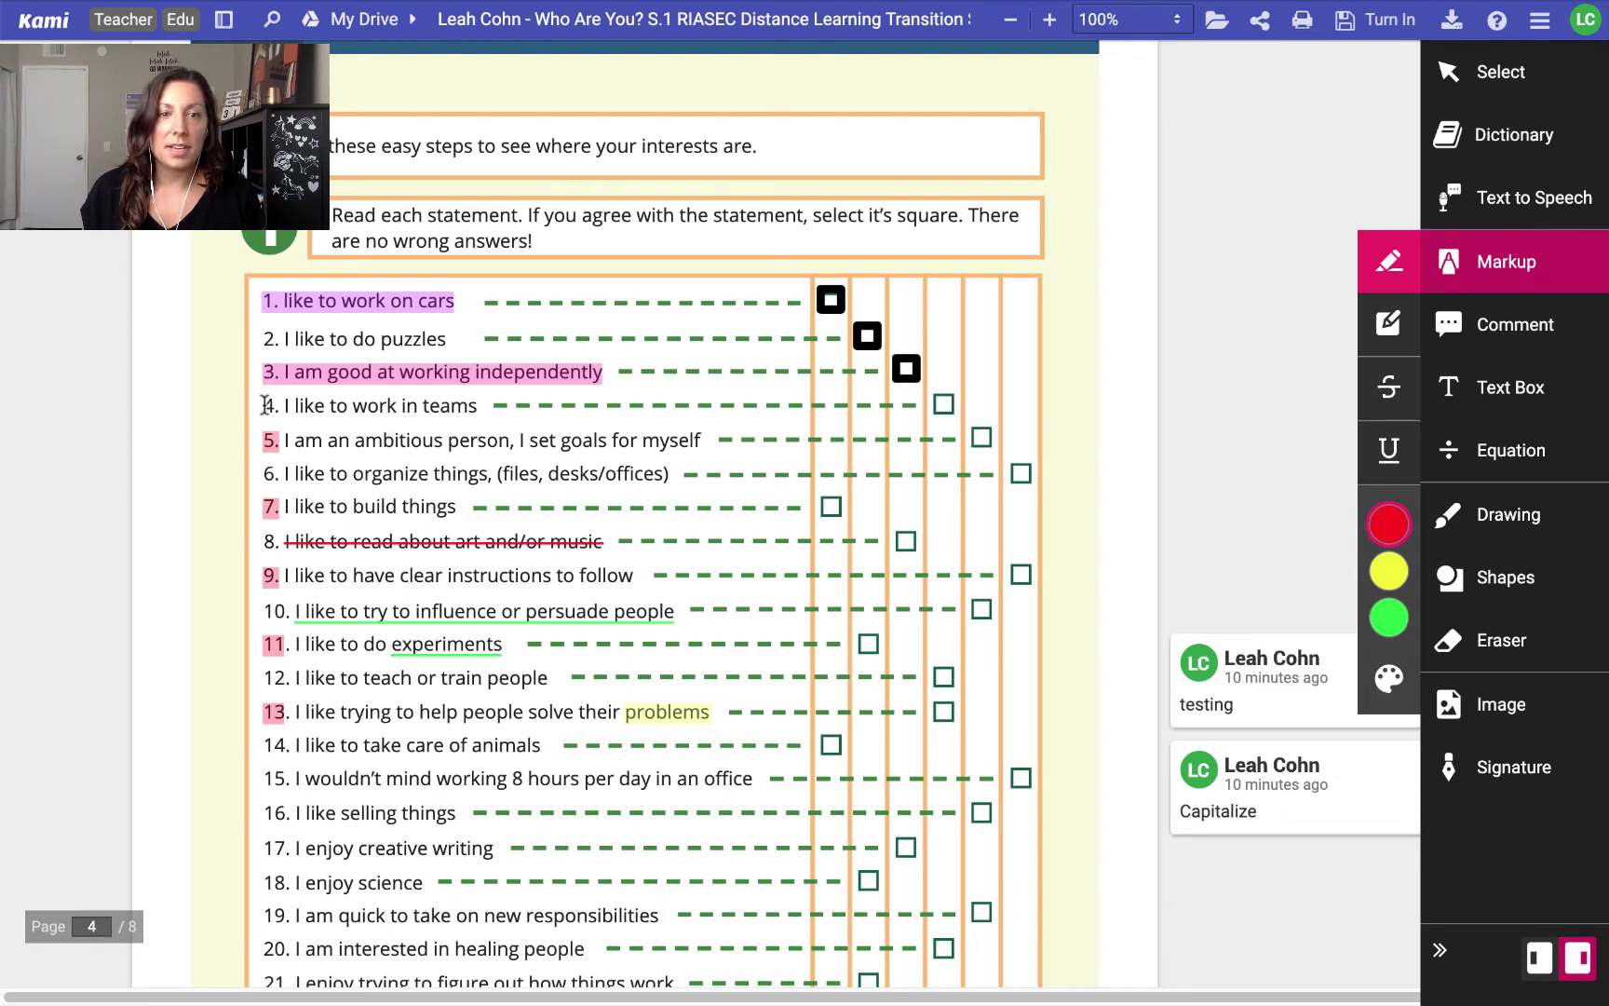
{"action": "left_click_drag", "start_coordinate": [266, 405], "coordinate": [478, 417]}
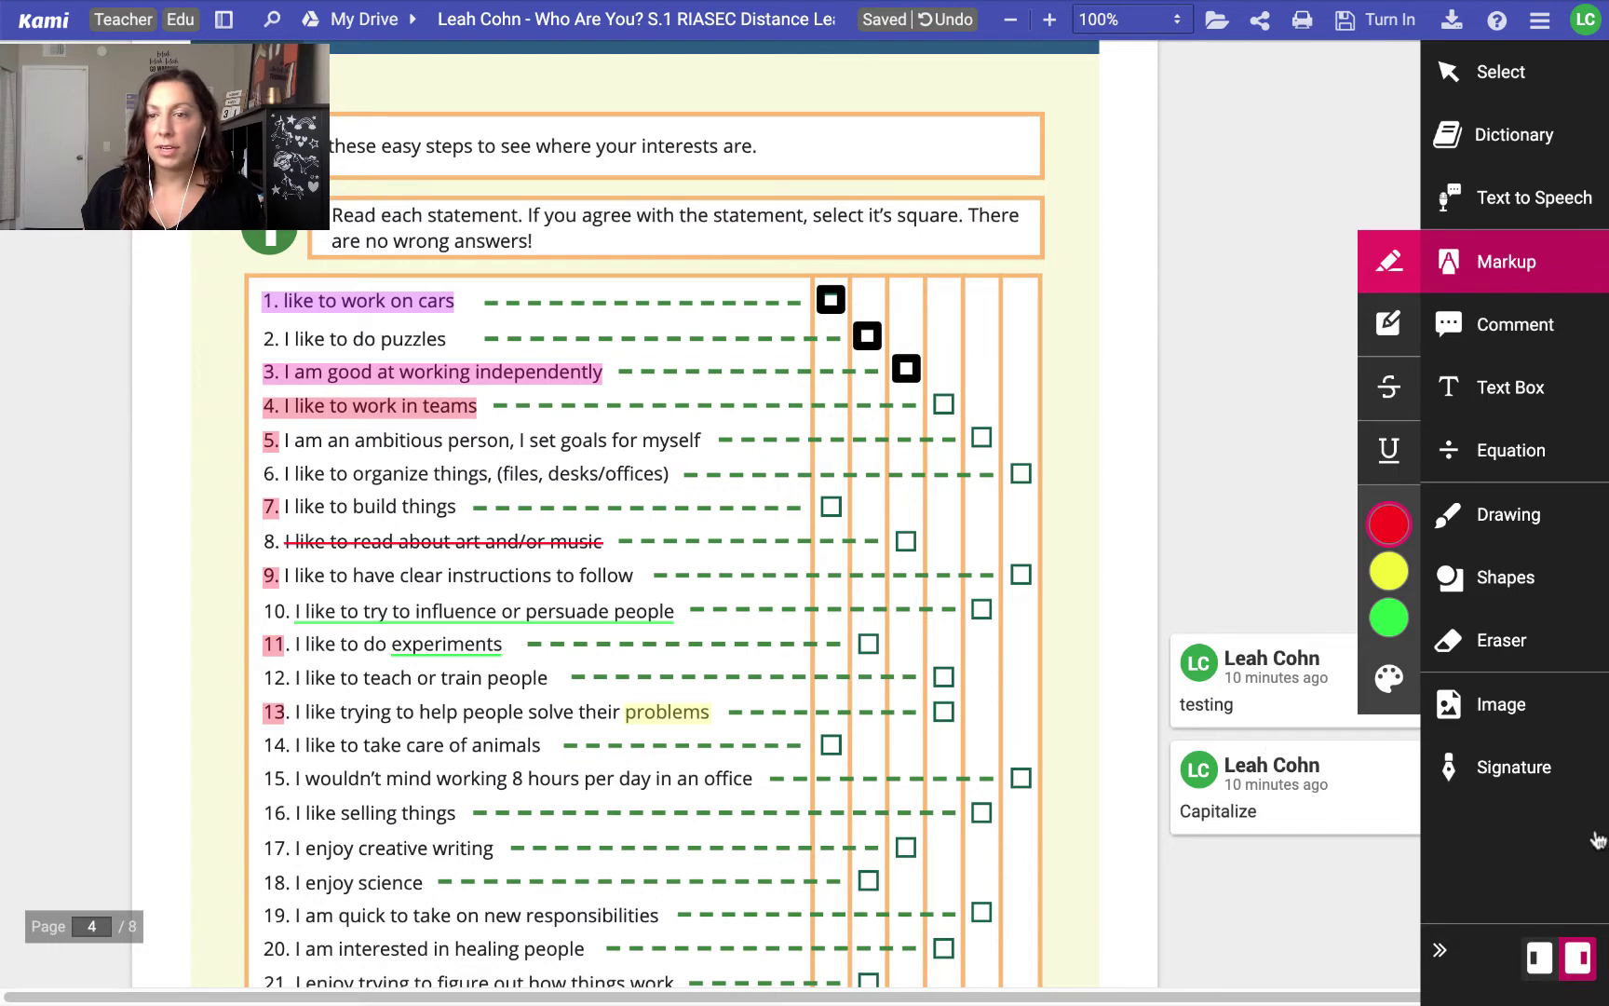
With the Eraser set to All Annotations, remove the highlights on items 4, 3 and 1
{"action": "left_click", "coordinate": [1490, 648]}
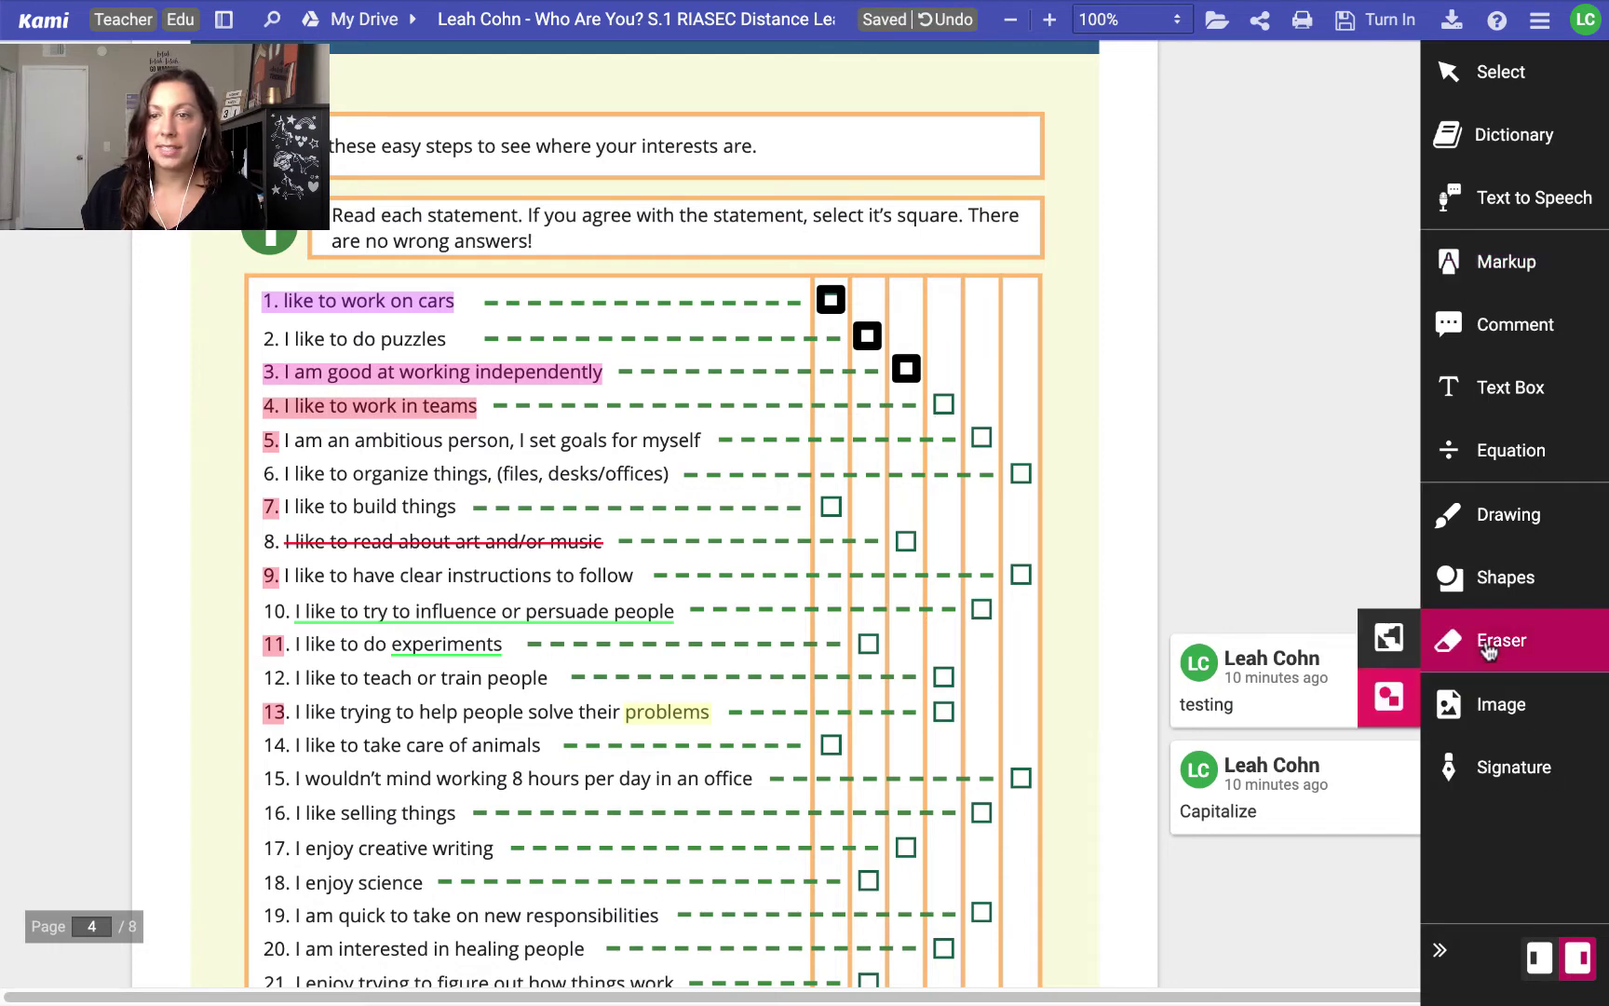
{"action": "left_click", "coordinate": [1411, 644]}
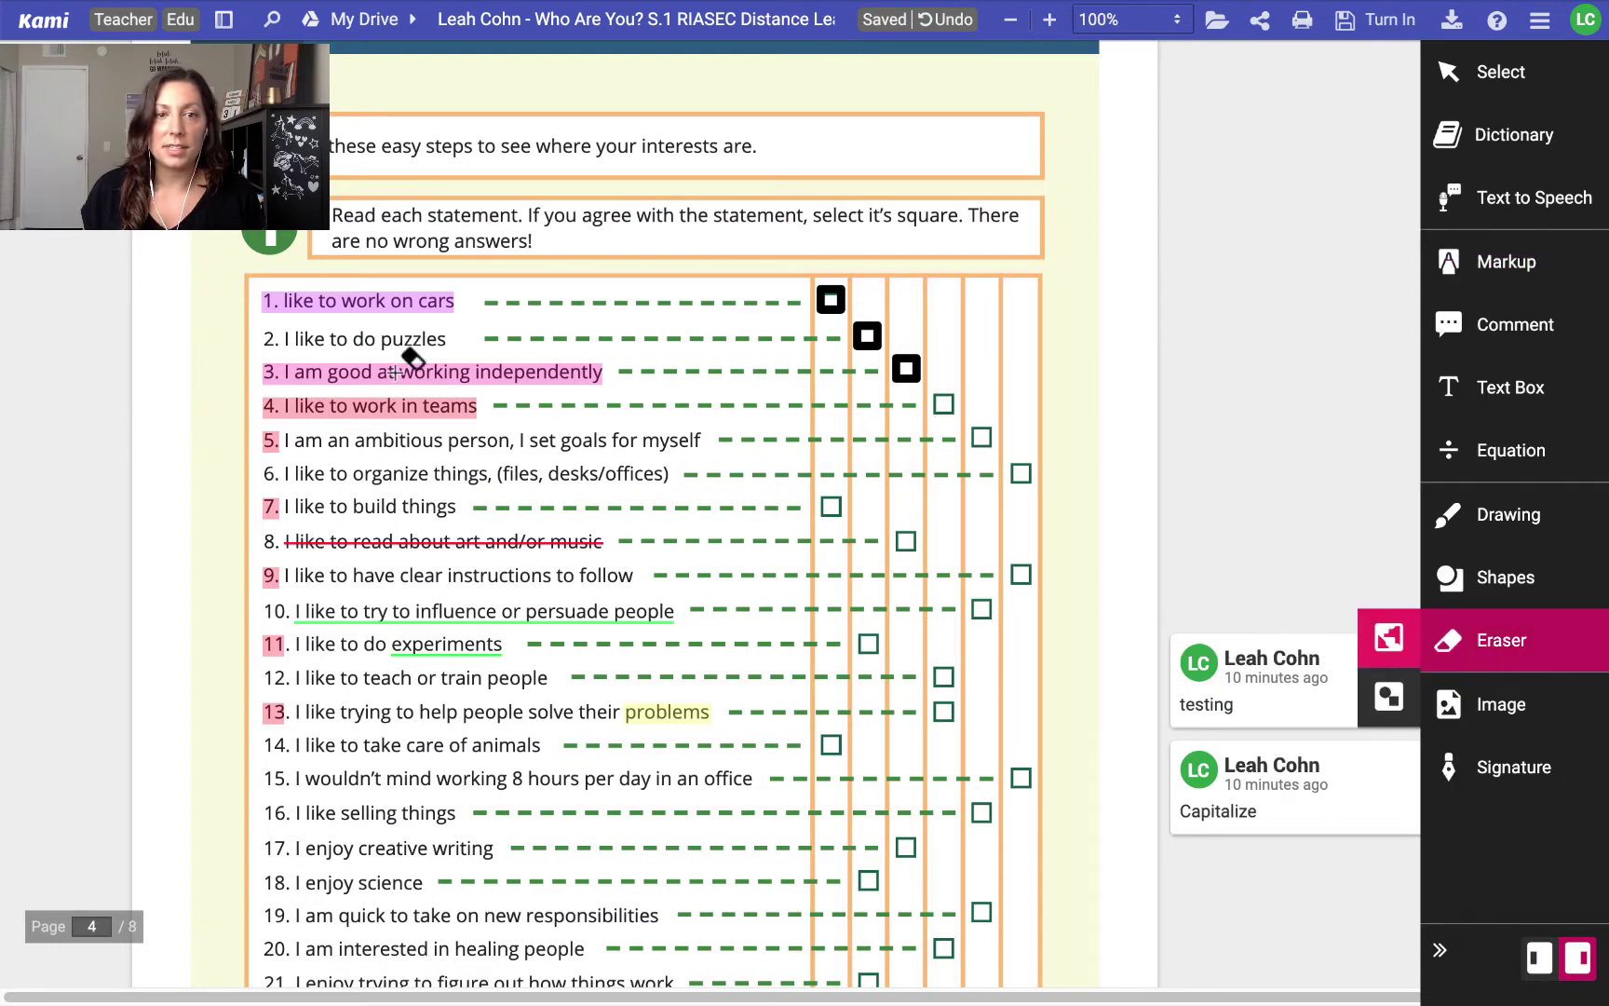
{"action": "left_click", "coordinate": [386, 408]}
{"action": "left_click", "coordinate": [382, 373]}
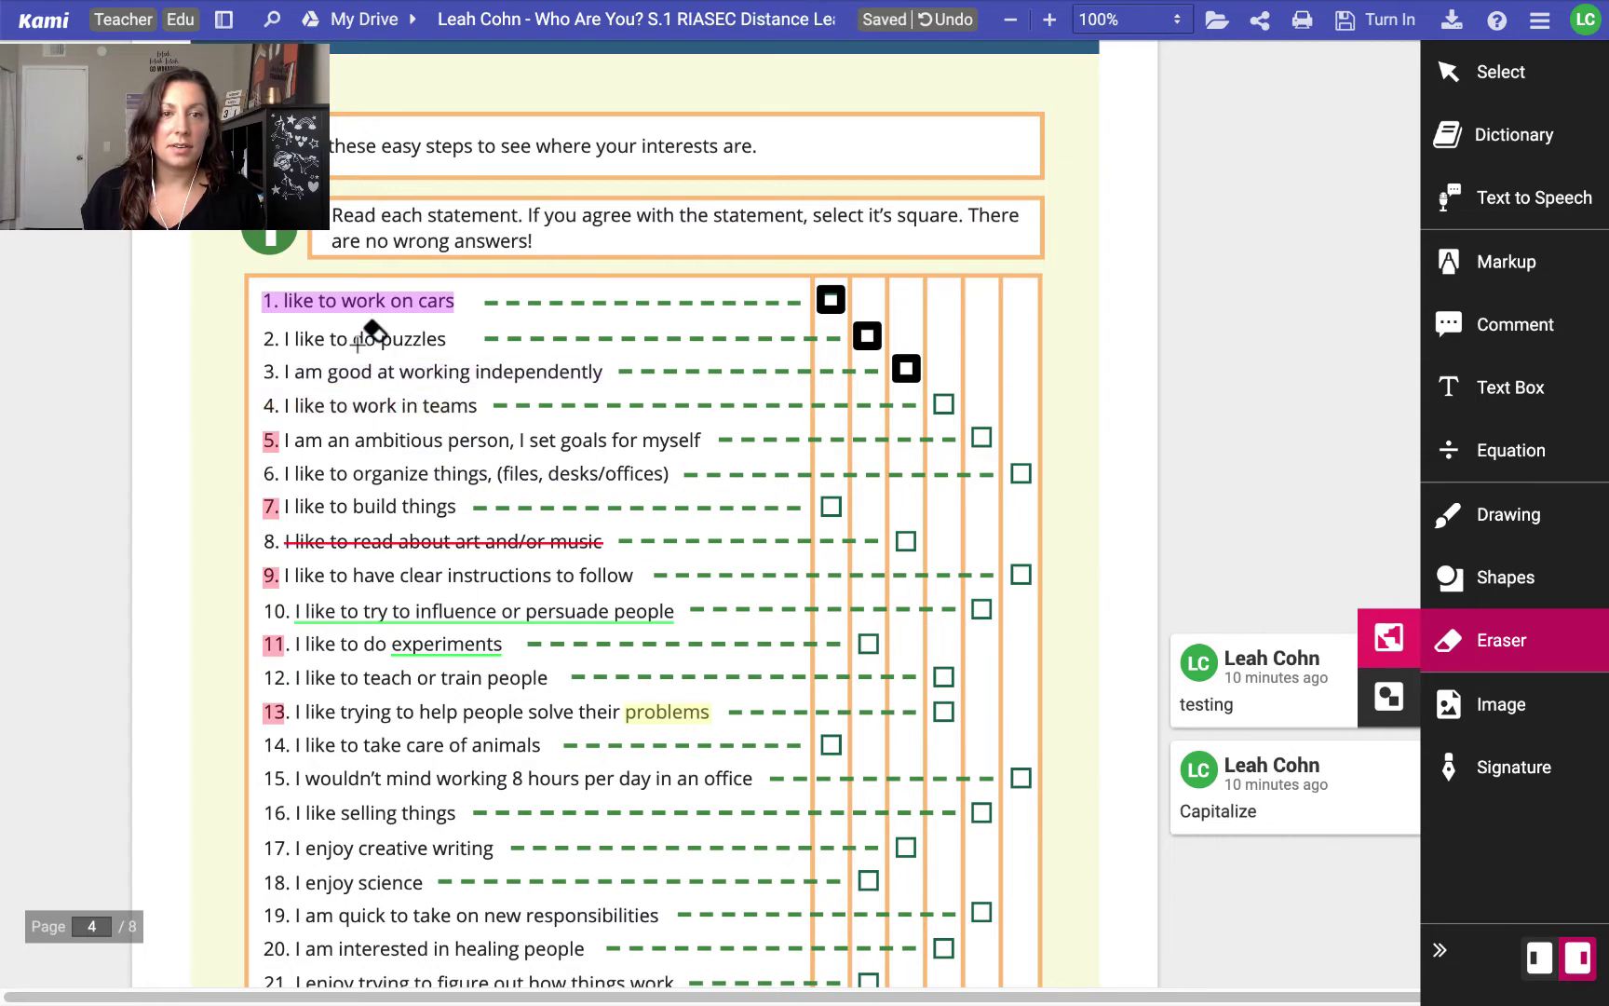
{"action": "left_click", "coordinate": [367, 300]}
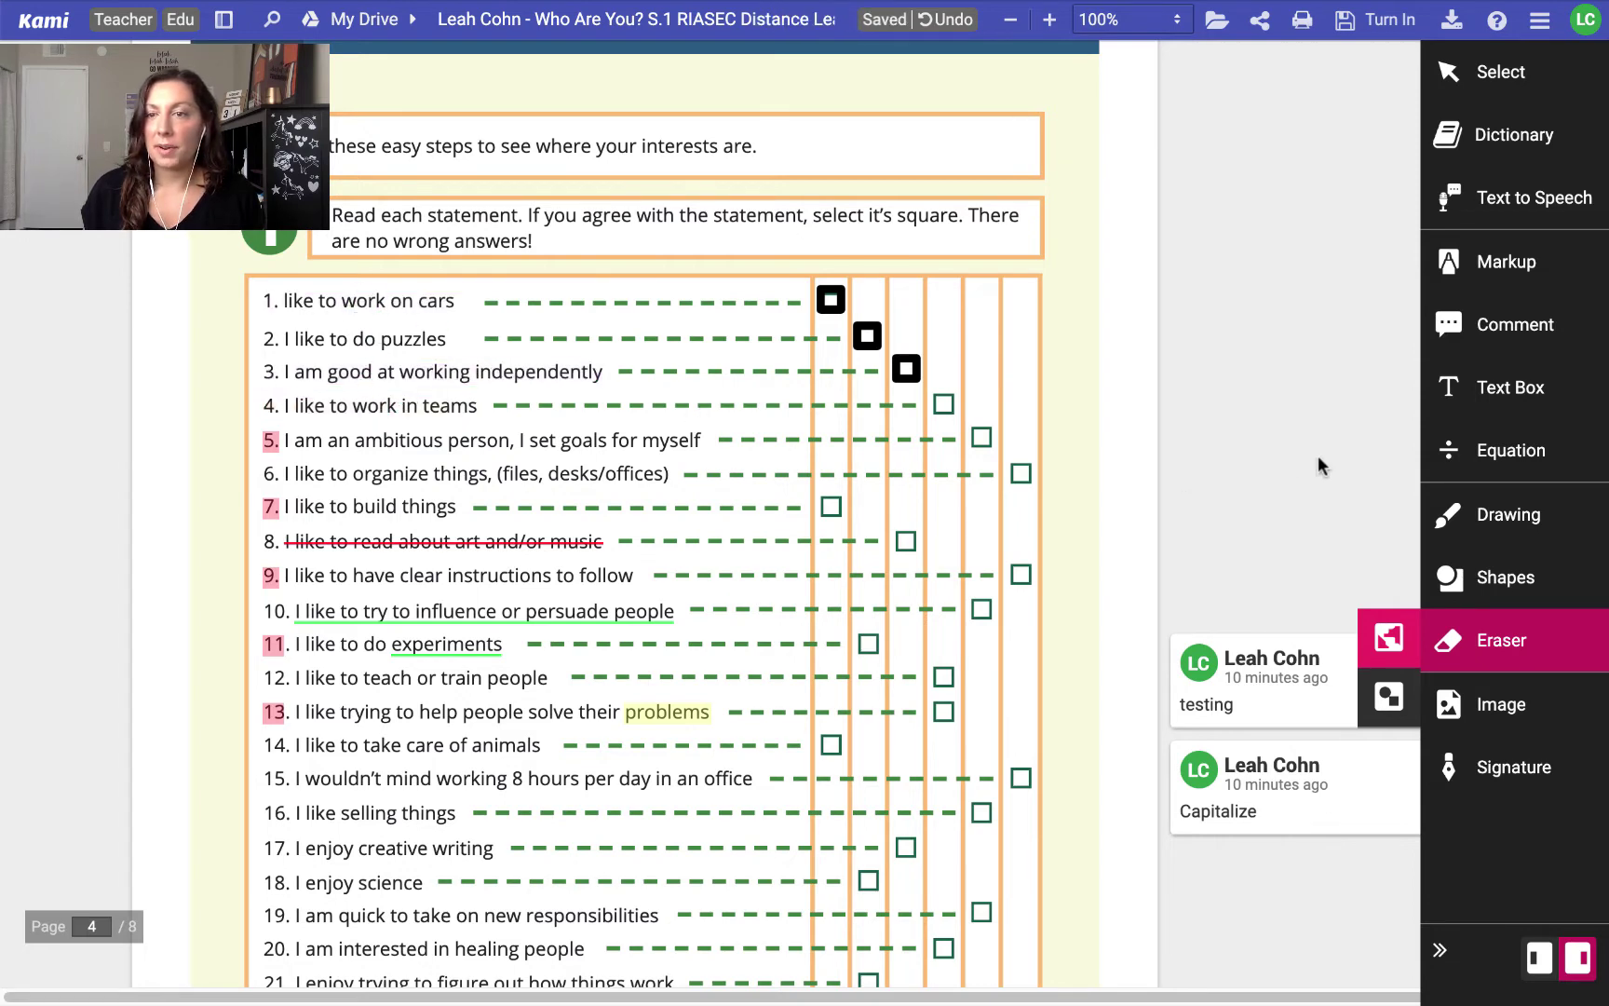
Use the pink Box Highlighter to fill the answer boxes for items 4, 5, 8 and 9
{"action": "left_click", "coordinate": [1466, 270]}
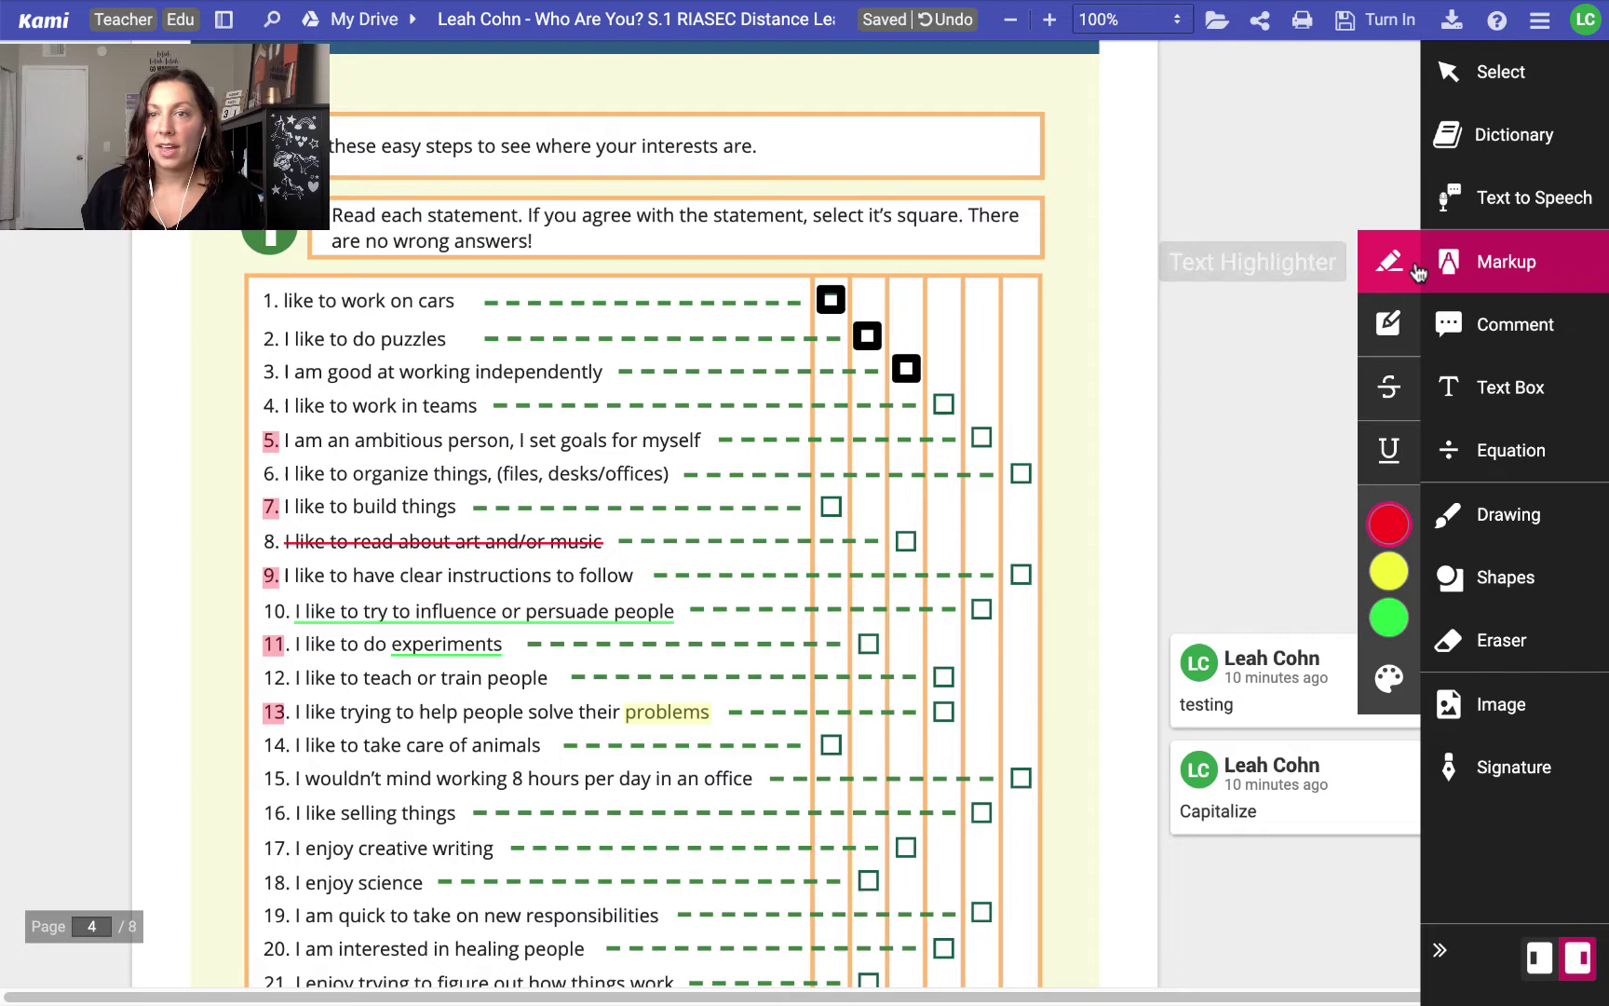
{"action": "left_click", "coordinate": [1390, 326]}
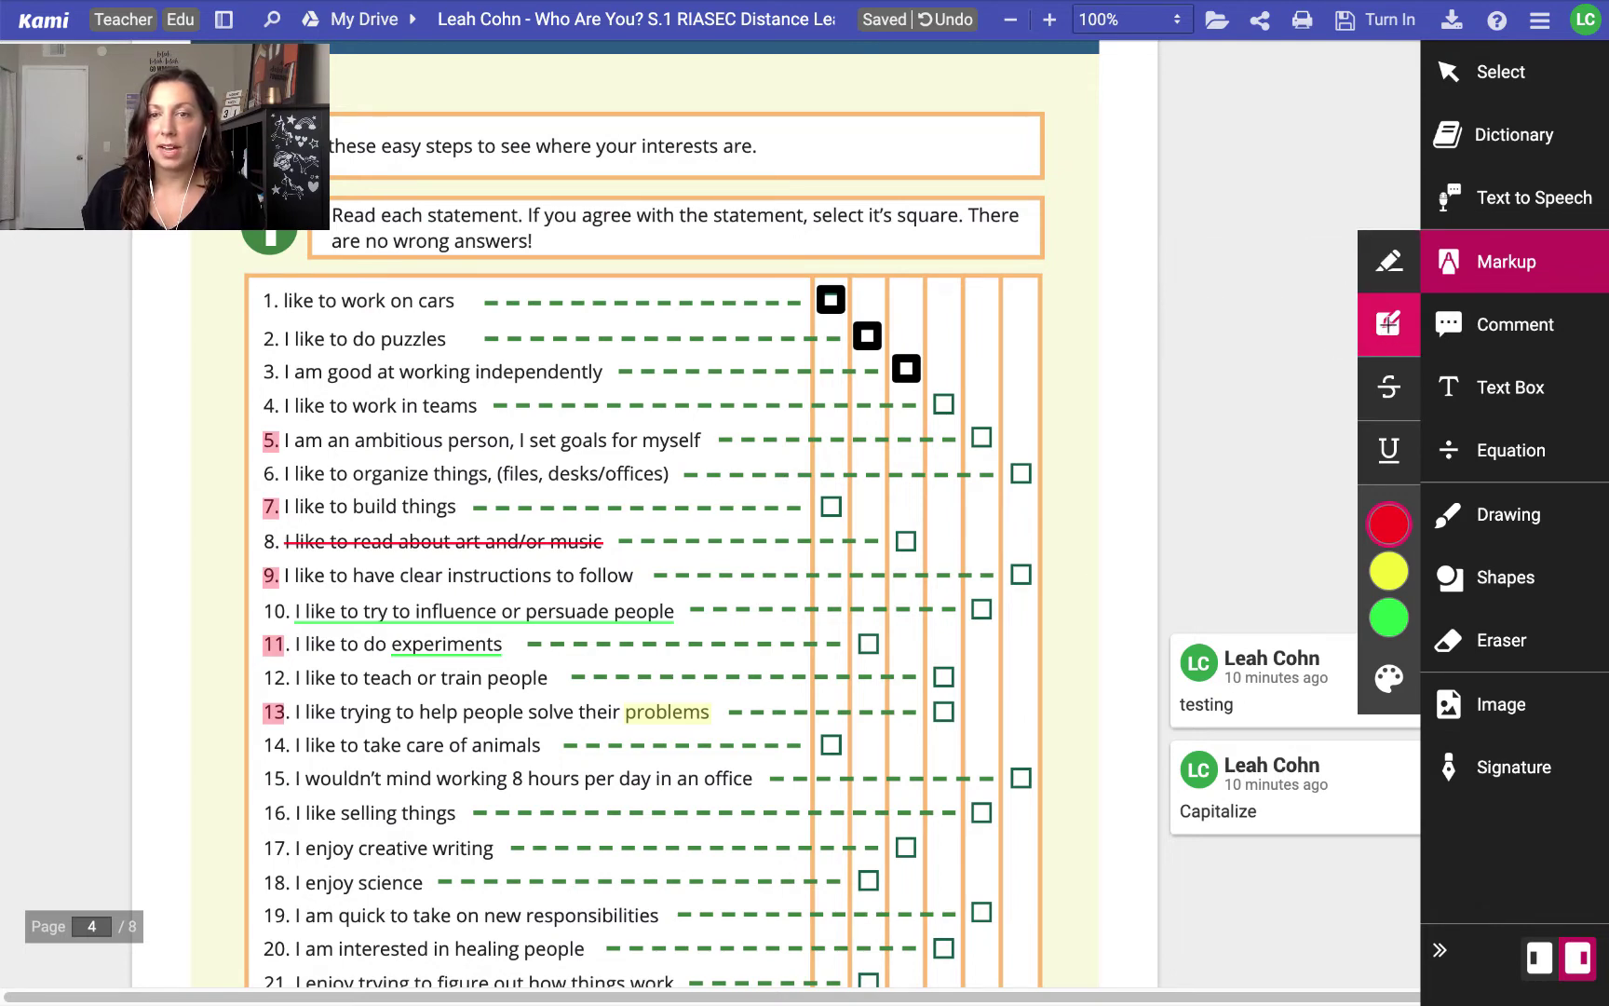
{"action": "left_click", "coordinate": [1389, 524]}
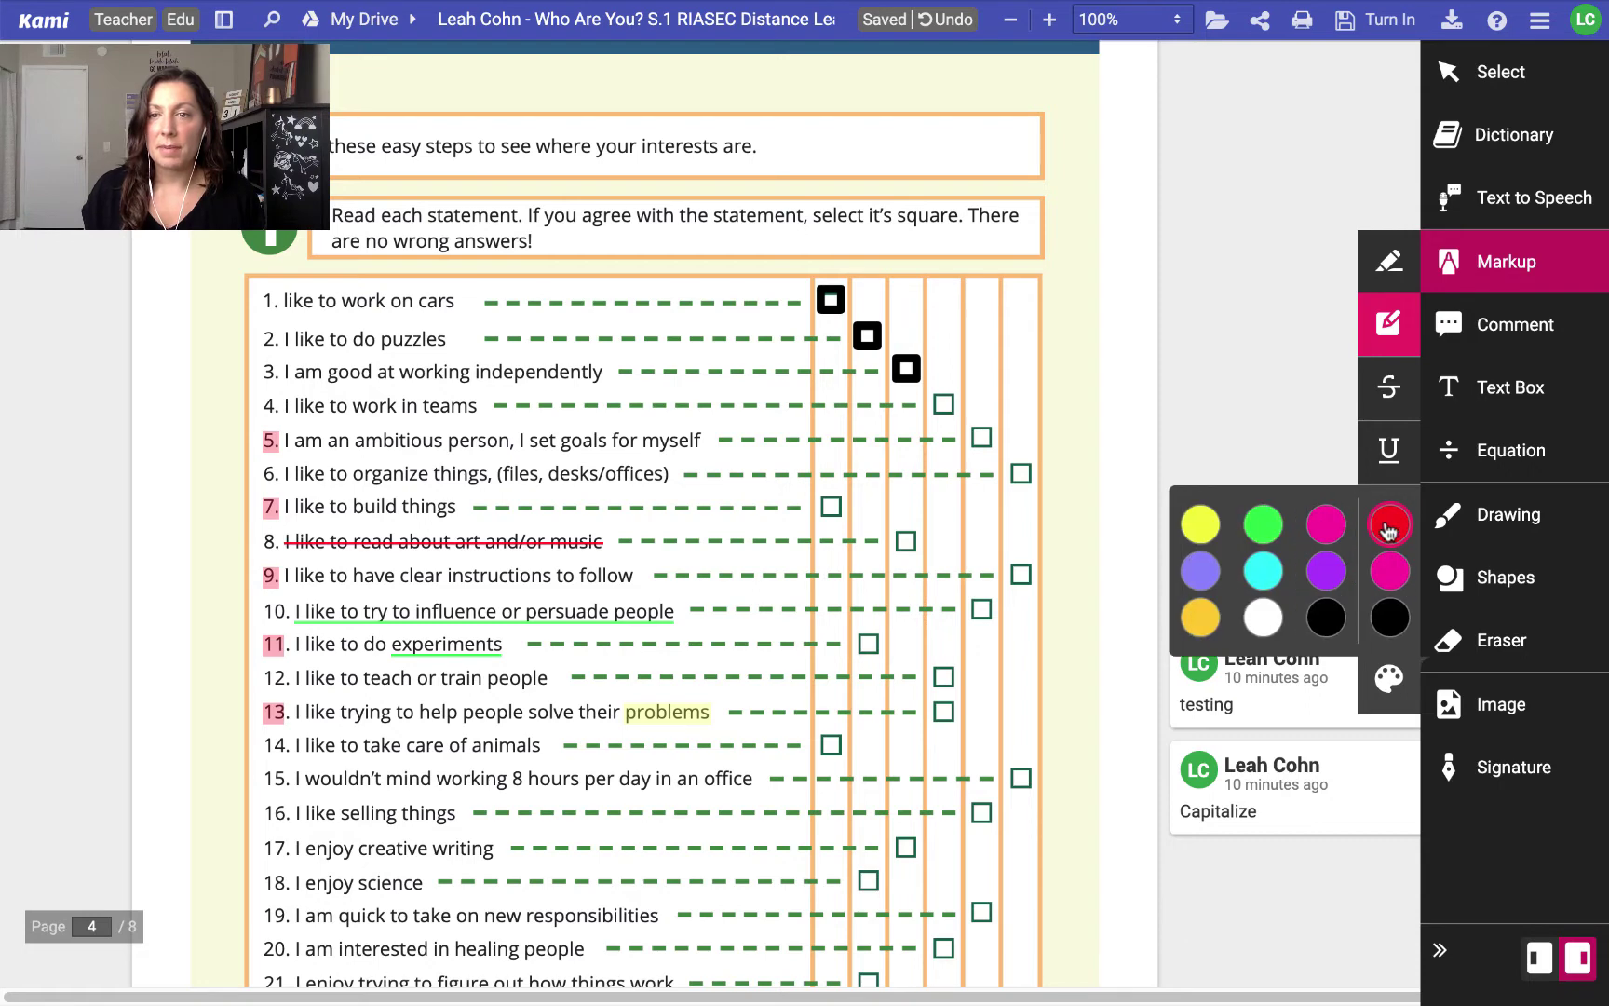
{"action": "left_click", "coordinate": [943, 403]}
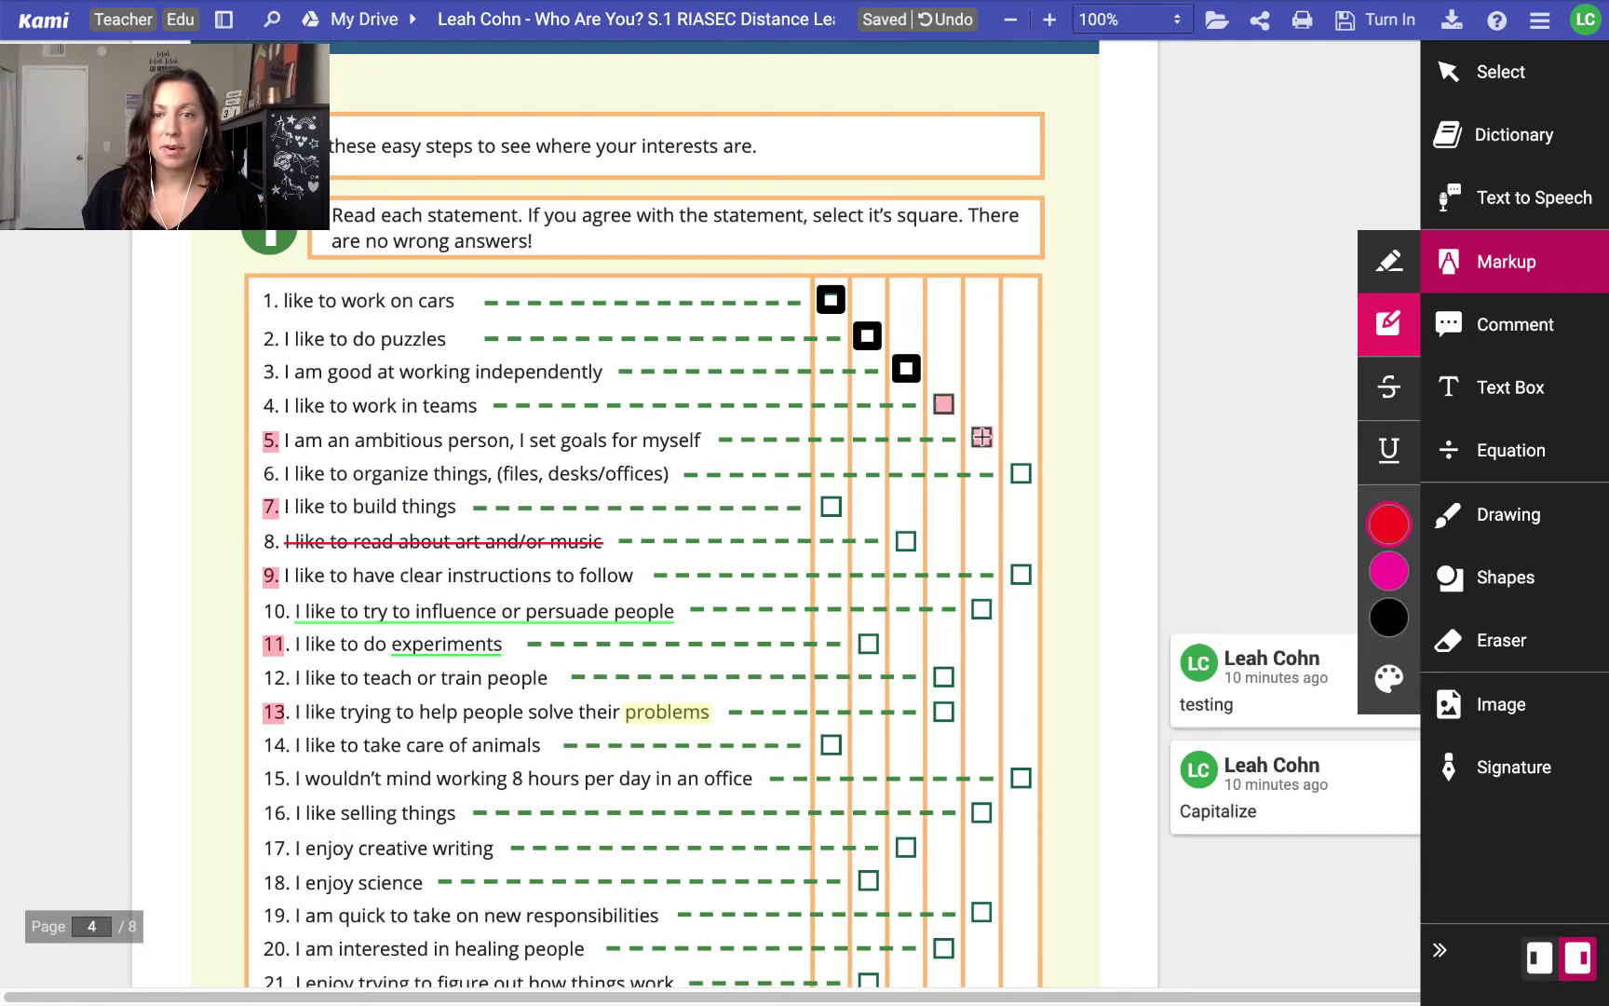
{"action": "left_click", "coordinate": [906, 541]}
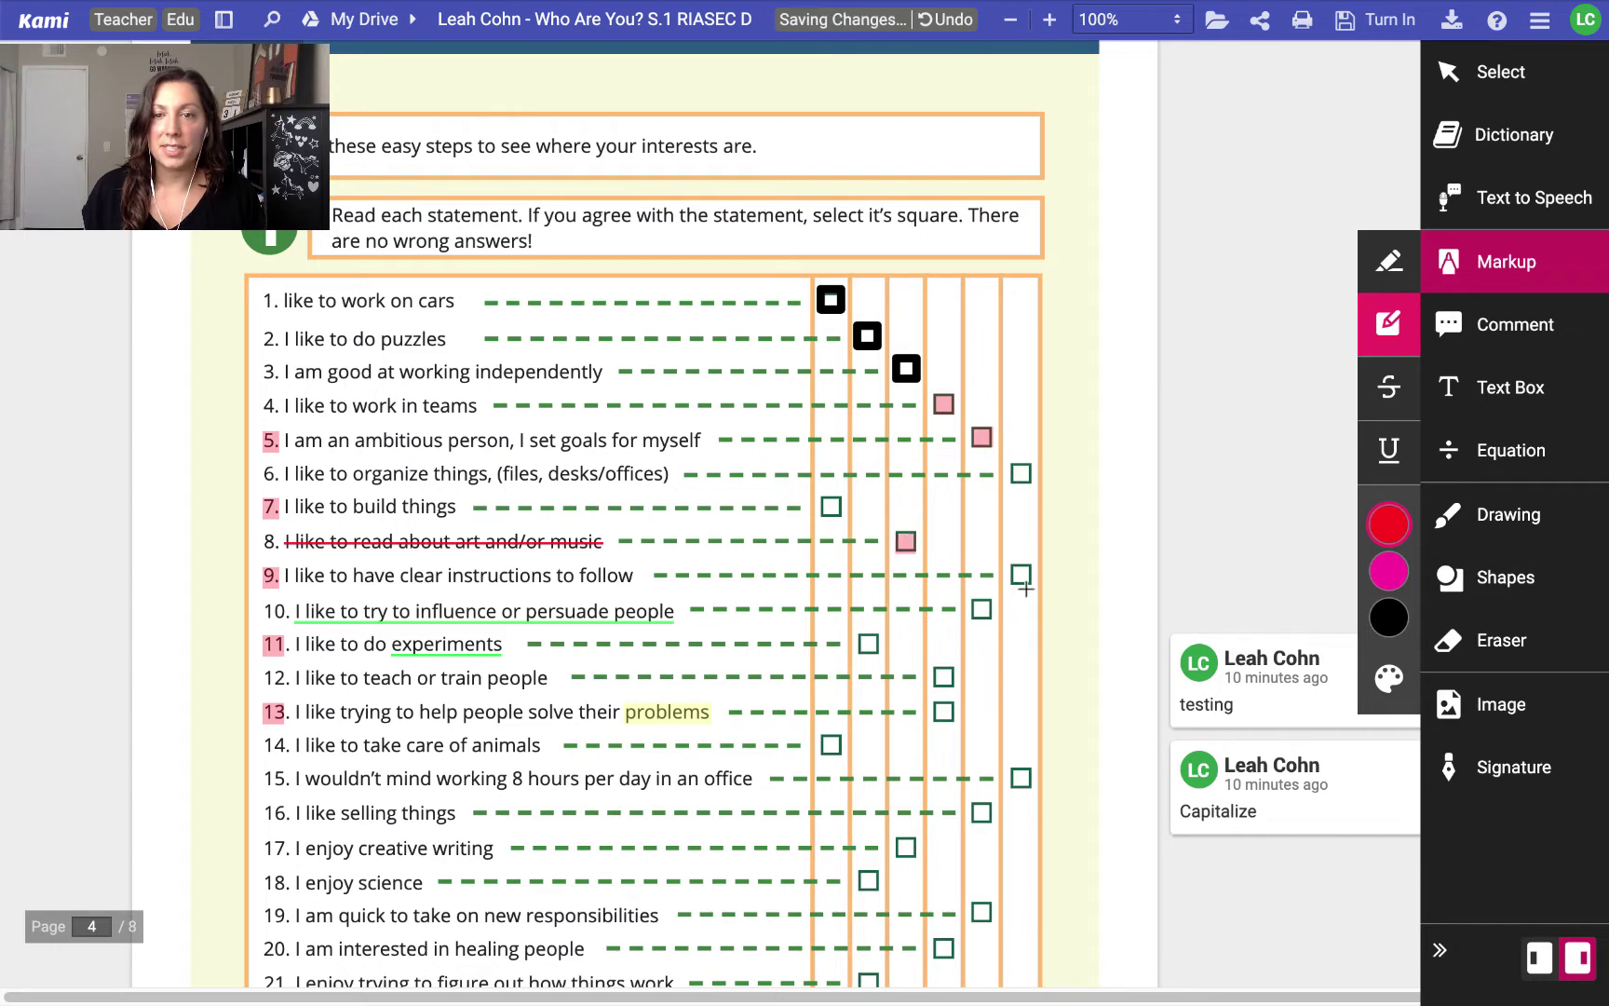
{"action": "left_click", "coordinate": [1022, 575]}
{"action": "mouse_move", "coordinate": [1389, 527]}
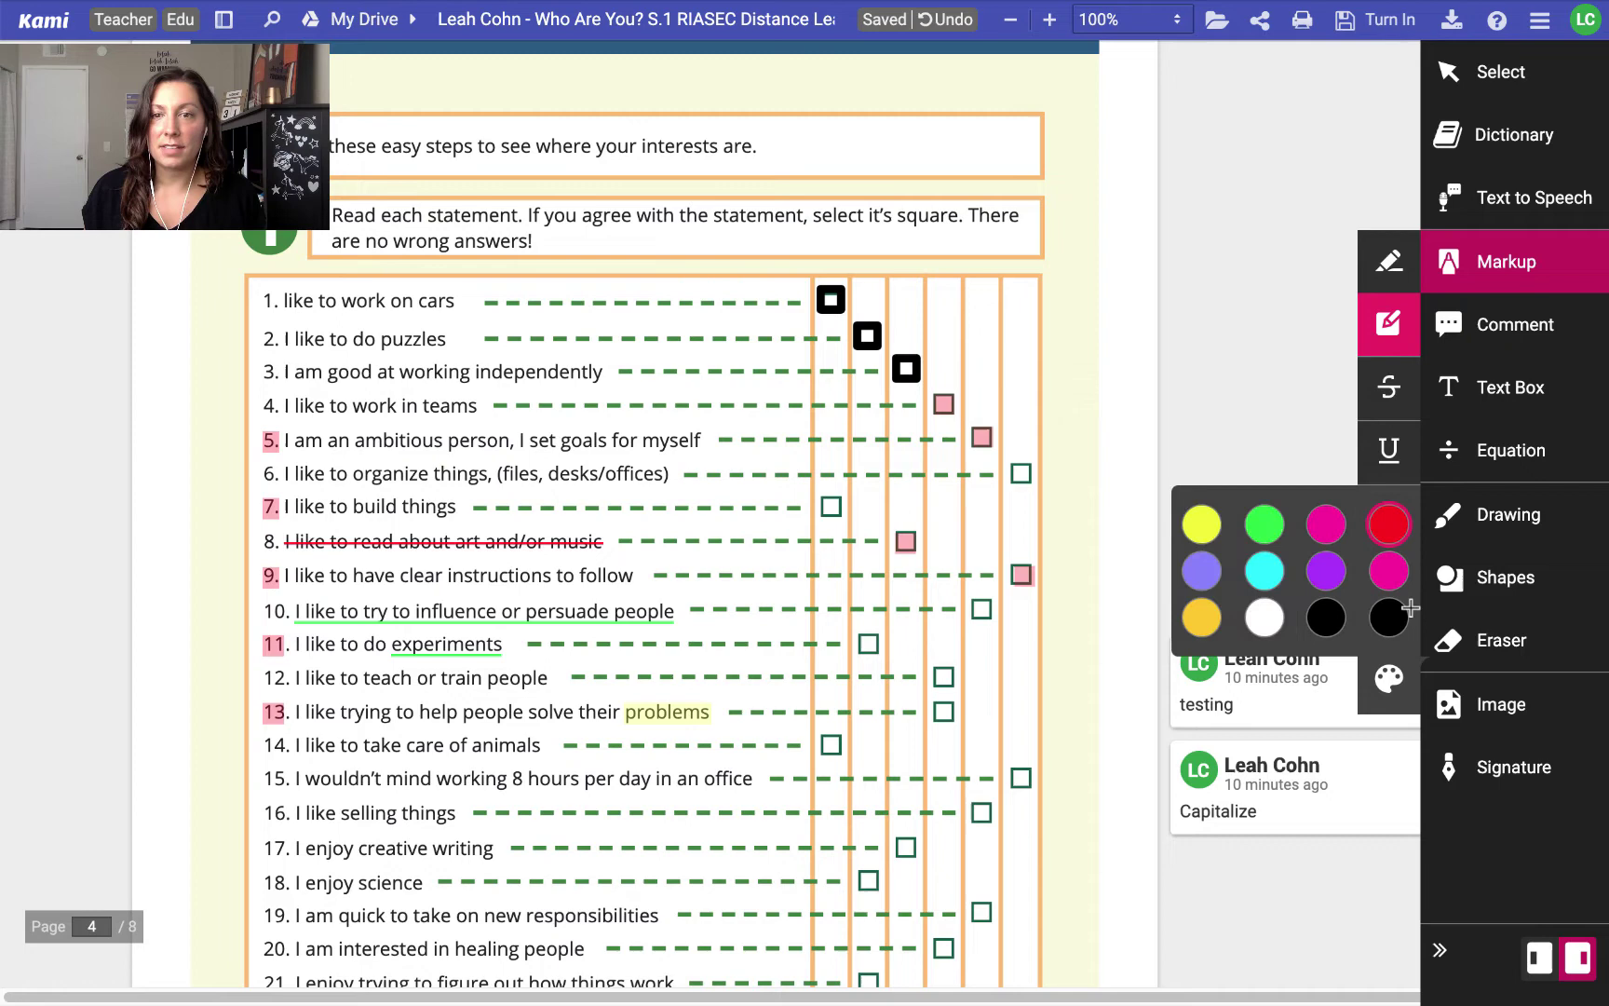
{"action": "left_click", "coordinate": [944, 404]}
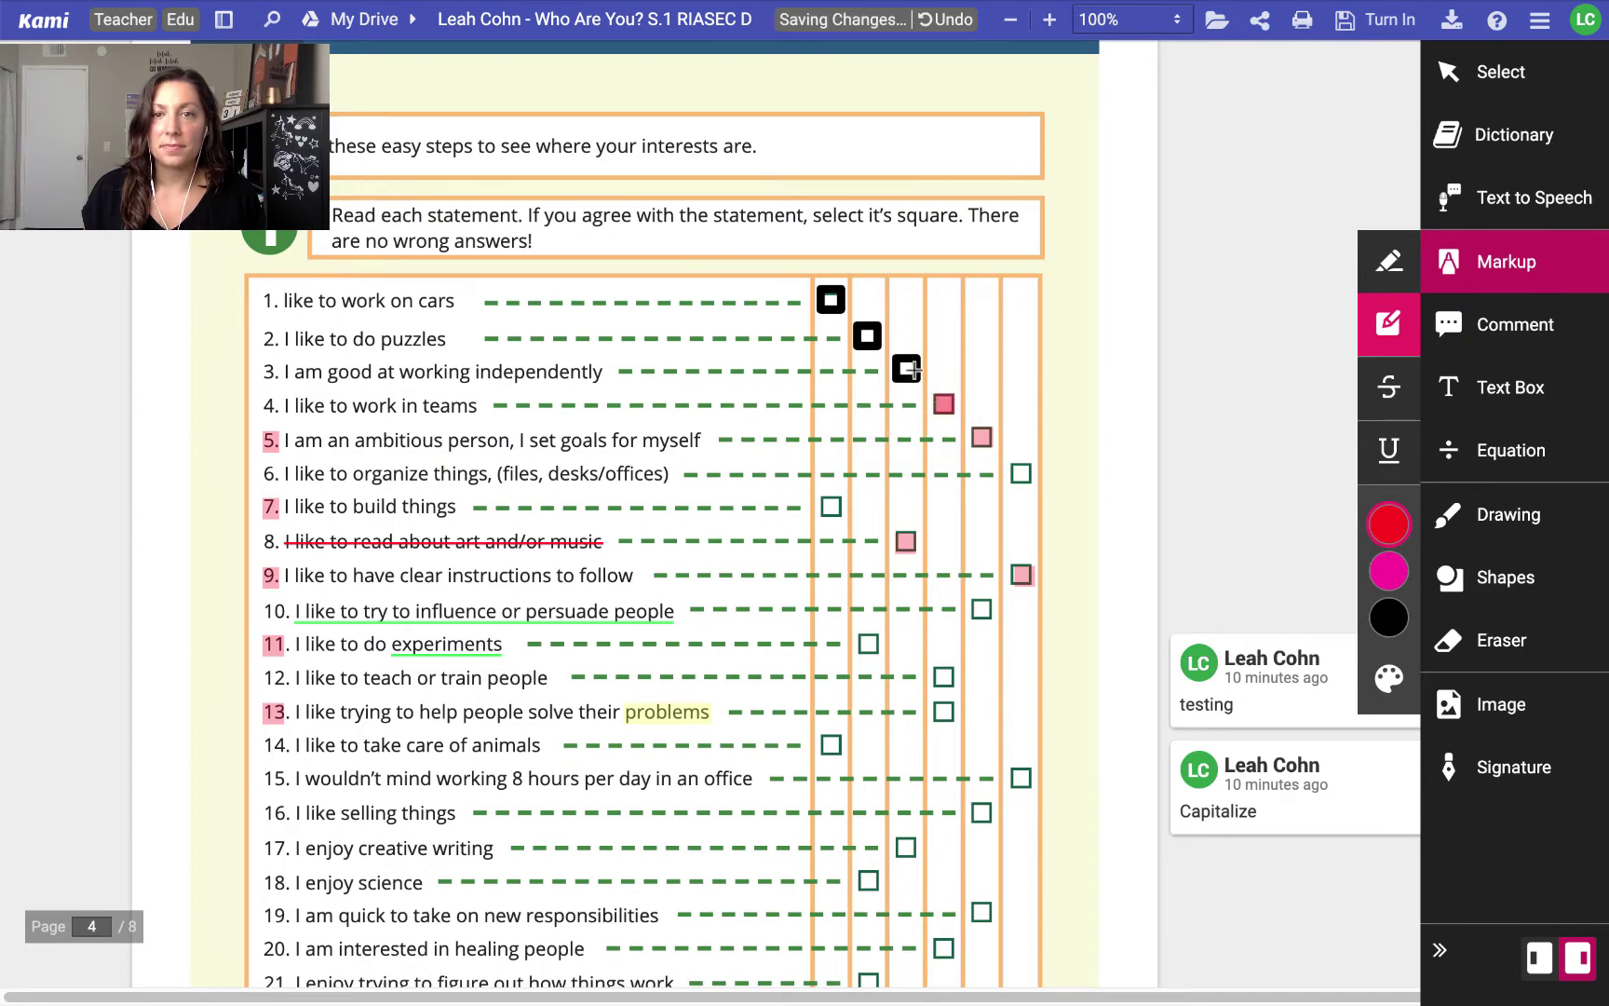
Select the pink box highlight over statements 4 and 5 and delete it
{"action": "left_click", "coordinate": [1460, 84]}
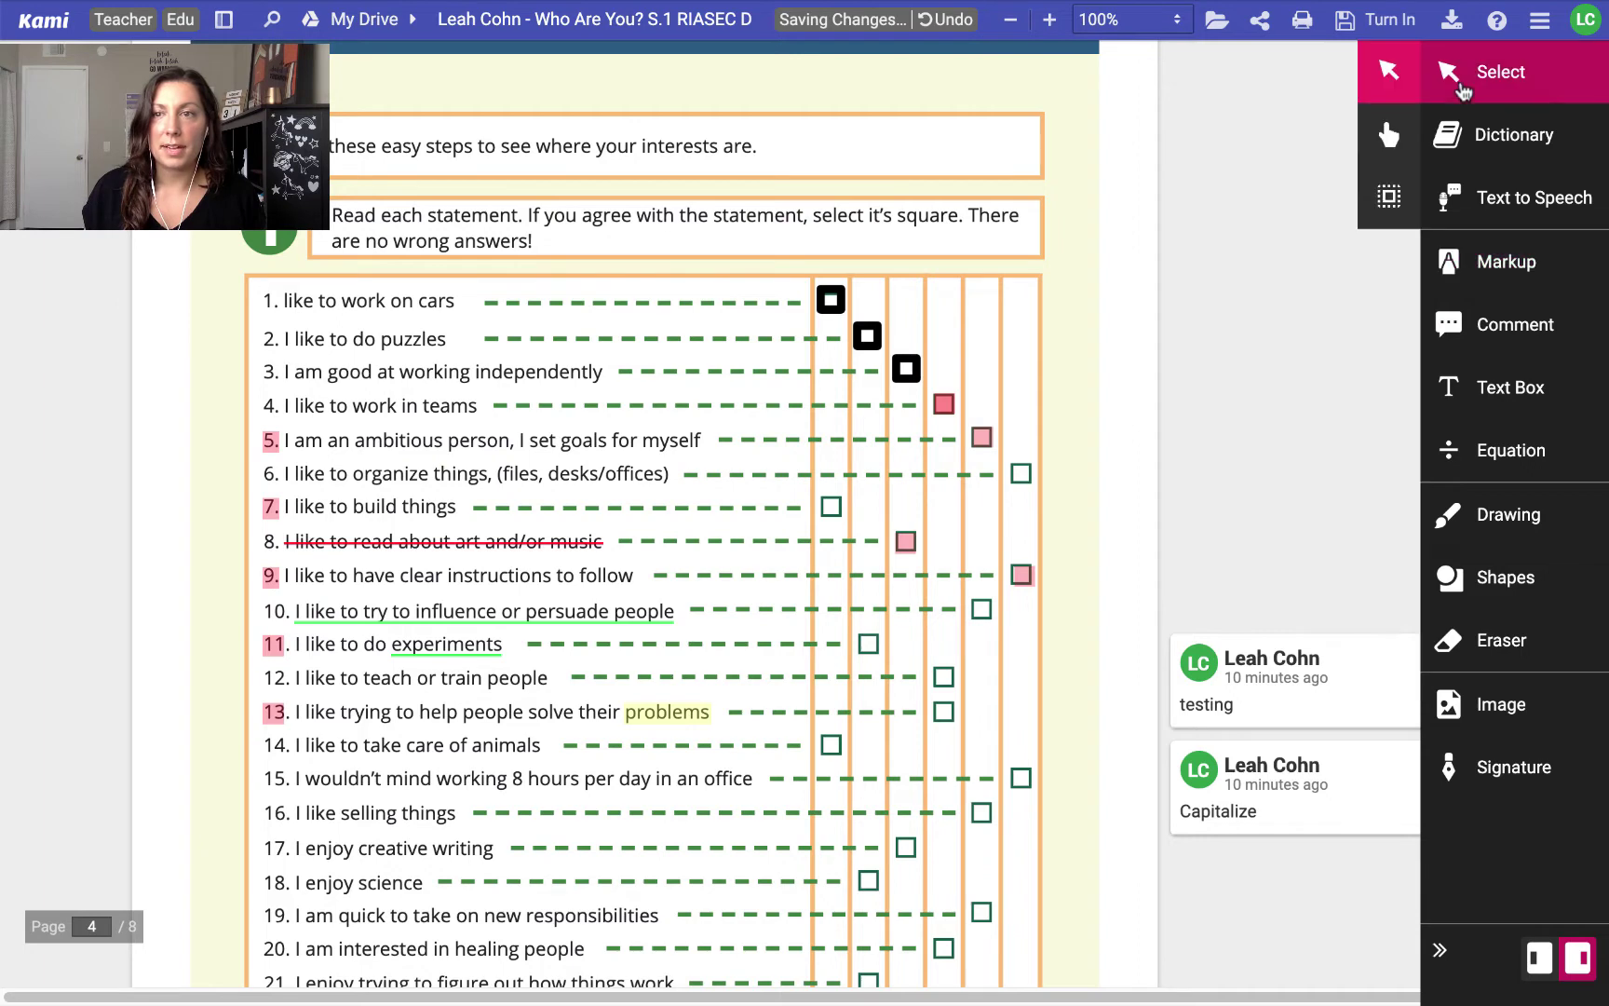
{"action": "left_click", "coordinate": [944, 404]}
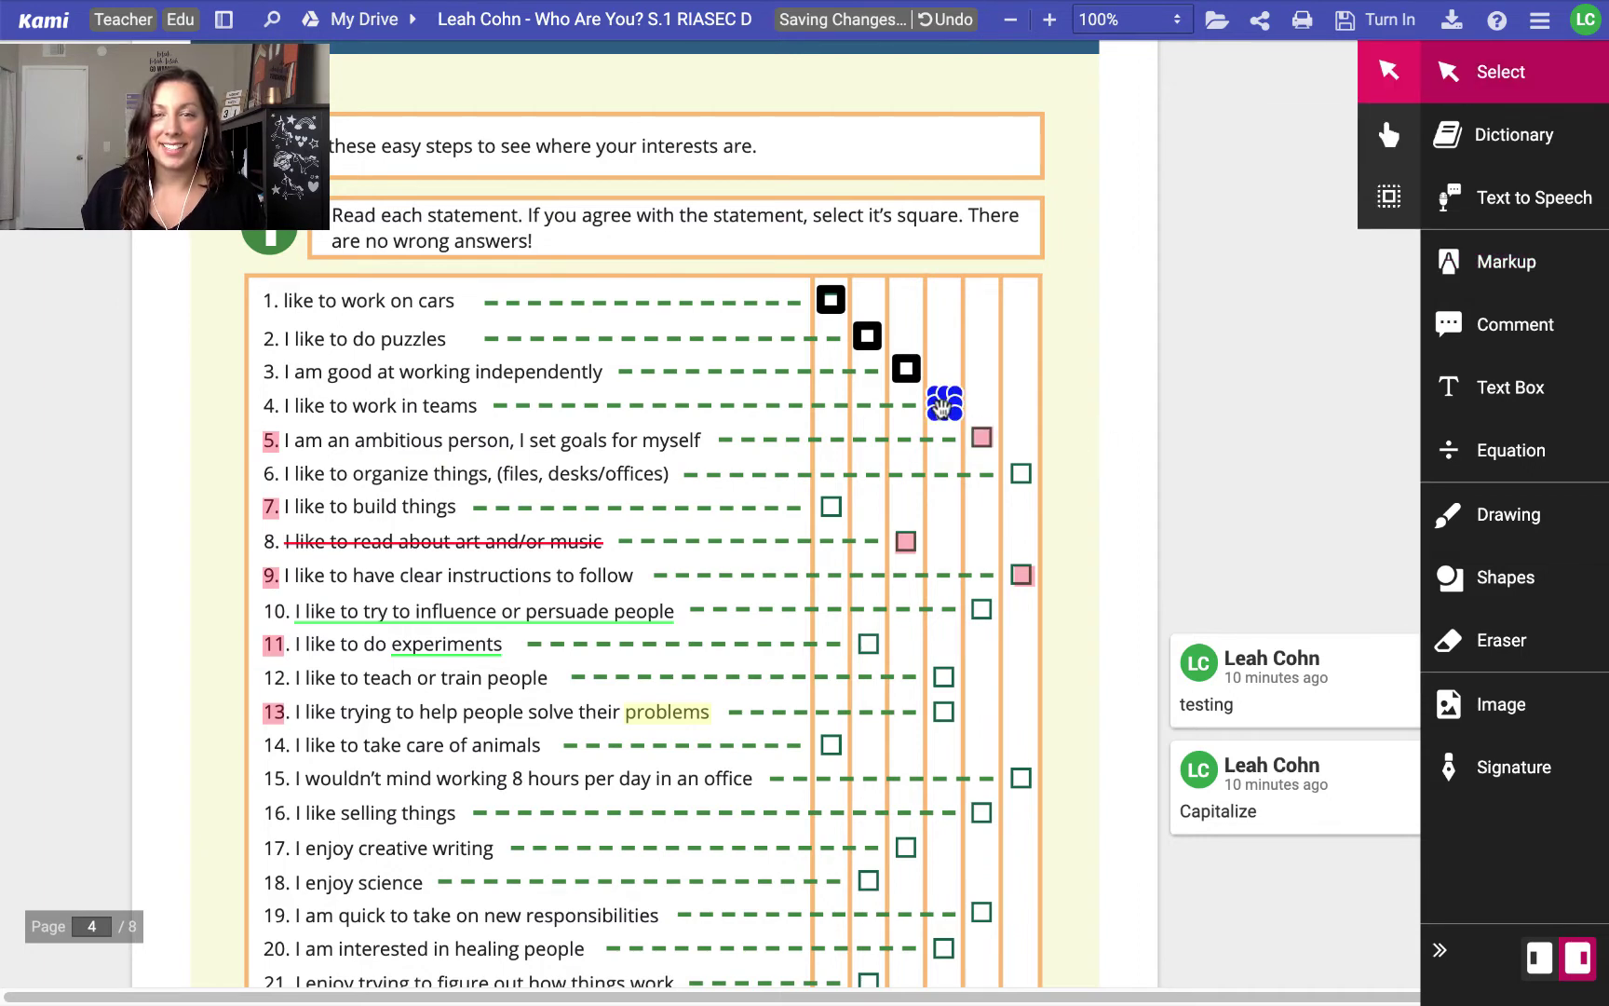
{"action": "left_click_drag", "start_coordinate": [944, 407], "coordinate": [1007, 473]}
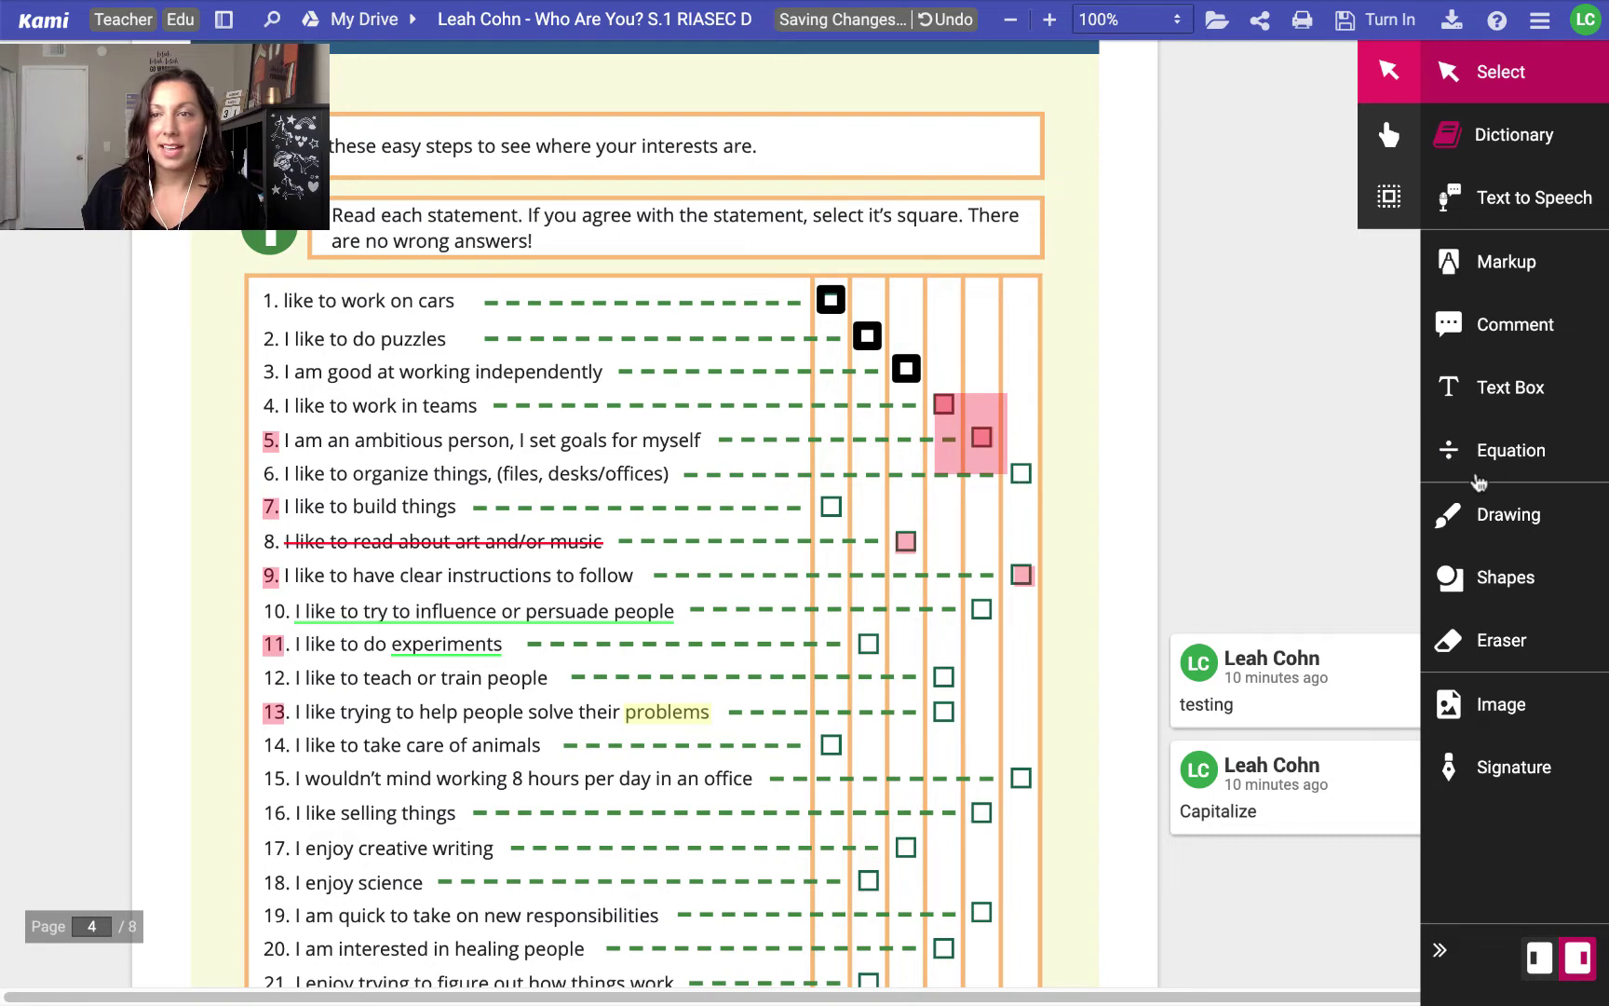
{"action": "left_click", "coordinate": [1390, 197]}
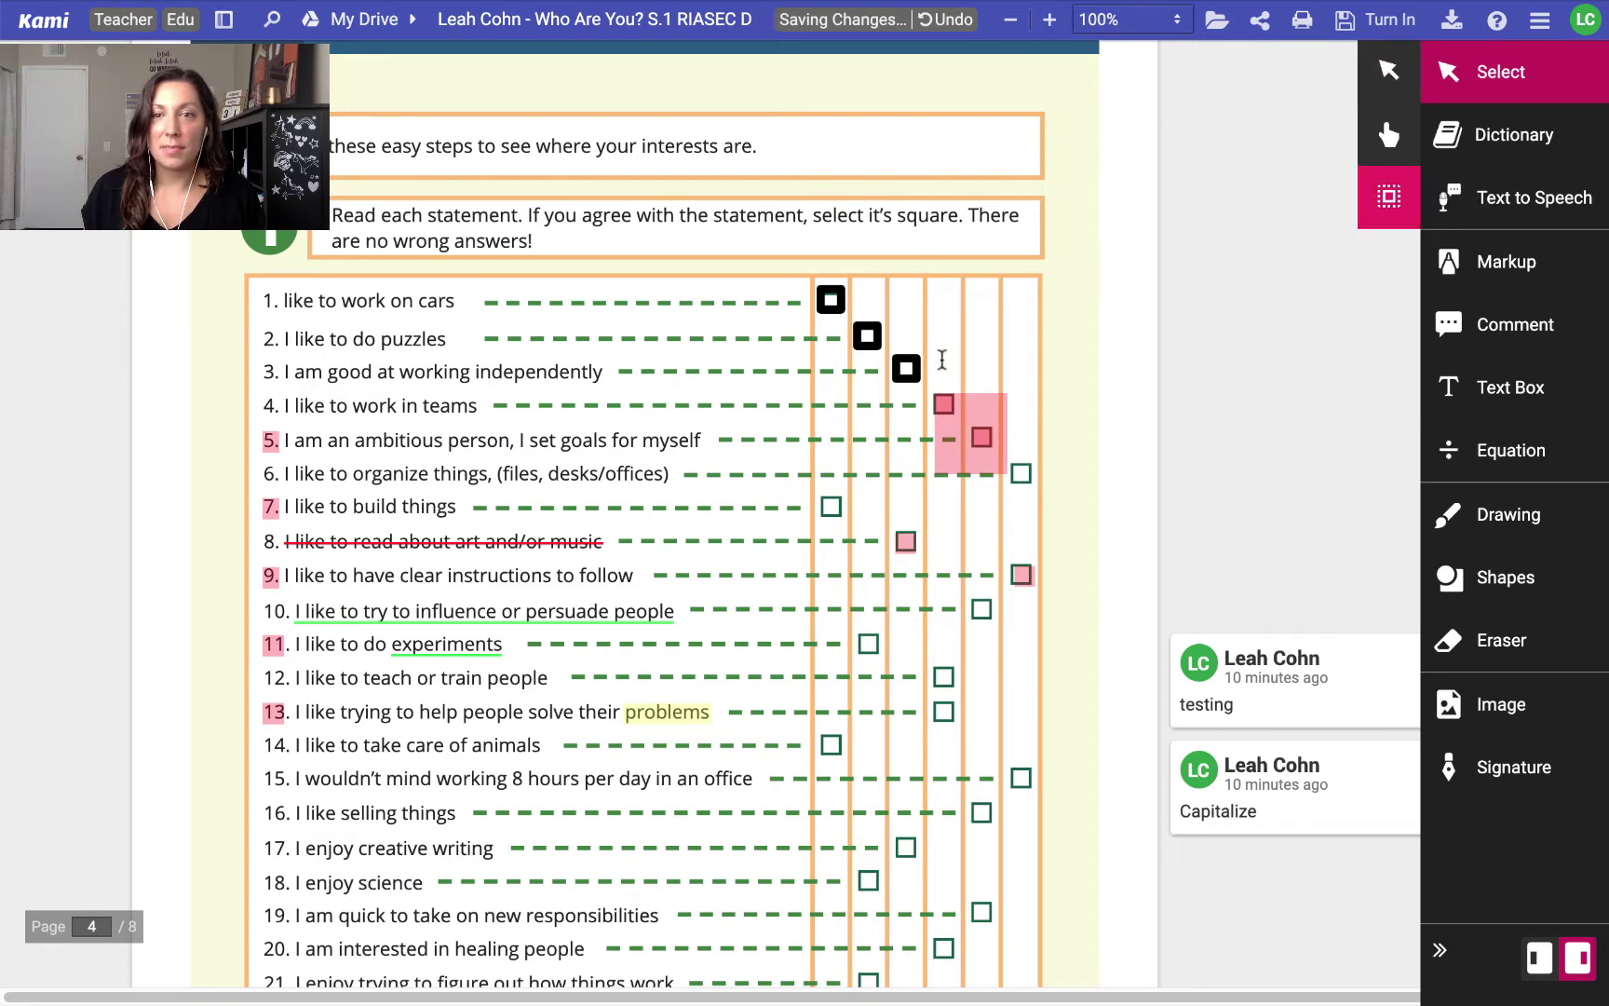
{"action": "left_click", "coordinate": [956, 461]}
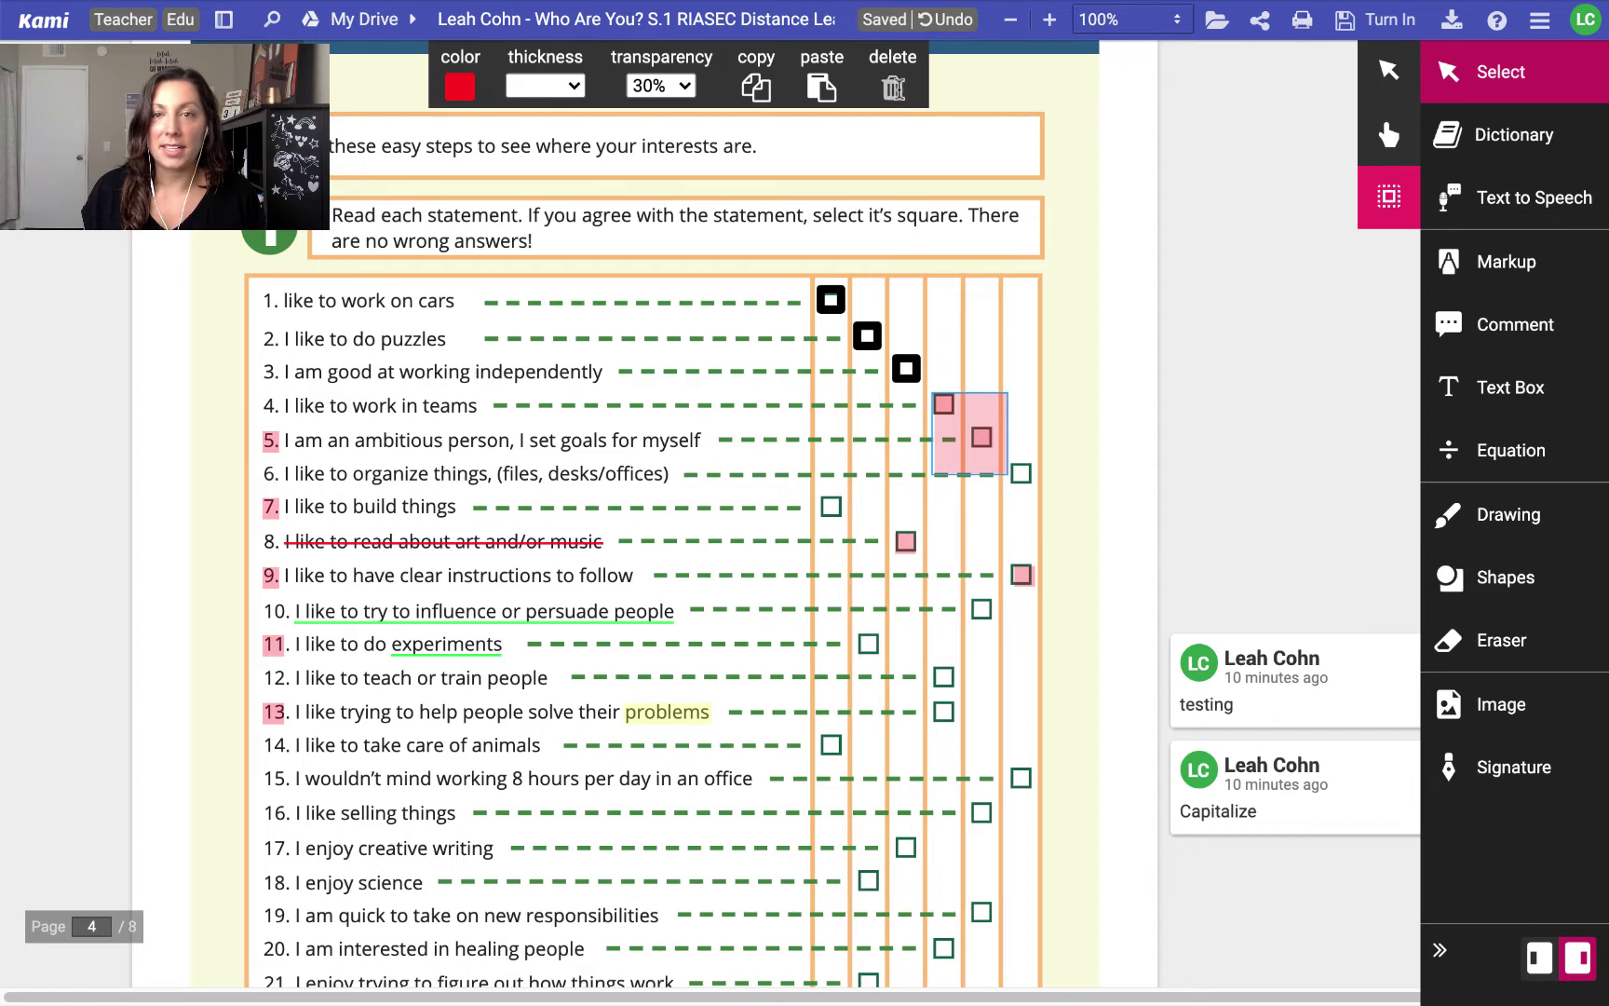
{"action": "left_click", "coordinate": [893, 87]}
{"action": "left_click", "coordinate": [1490, 262]}
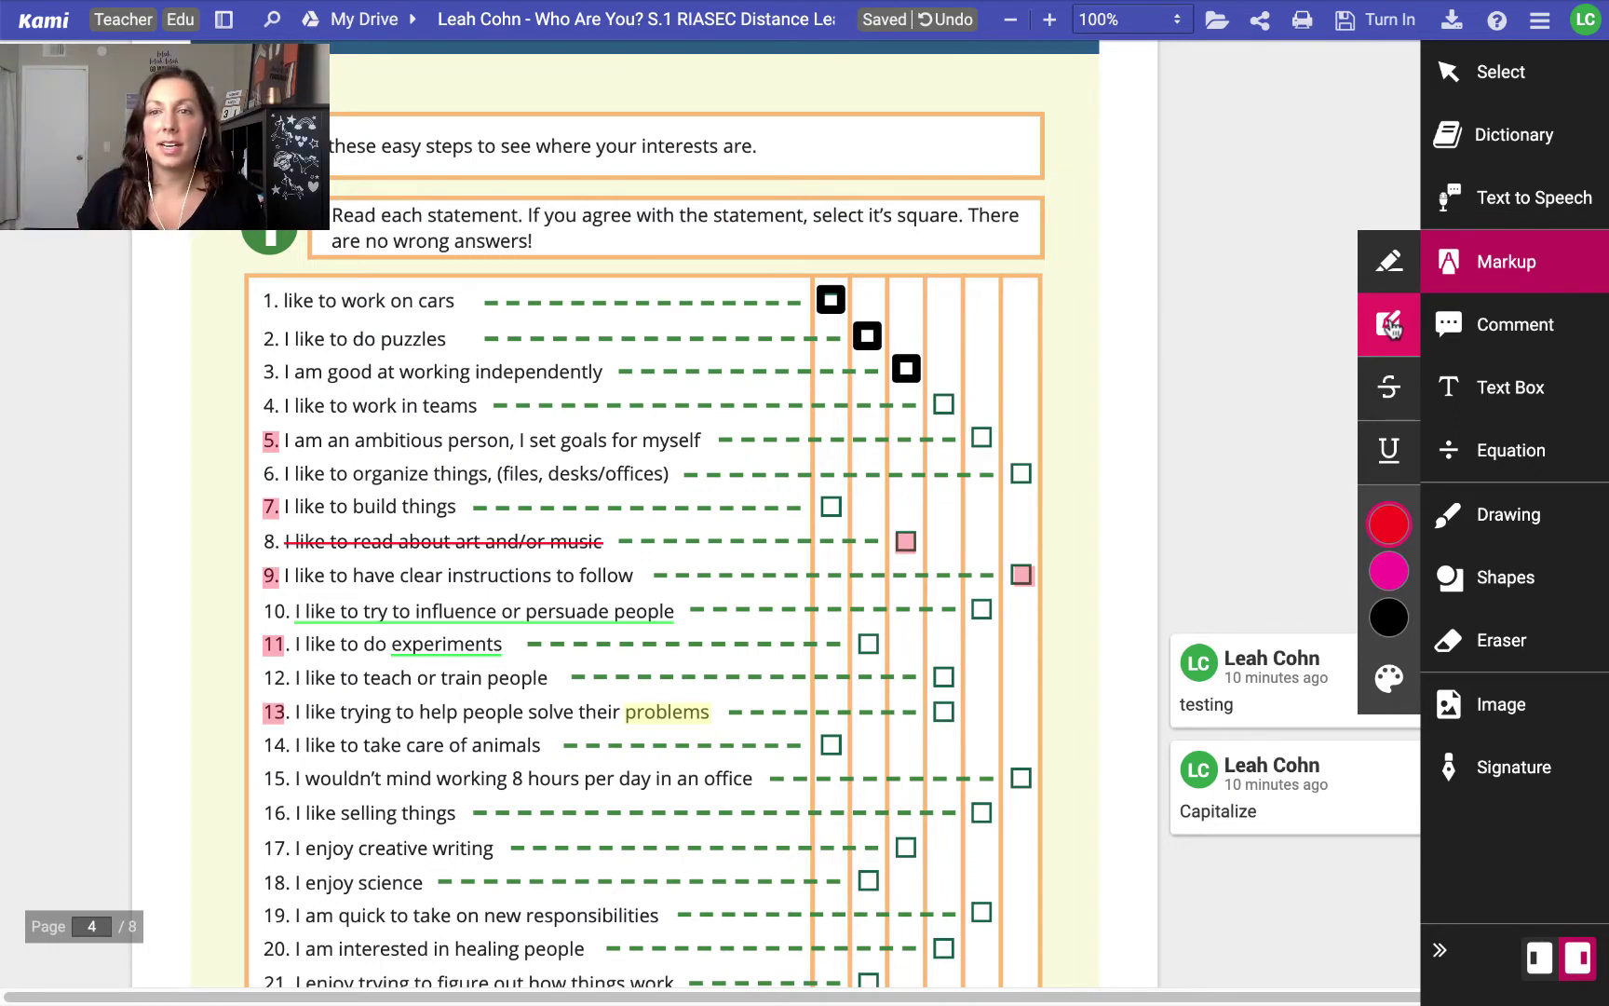
Strike through 'I am good at working independently' and underline the Investigative box's last sentence on page 7
{"action": "left_click", "coordinate": [1389, 387]}
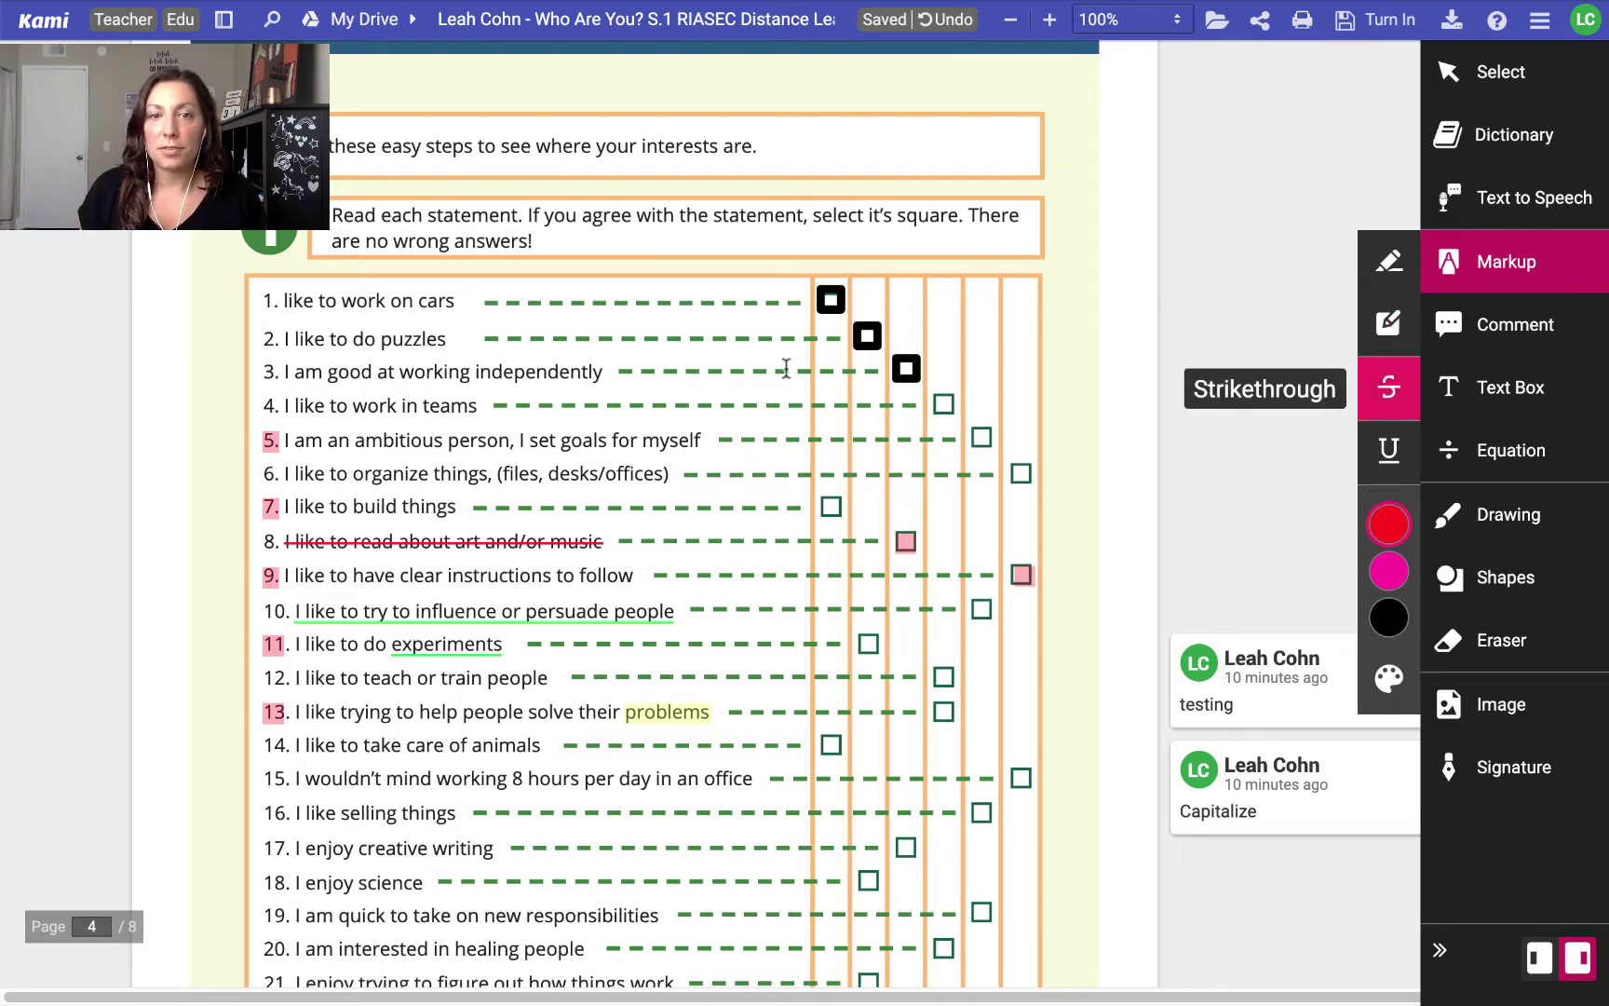
{"action": "left_click_drag", "start_coordinate": [285, 373], "coordinate": [606, 374]}
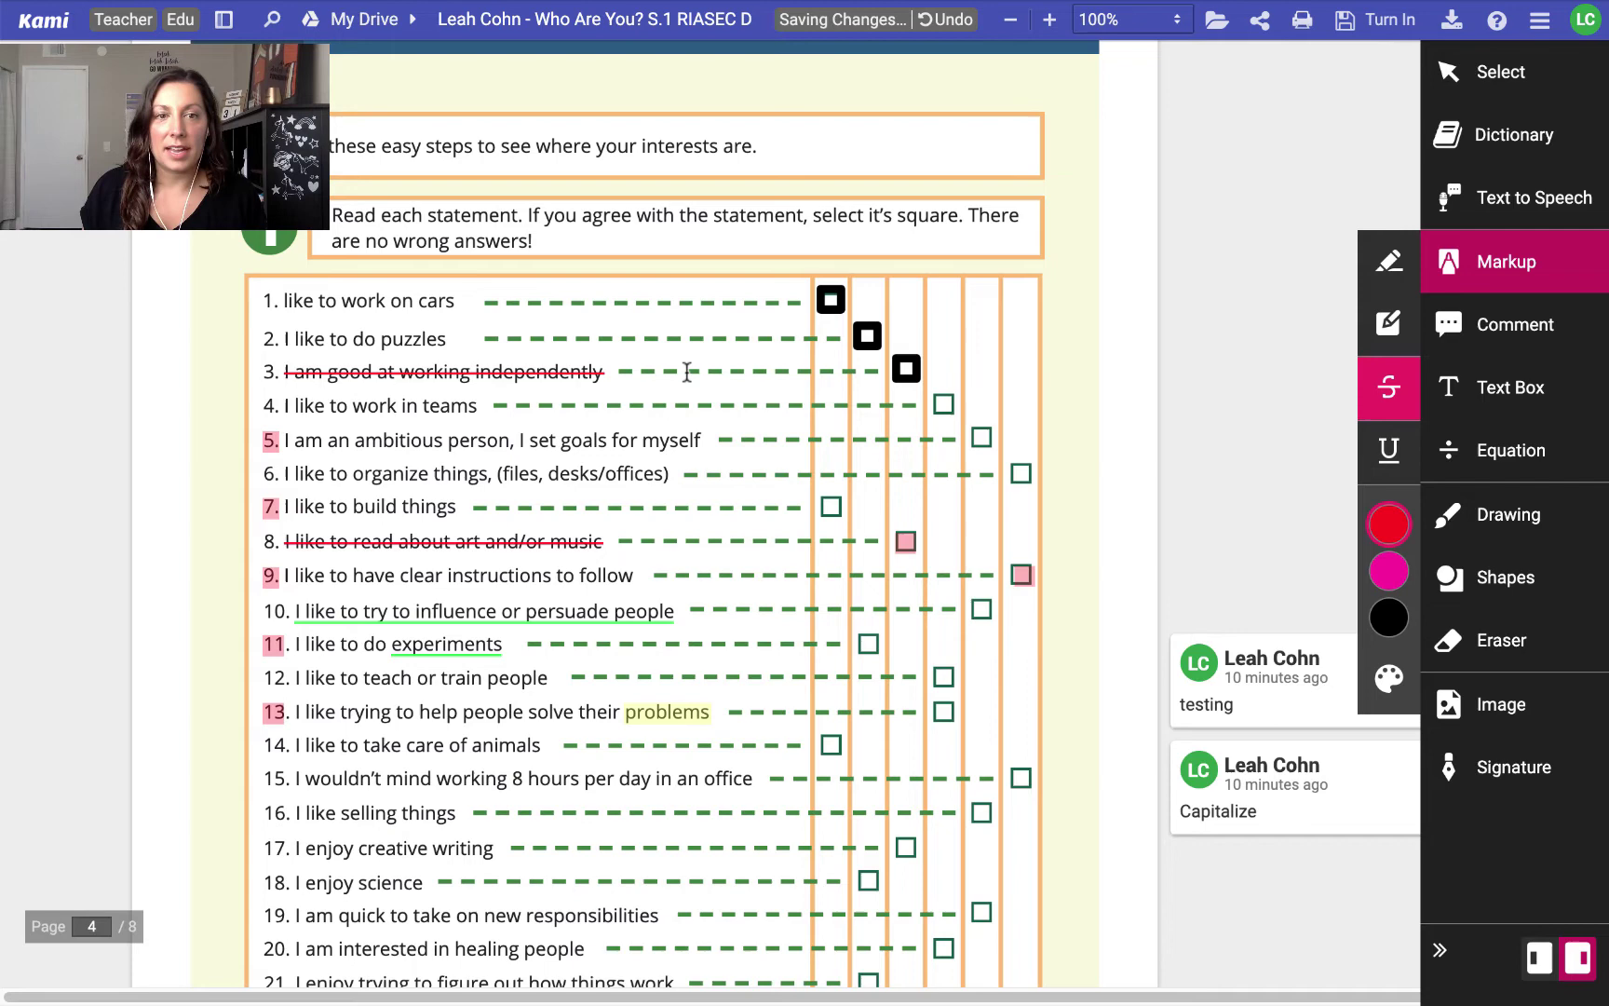
{"action": "left_click", "coordinate": [1399, 453]}
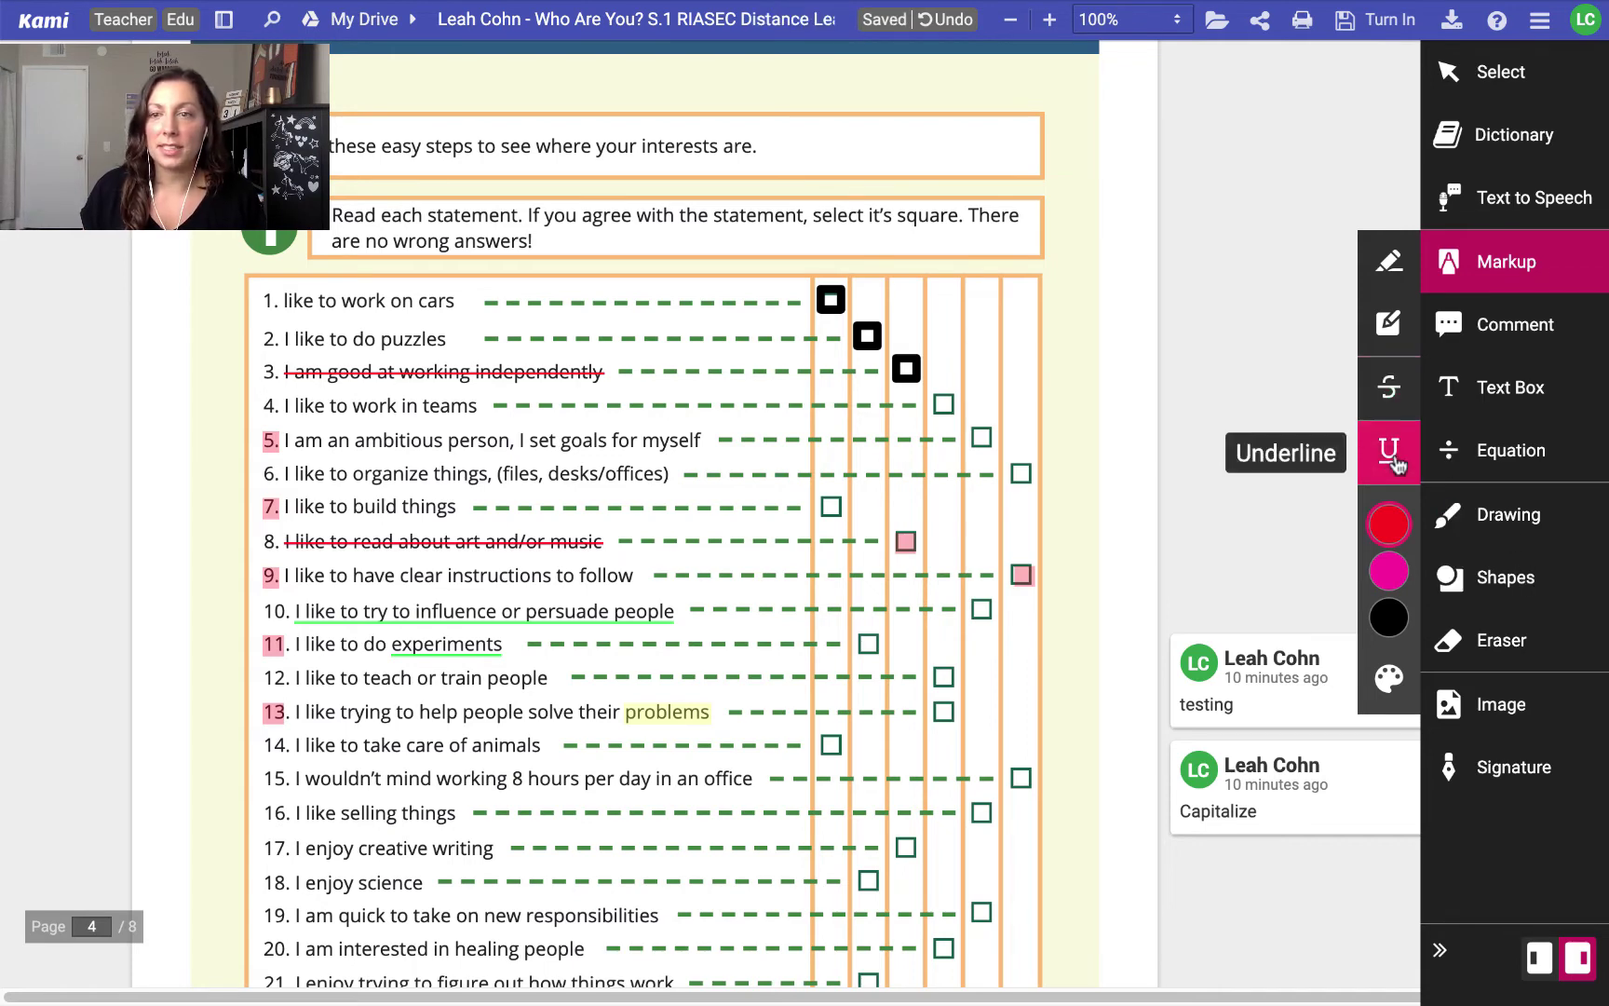
{"action": "scroll", "coordinate": [552, 434], "scroll_direction": "down", "scroll_amount": 20}
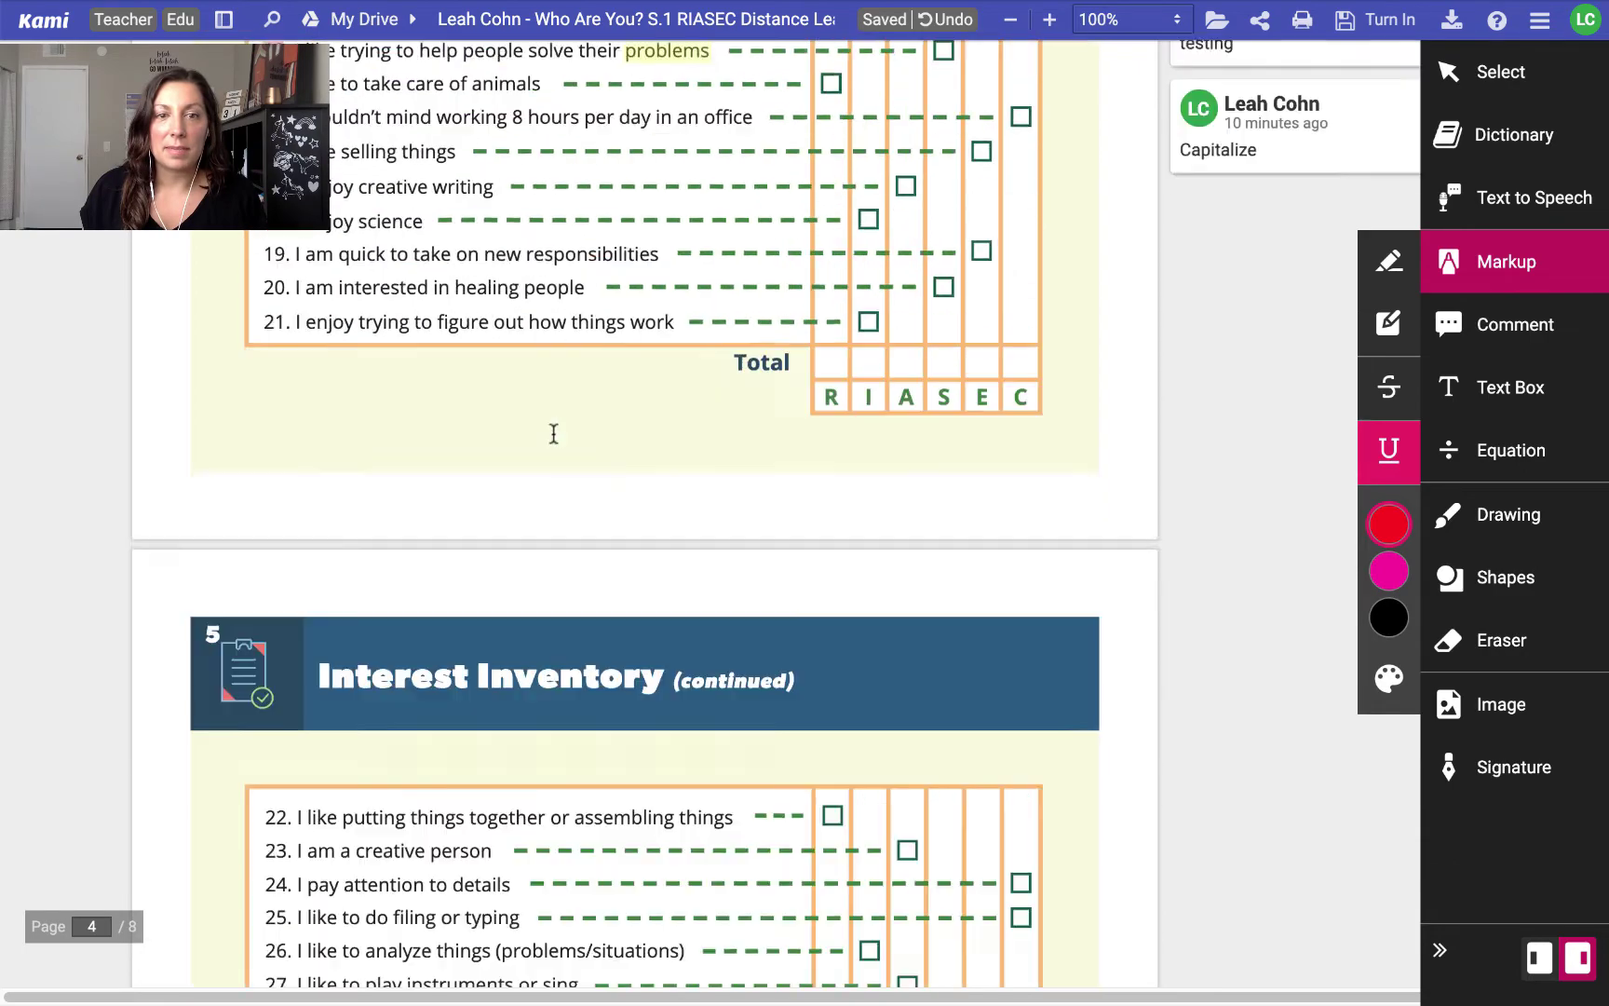
{"action": "scroll", "coordinate": [870, 510], "scroll_direction": "down", "scroll_amount": 12}
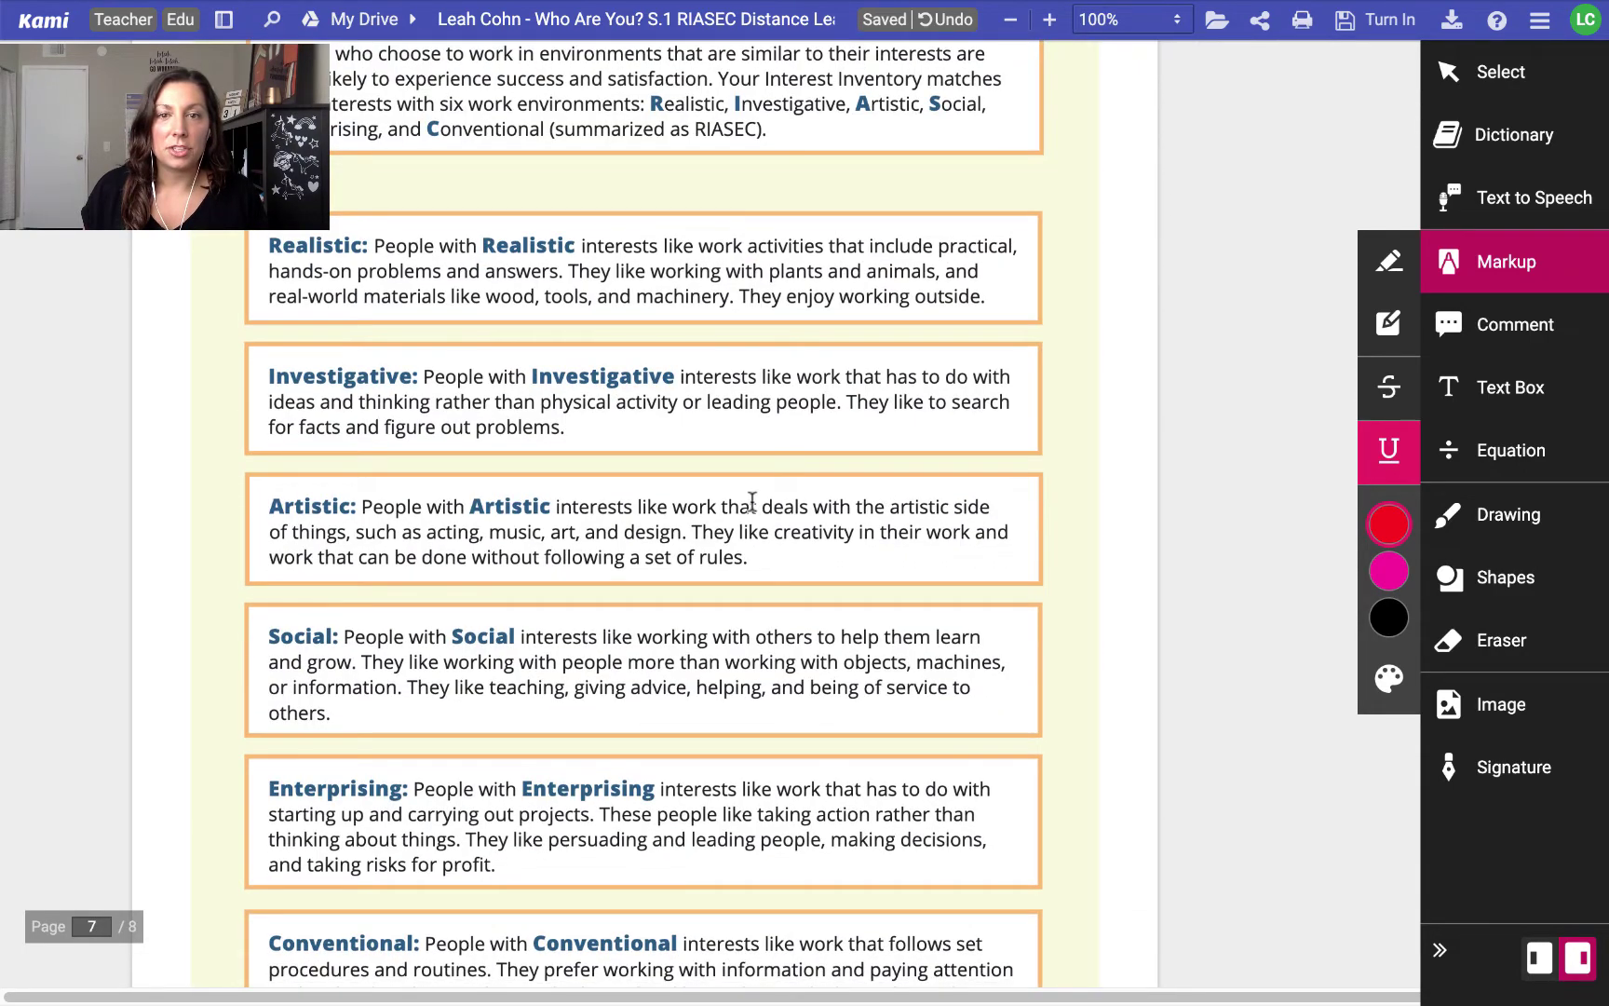
{"action": "left_click_drag", "start_coordinate": [849, 399], "coordinate": [566, 426]}
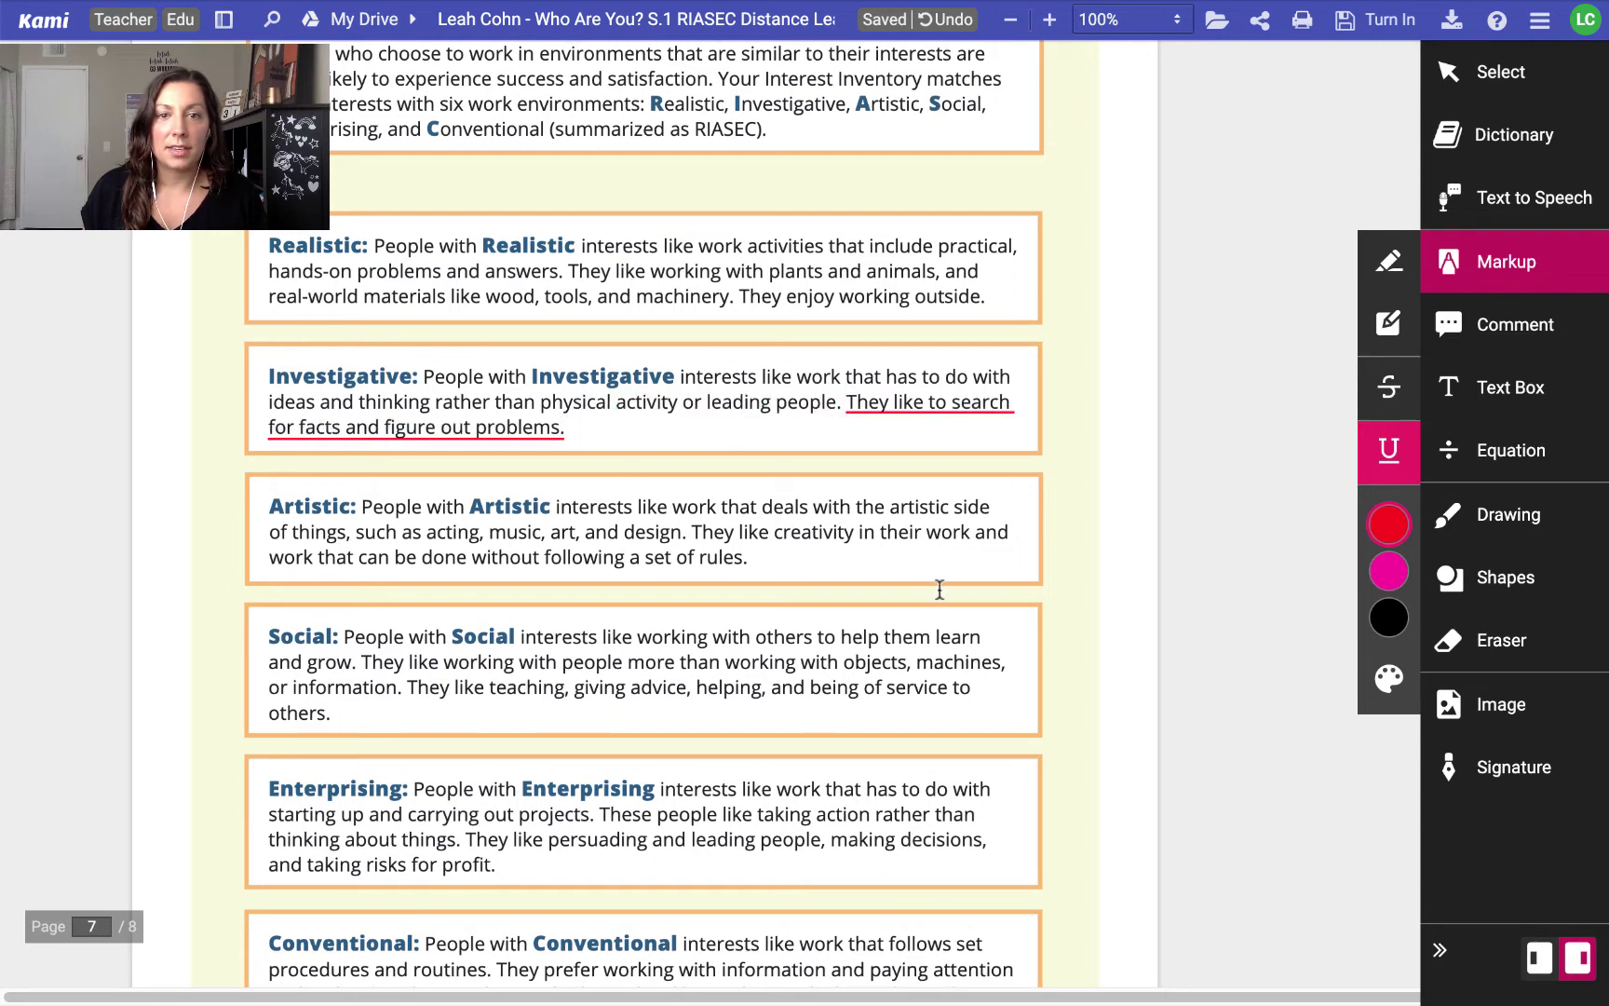
Recolour the Investigative sentence's underline lavender
{"action": "mouse_move", "coordinate": [1388, 579]}
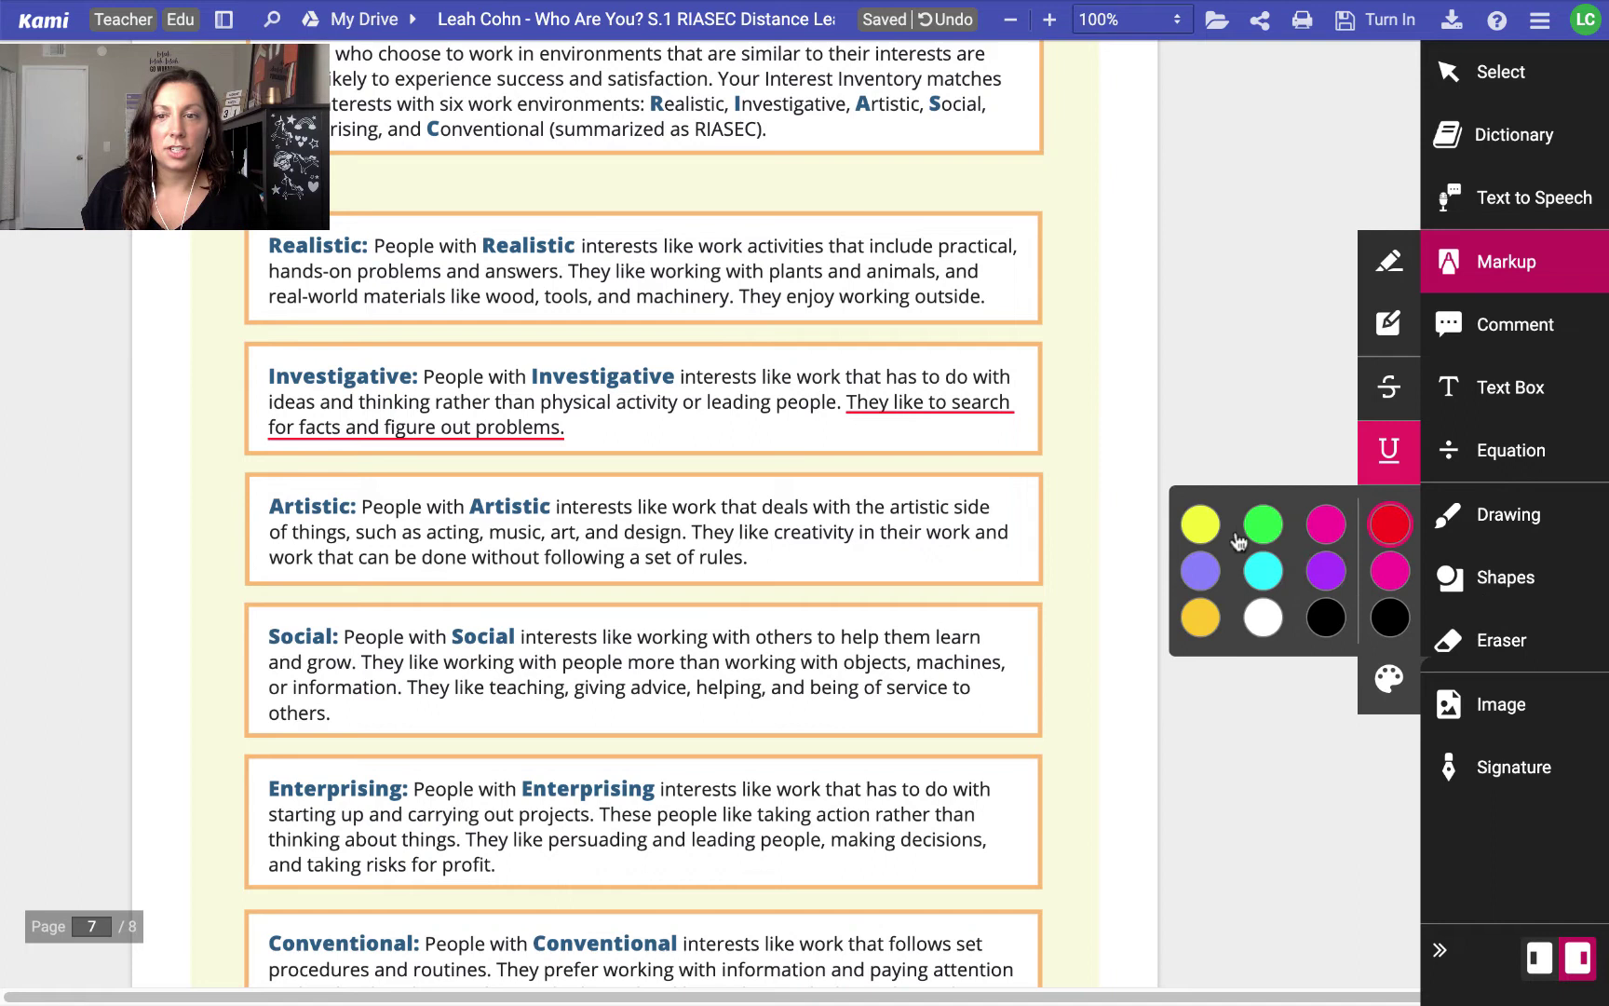
{"action": "left_click", "coordinate": [885, 407]}
{"action": "left_click", "coordinate": [812, 346]}
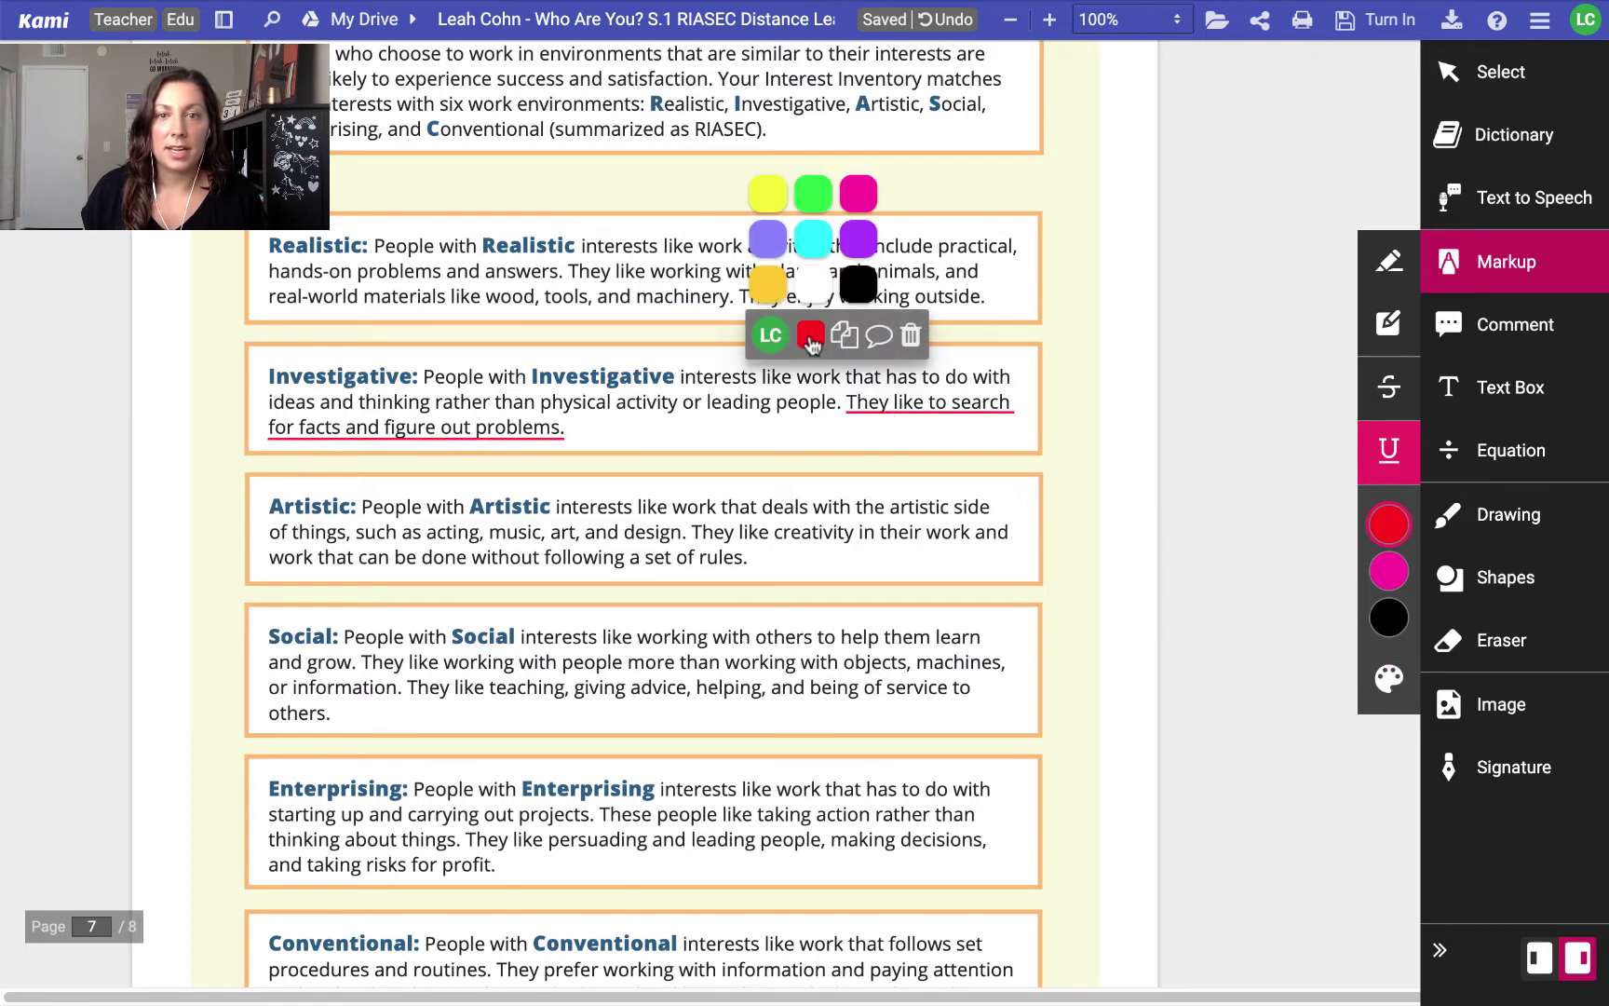
{"action": "left_click", "coordinate": [767, 240]}
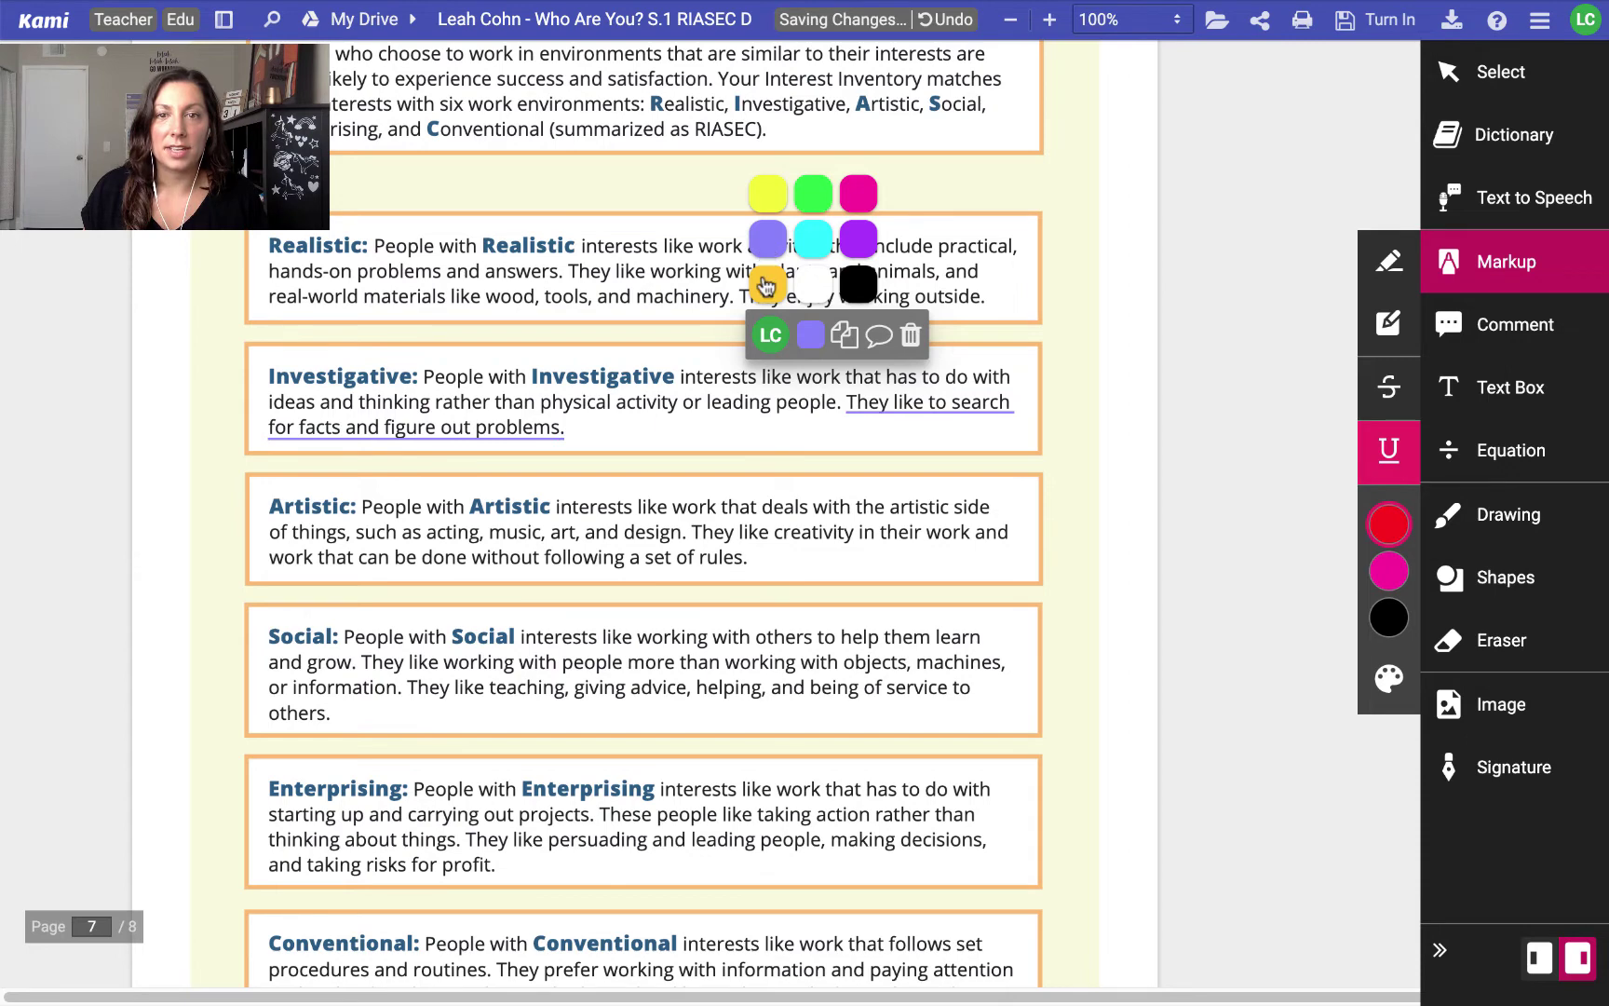
Comment 'Research more on this.' on the underlined sentence; abandon a screen-capture comment on the Artistic box
{"action": "left_click", "coordinate": [880, 337]}
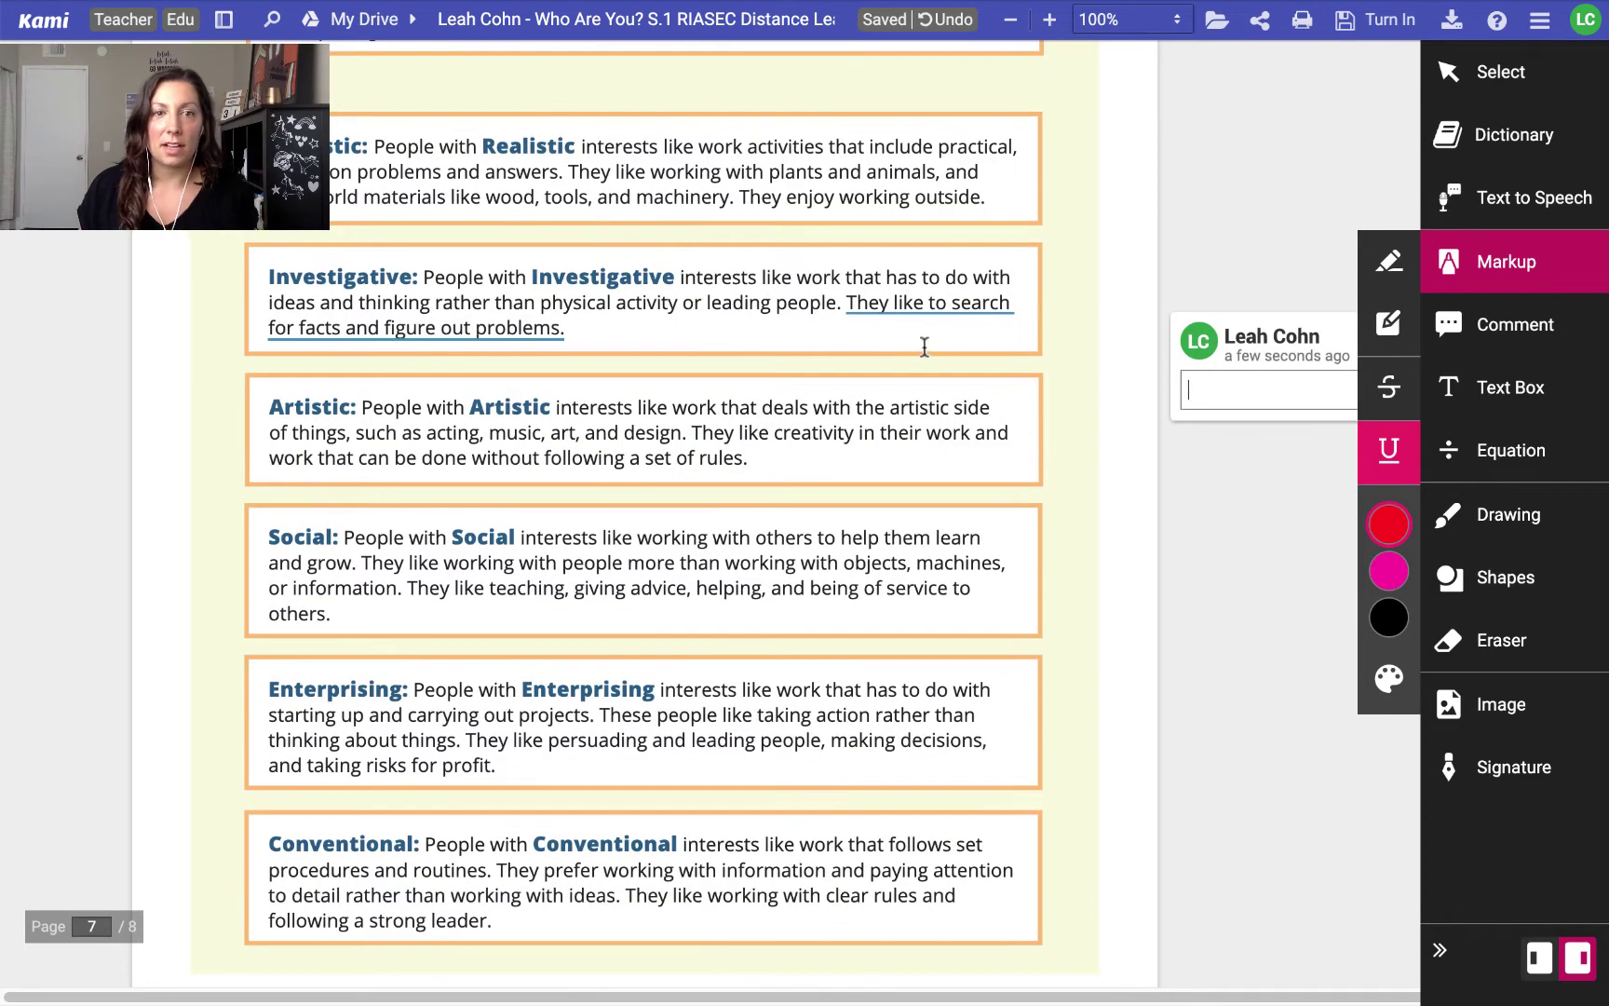
{"action": "type", "text": "Rese"}
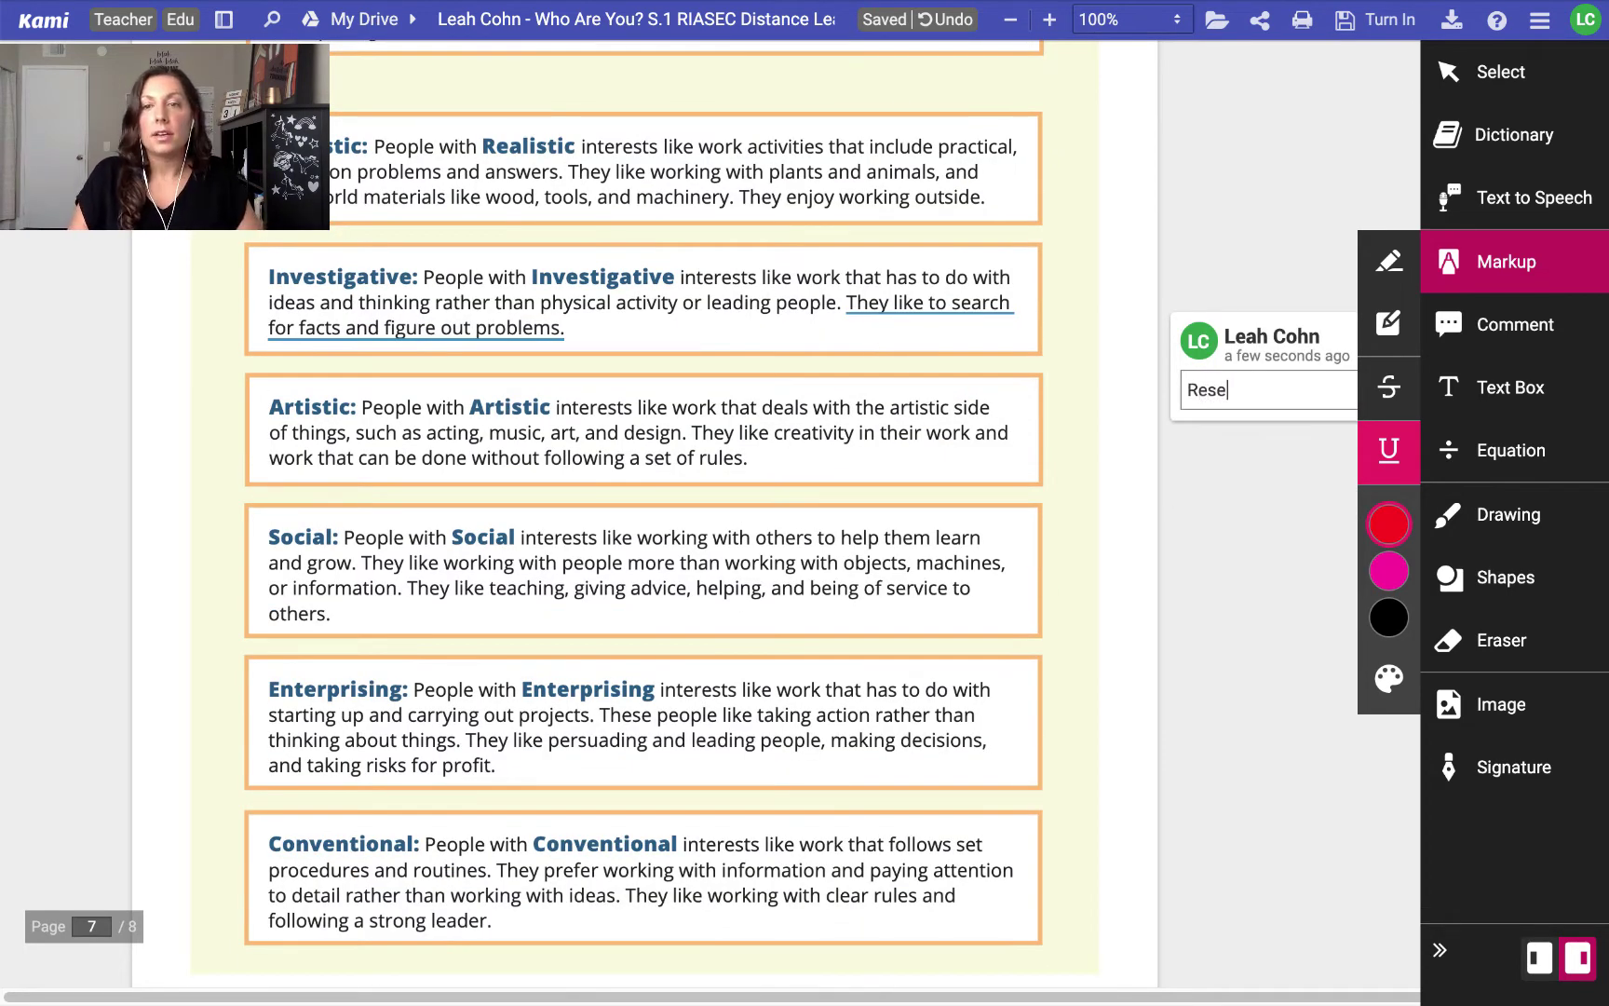
{"action": "type", "text": "arch moe on "}
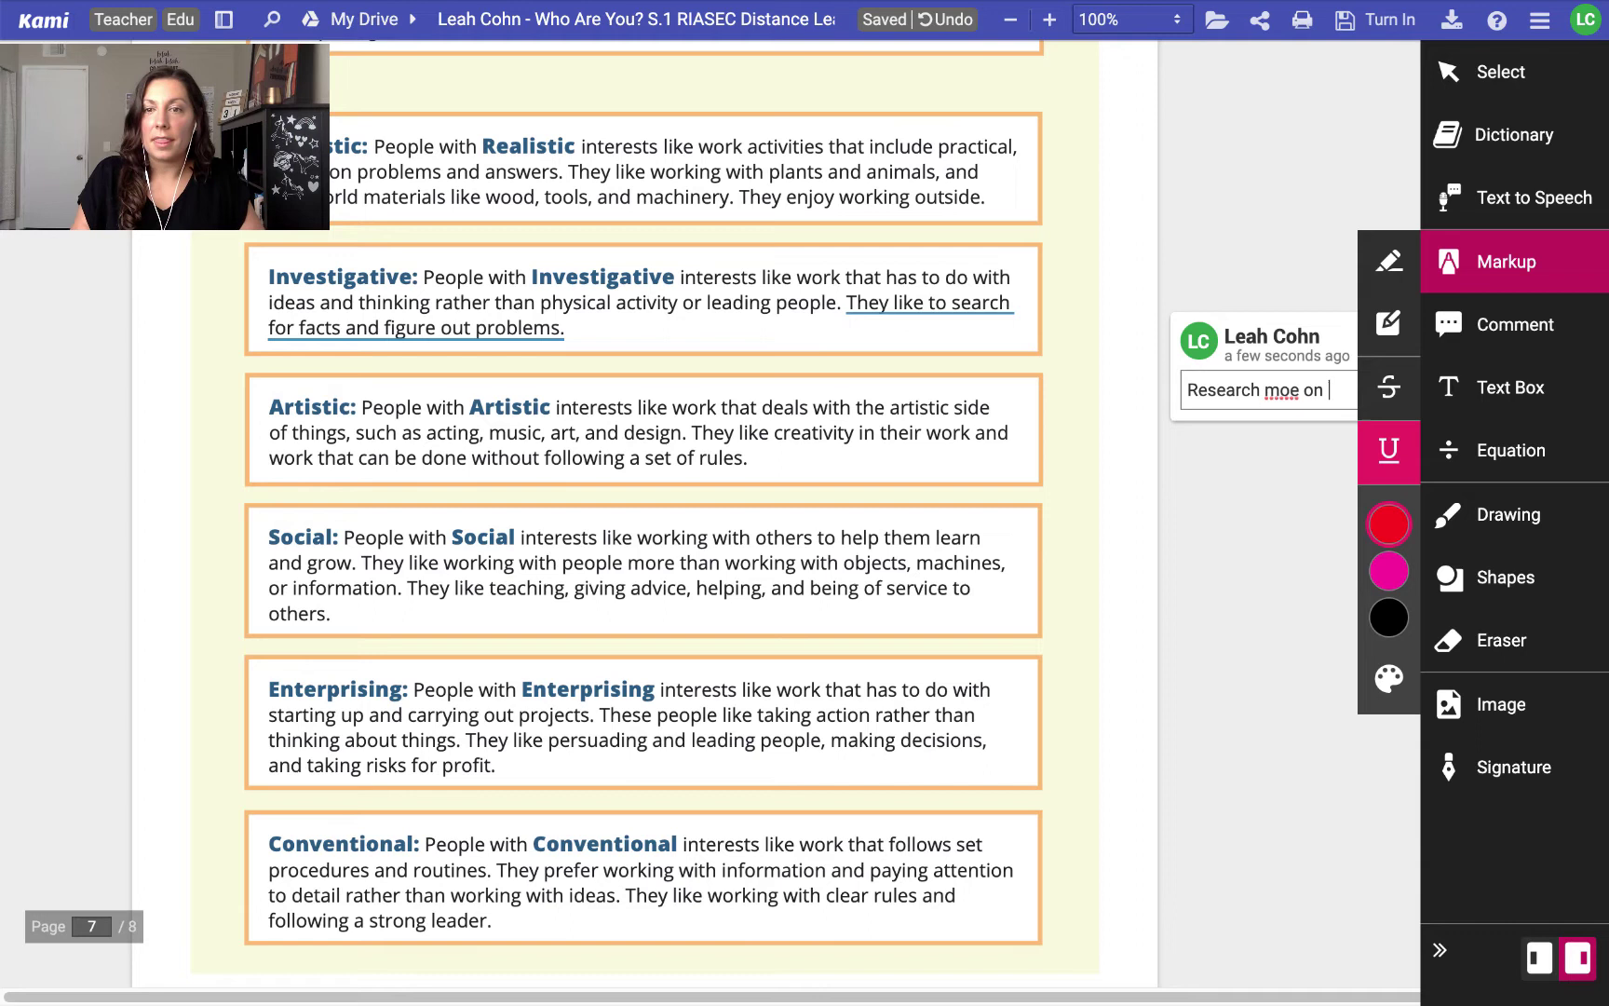
{"action": "key", "text": "BackSpace"}
{"action": "key", "text": "BackSpace"}
{"action": "key", "text": "BackSpace"}
{"action": "key", "text": "BackSpace"}
{"action": "key", "text": "BackSpace"}
{"action": "type", "text": "re on this"}
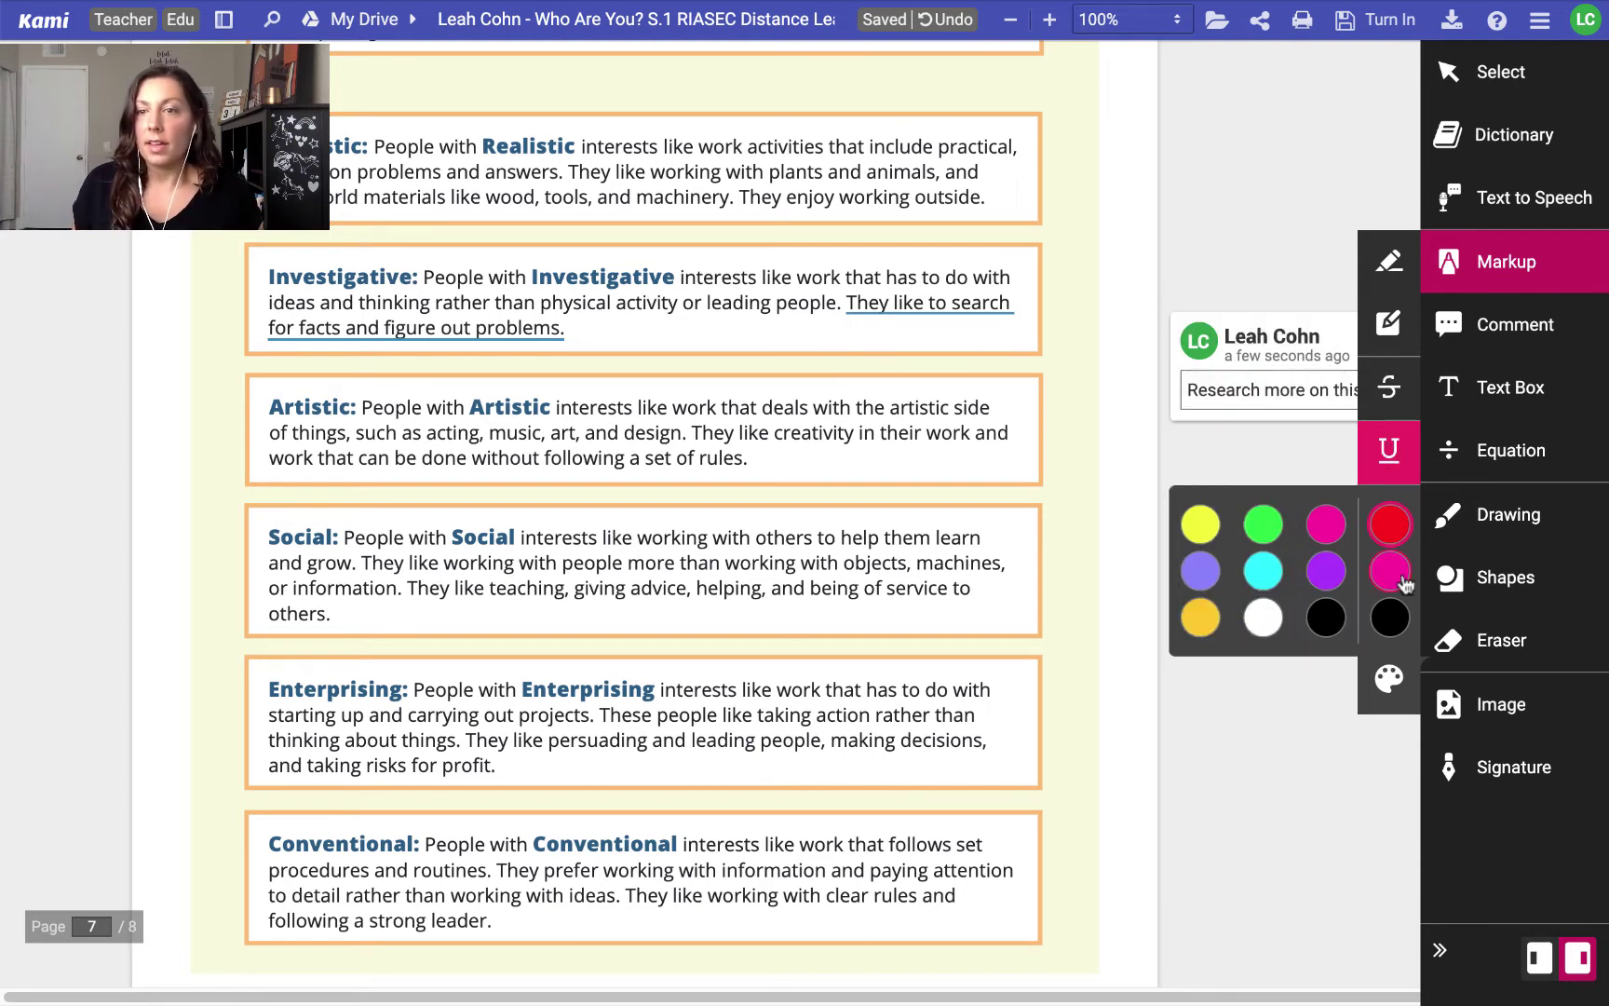
{"action": "left_click", "coordinate": [1511, 340]}
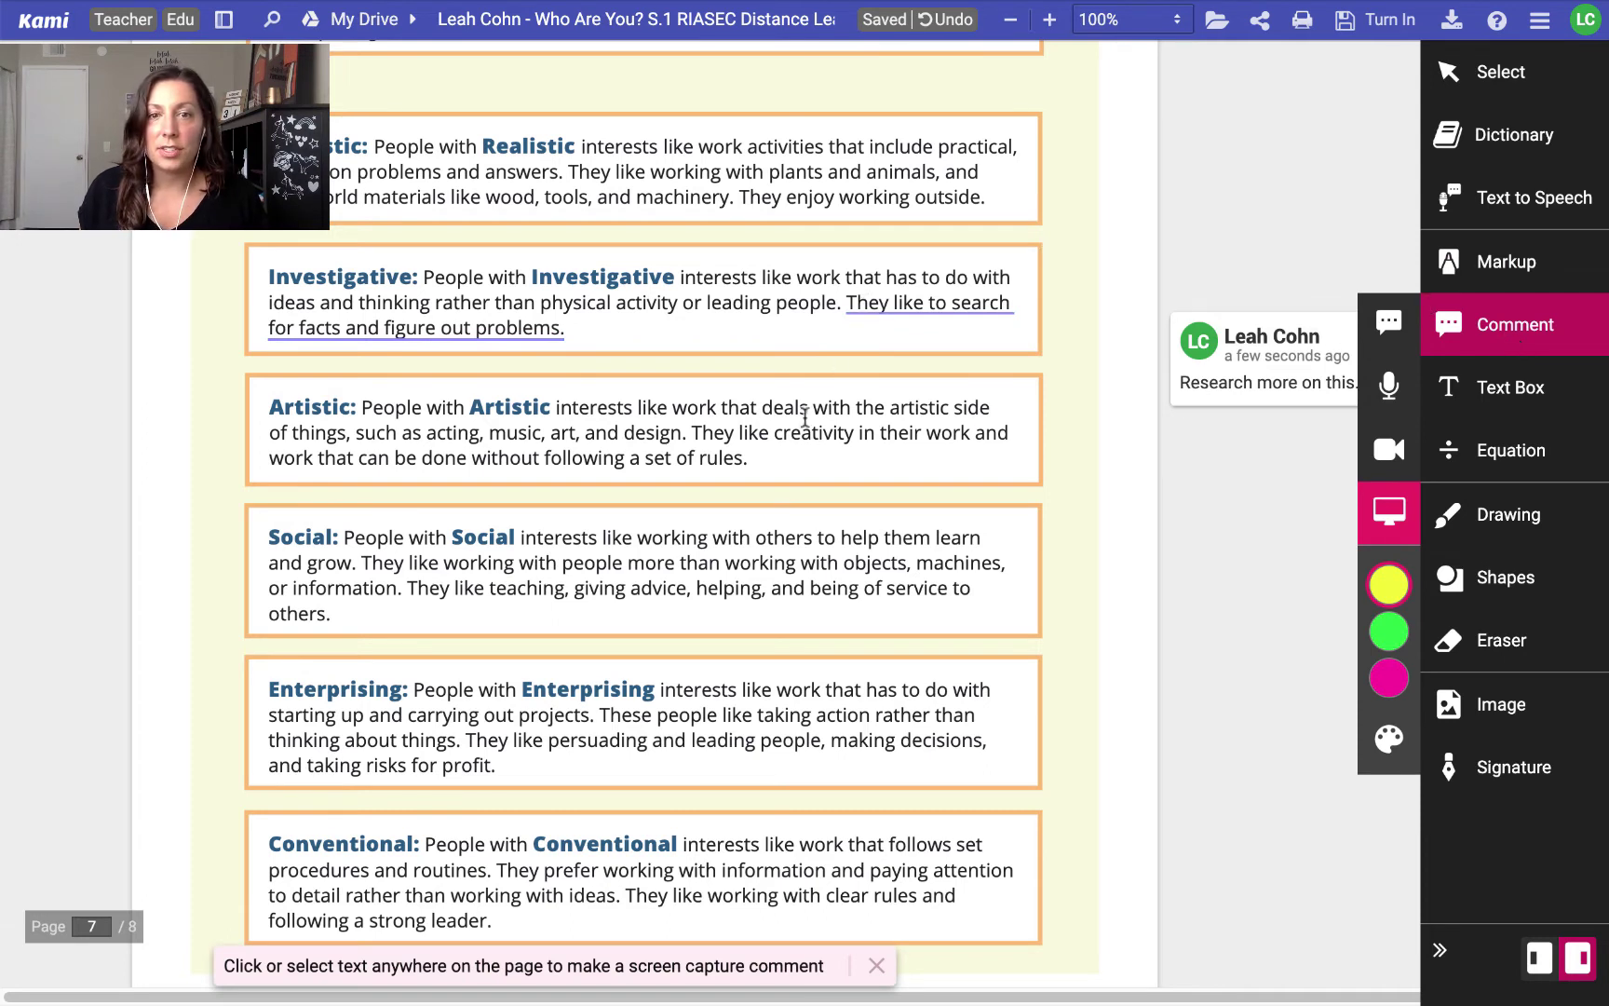
{"action": "left_click_drag", "start_coordinate": [692, 429], "coordinate": [762, 464]}
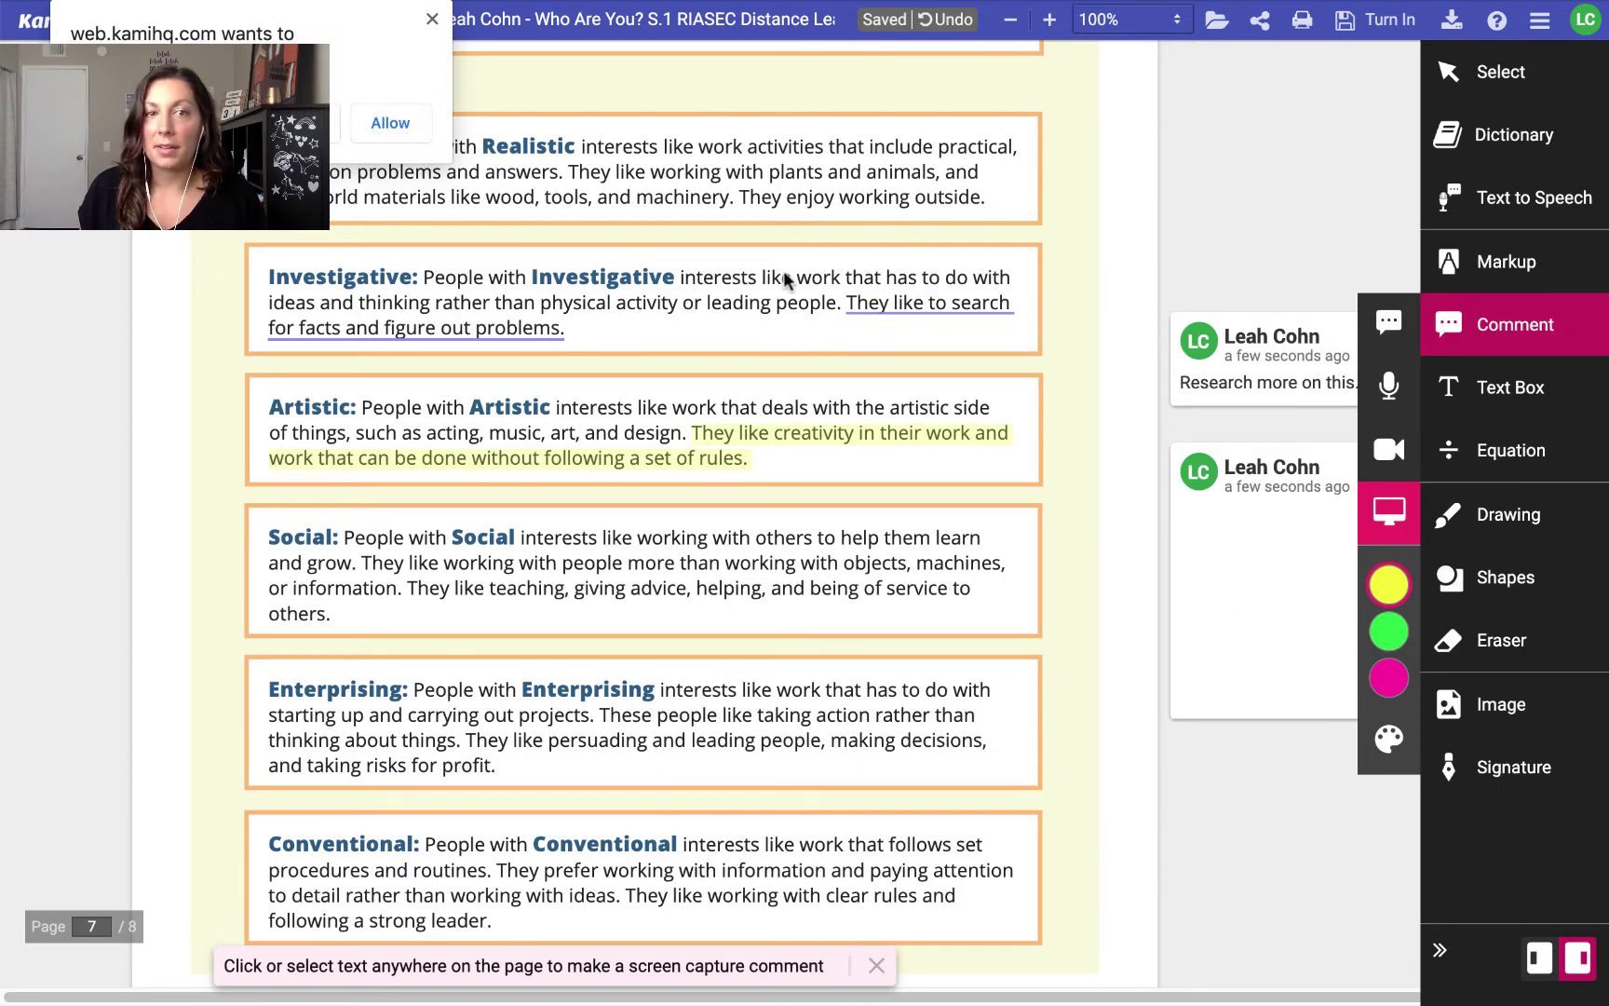
{"action": "left_click", "coordinate": [430, 19]}
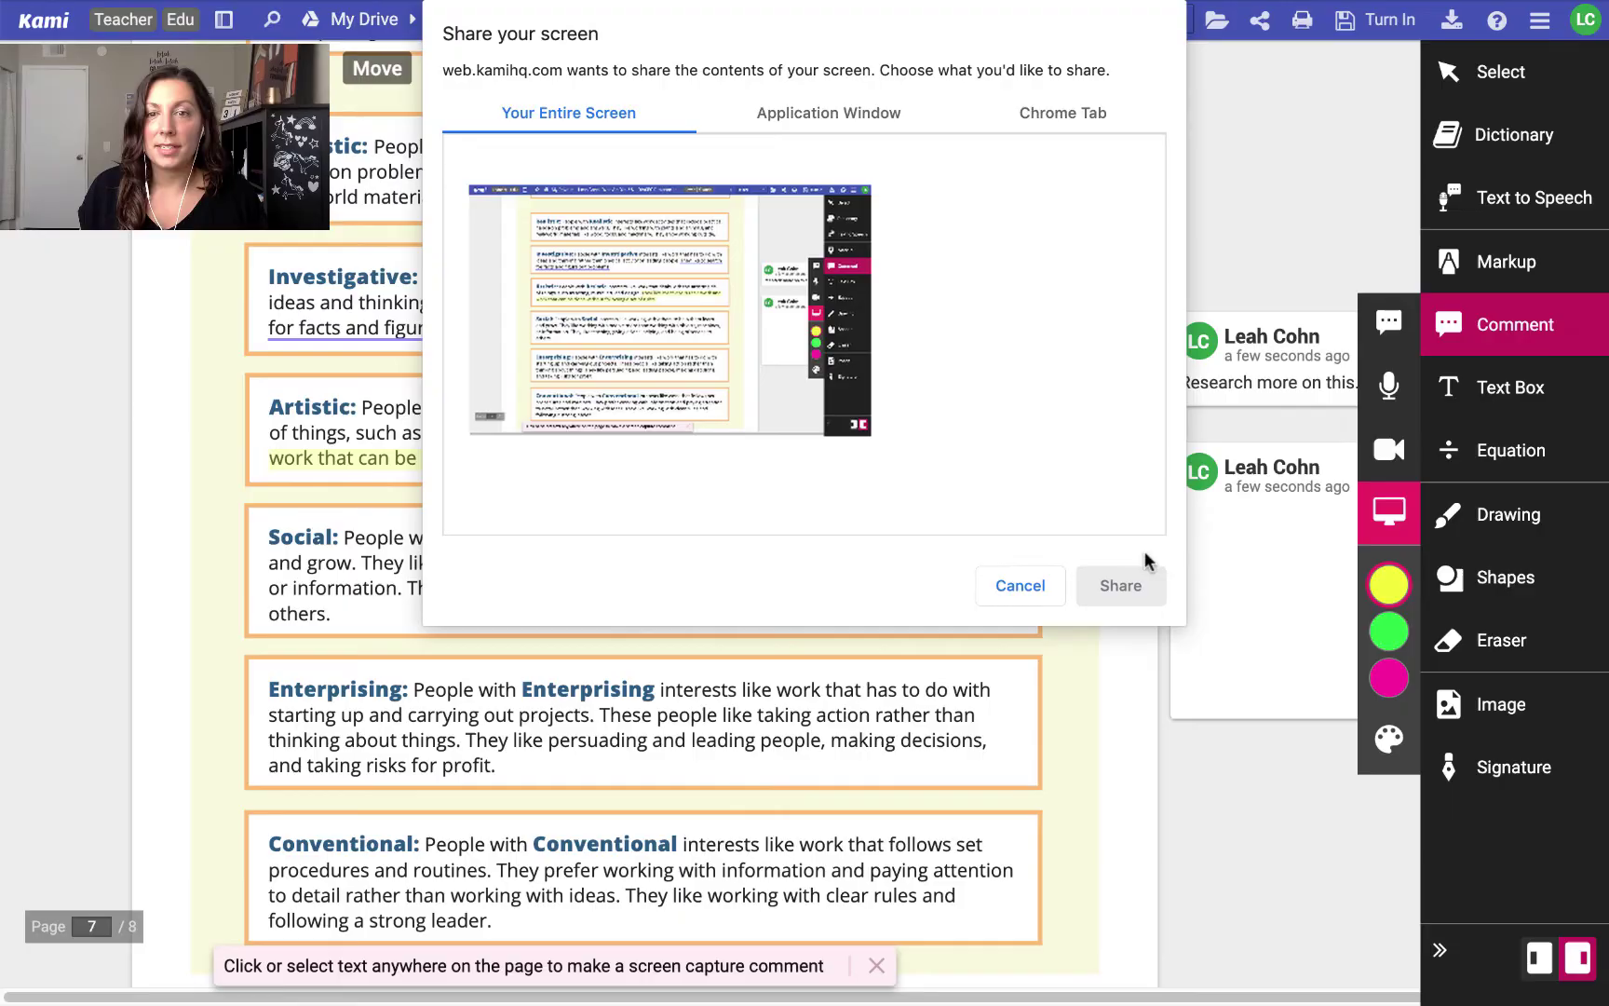
{"action": "left_click", "coordinate": [1013, 581]}
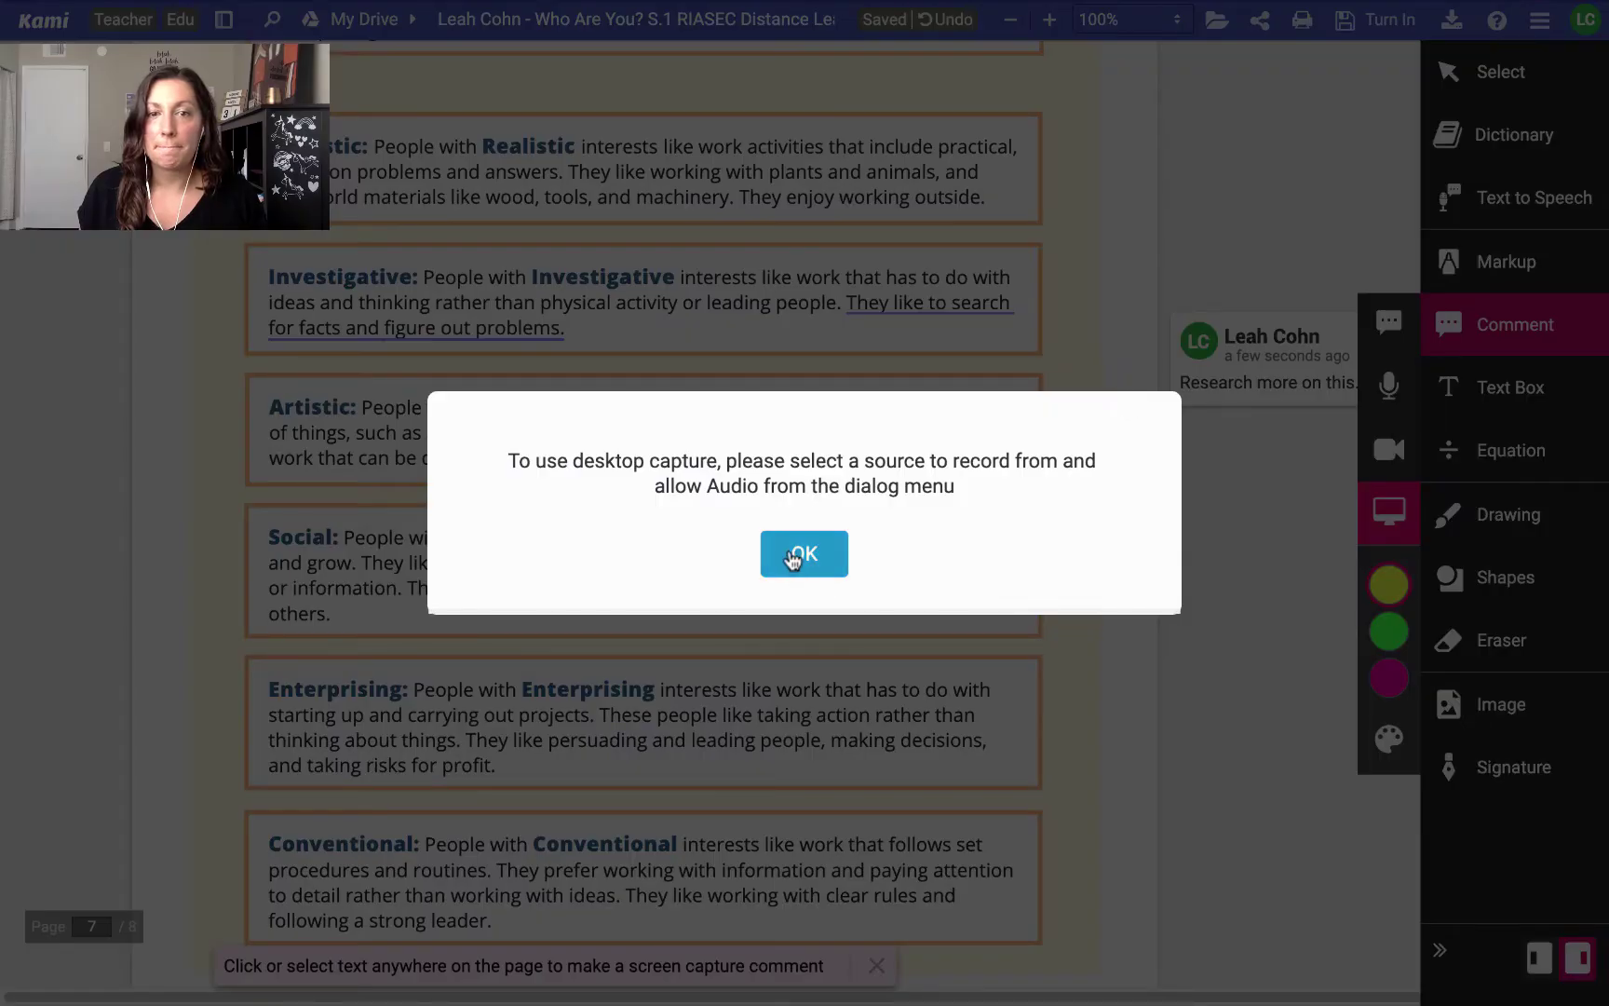
{"action": "left_click", "coordinate": [801, 555]}
{"action": "left_click", "coordinate": [1494, 330]}
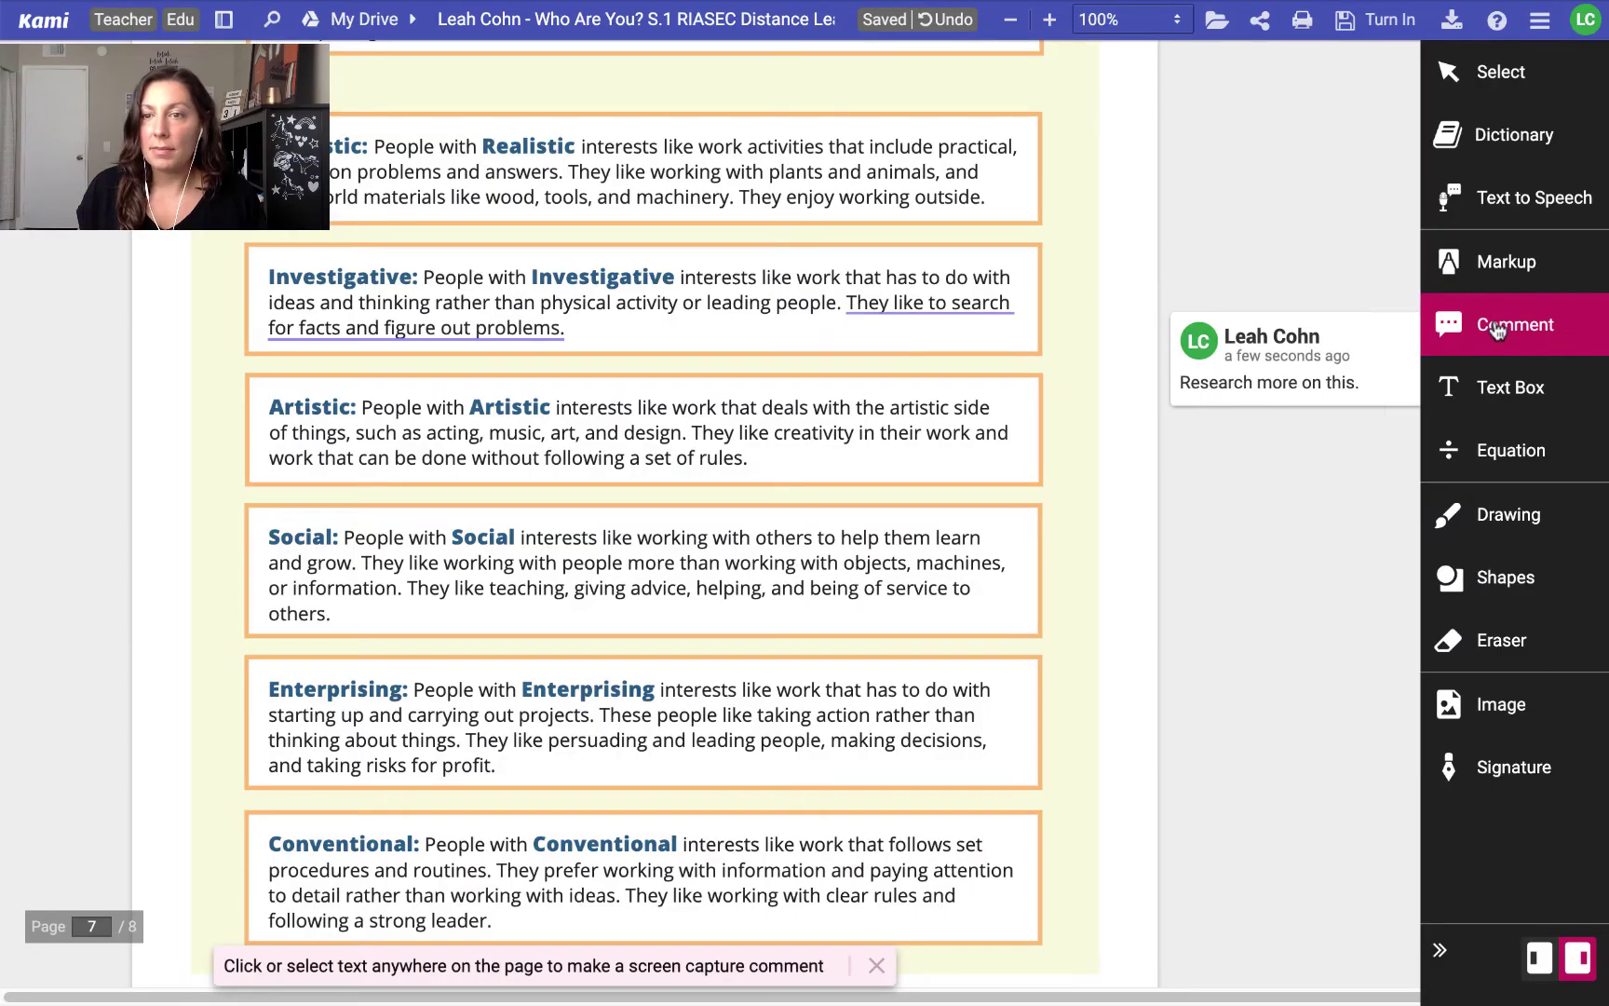
{"action": "left_click", "coordinate": [1451, 326]}
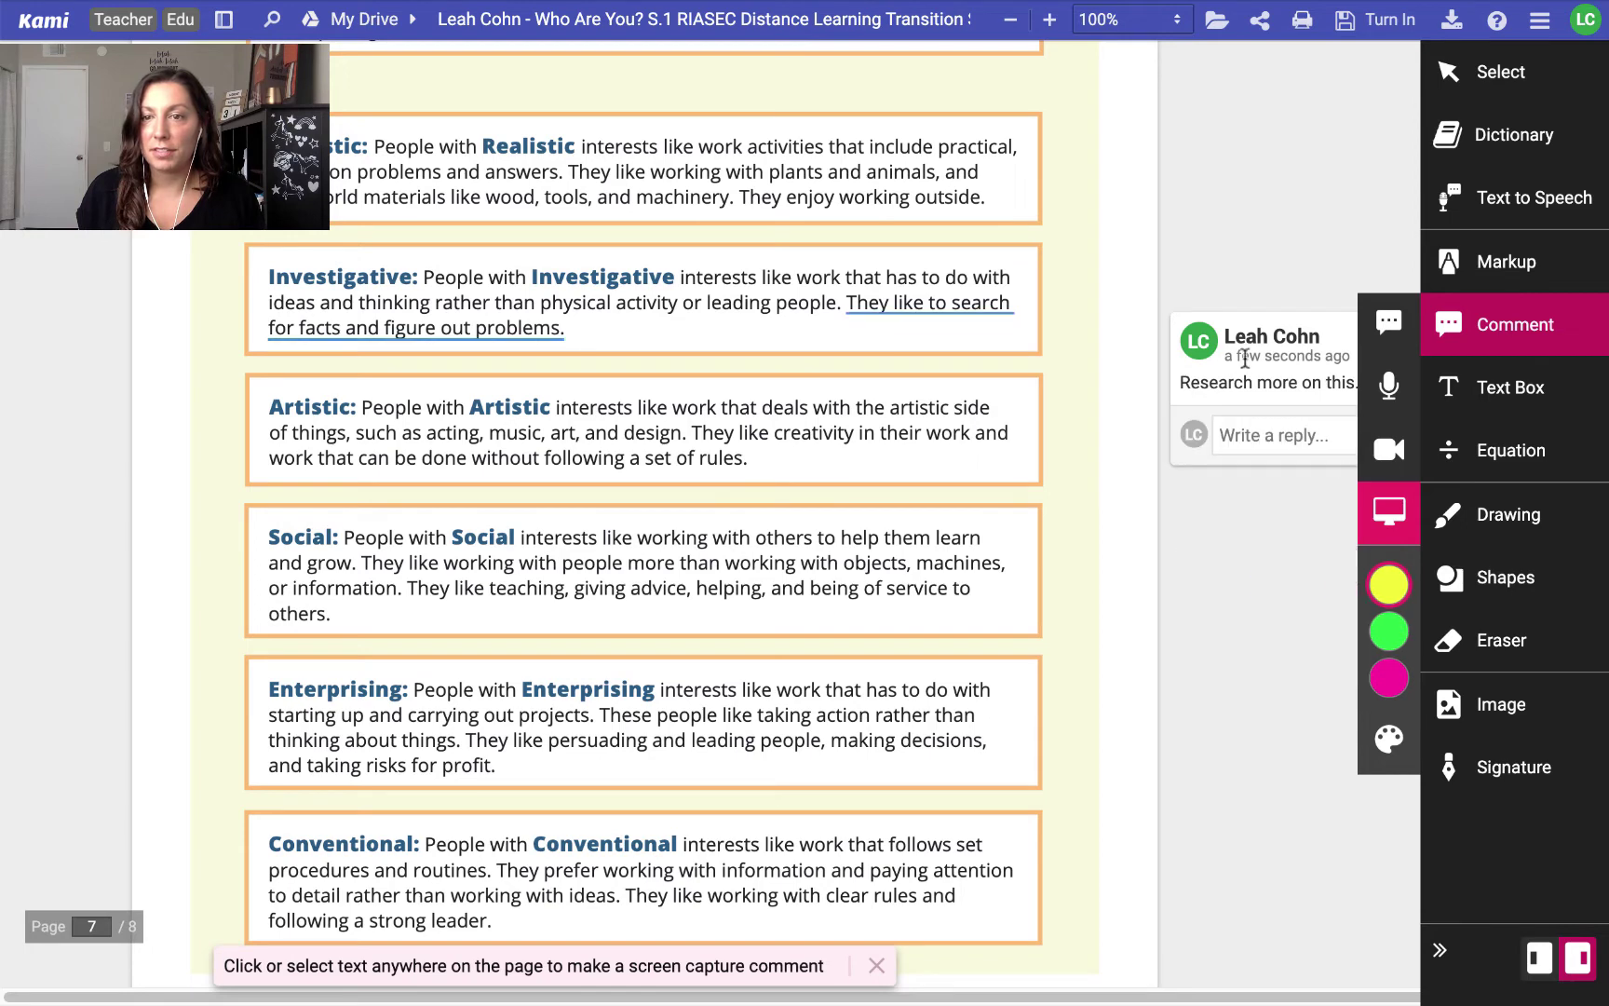
Place a red 'Answer #1 only today.' text box with 2.0pt spacing at the top of page 8
{"action": "left_click", "coordinate": [1513, 389]}
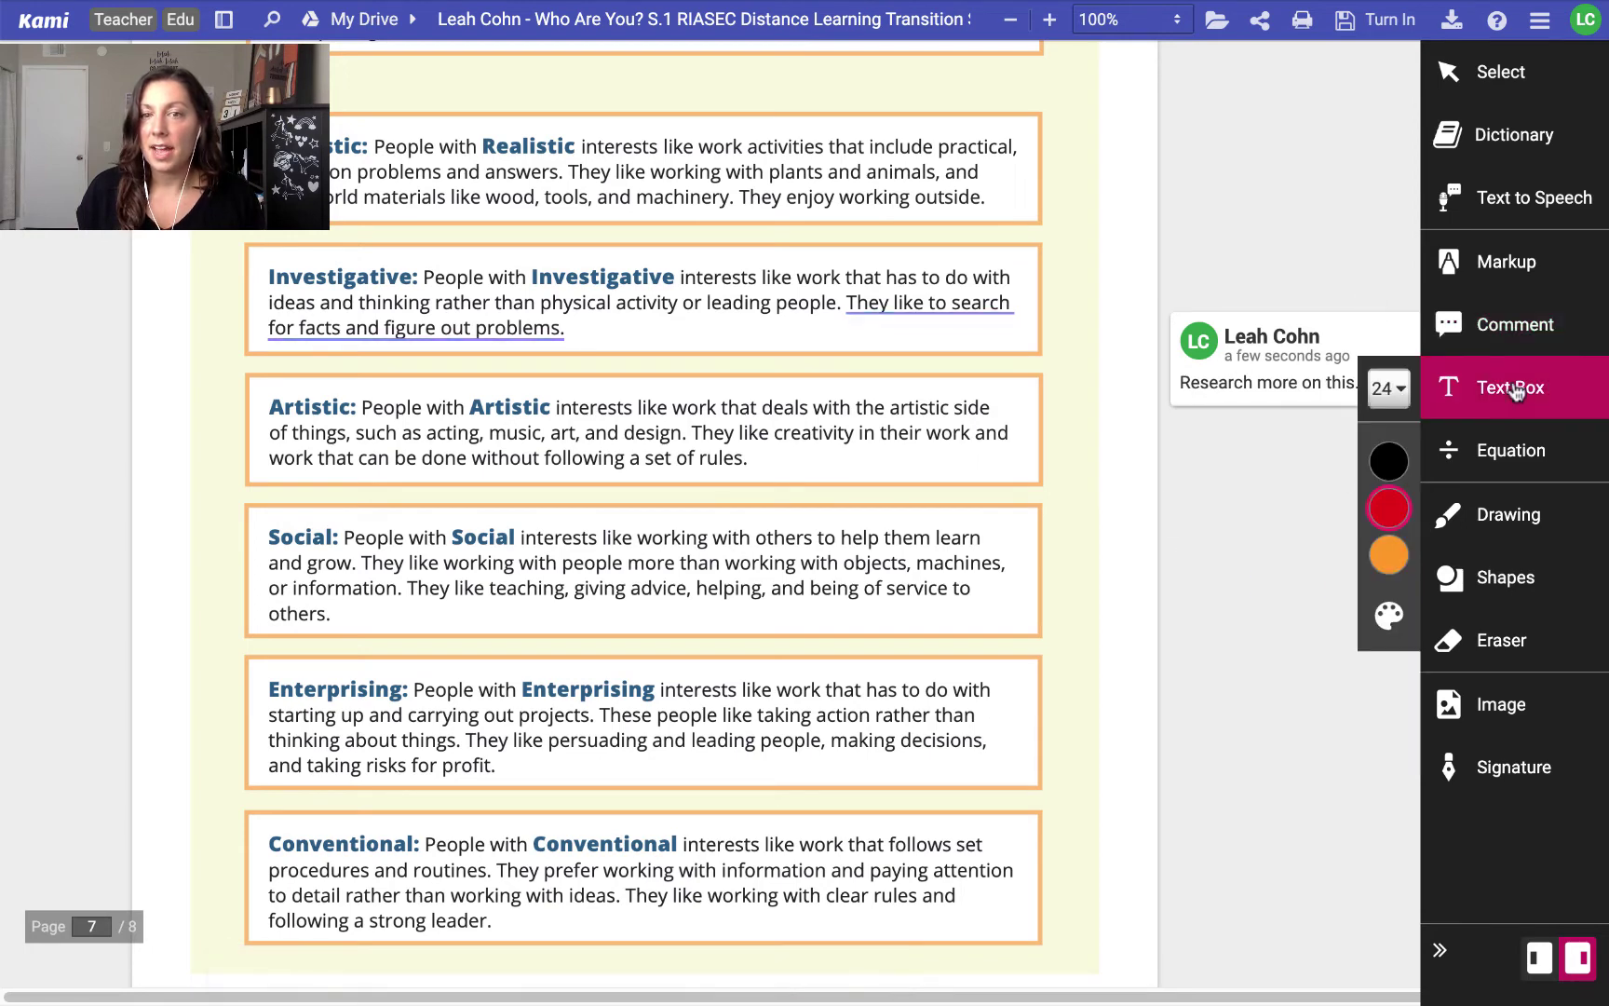
{"action": "scroll", "coordinate": [1078, 457], "scroll_direction": "down", "scroll_amount": 10}
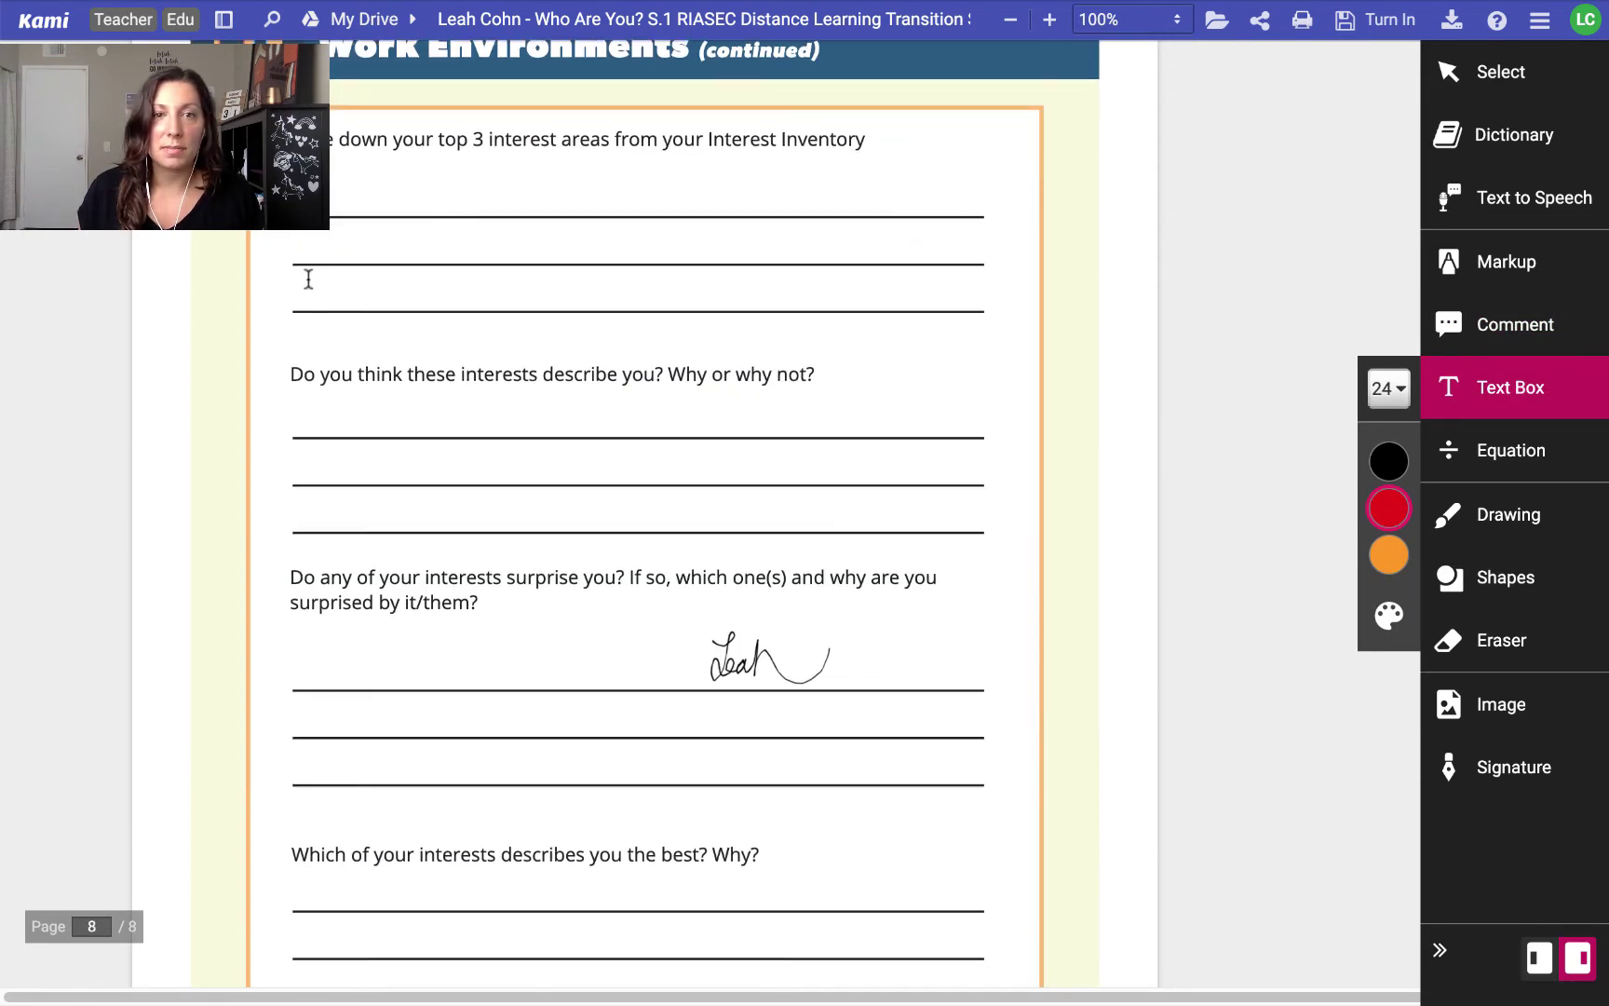
{"action": "left_click", "coordinate": [392, 190]}
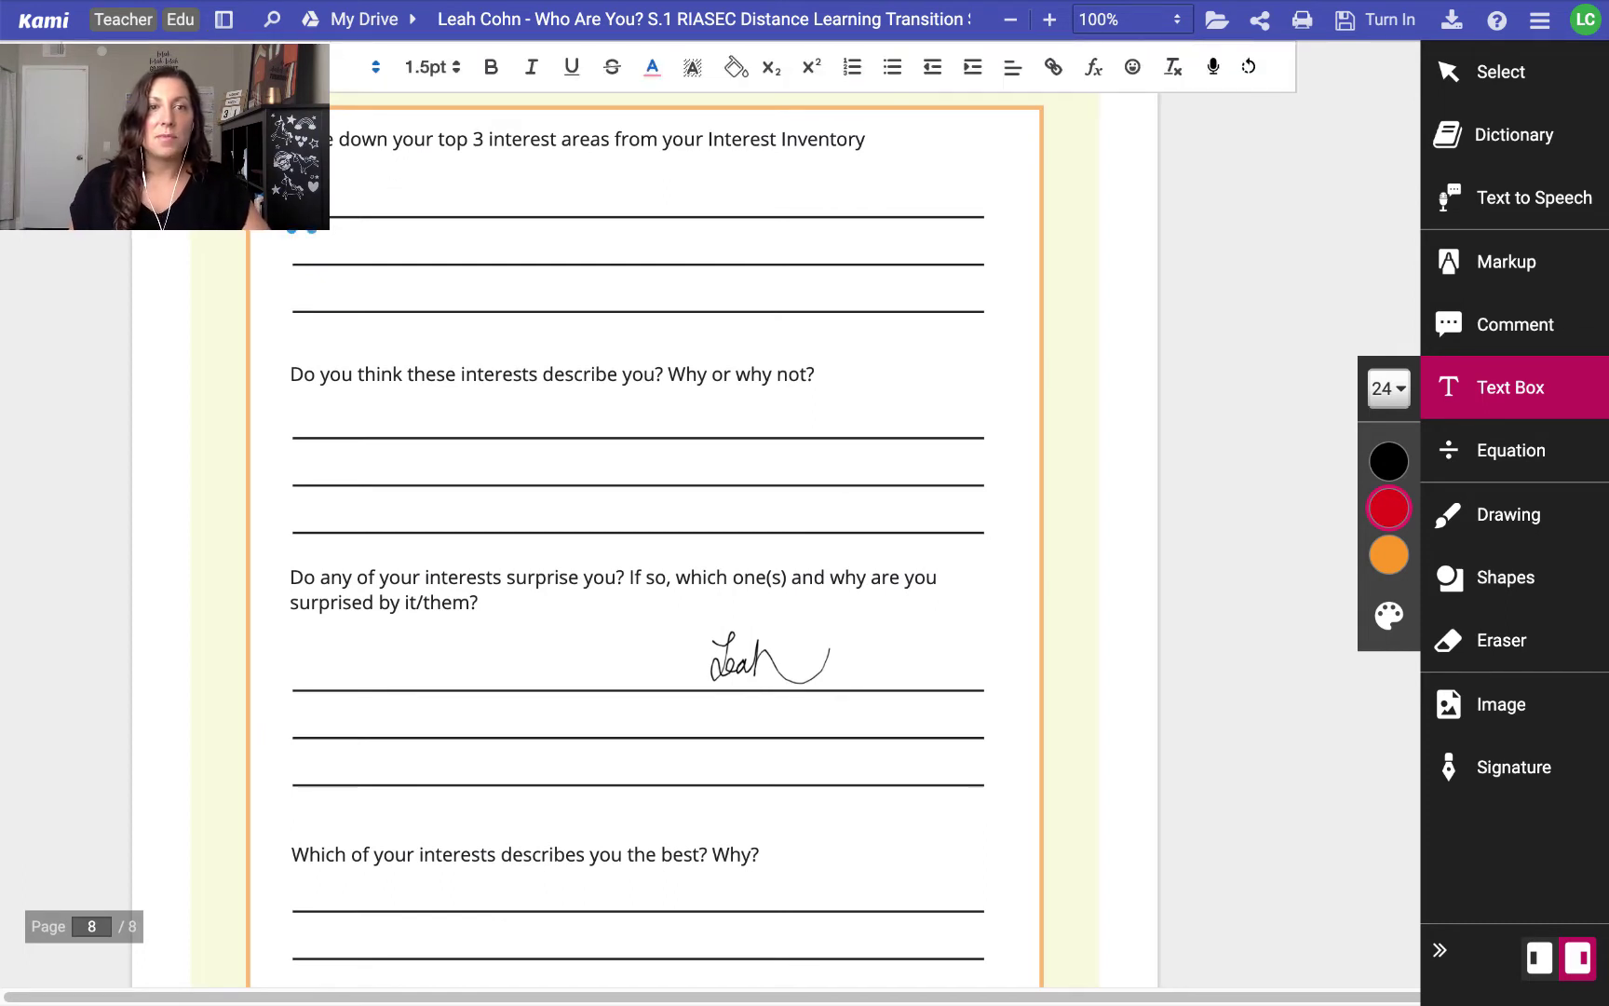
{"action": "left_click", "coordinate": [452, 71]}
{"action": "left_click", "coordinate": [429, 272]}
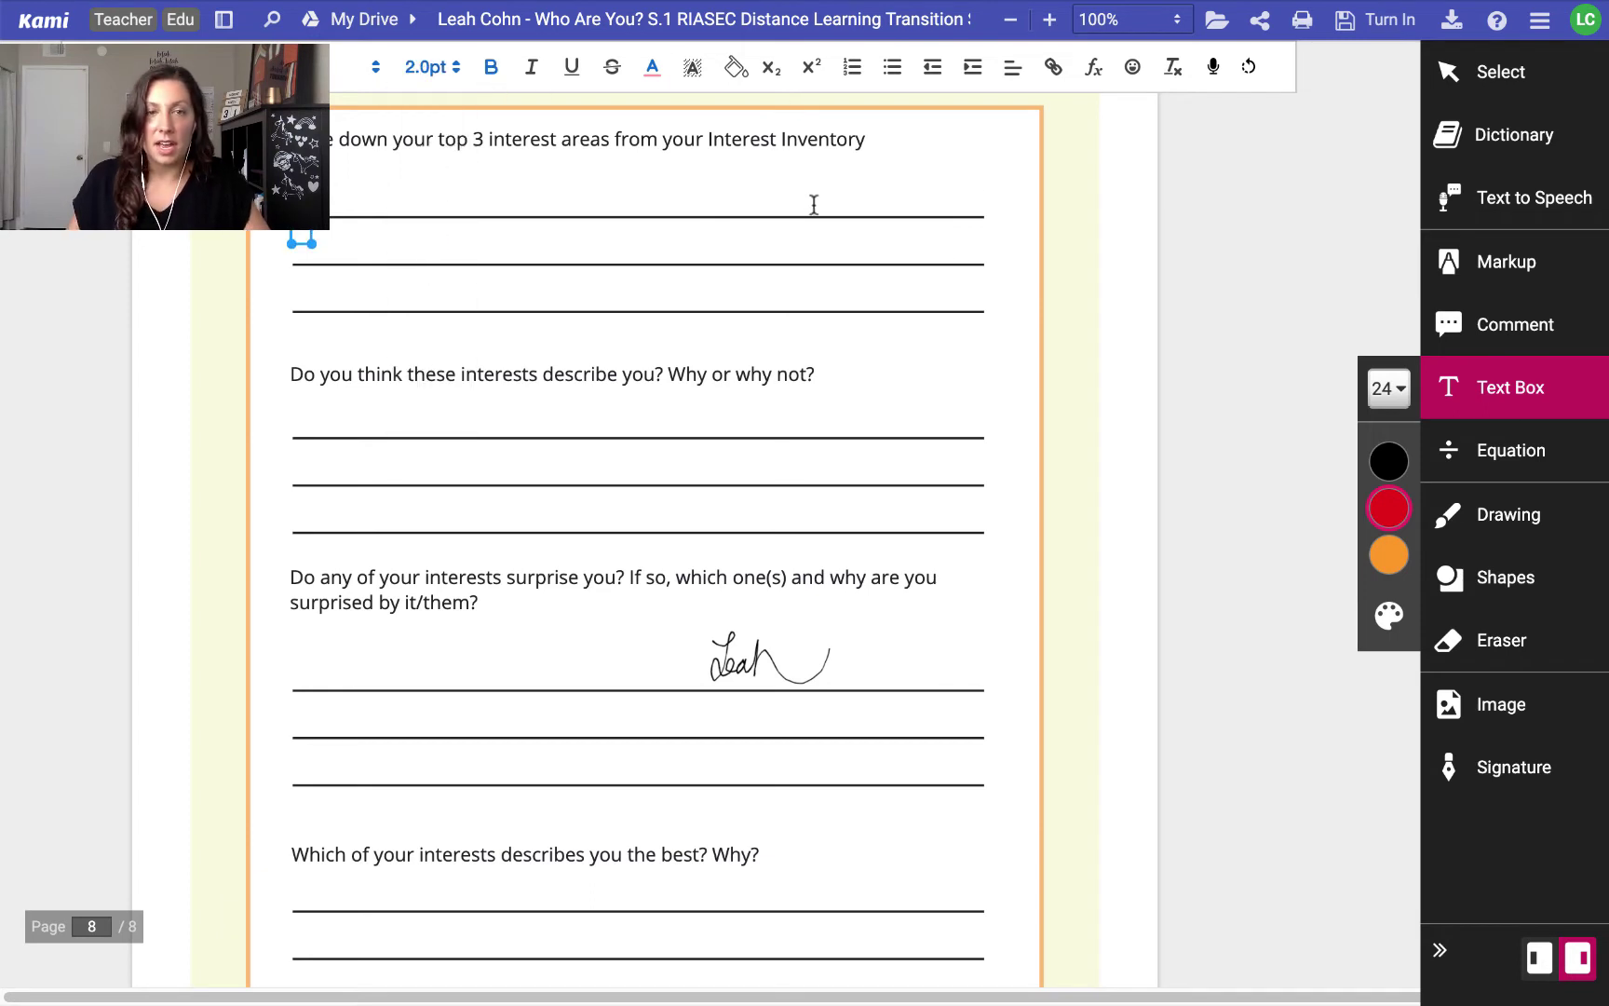
{"action": "type", "text": "Hand"}
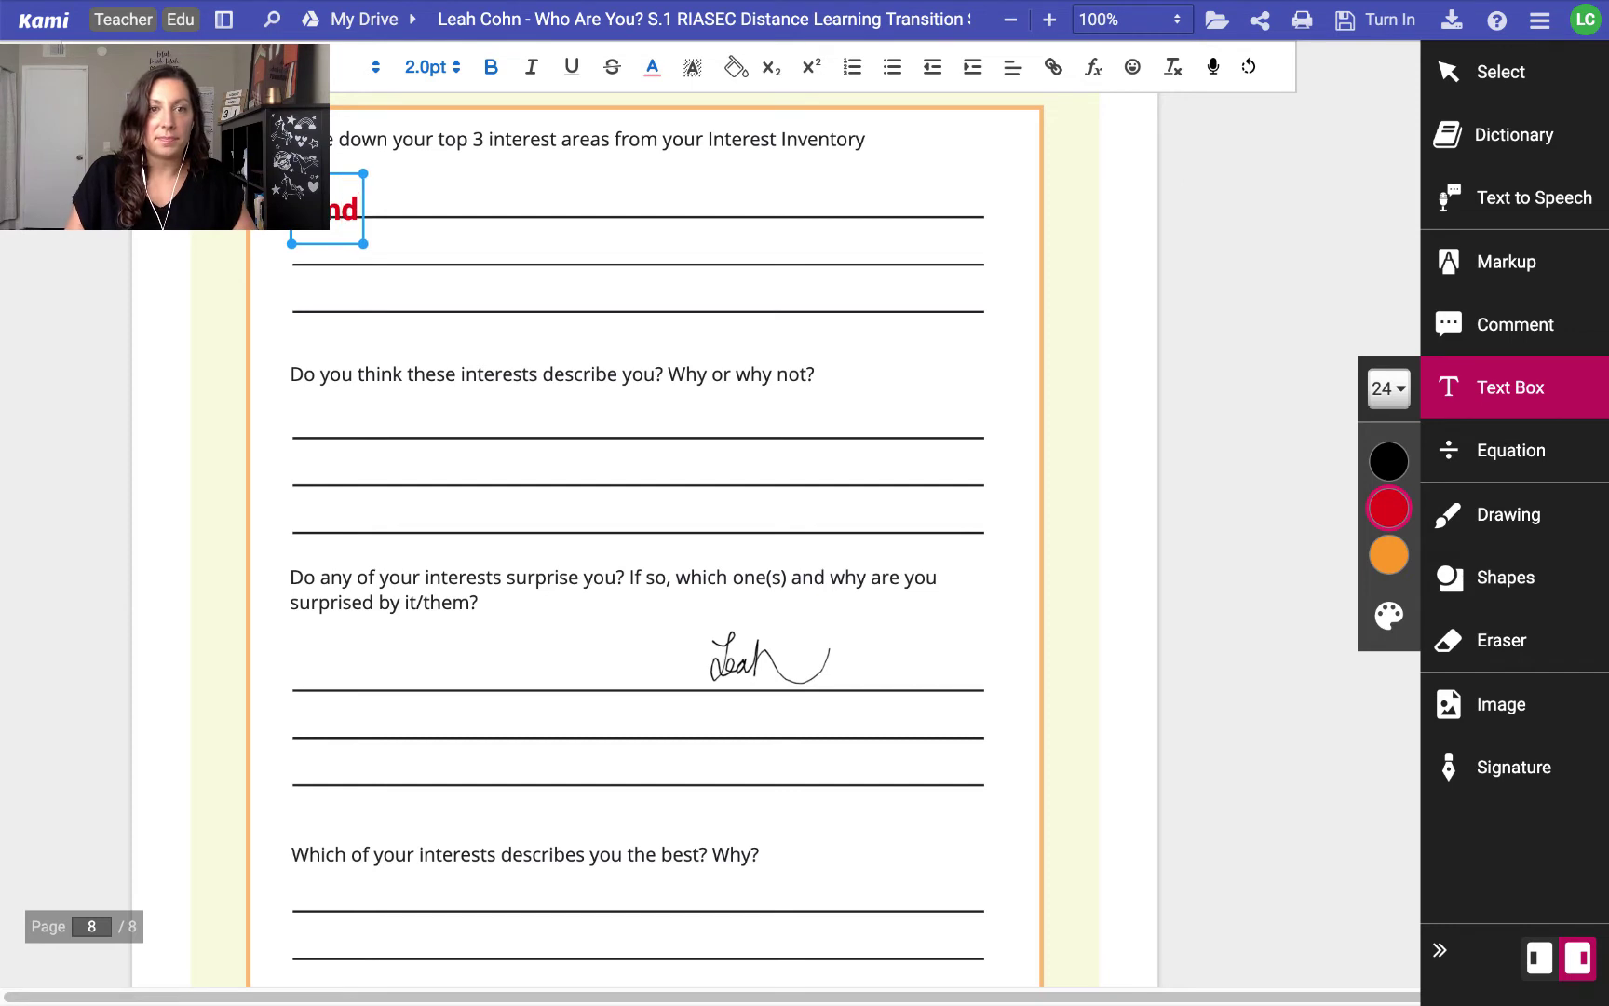
{"action": "key", "text": "BackSpace"}
{"action": "key", "text": "BackSpace"}
{"action": "key", "text": "BackSpace"}
{"action": "key", "text": "BackSpace"}
{"action": "type", "text": "Answer #1"}
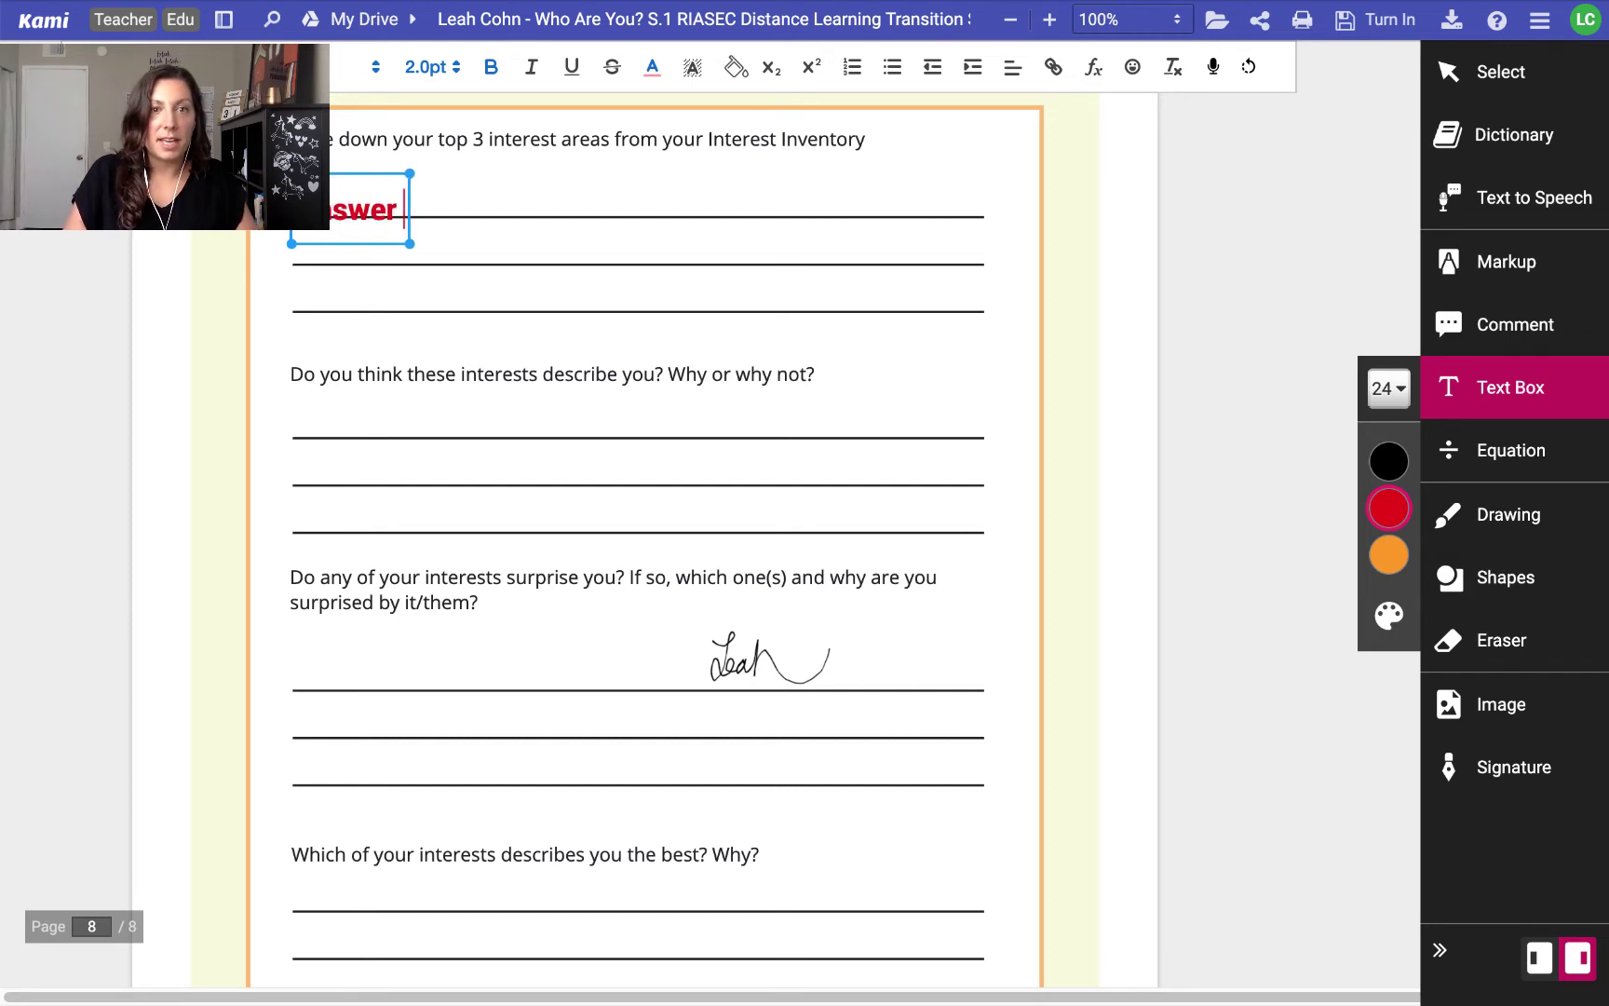
{"action": "type", "text": " only today."}
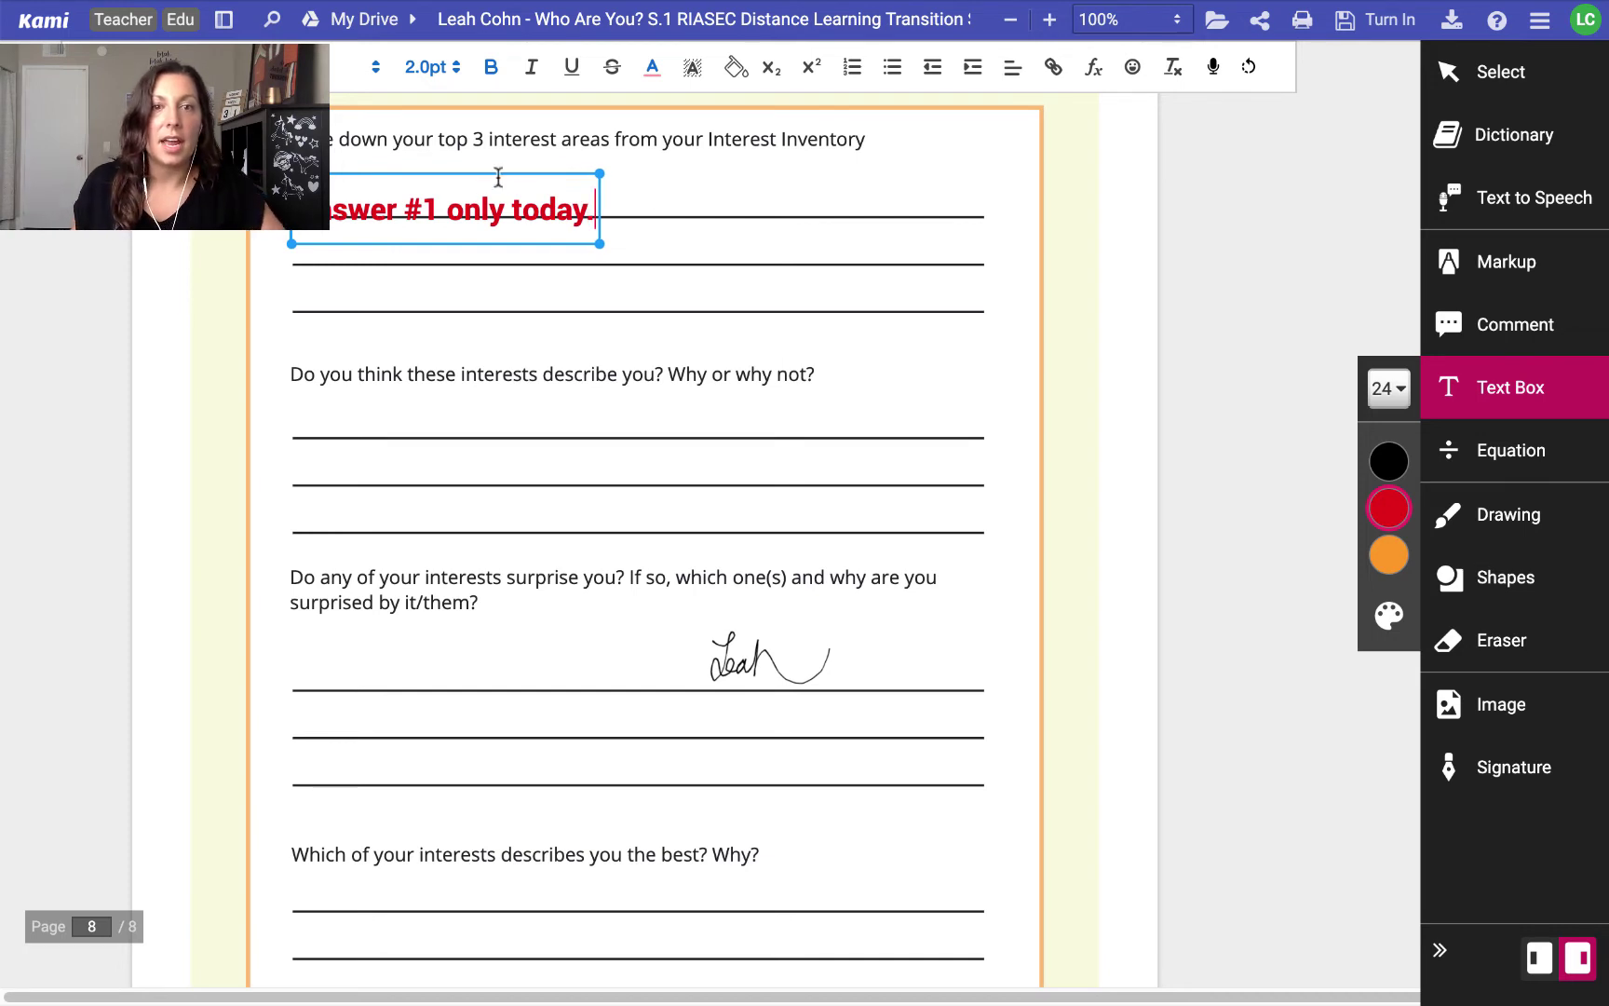
{"action": "left_click_drag", "start_coordinate": [567, 169], "coordinate": [566, 61]}
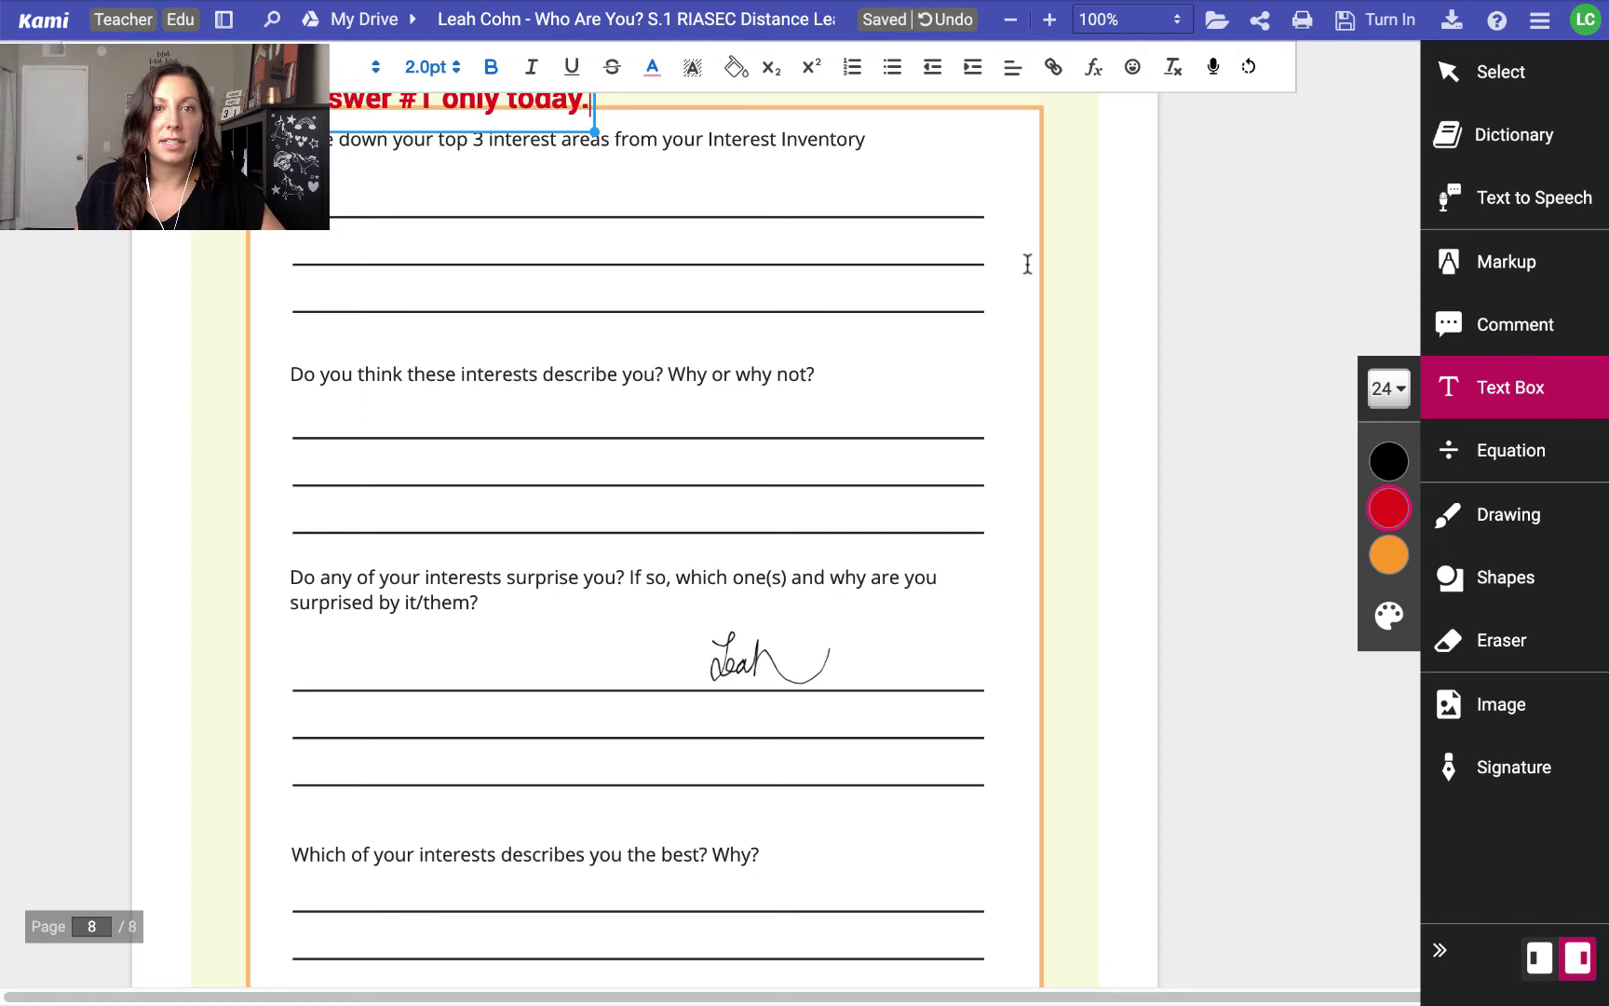
{"action": "scroll", "coordinate": [1027, 270], "scroll_direction": "up", "scroll_amount": 3}
{"action": "left_click", "coordinate": [1183, 186]}
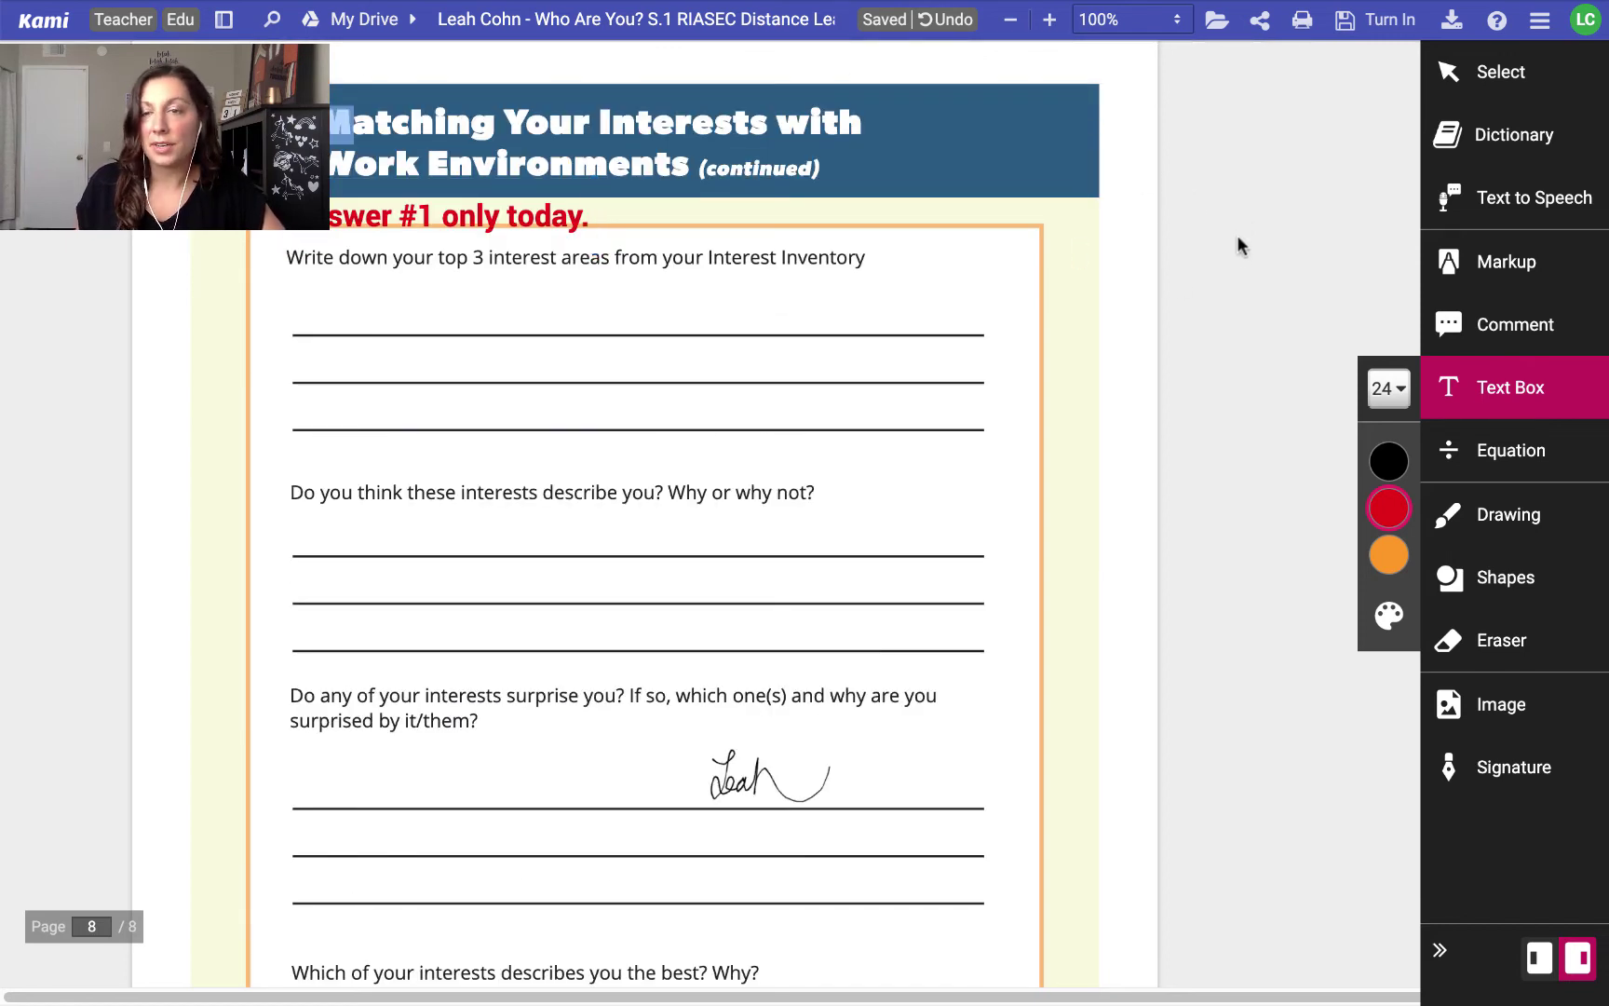
Insert a size-28 π equation on page 8's first answer line
{"action": "left_click", "coordinate": [1537, 456]}
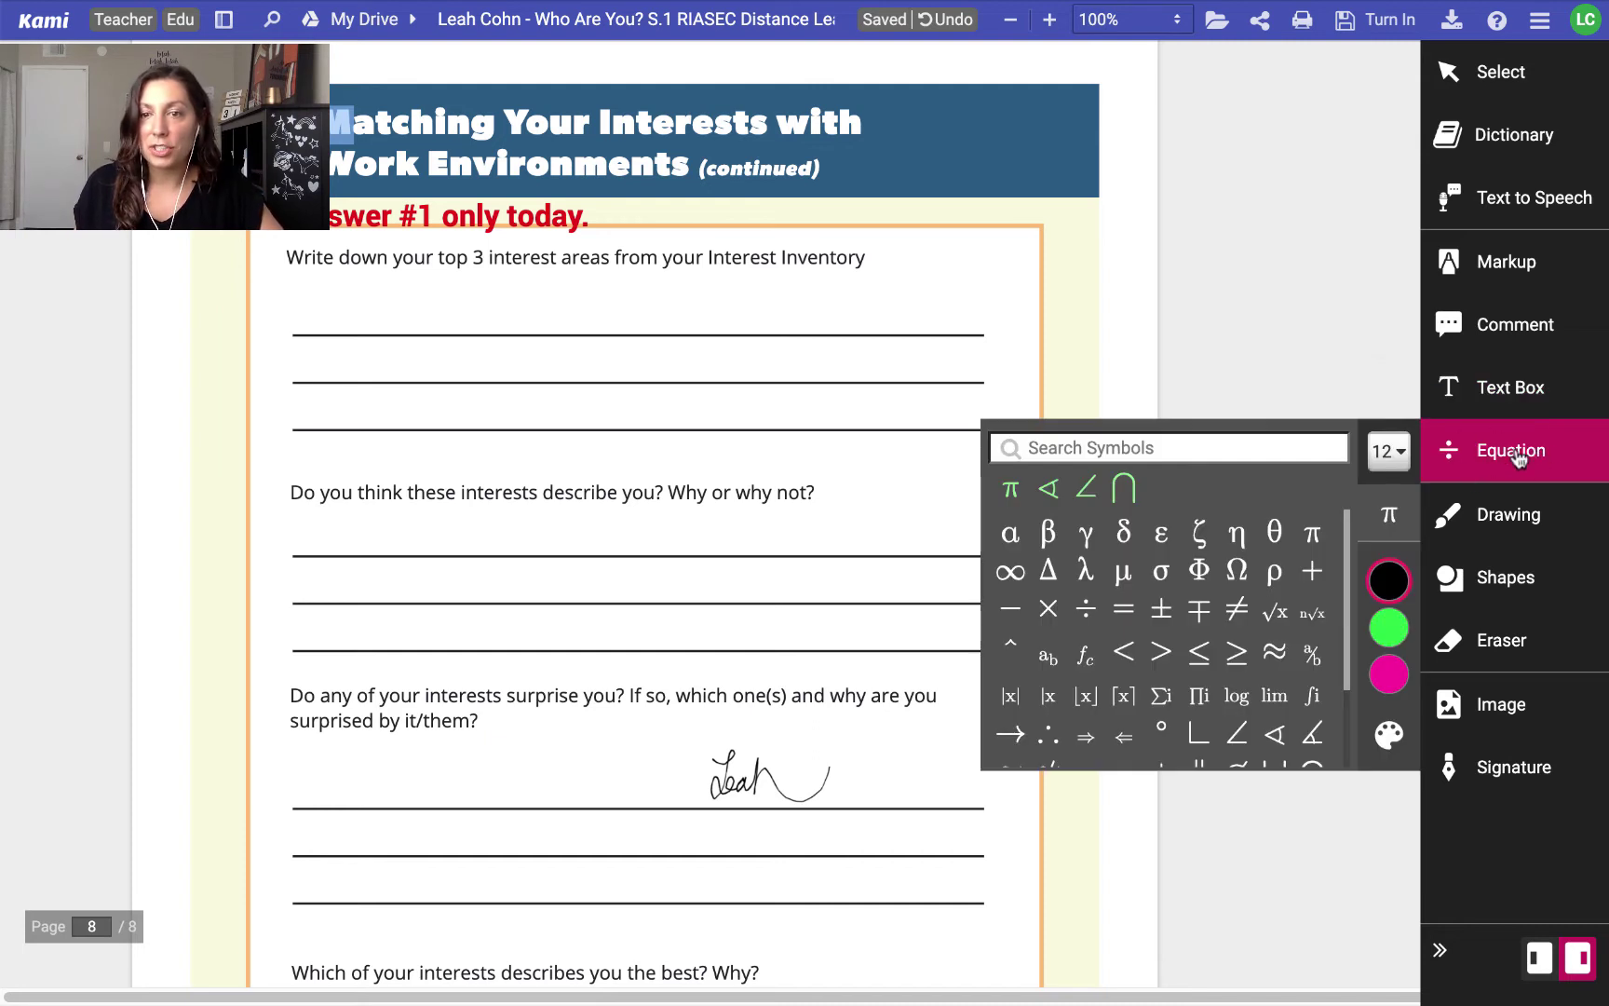
{"action": "left_click", "coordinate": [643, 311]}
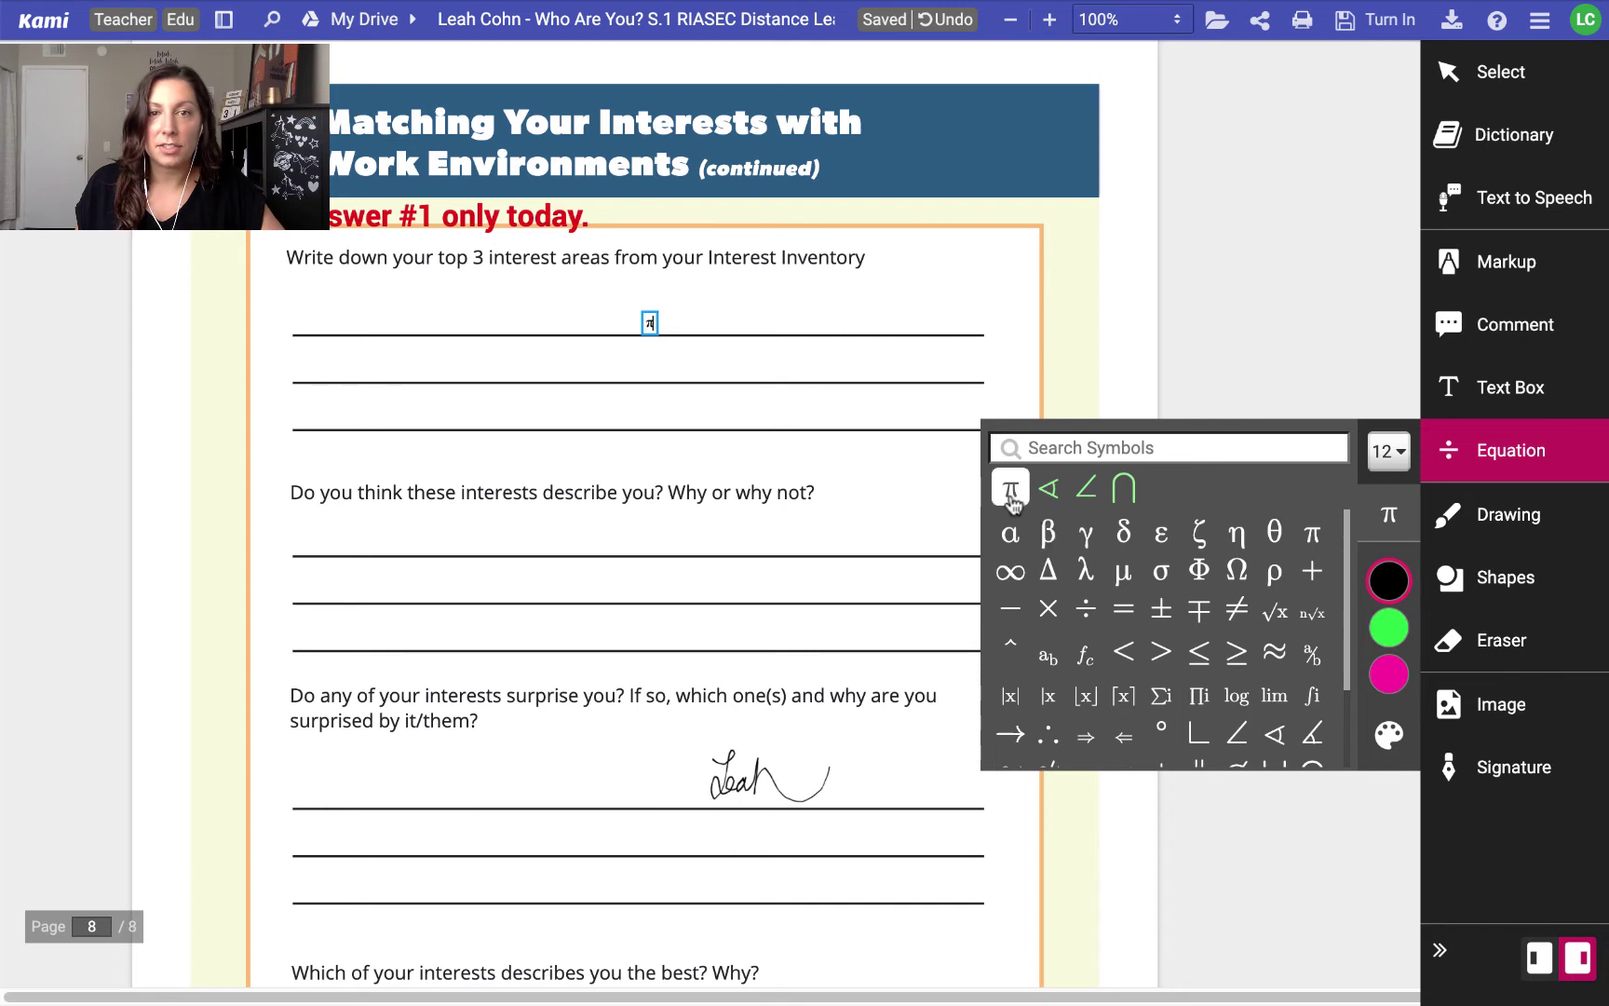
{"action": "left_click", "coordinate": [1389, 450]}
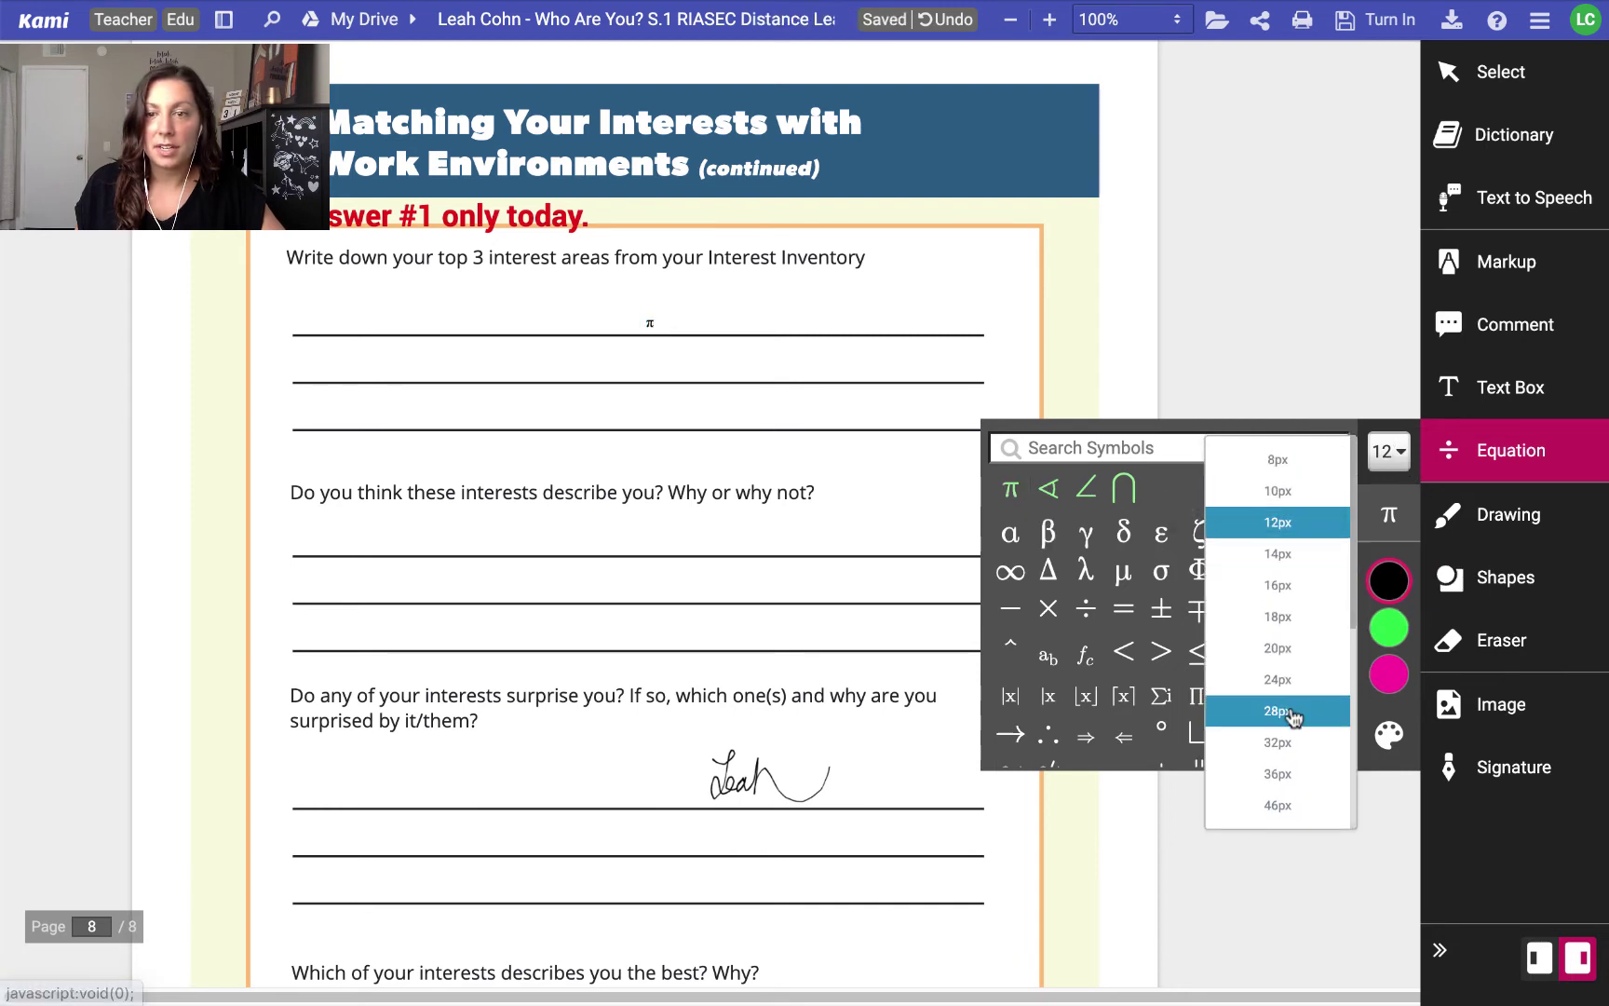
{"action": "left_click", "coordinate": [1278, 710]}
{"action": "left_click", "coordinate": [685, 317]}
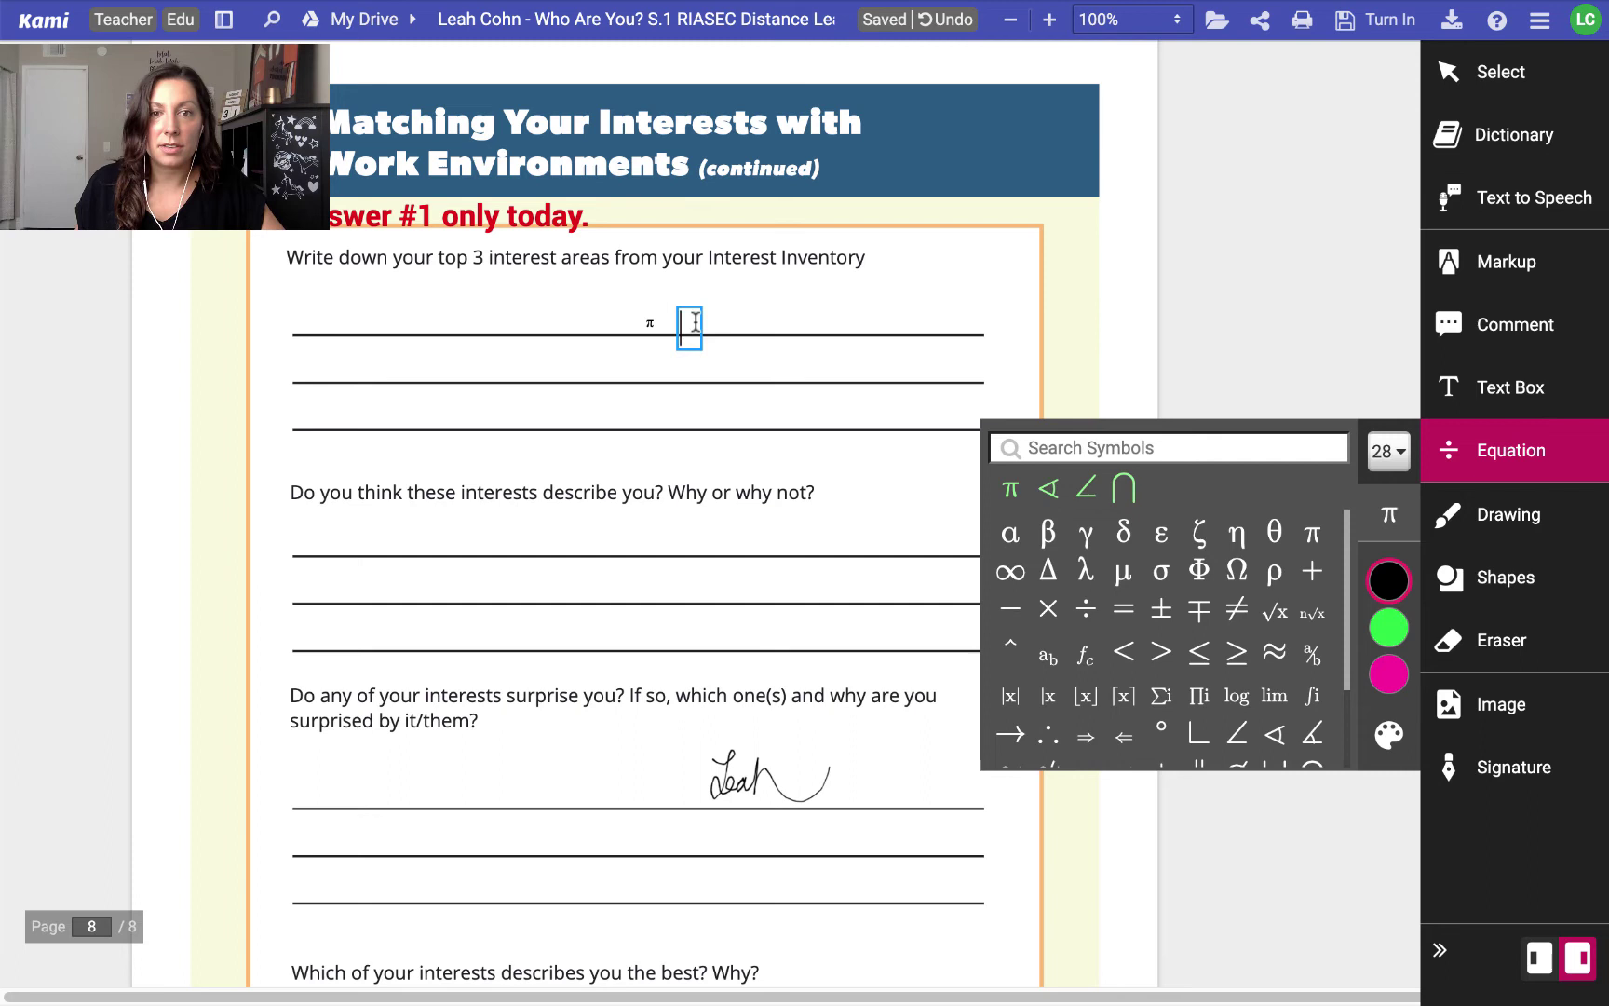
{"action": "left_click", "coordinate": [1011, 488]}
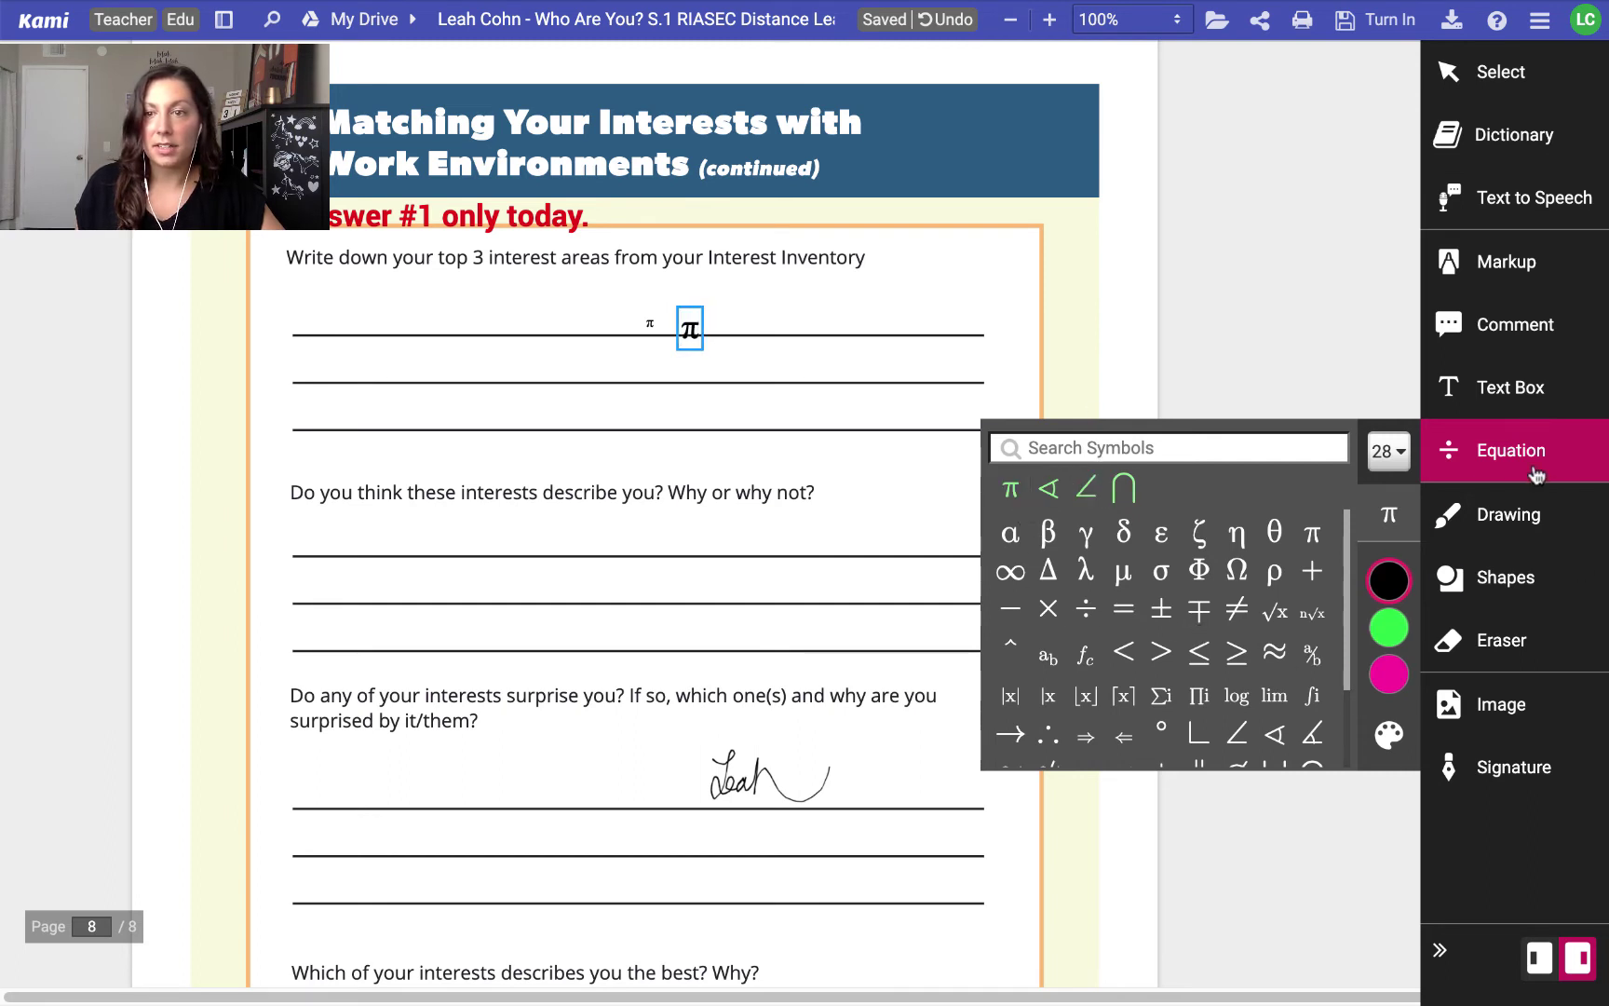
{"action": "left_click", "coordinate": [1518, 464]}
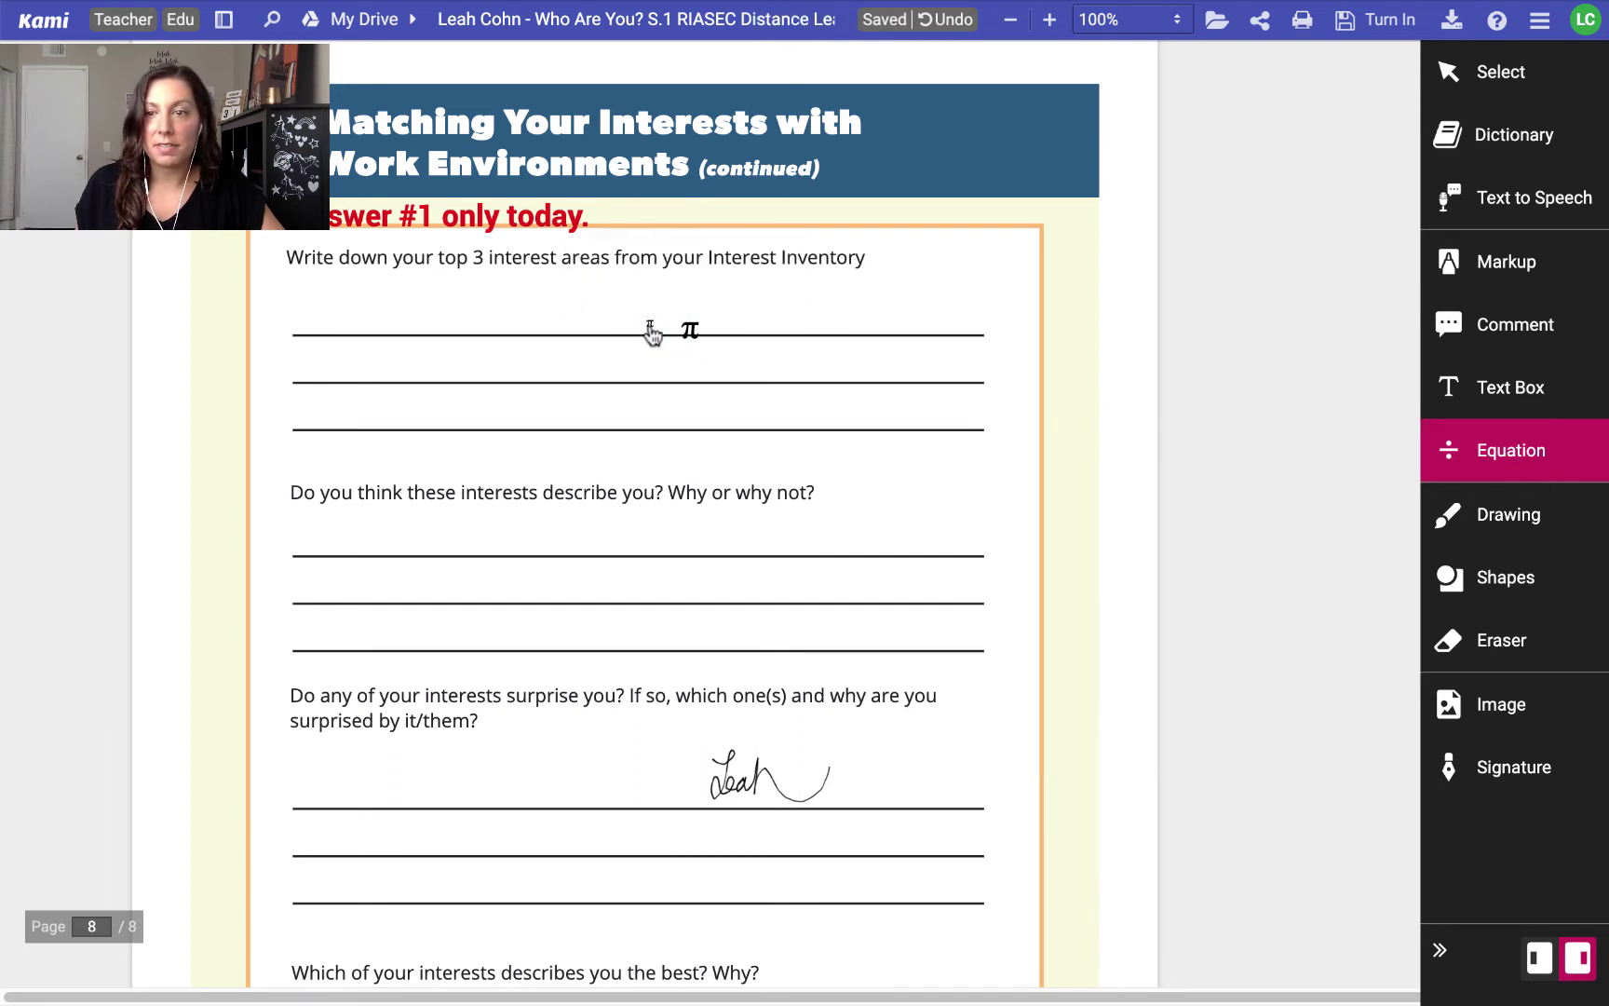
Erase the smaller π beside it and bring the equation symbol palette back up
{"action": "left_click", "coordinate": [1459, 642]}
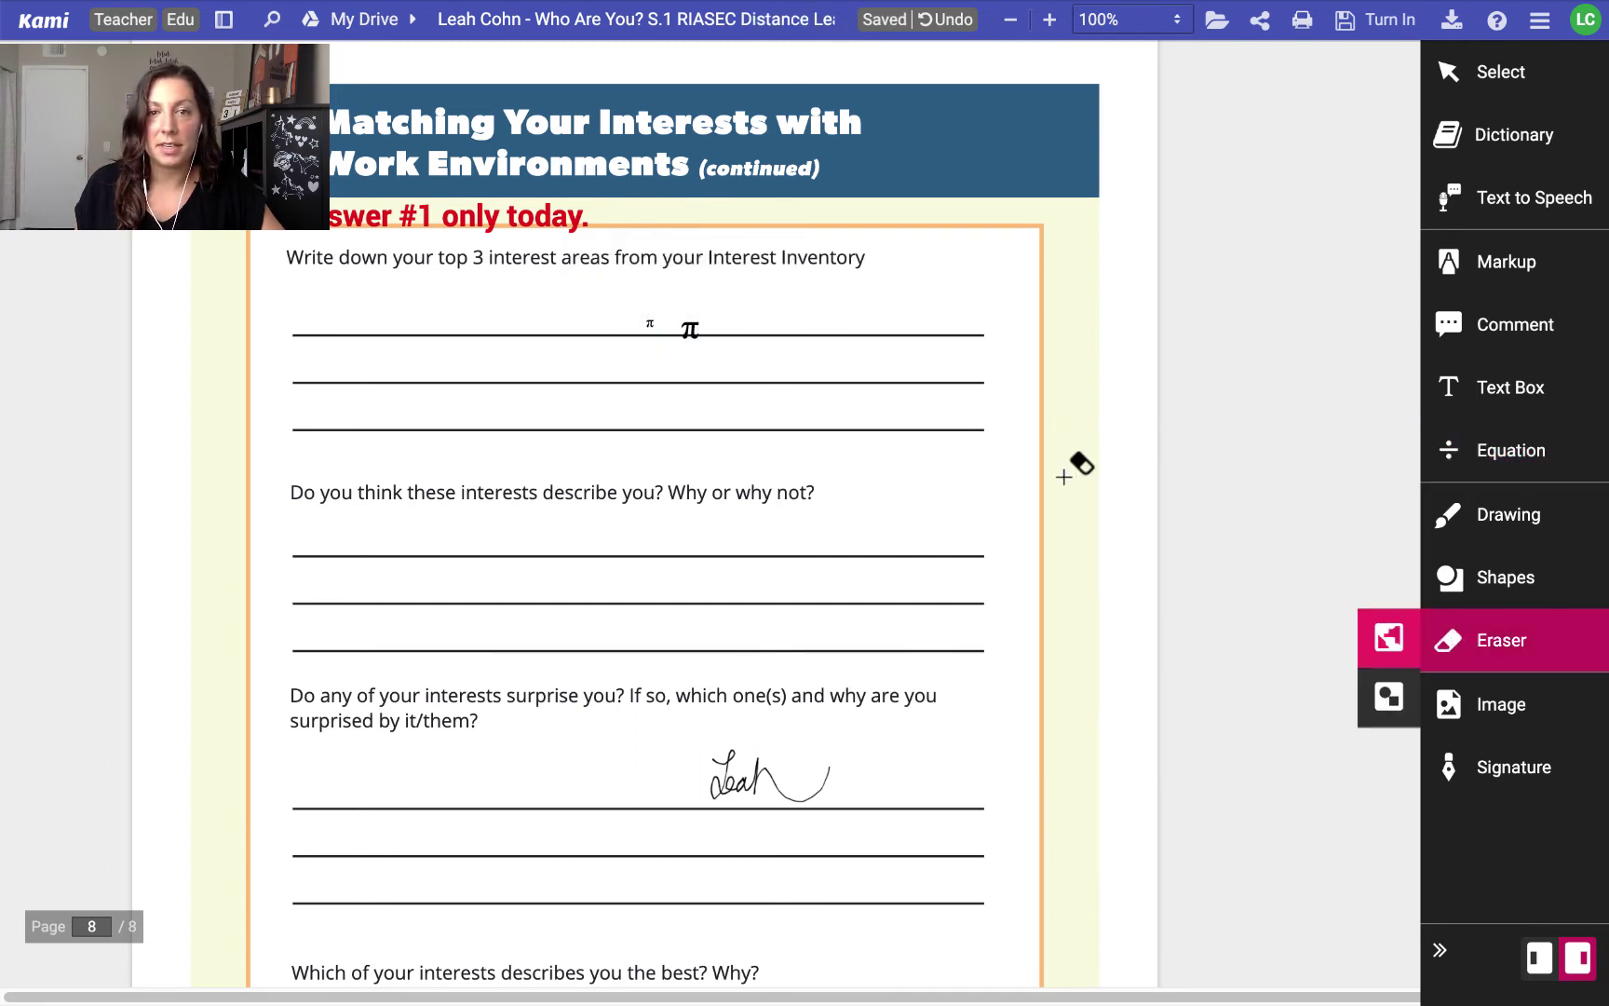
{"action": "left_click", "coordinate": [649, 321]}
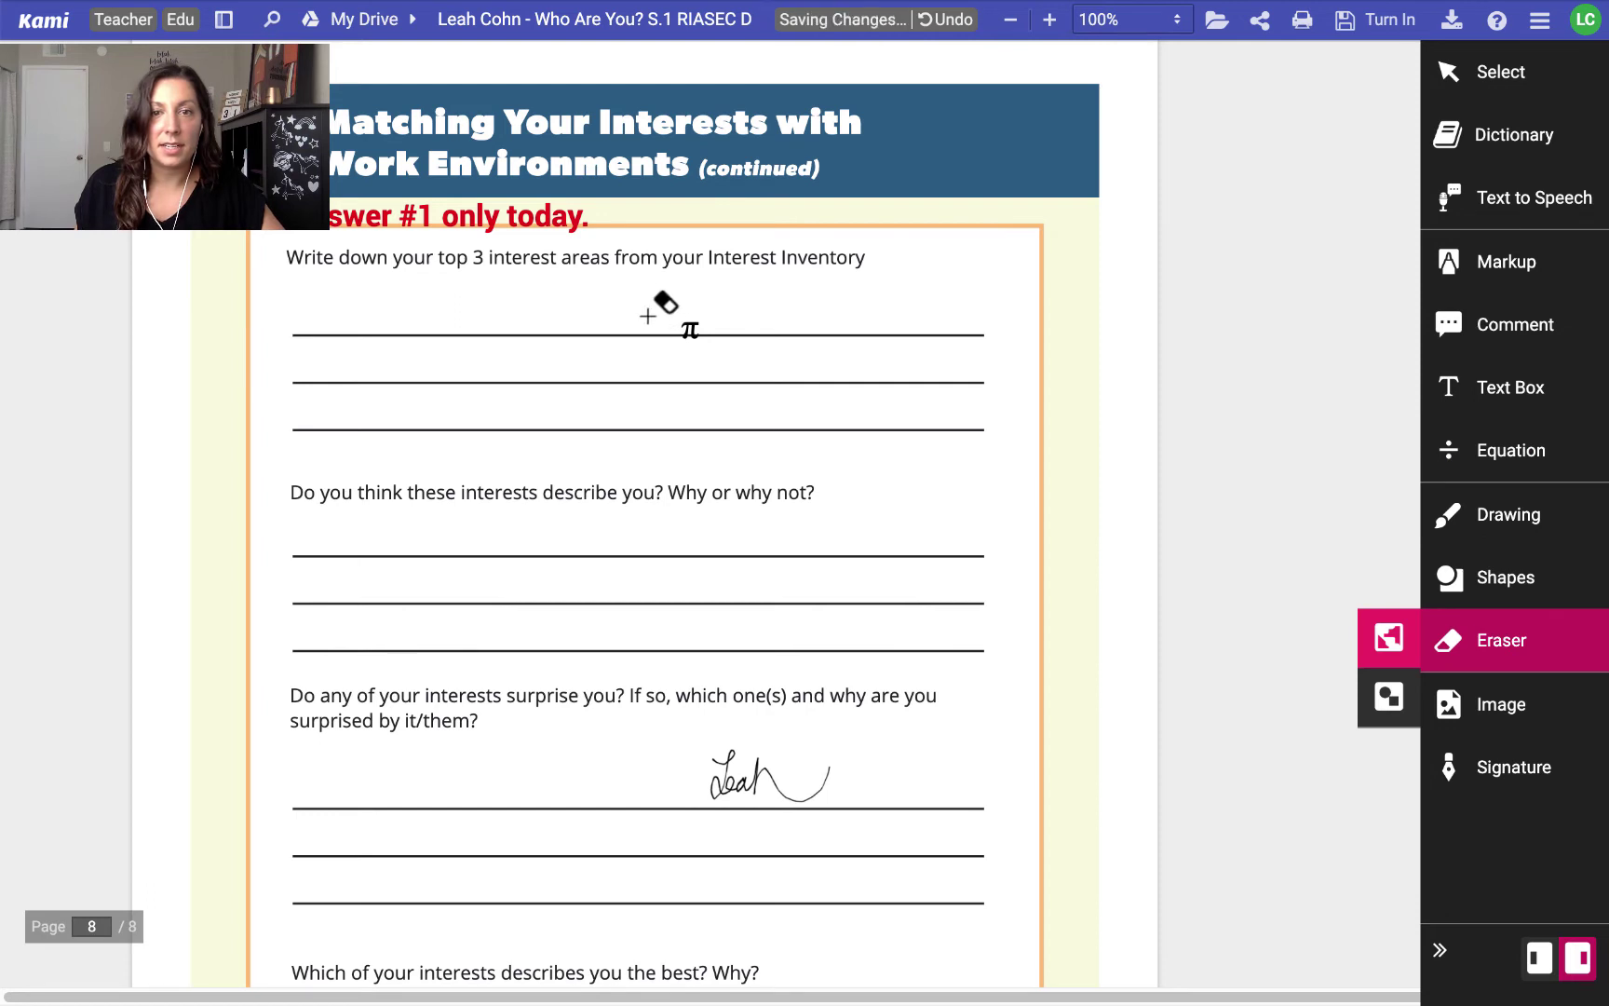
{"action": "left_click", "coordinate": [1499, 471]}
{"action": "scroll", "coordinate": [1283, 611], "scroll_direction": "down", "scroll_amount": 2}
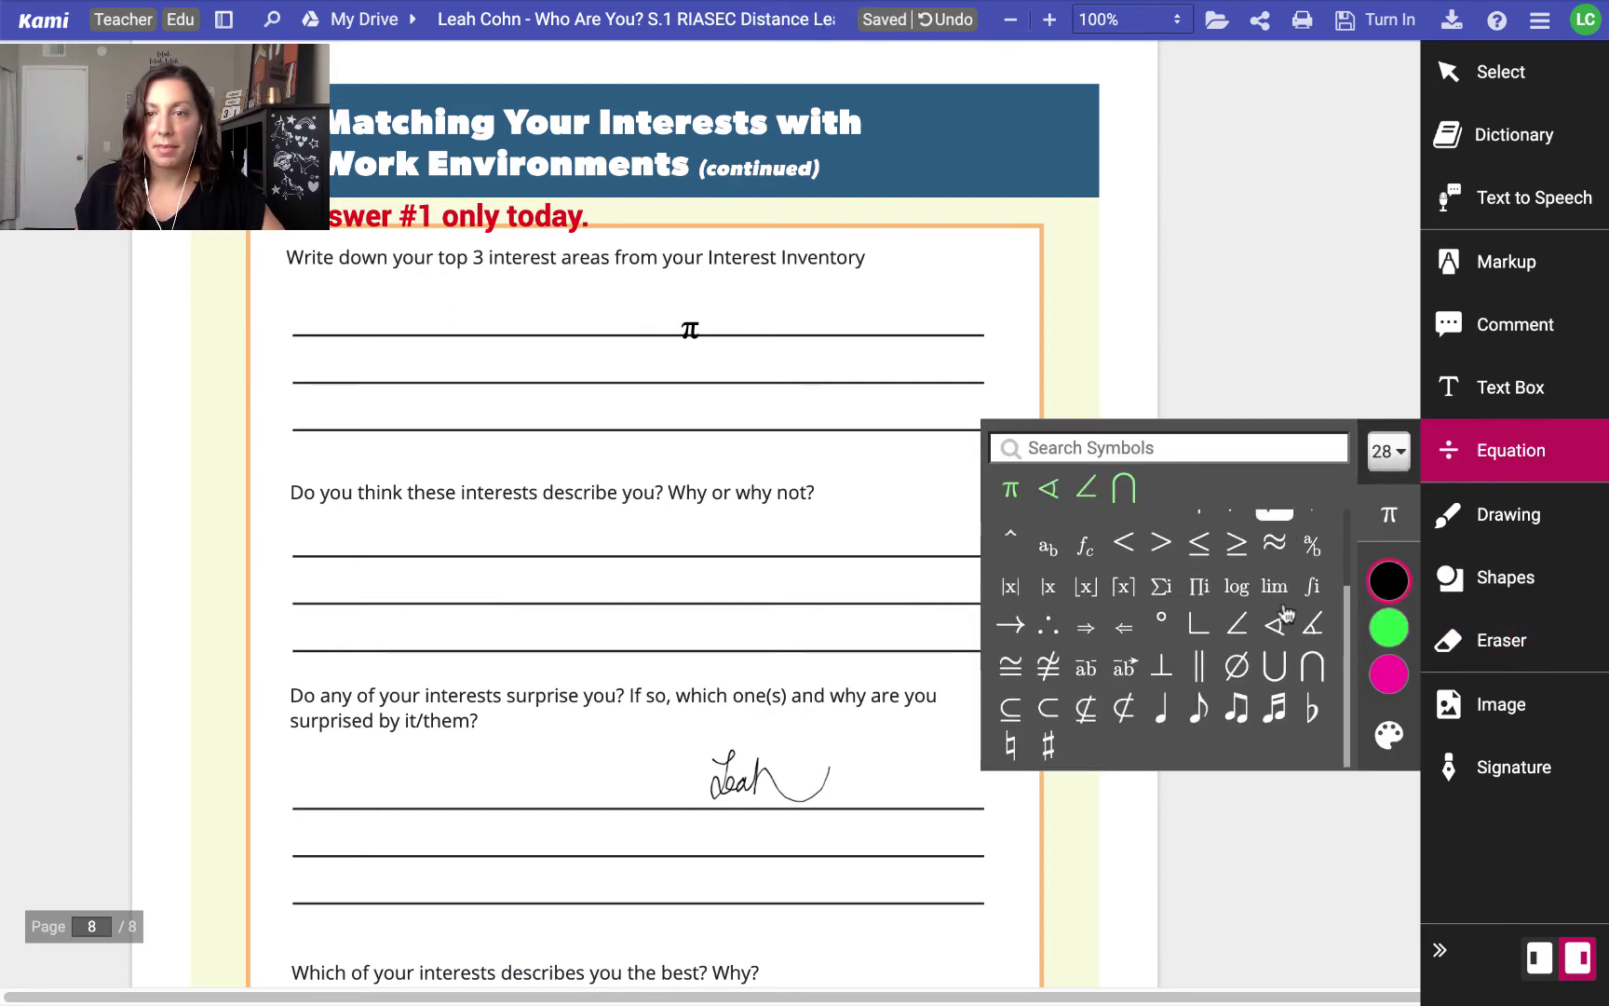
{"action": "scroll", "coordinate": [1283, 615], "scroll_direction": "up", "scroll_amount": 1}
{"action": "scroll", "coordinate": [1283, 605], "scroll_direction": "down", "scroll_amount": 1}
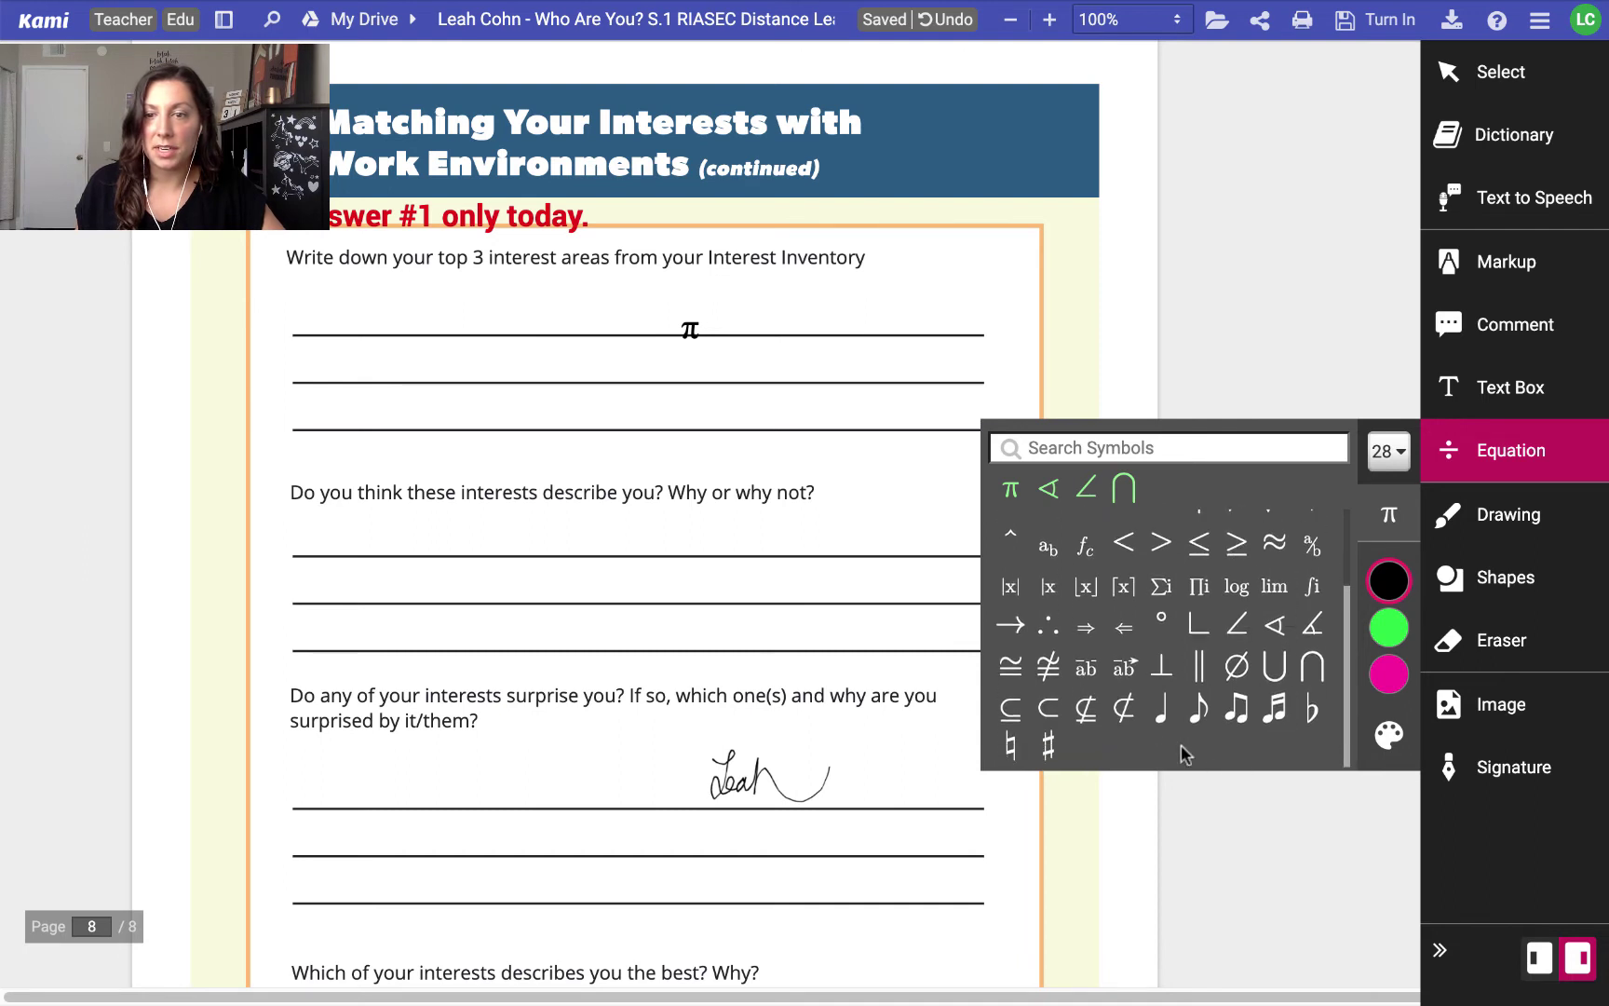
{"action": "scroll", "coordinate": [1272, 708], "scroll_direction": "up", "scroll_amount": 2}
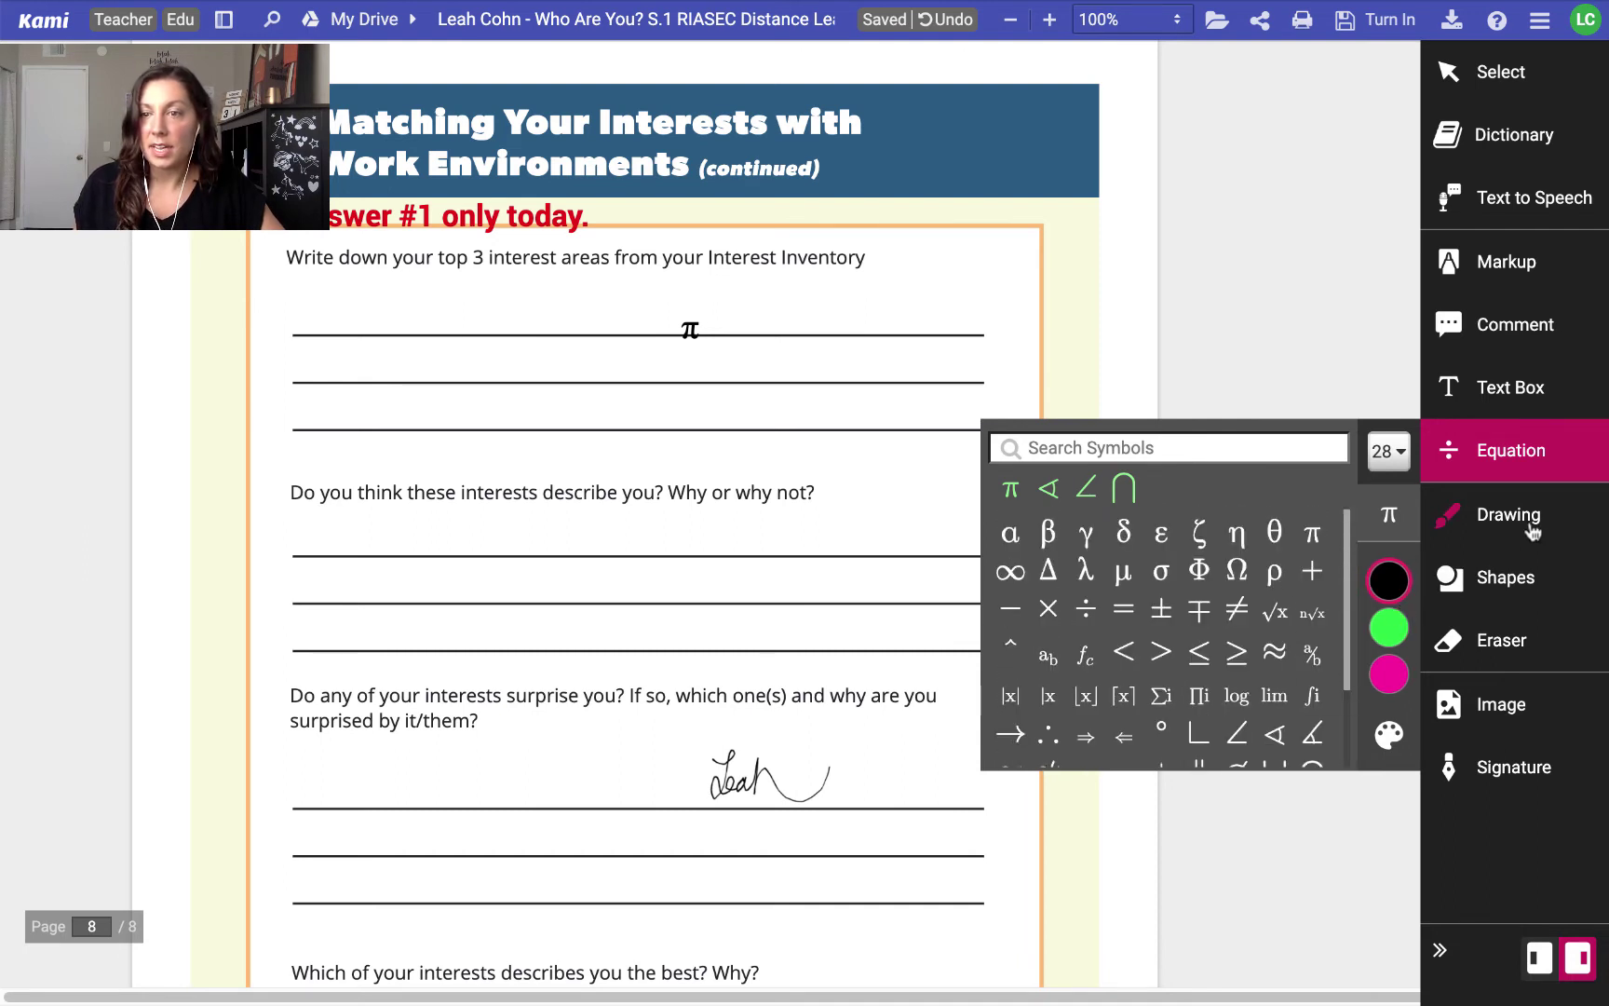
Draw a magenta loop and triangle by question two, then a faint 0.1-thickness stroke
{"action": "left_click", "coordinate": [1532, 526]}
{"action": "mouse_move", "coordinate": [1388, 645]}
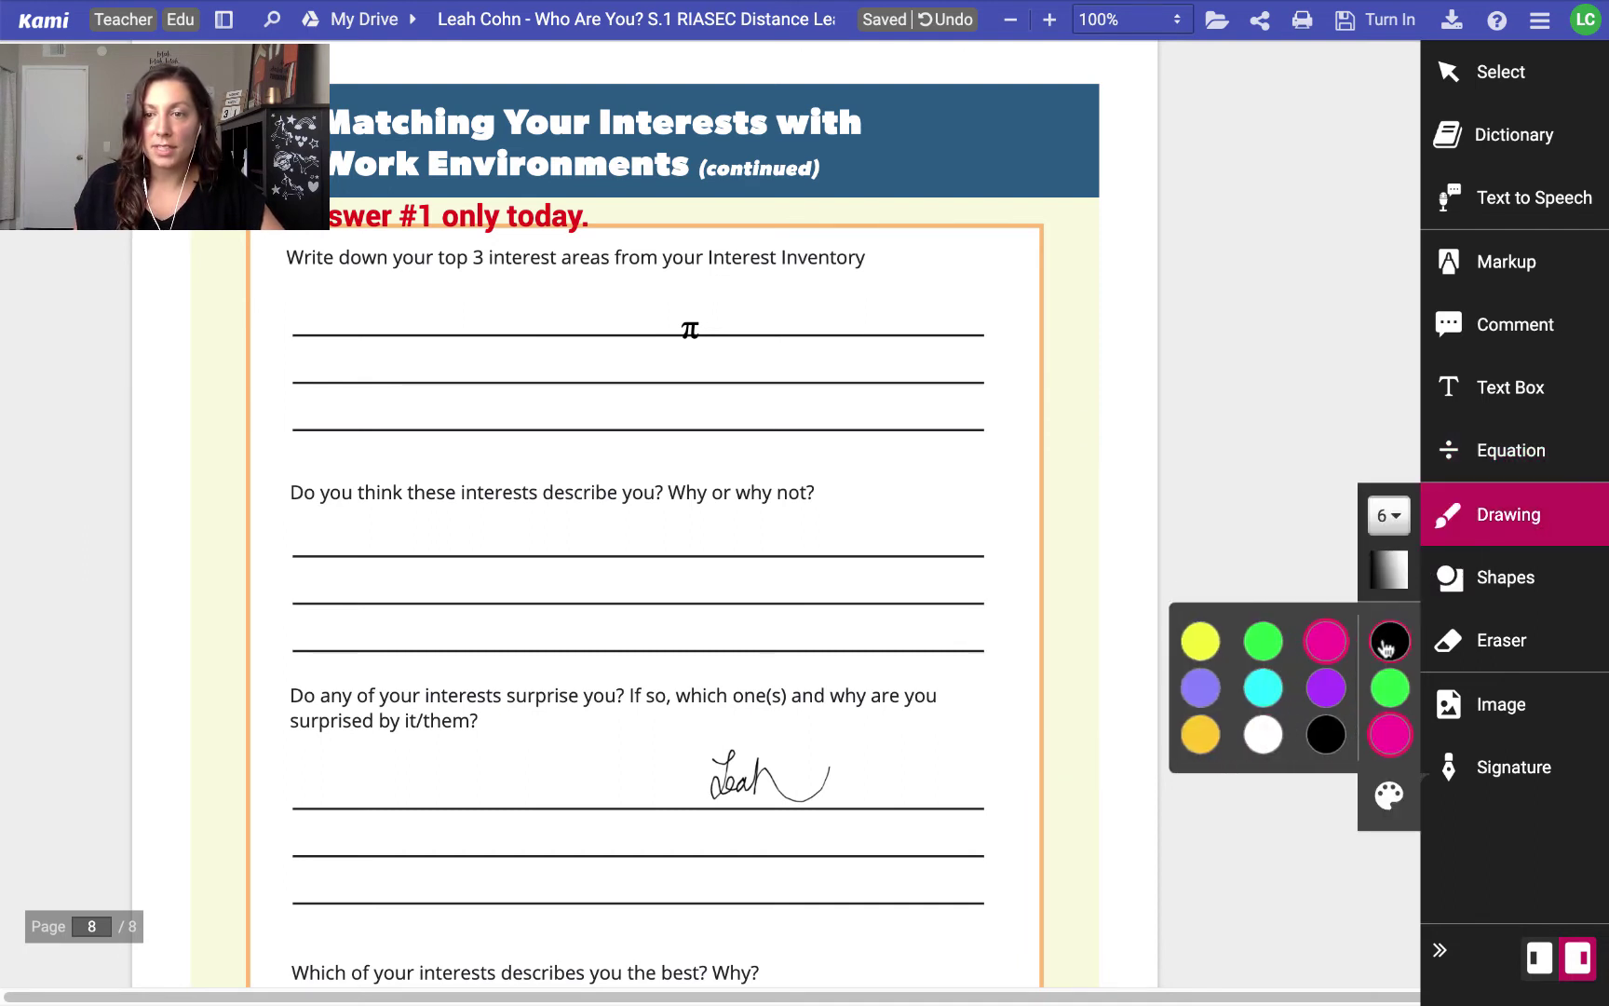
{"action": "left_click", "coordinate": [1327, 645]}
{"action": "mouse_move", "coordinate": [575, 532]}
{"action": "left_mouse_down"}
{"action": "mouse_move", "coordinate": [649, 533]}
{"action": "mouse_move", "coordinate": [539, 637]}
{"action": "mouse_move", "coordinate": [570, 643]}
{"action": "mouse_move", "coordinate": [622, 585]}
{"action": "left_mouse_up"}
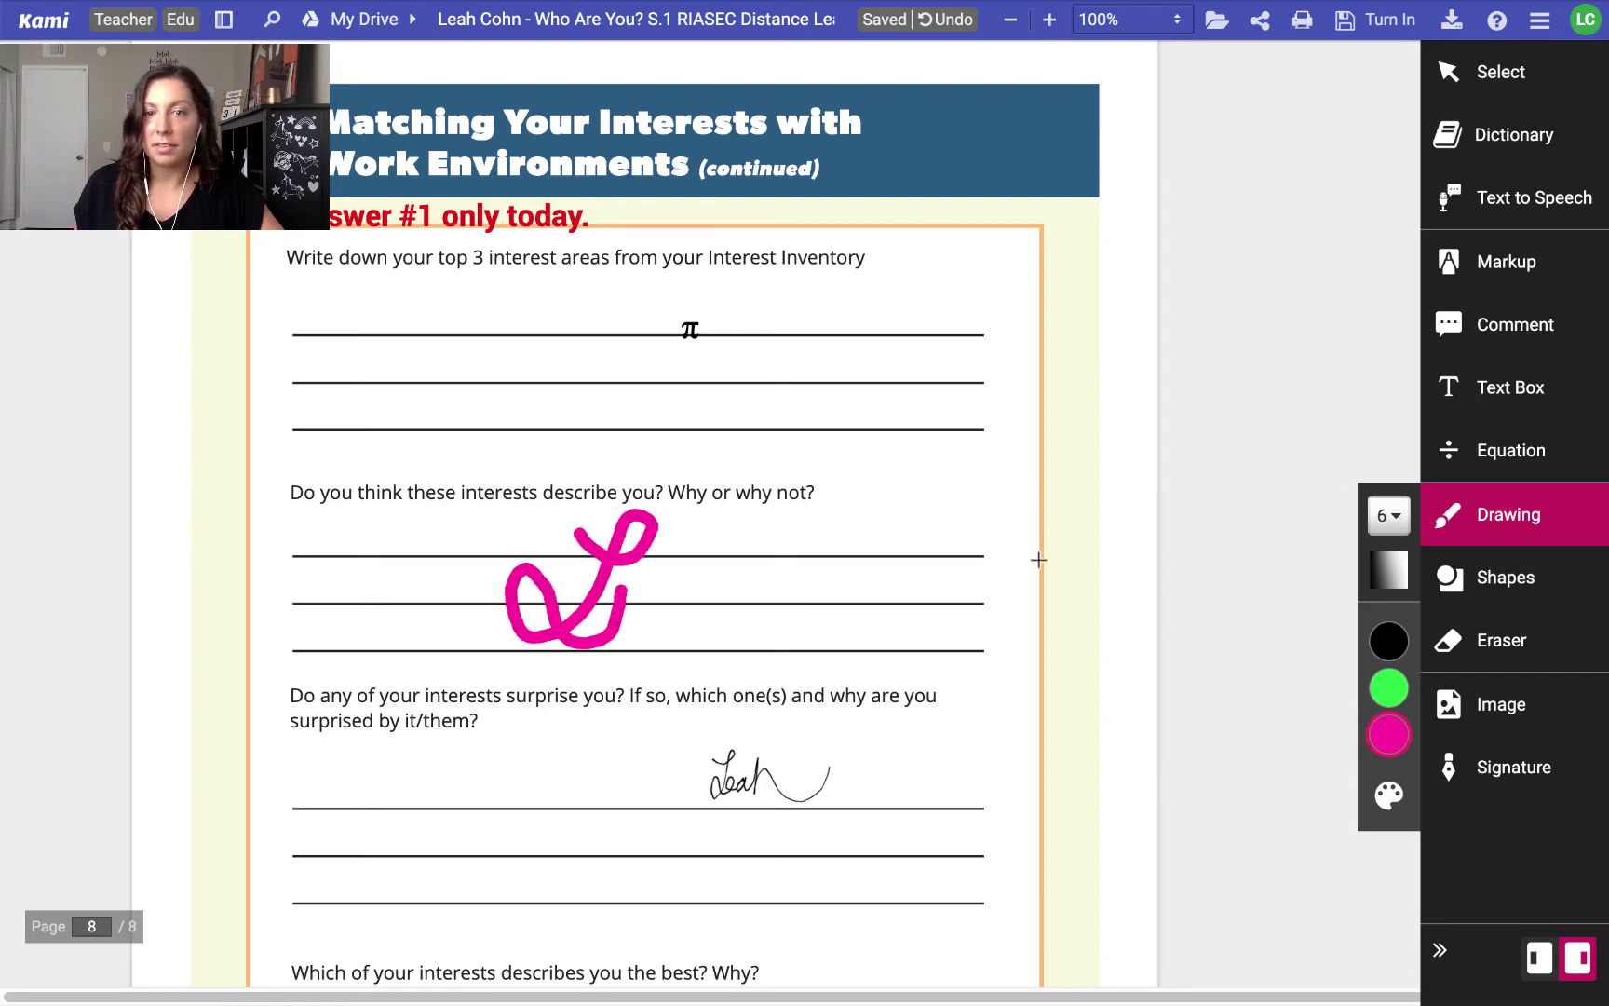
{"action": "mouse_move", "coordinate": [985, 474]}
{"action": "left_mouse_down"}
{"action": "mouse_move", "coordinate": [944, 520]}
{"action": "mouse_move", "coordinate": [1019, 512]}
{"action": "mouse_move", "coordinate": [990, 516]}
{"action": "left_mouse_up"}
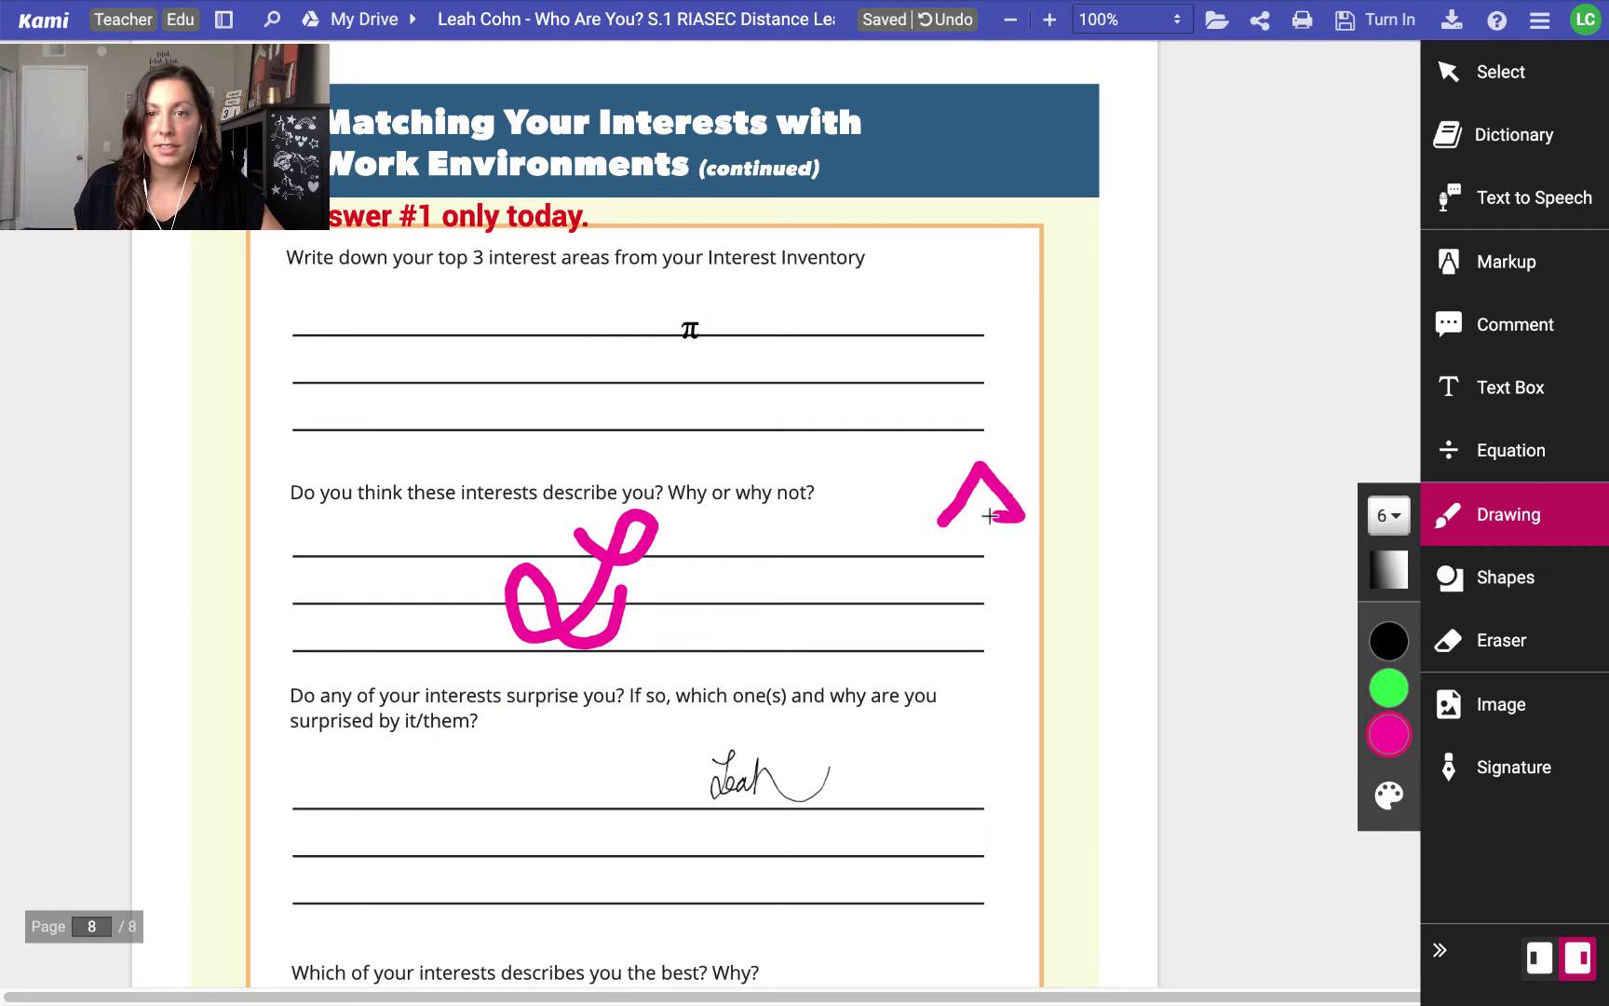
{"action": "left_click", "coordinate": [1387, 515]}
{"action": "left_click", "coordinate": [1252, 528]}
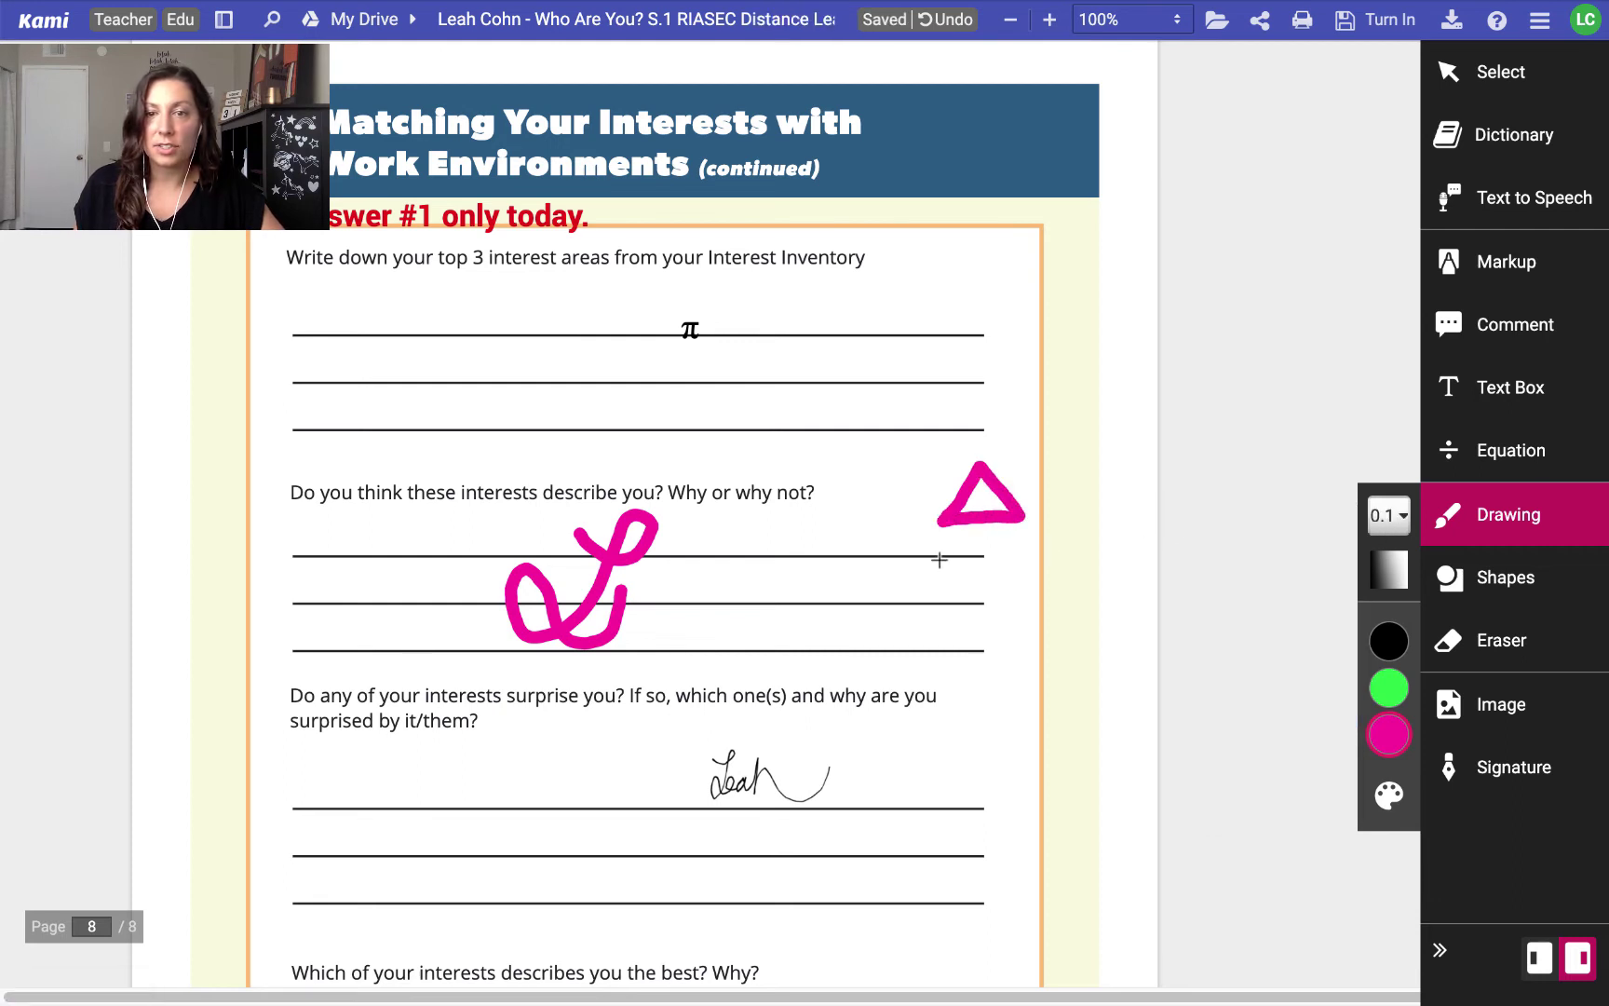
{"action": "left_click_drag", "start_coordinate": [971, 545], "coordinate": [949, 595]}
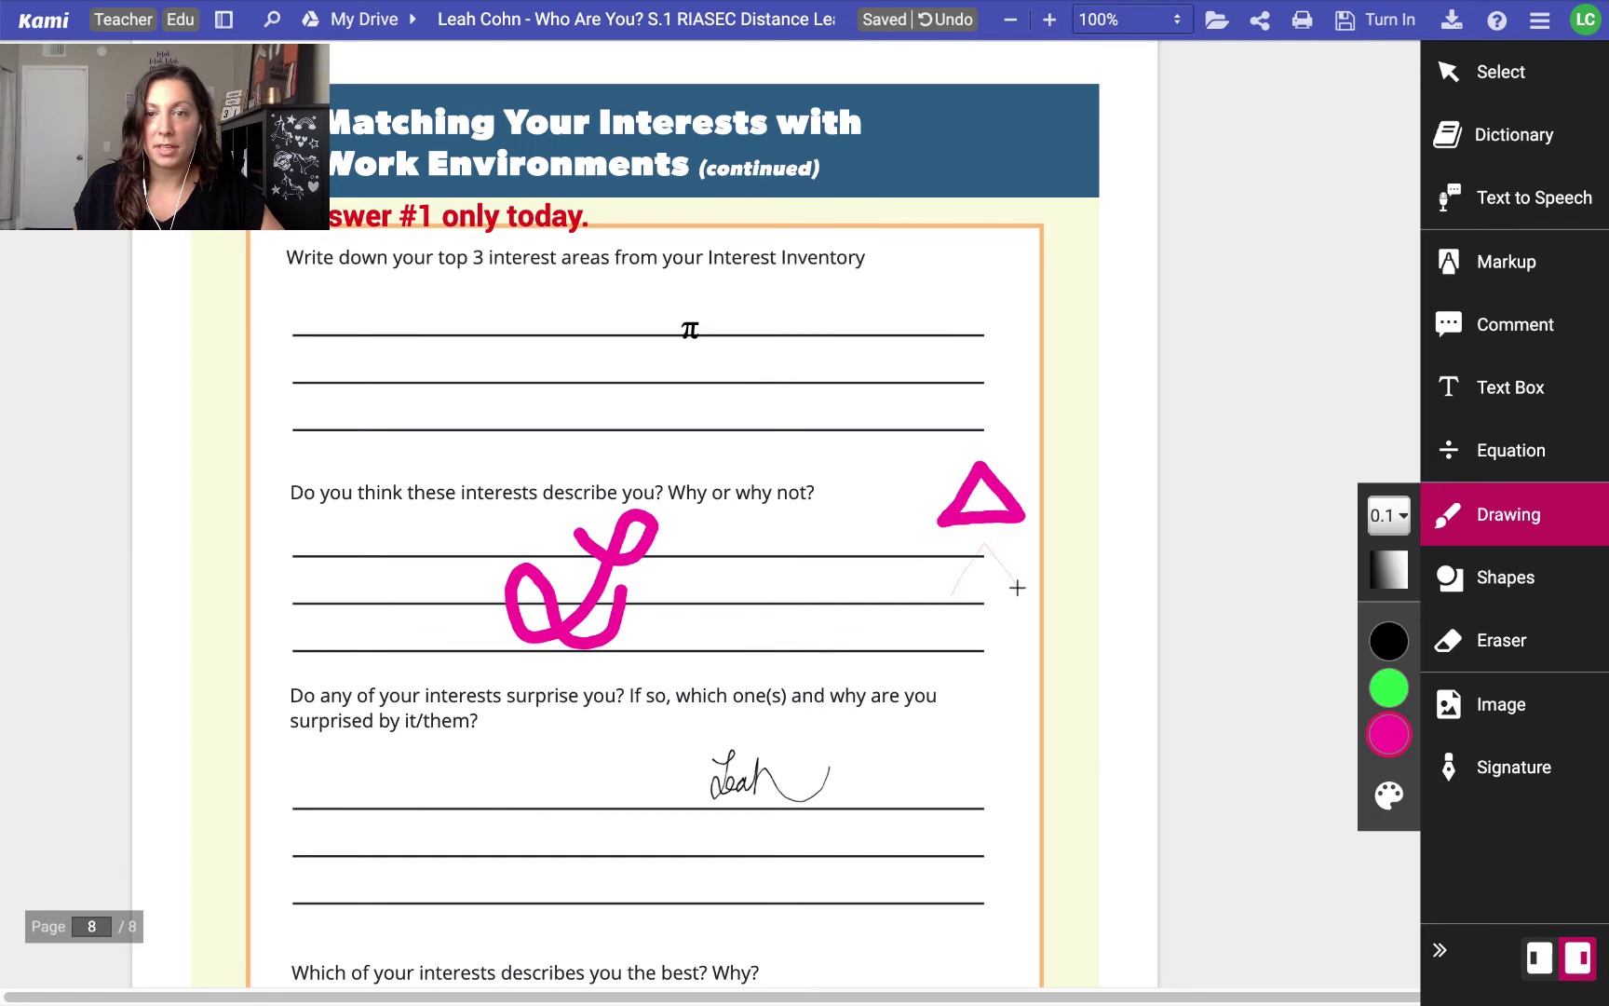
Draw a green triangle over the first answer lines and a black straight line across it
{"action": "left_click", "coordinate": [1471, 589]}
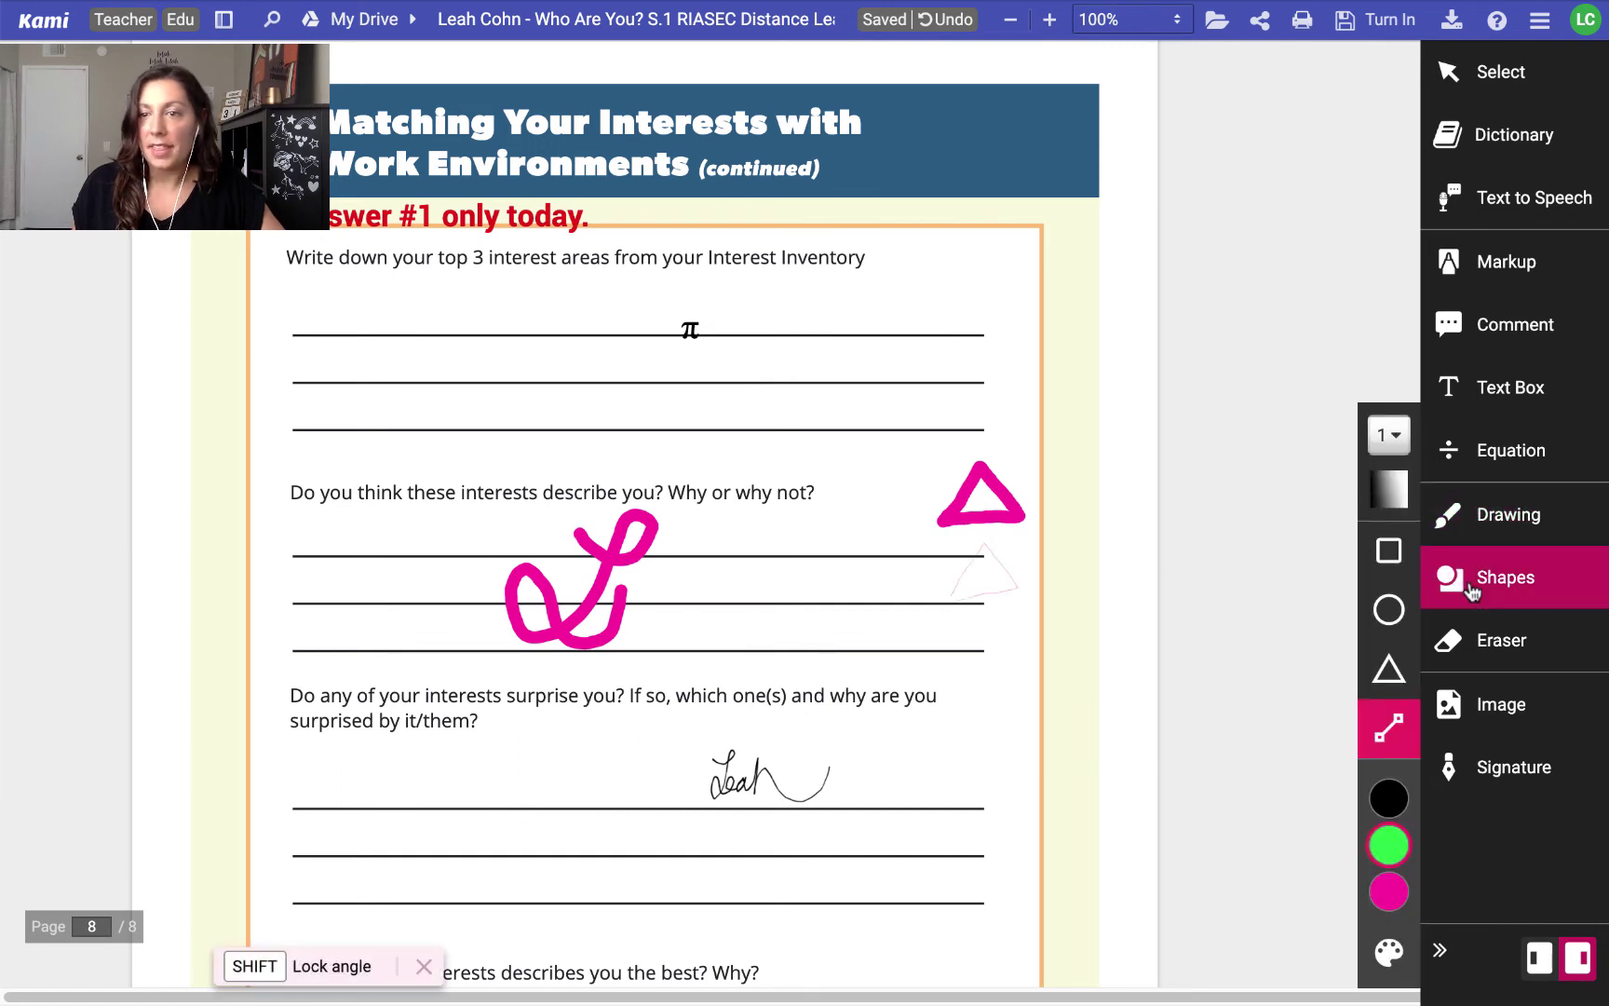
{"action": "left_click", "coordinate": [1388, 669]}
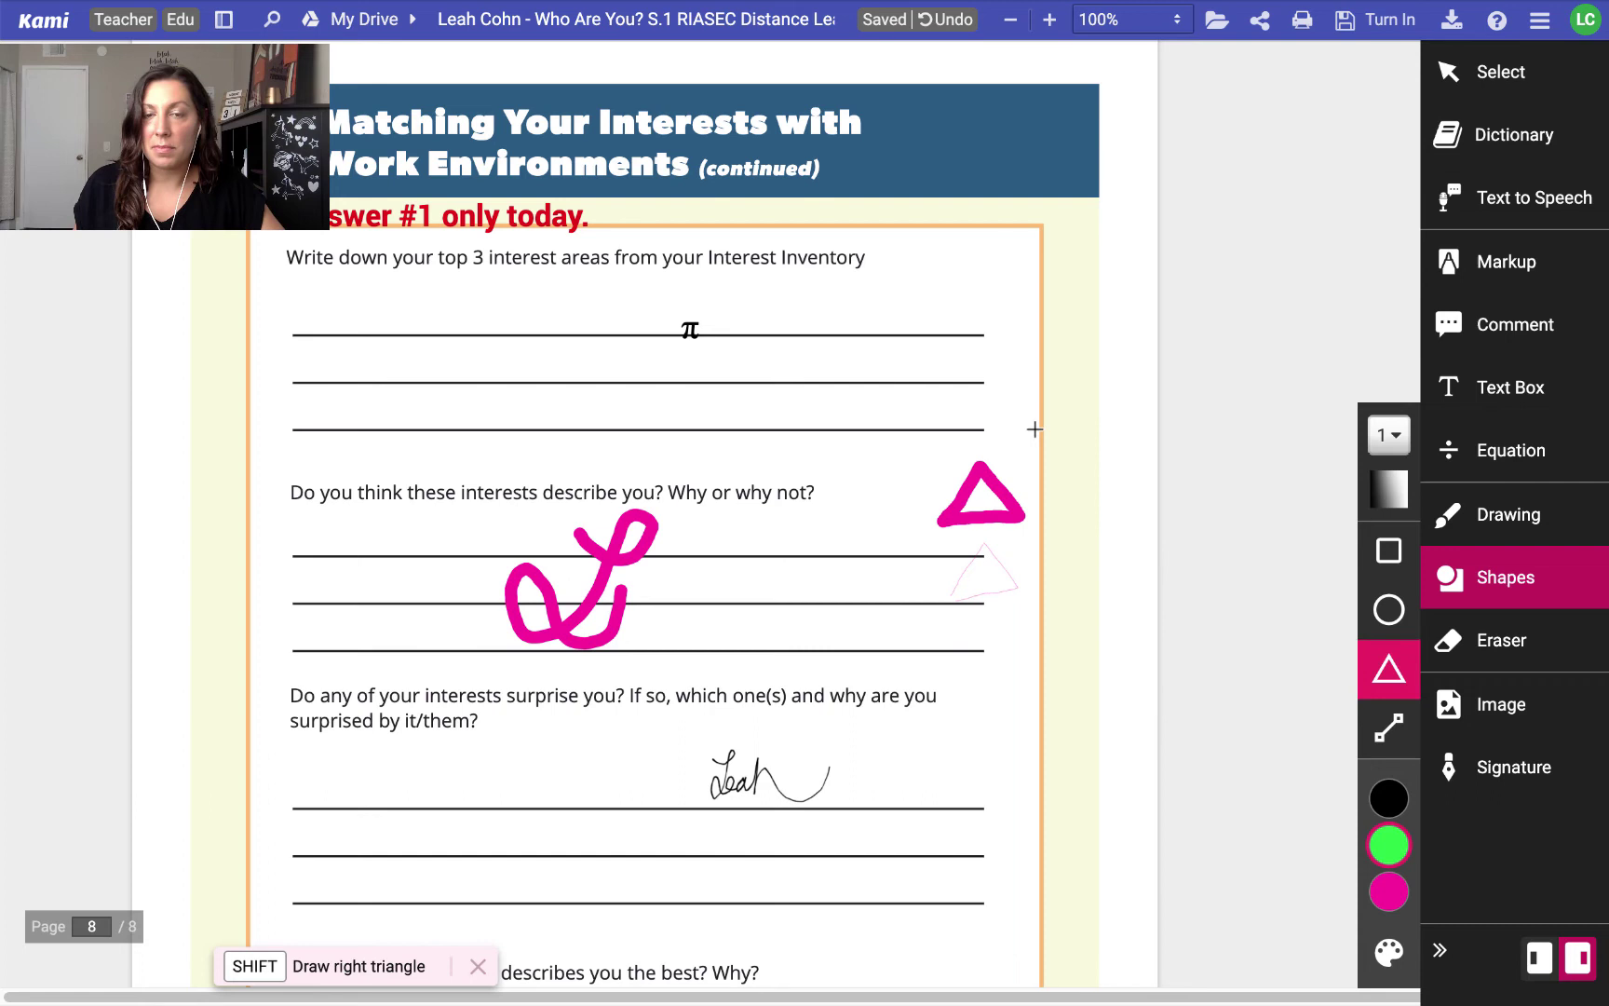
{"action": "left_click_drag", "start_coordinate": [926, 249], "coordinate": [1022, 397]}
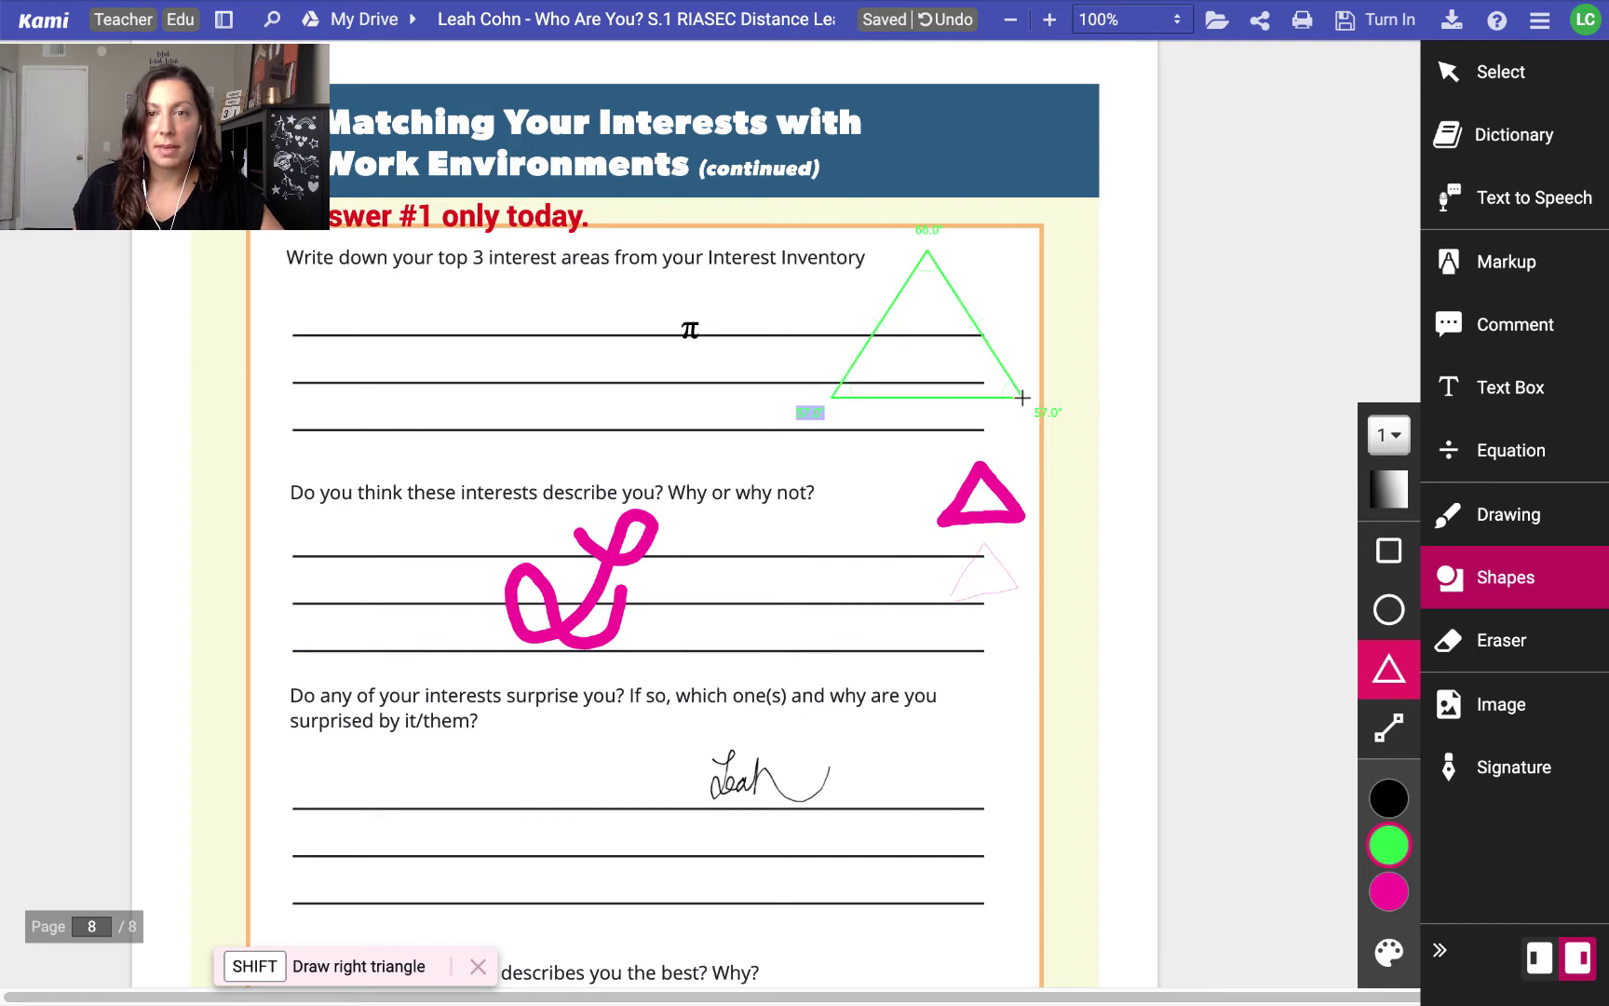
{"action": "left_click_drag", "start_coordinate": [1023, 398], "coordinate": [1023, 398]}
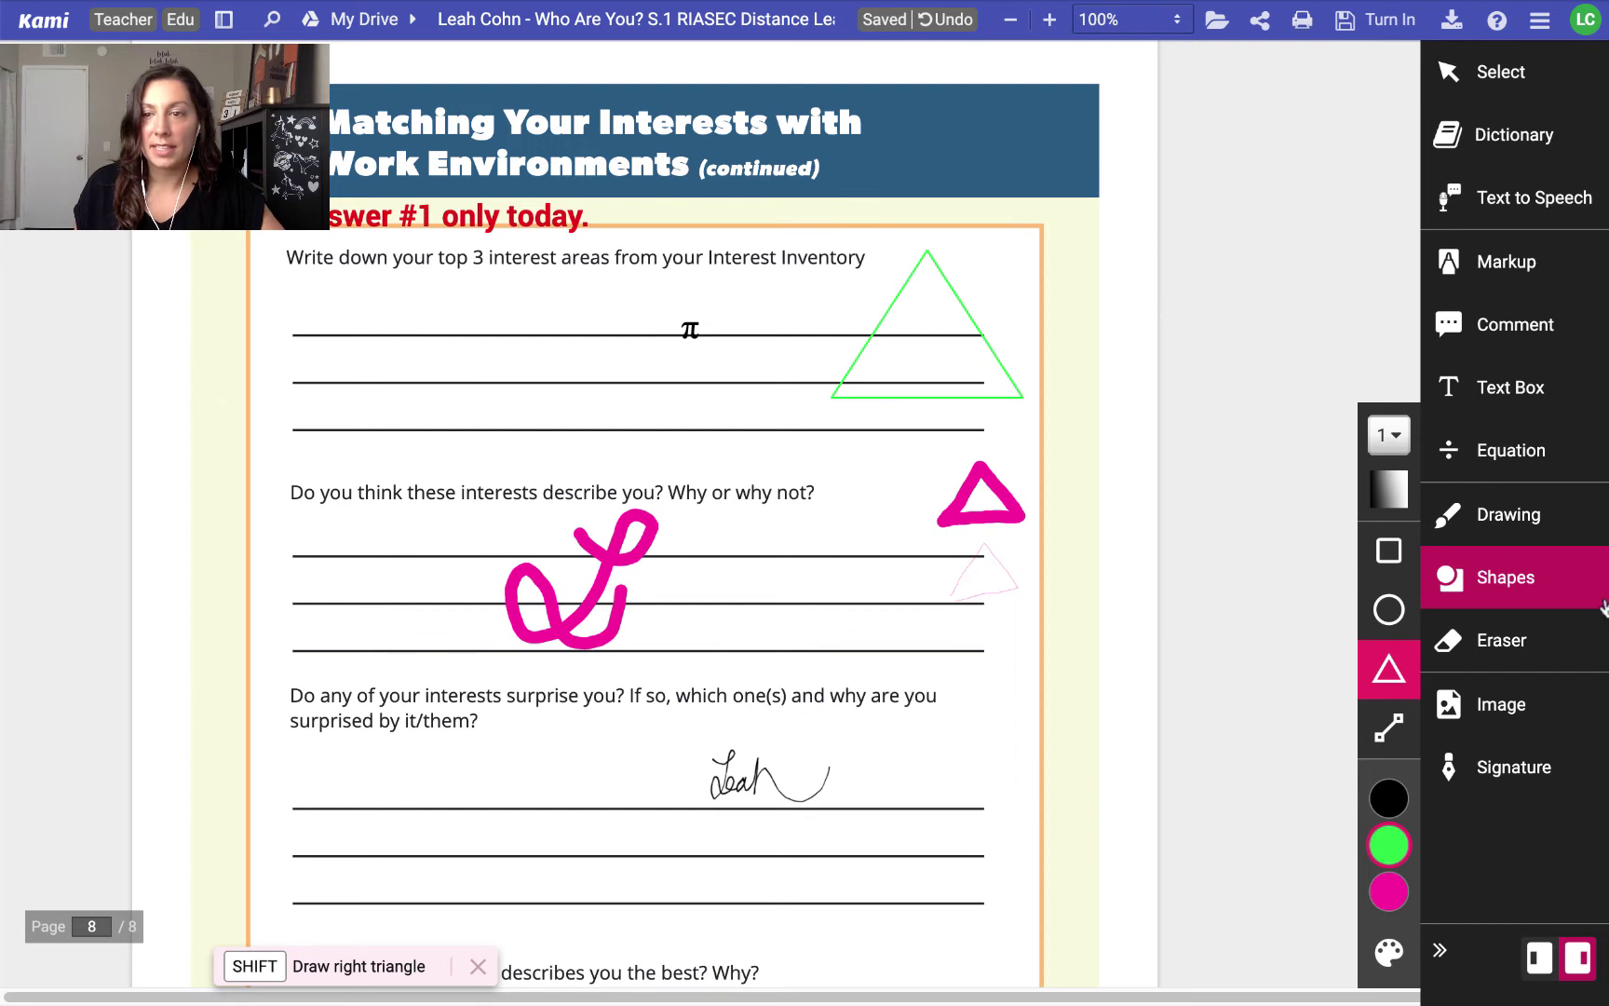
{"action": "left_click", "coordinate": [1395, 733]}
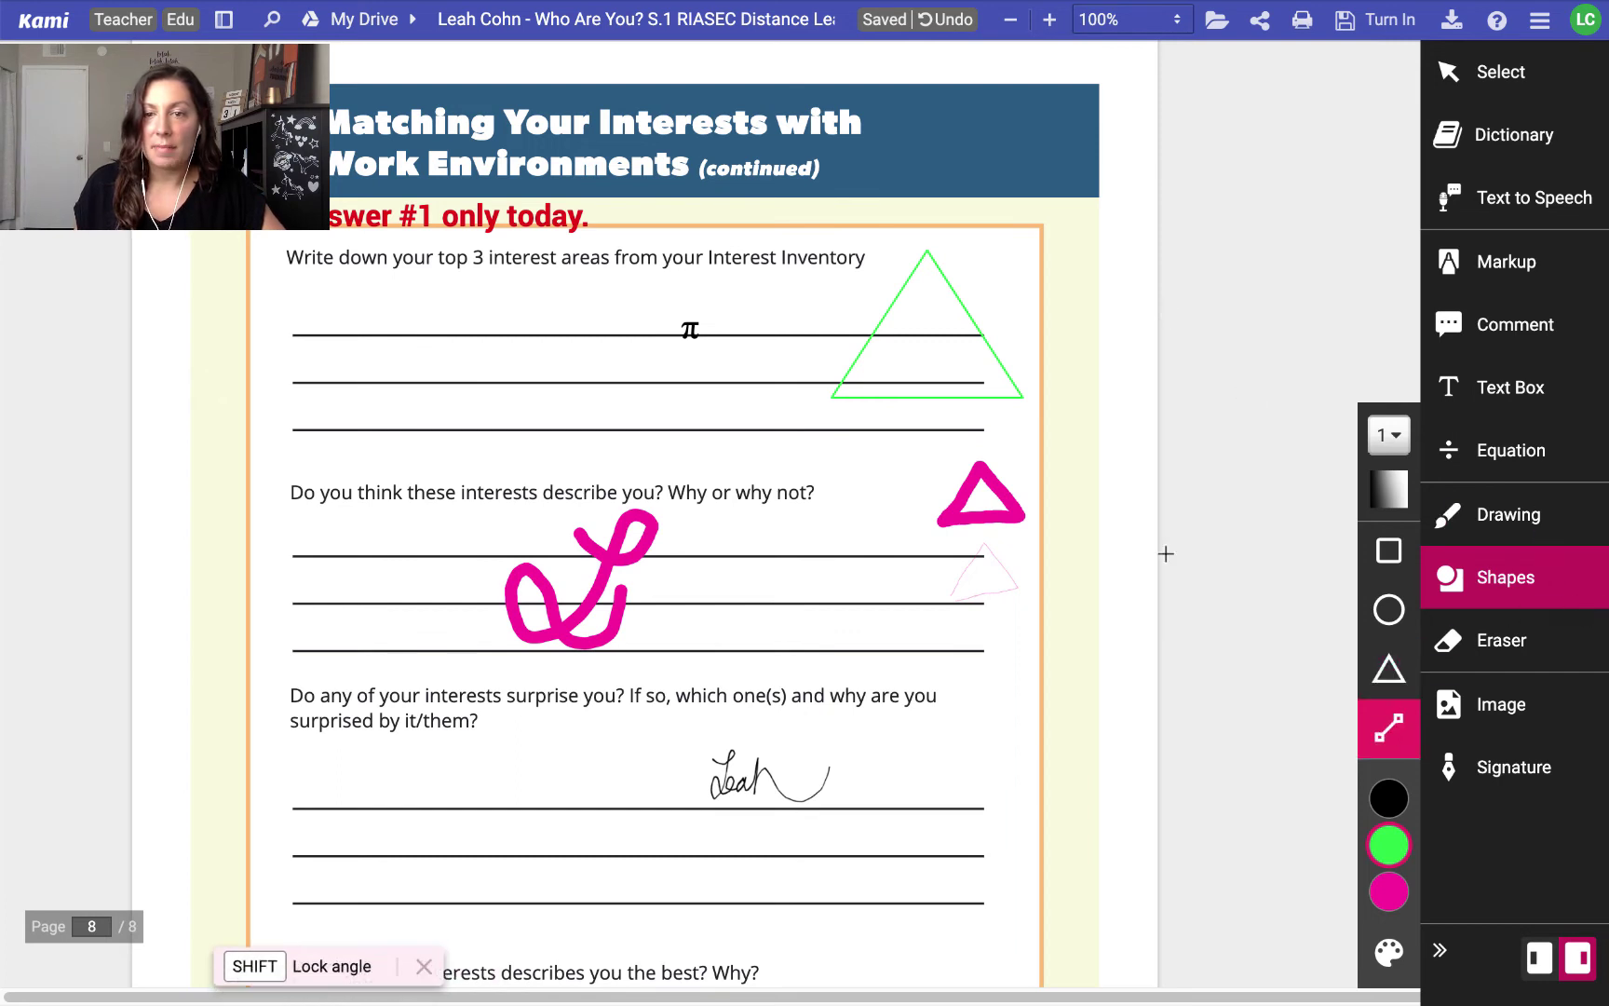
{"action": "left_click", "coordinate": [1389, 798]}
{"action": "left_click_drag", "start_coordinate": [1021, 395], "coordinate": [854, 364]}
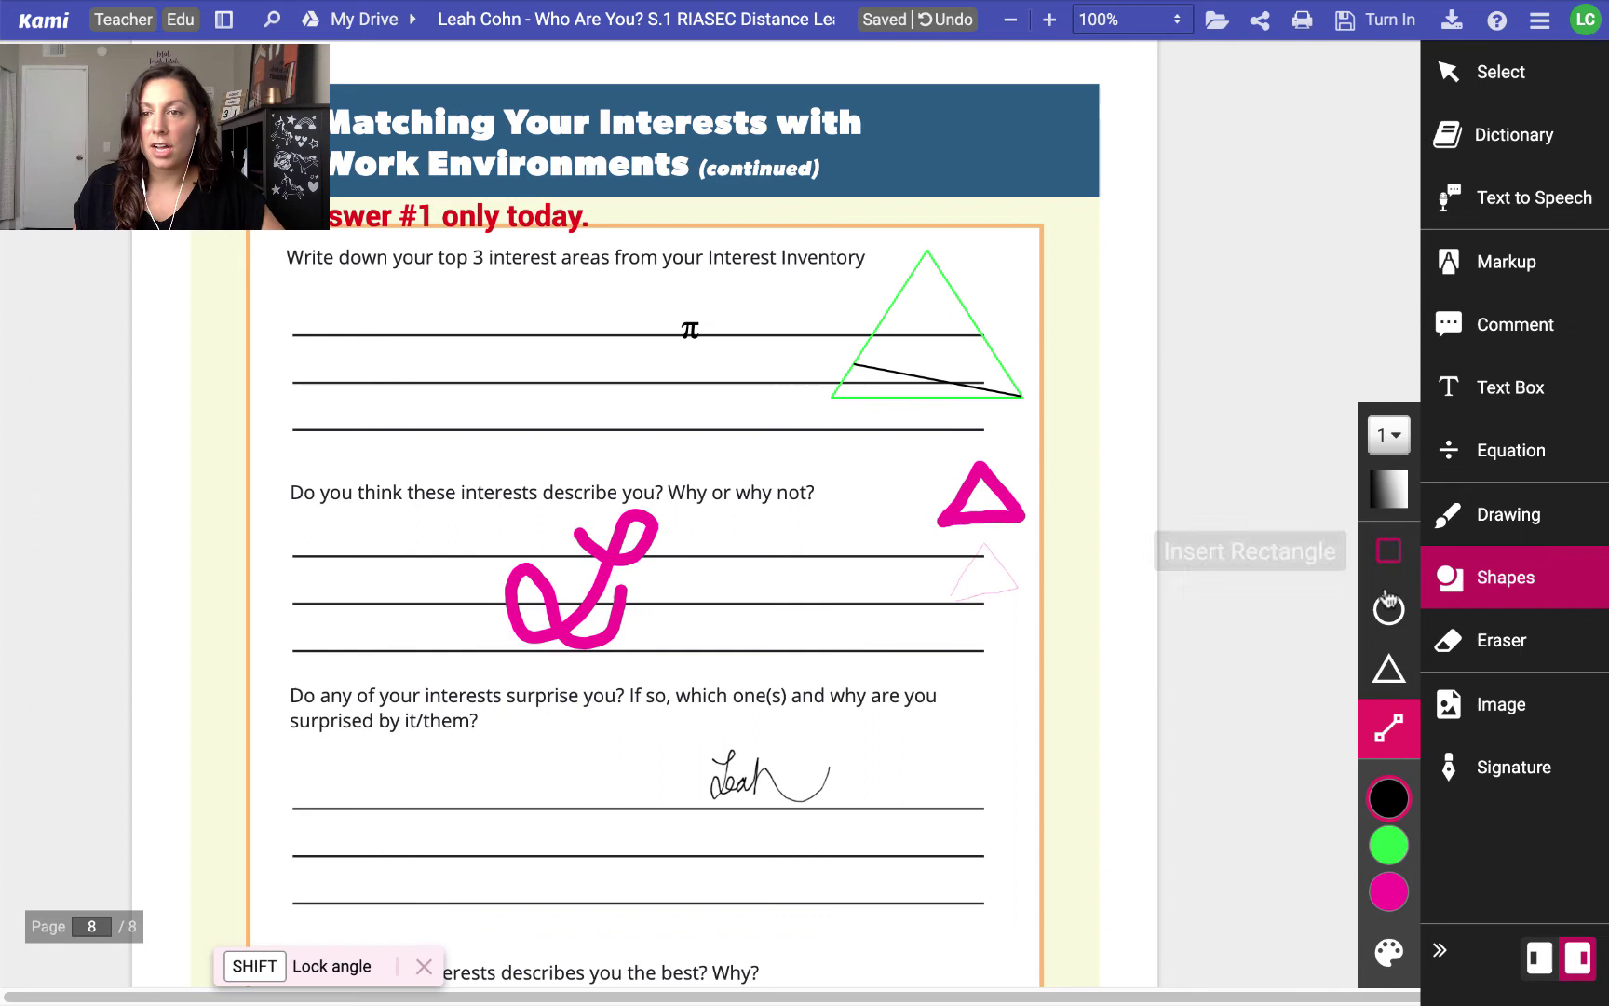
Erase the magenta marks, signature, π, green triangle and black line from page 8
{"action": "left_click", "coordinate": [1509, 646]}
{"action": "left_click_drag", "start_coordinate": [980, 492], "coordinate": [1009, 554]}
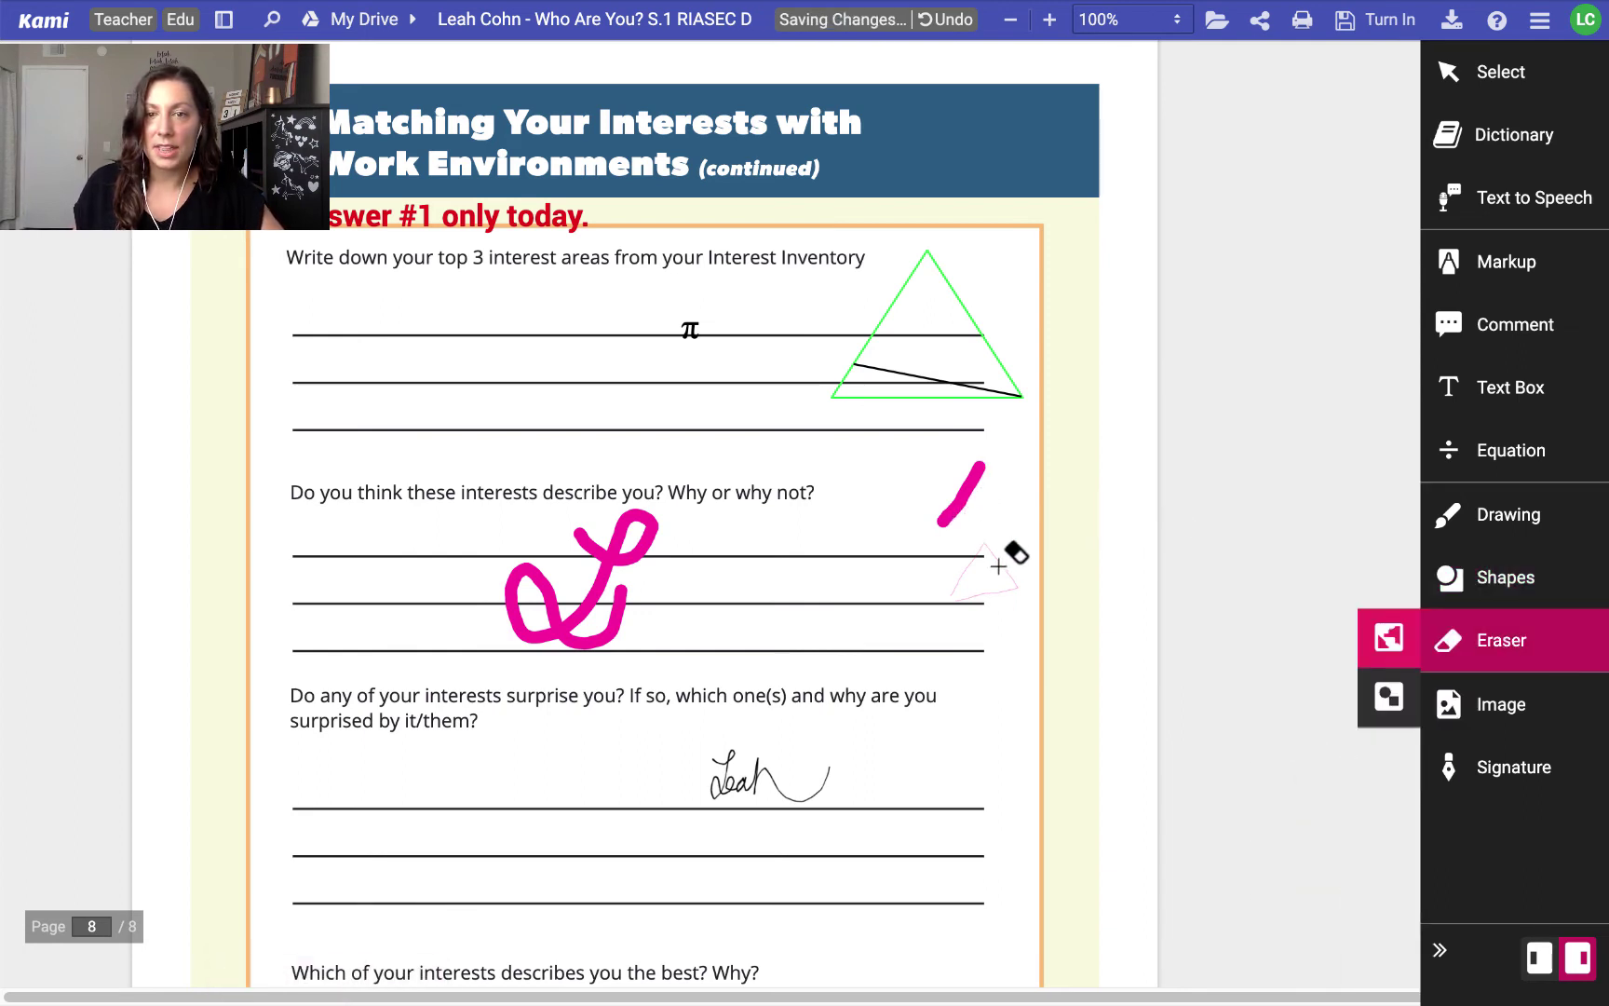
{"action": "left_click", "coordinate": [960, 503]}
{"action": "left_click", "coordinate": [620, 549]}
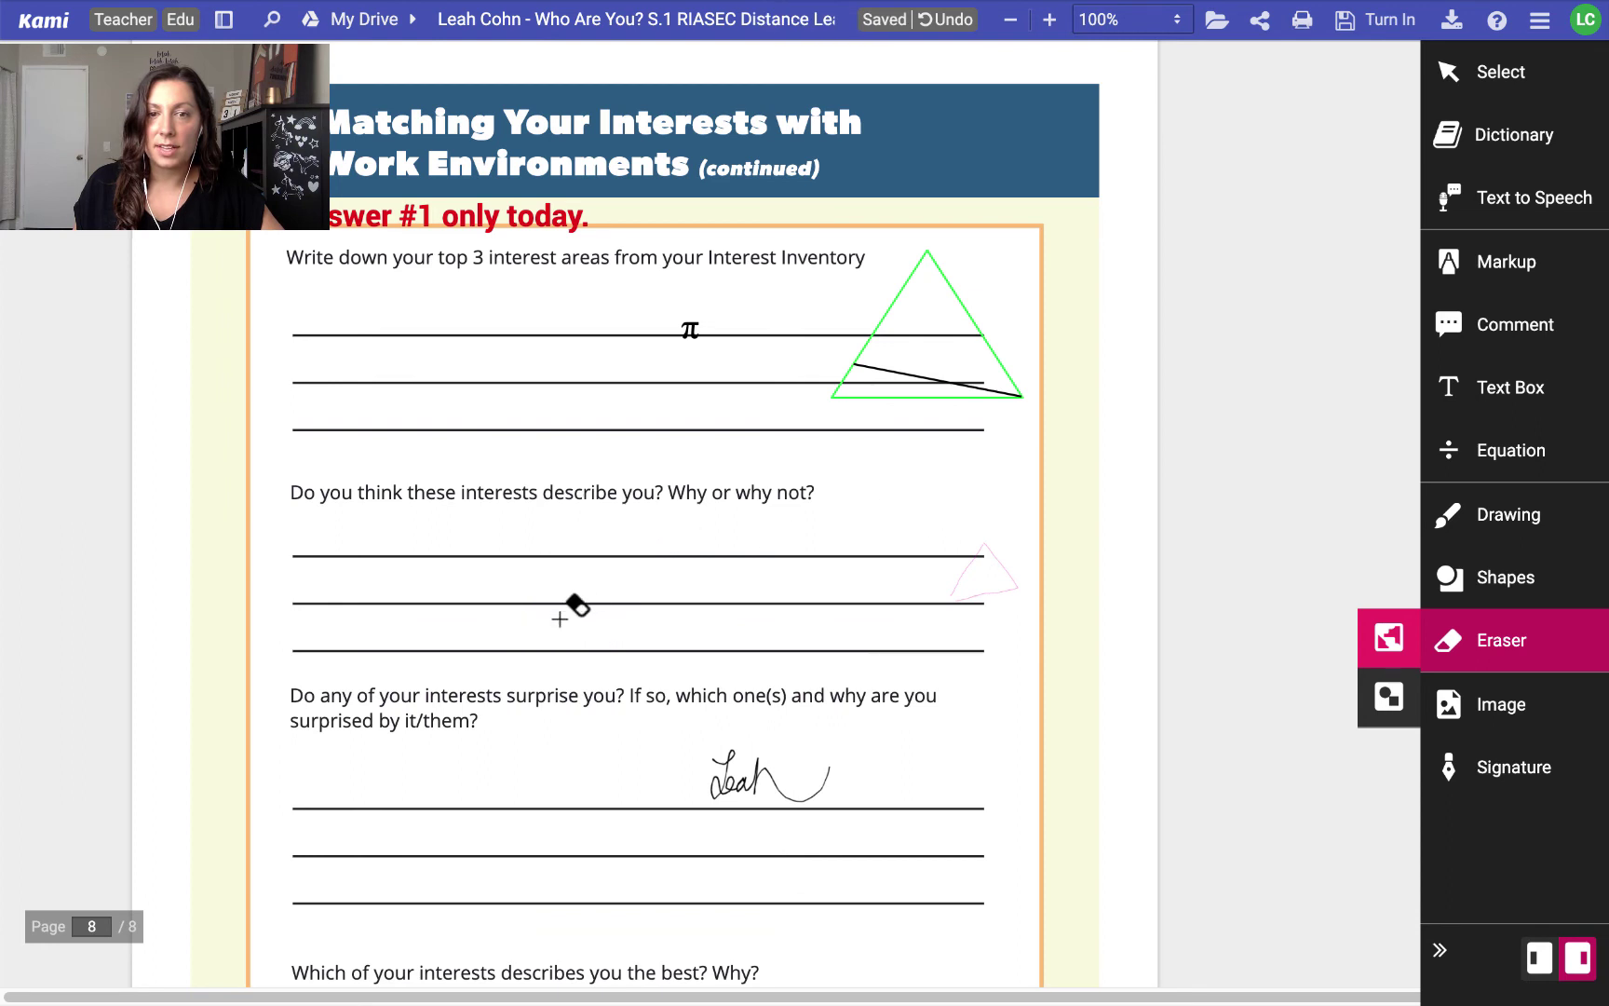
{"action": "left_click", "coordinate": [803, 796]}
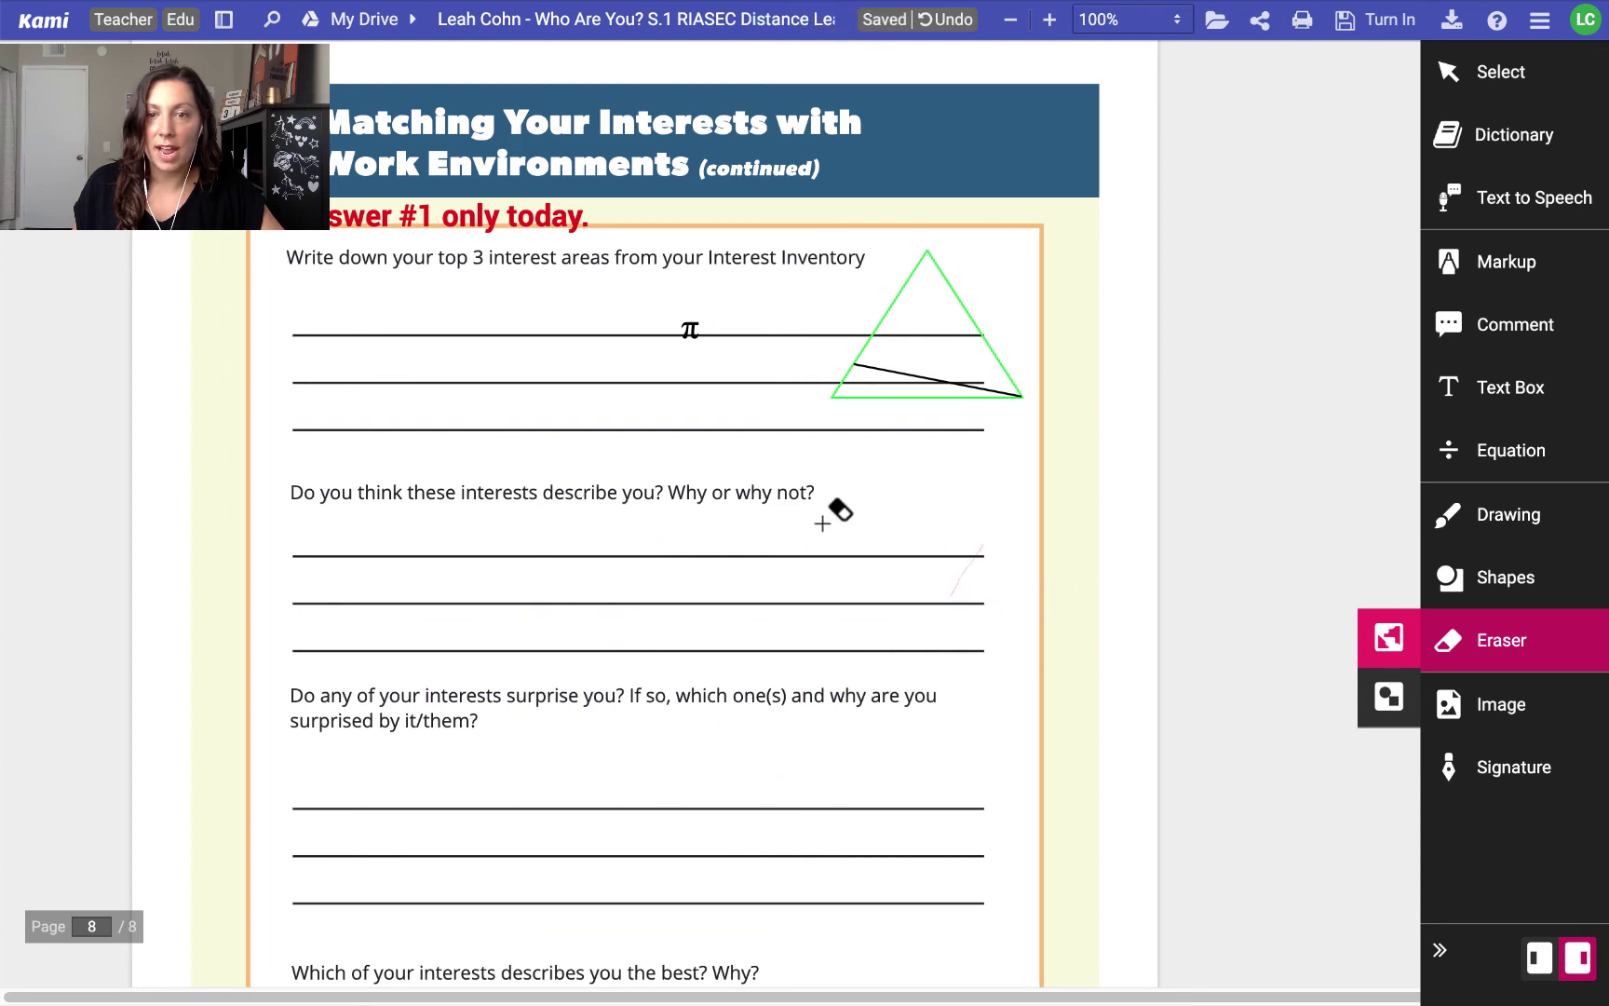
{"action": "left_click", "coordinate": [949, 586]}
{"action": "left_click", "coordinate": [690, 328]}
{"action": "left_click", "coordinate": [873, 333]}
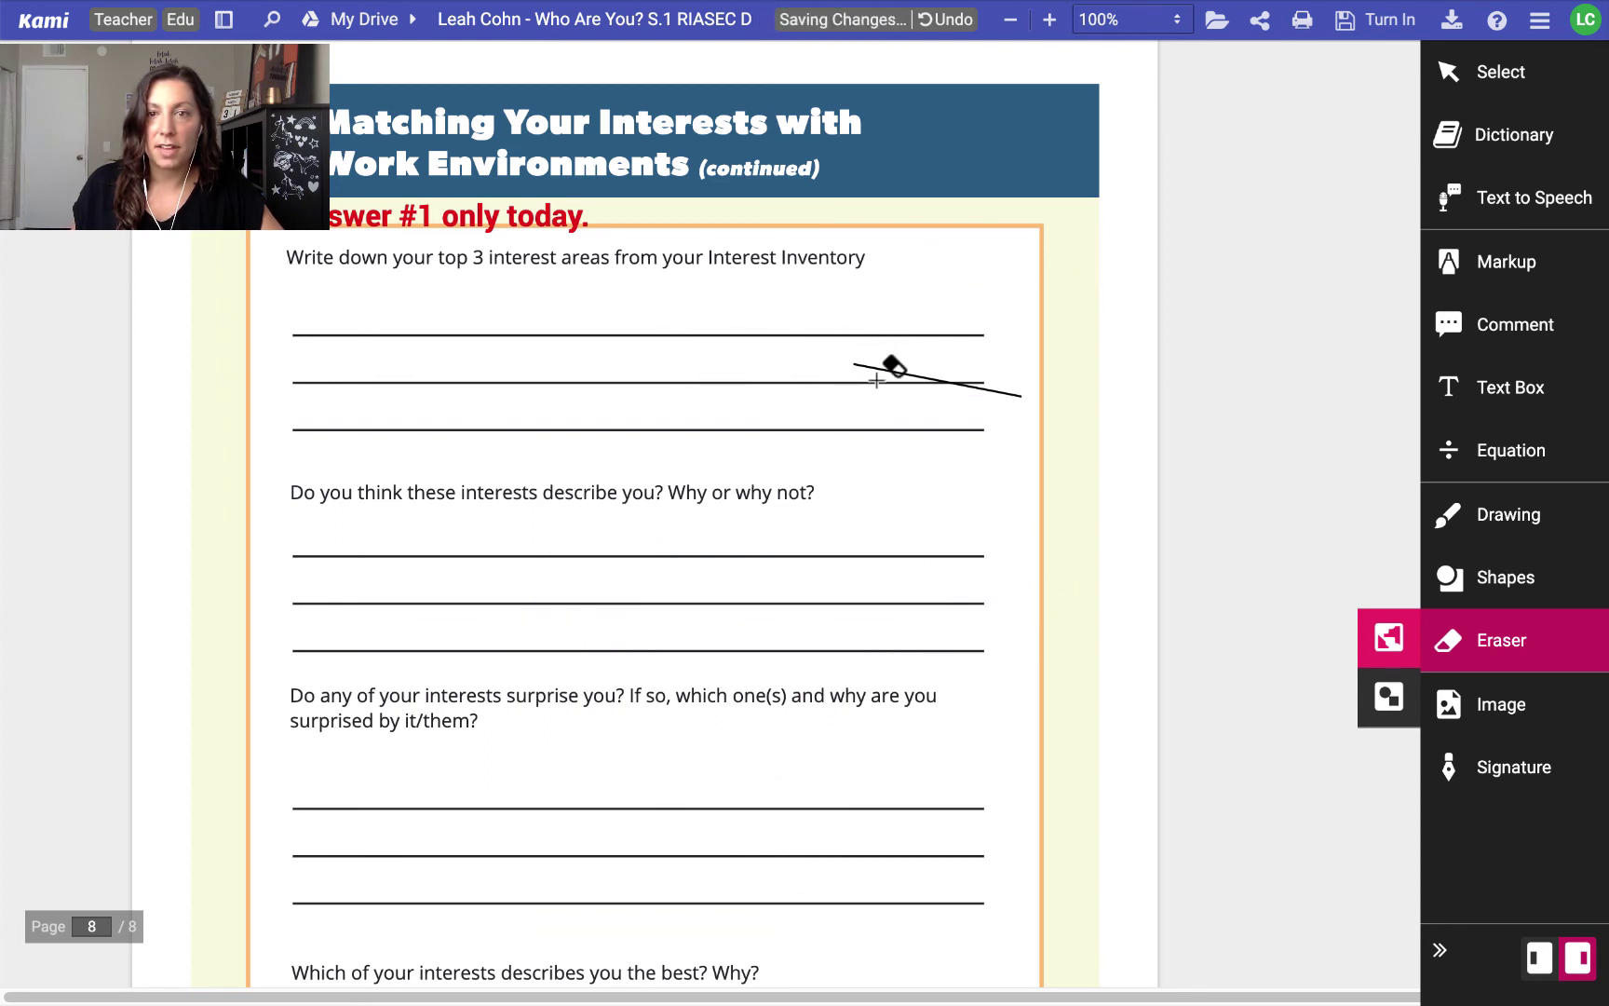
{"action": "left_click", "coordinate": [922, 378]}
{"action": "left_click", "coordinate": [1496, 712]}
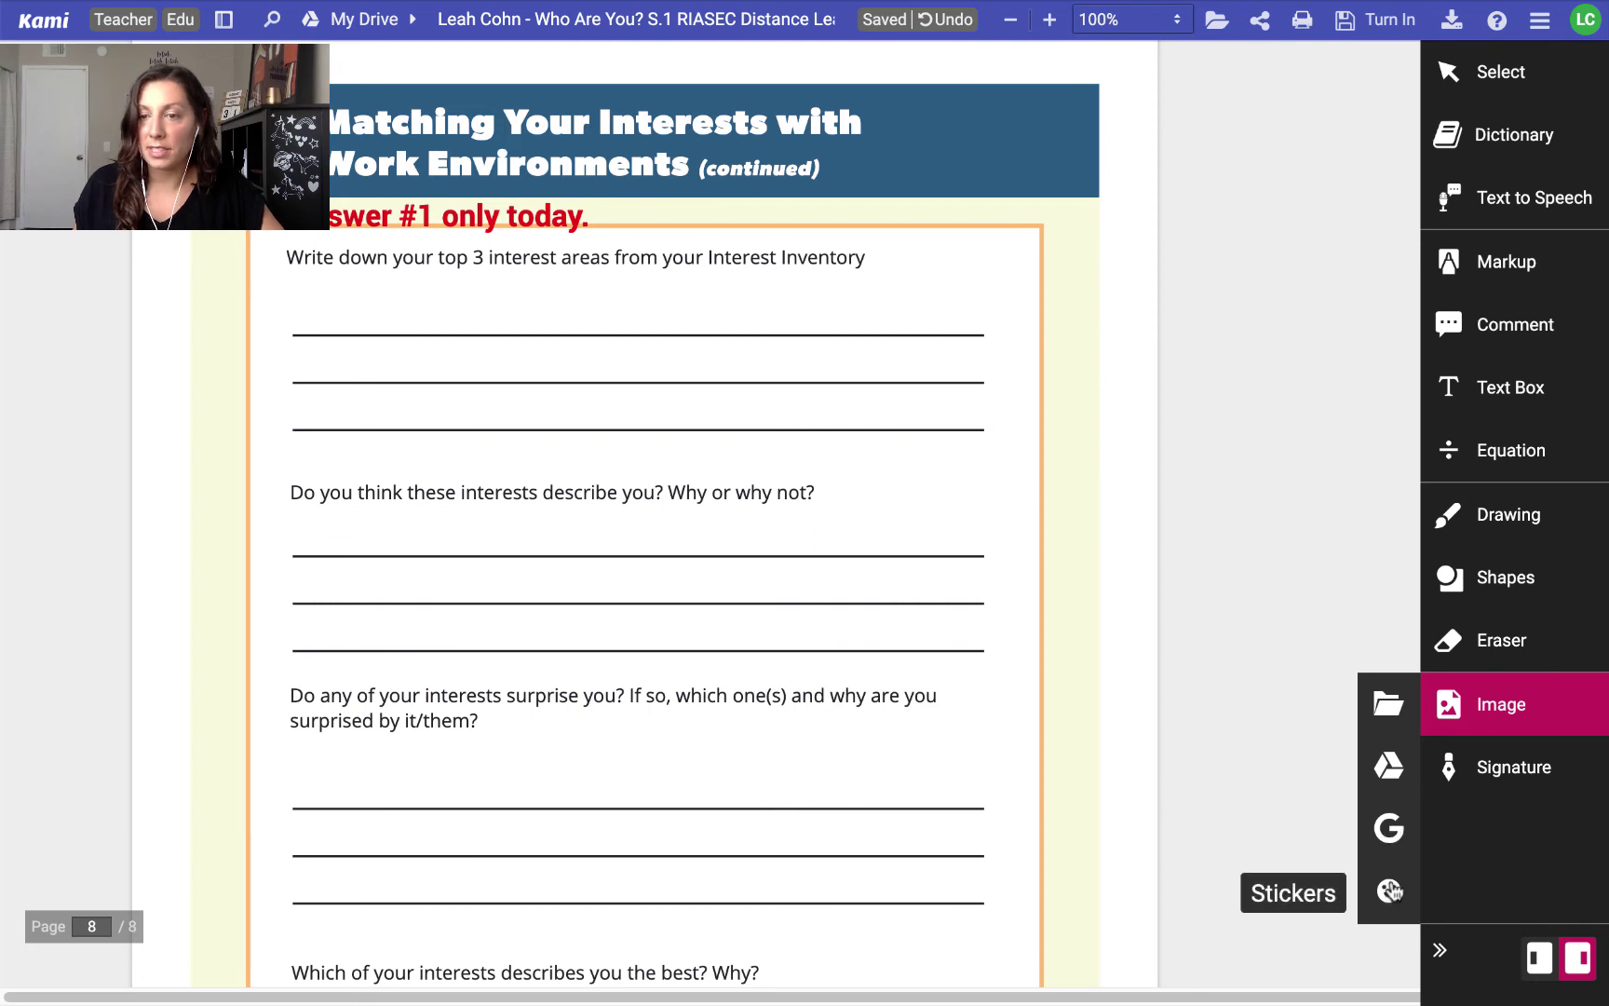
Insert the saved signature on the third question's first answer line below the red note
{"action": "left_click", "coordinate": [1520, 780]}
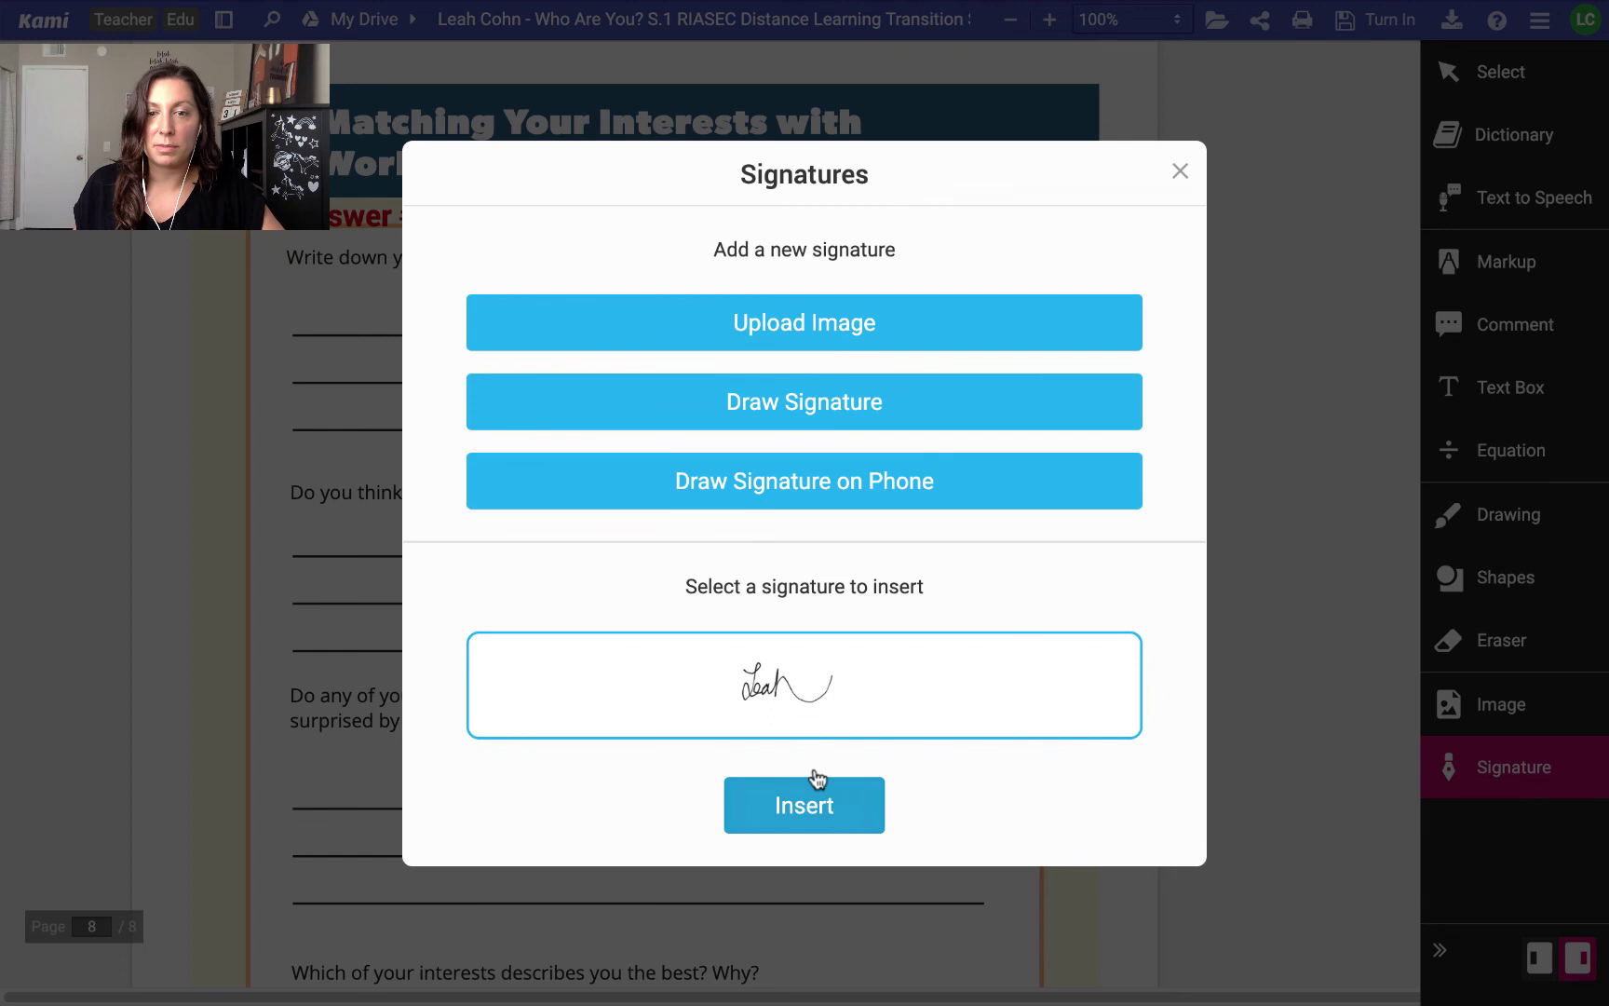
{"action": "left_click", "coordinate": [819, 803]}
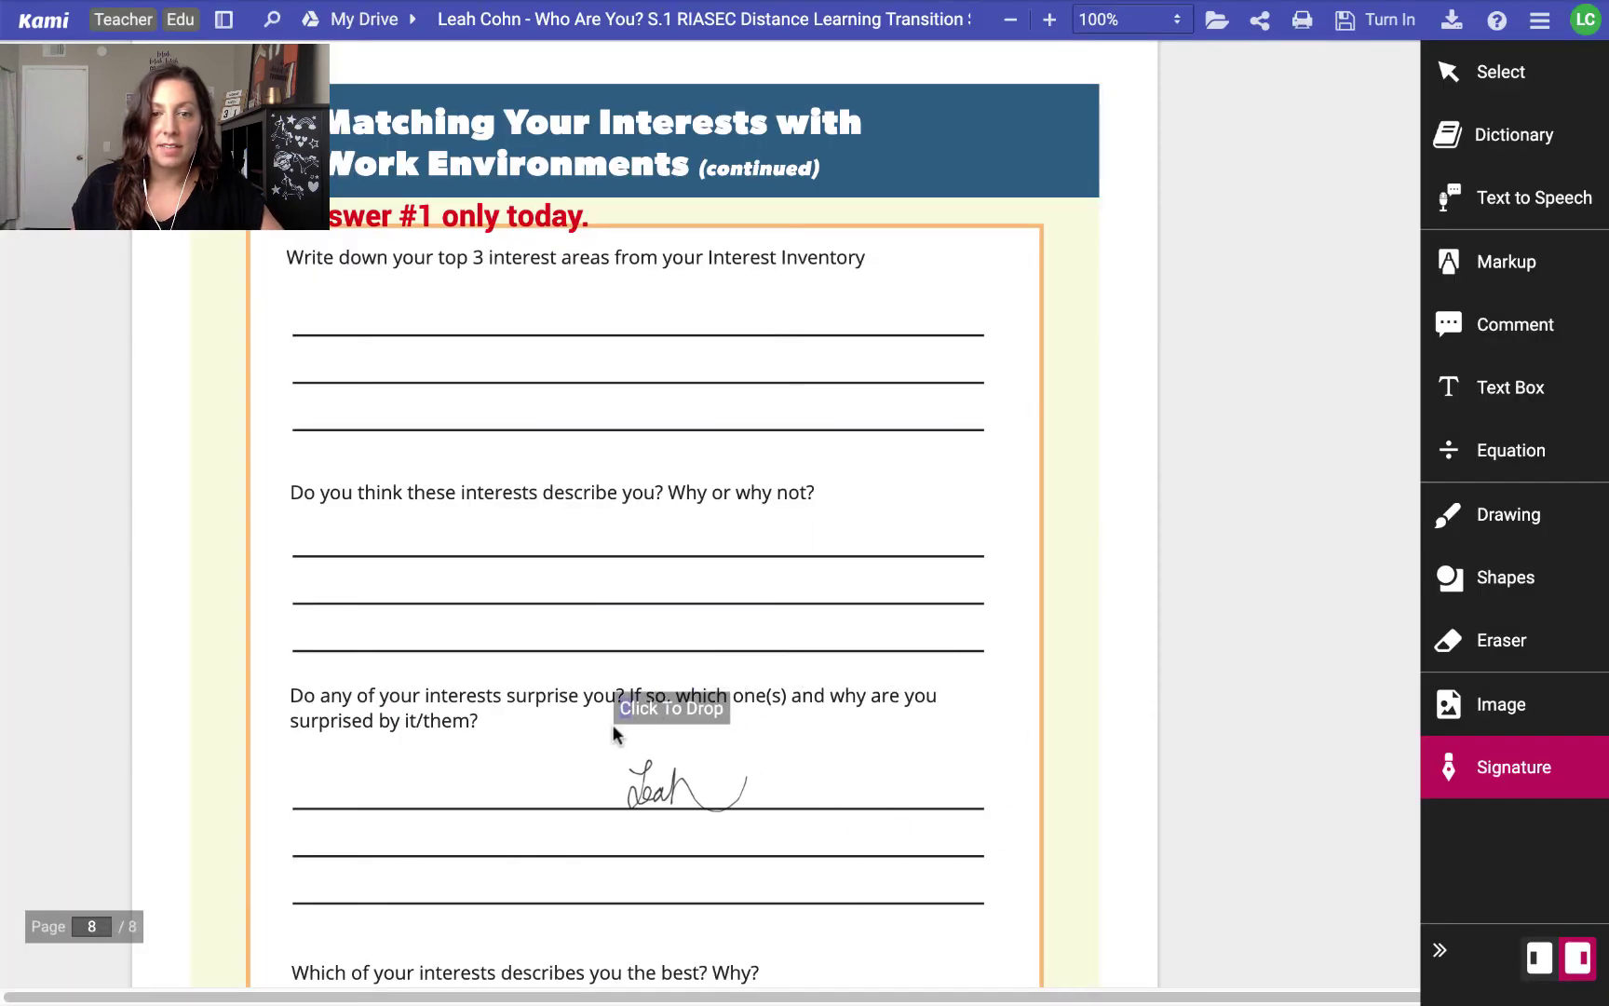
{"action": "left_click", "coordinate": [612, 724]}
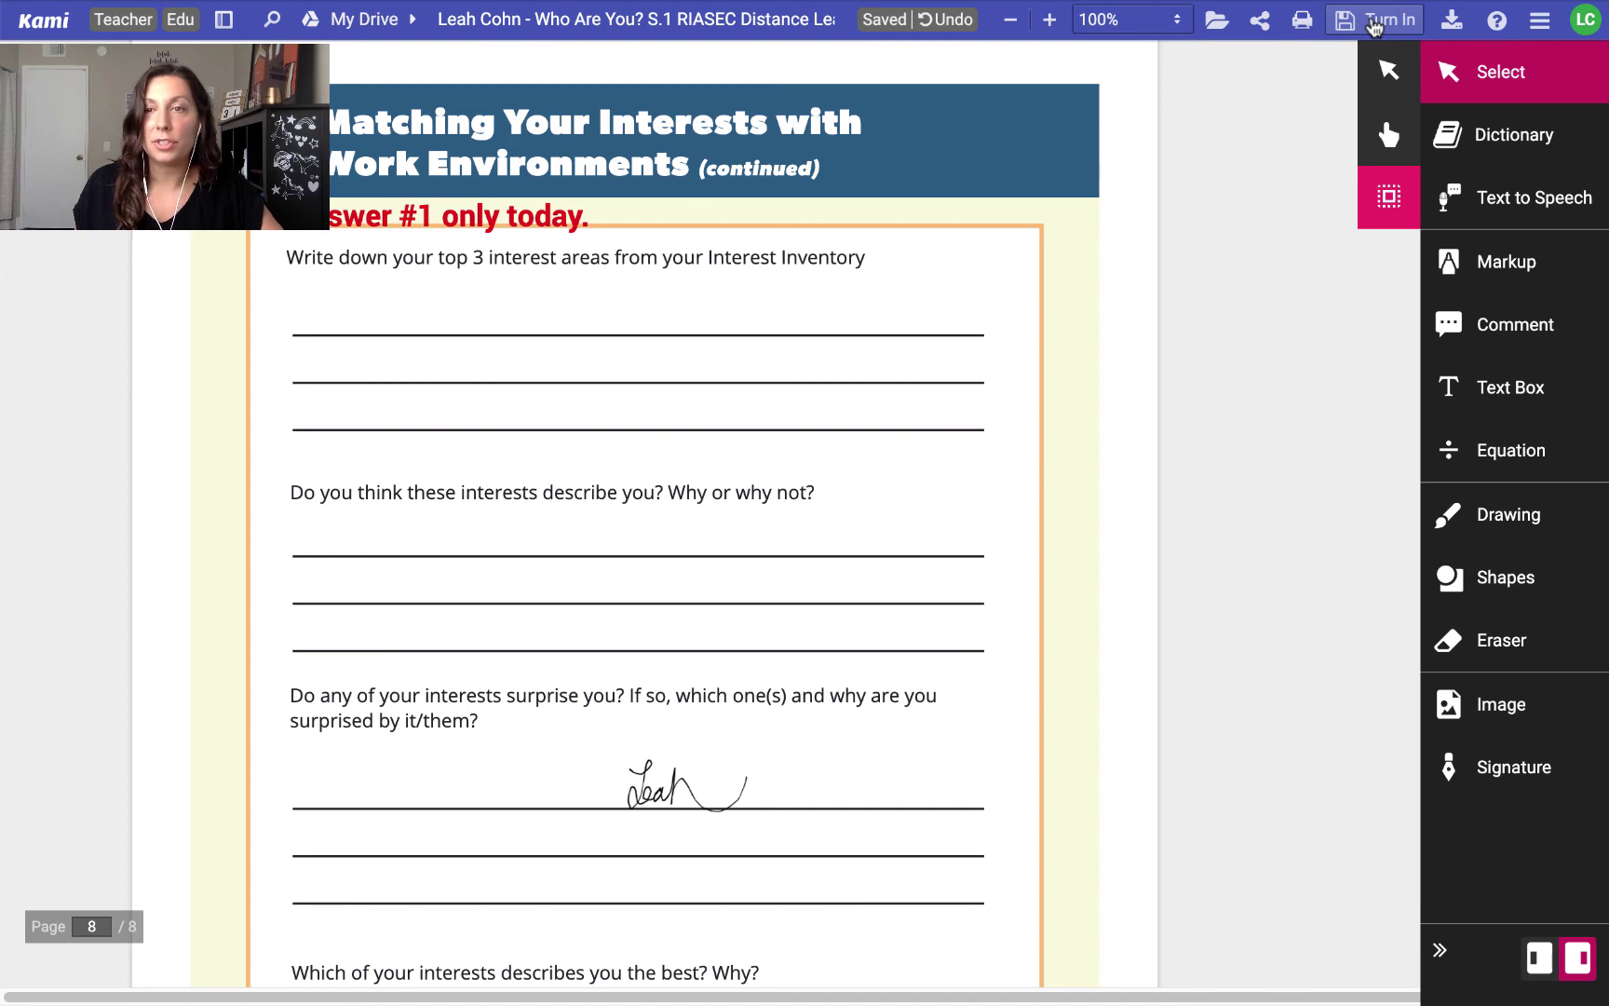
{"action": "left_click", "coordinate": [1375, 22]}
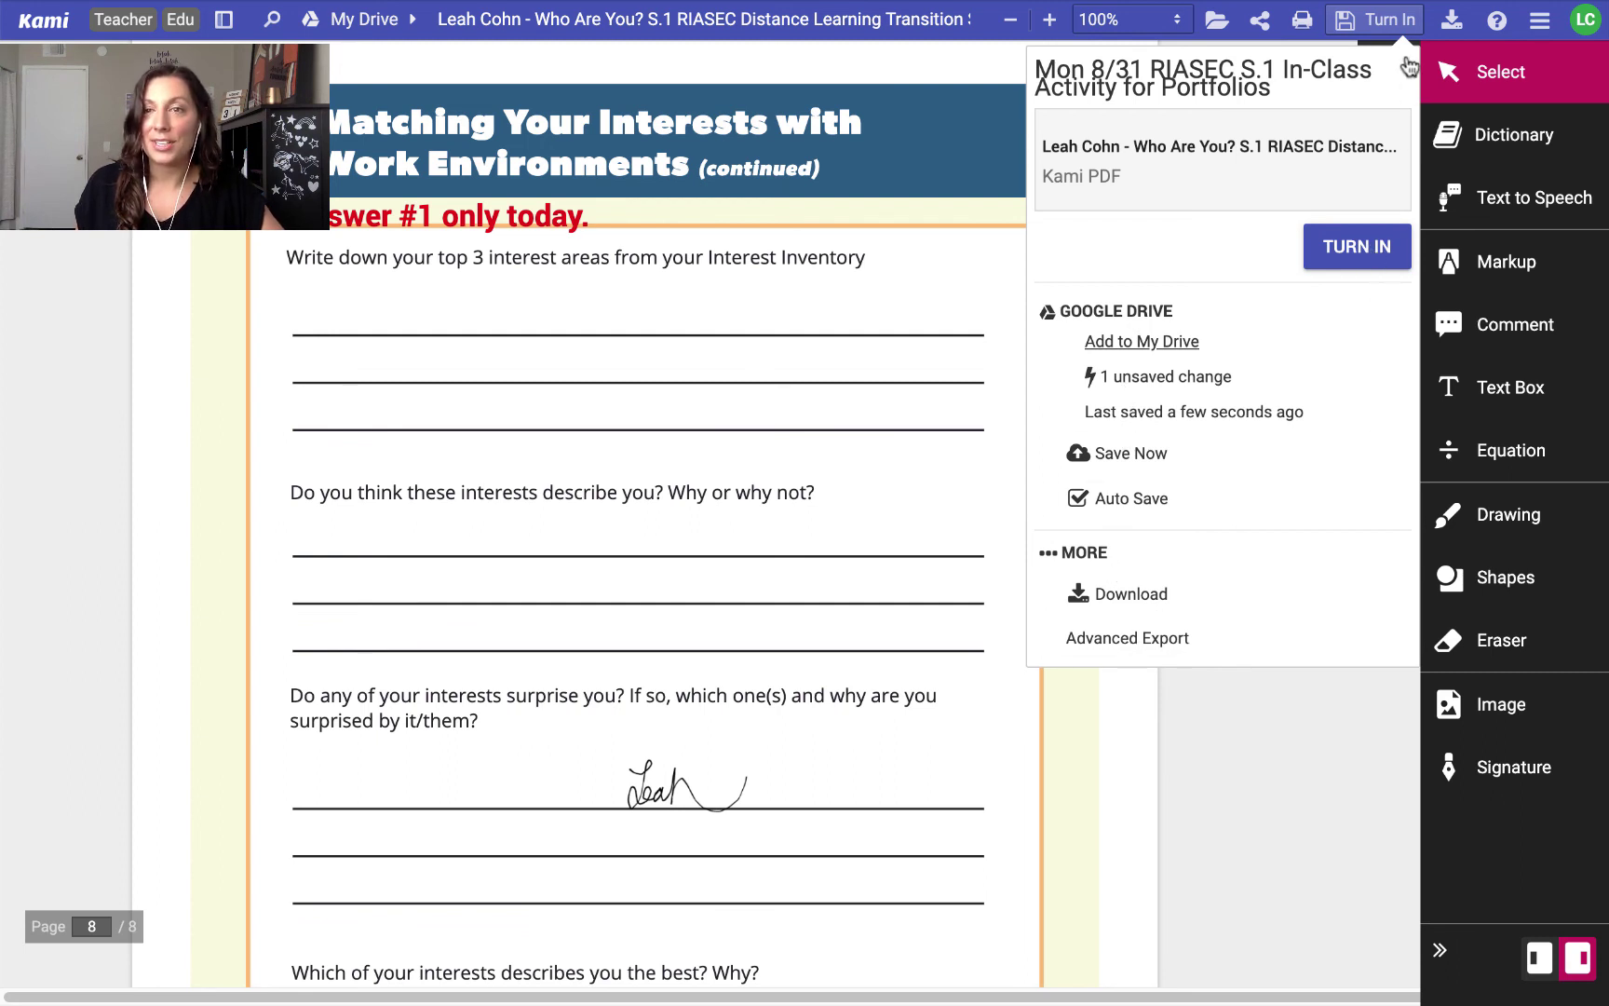
{"action": "left_click", "coordinate": [1401, 26]}
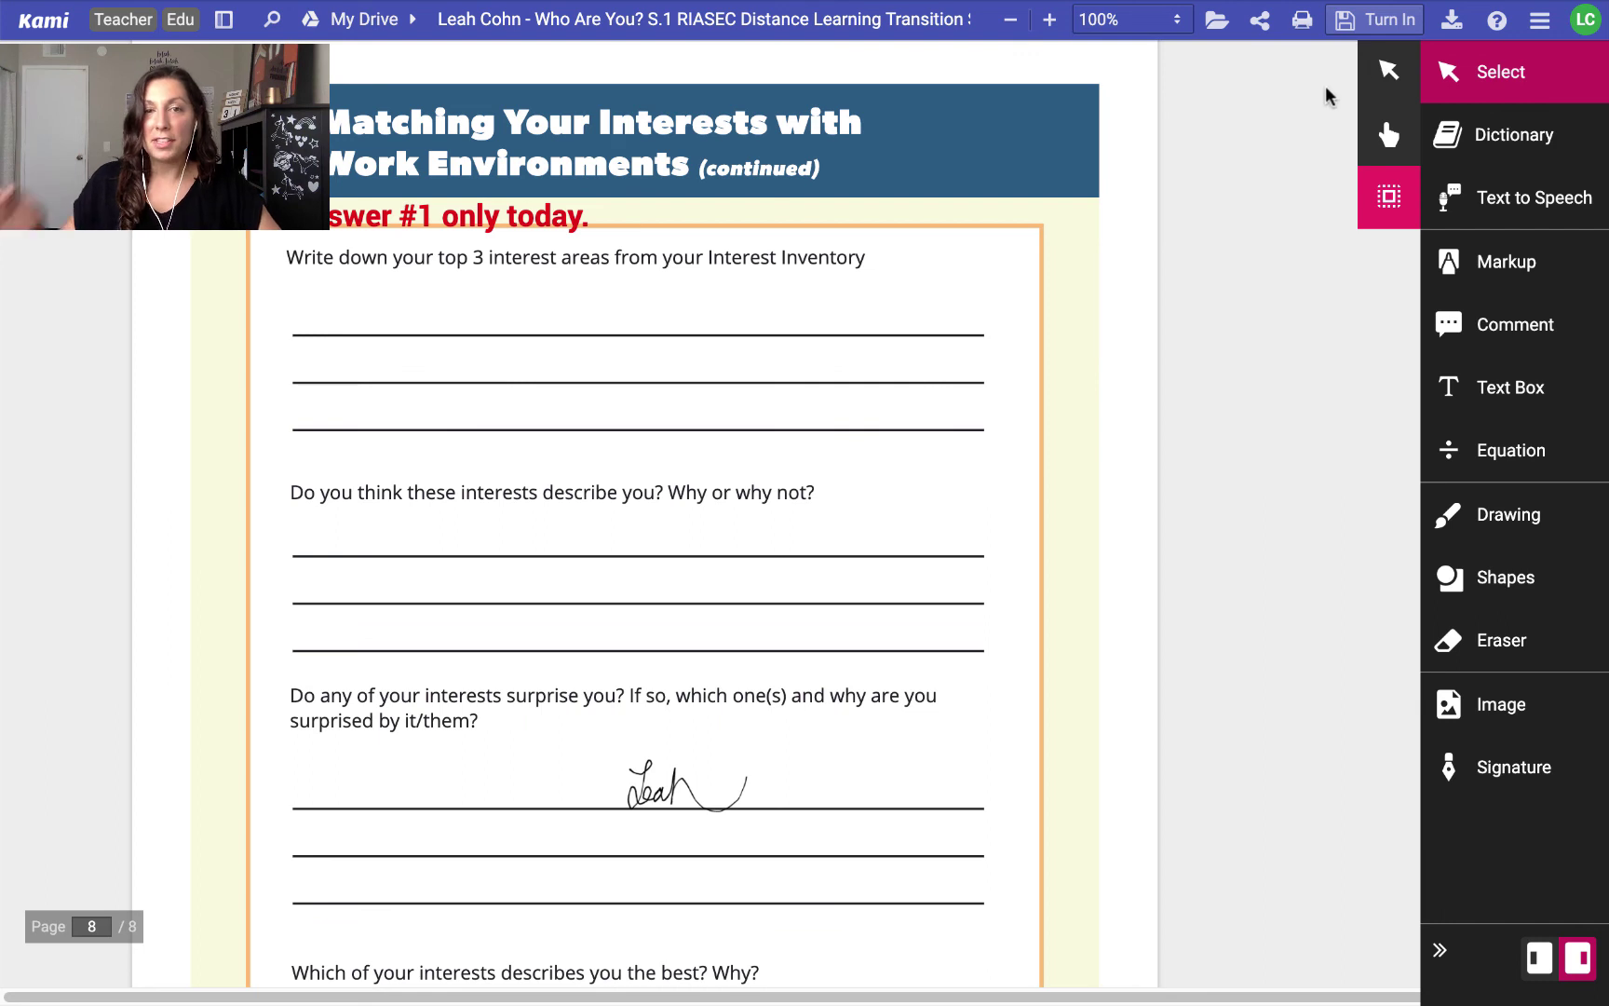